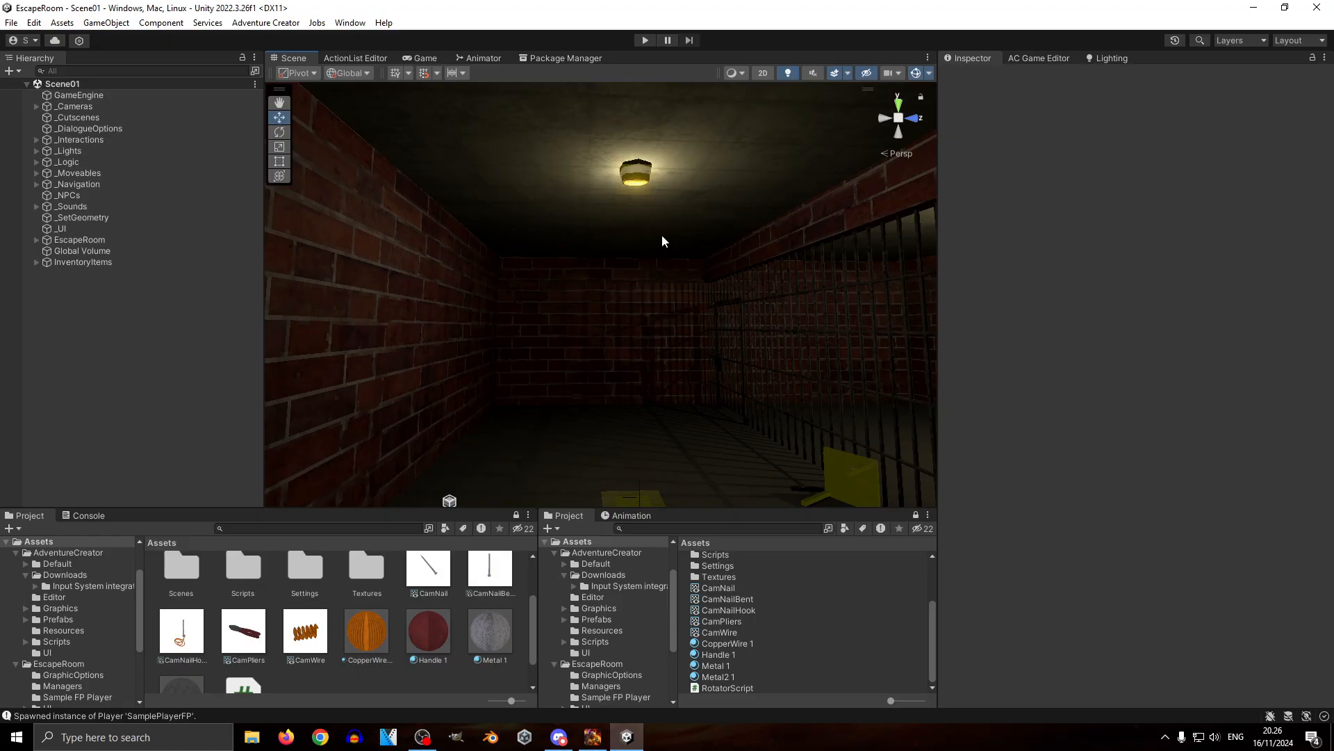
Step: Run the game, pick the Improvised Fishing Line from the inventory, and quit the playtest
click(646, 41)
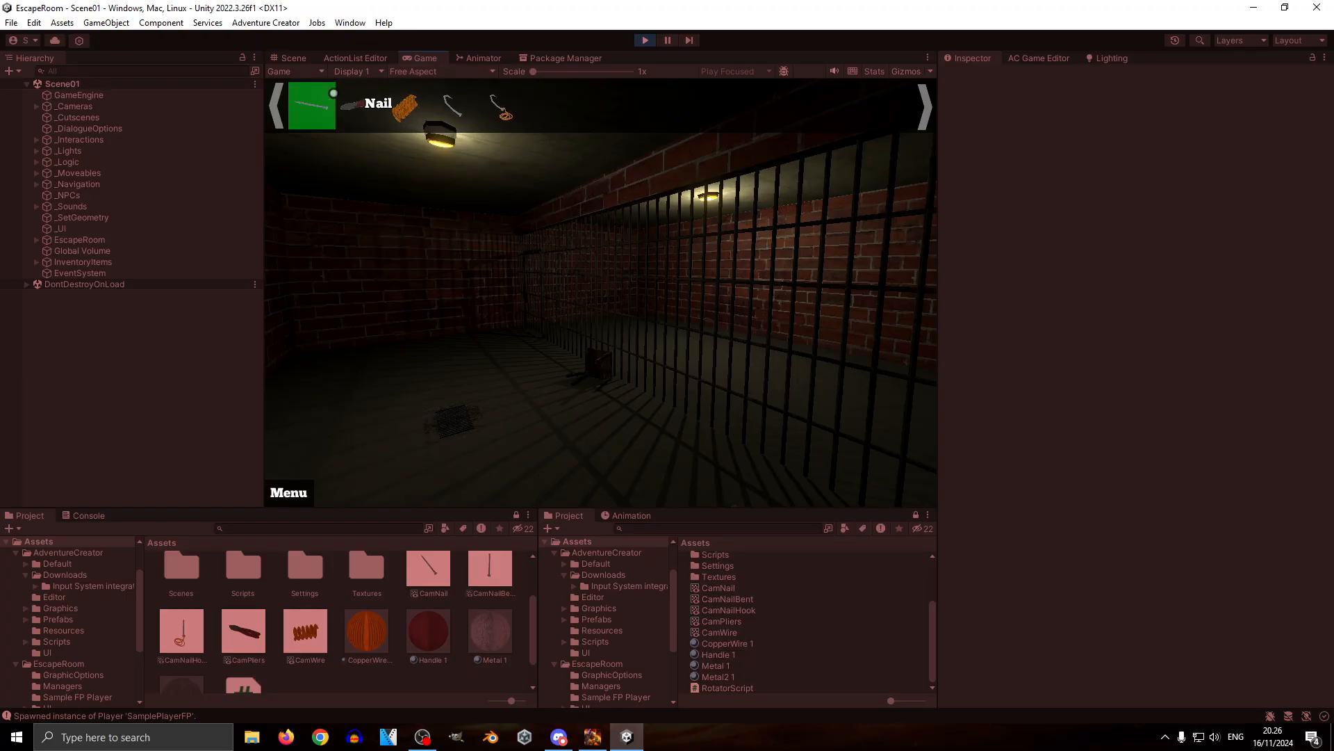
click(489, 115)
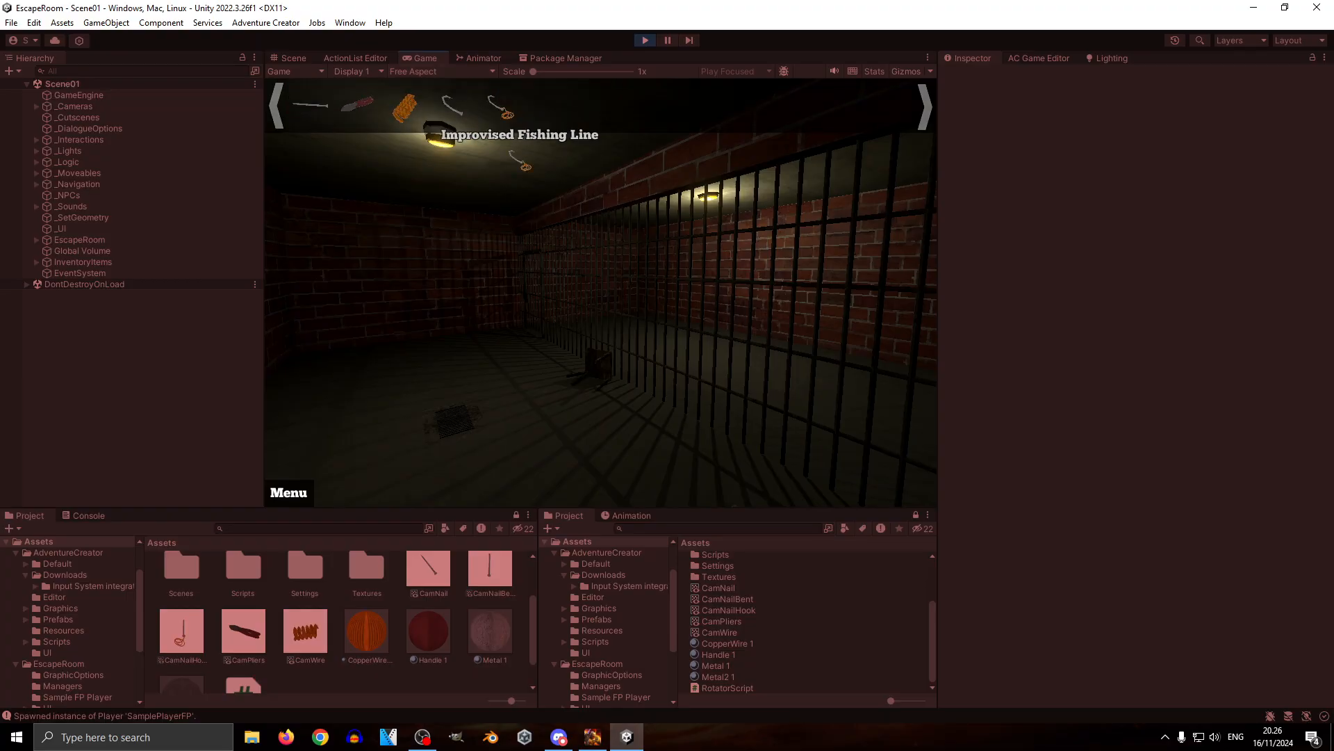
right_click(492, 328)
key(Escape)
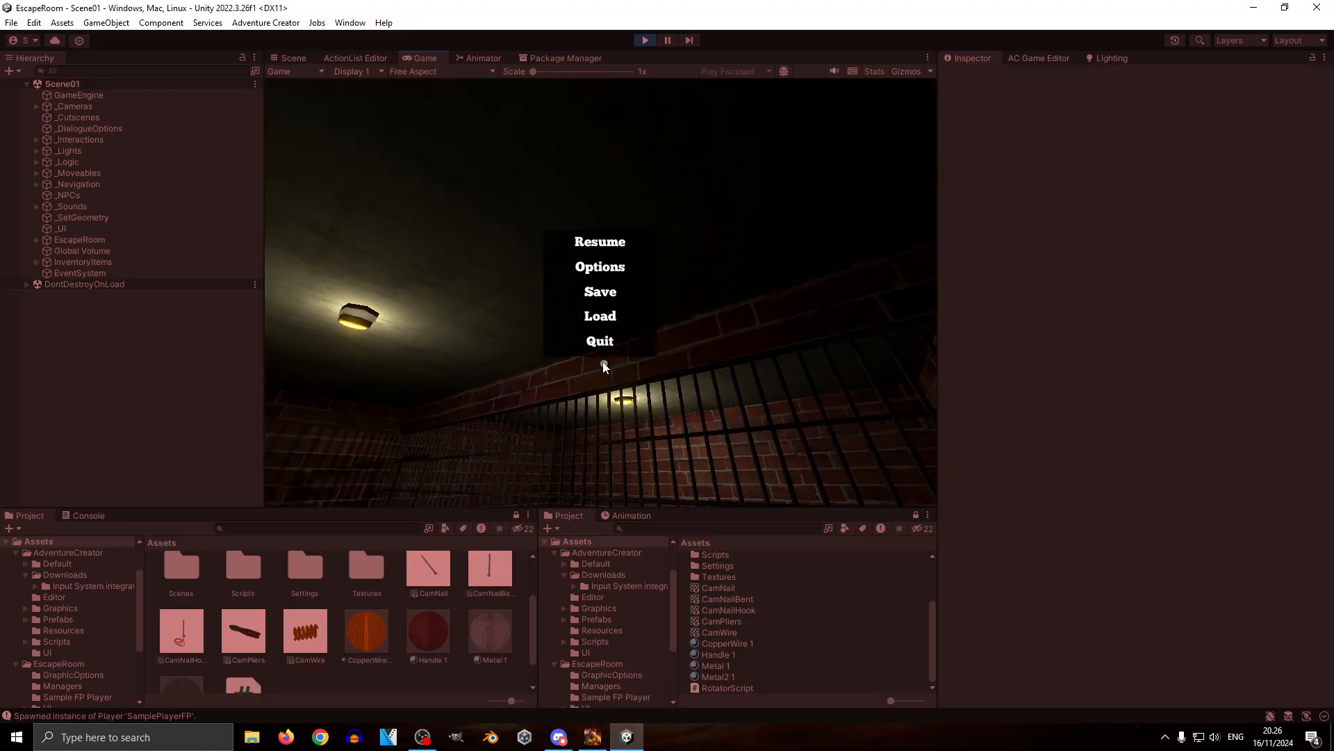
click(600, 344)
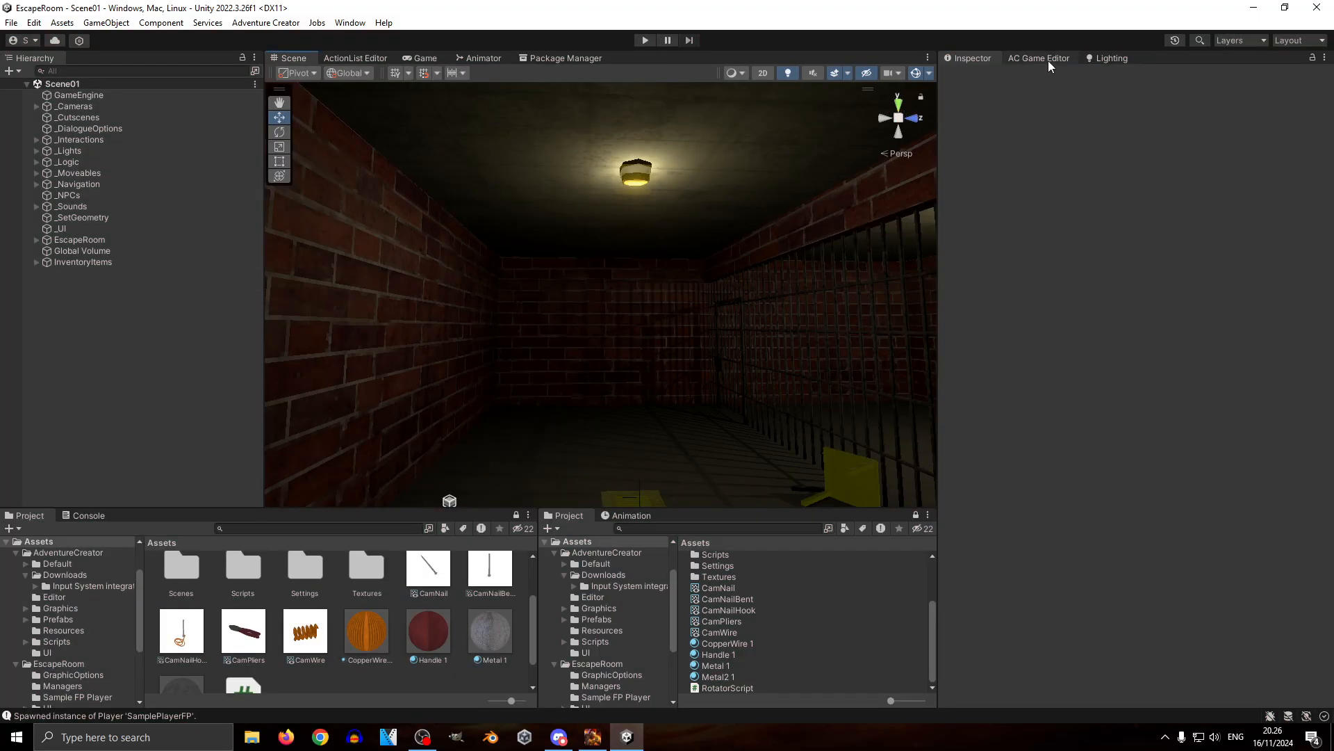
Step: Create a render texture named CamKey in the Assets folder
click(438, 595)
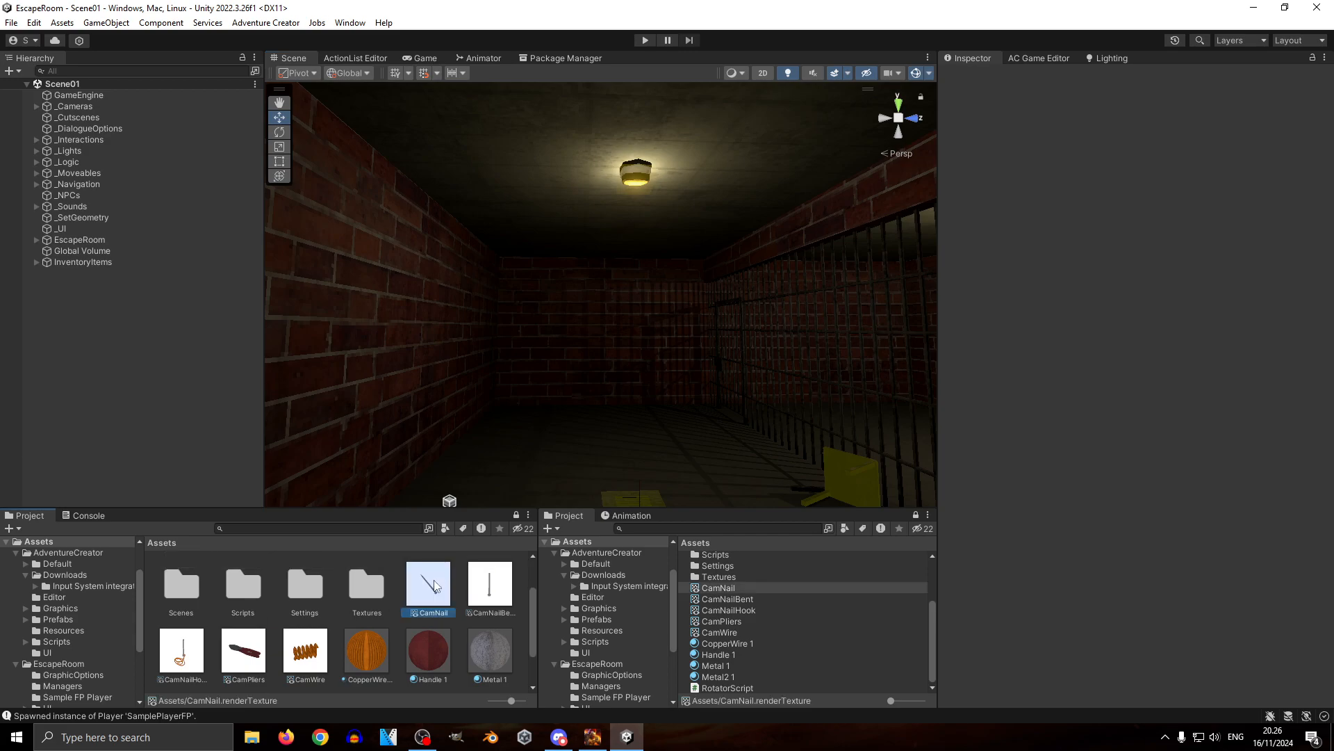
scroll(431, 591, down, 1)
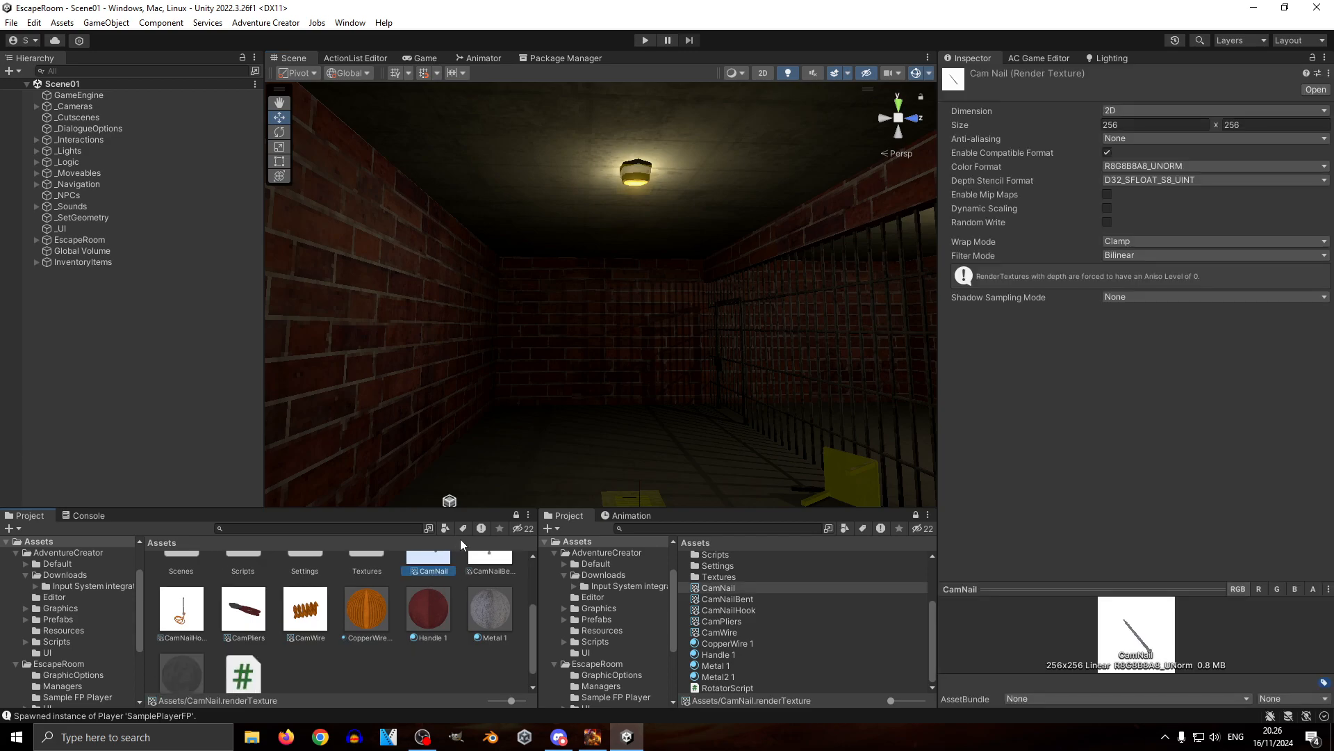
scroll(475, 558, up, 1)
scroll(484, 587, down, 1)
click(366, 673)
right_click(366, 671)
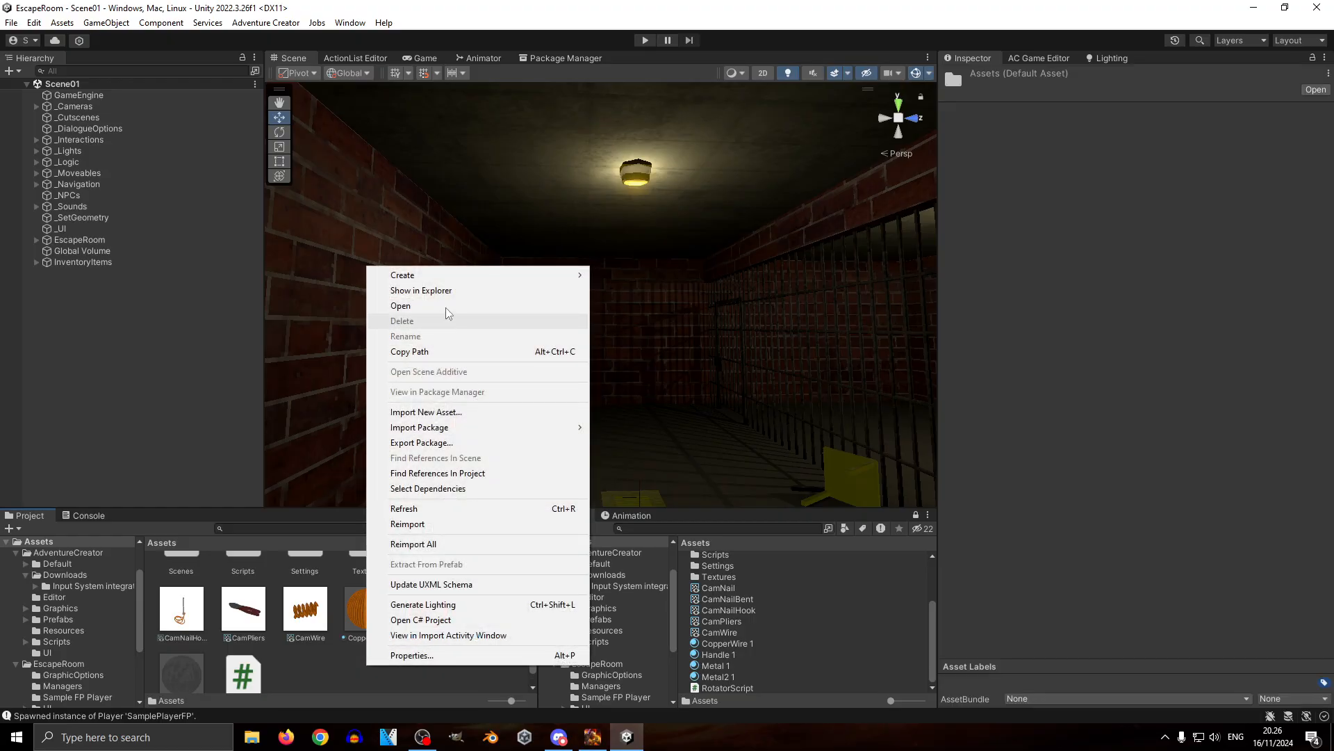
mouse_move(449, 281)
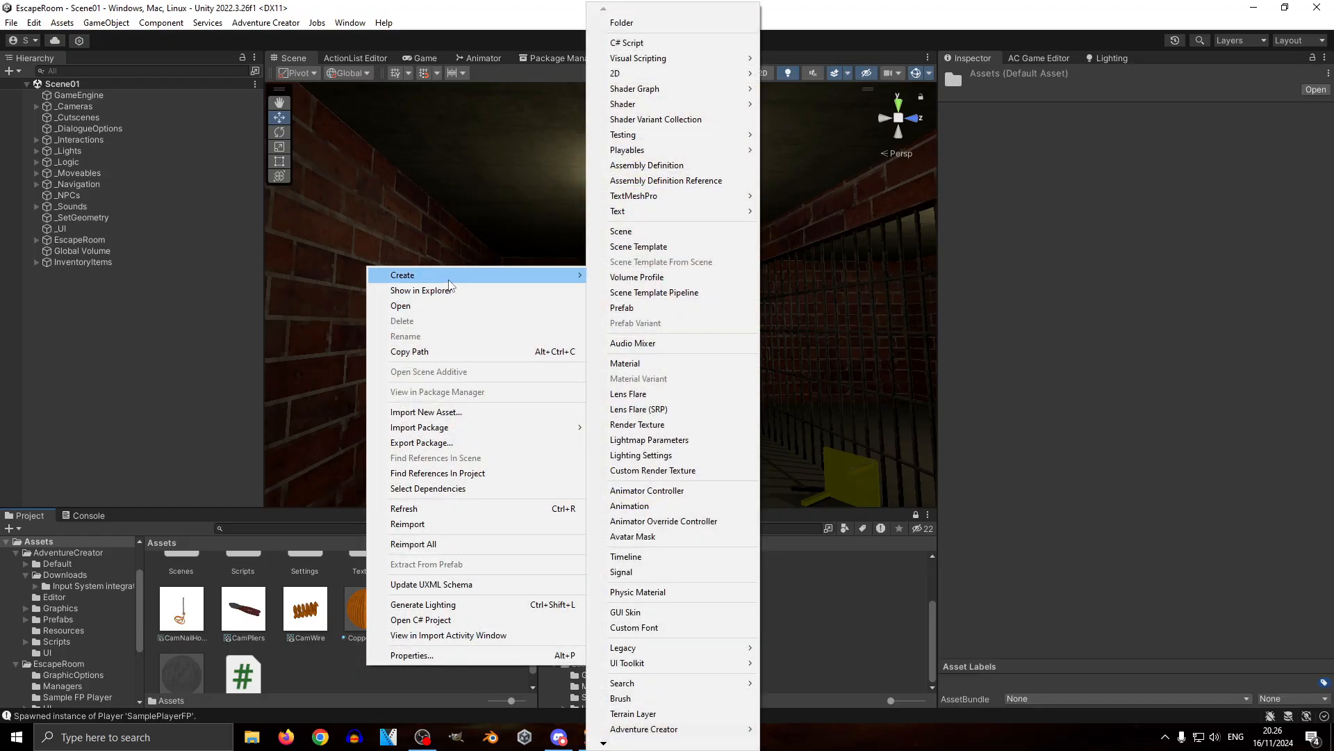
click(682, 425)
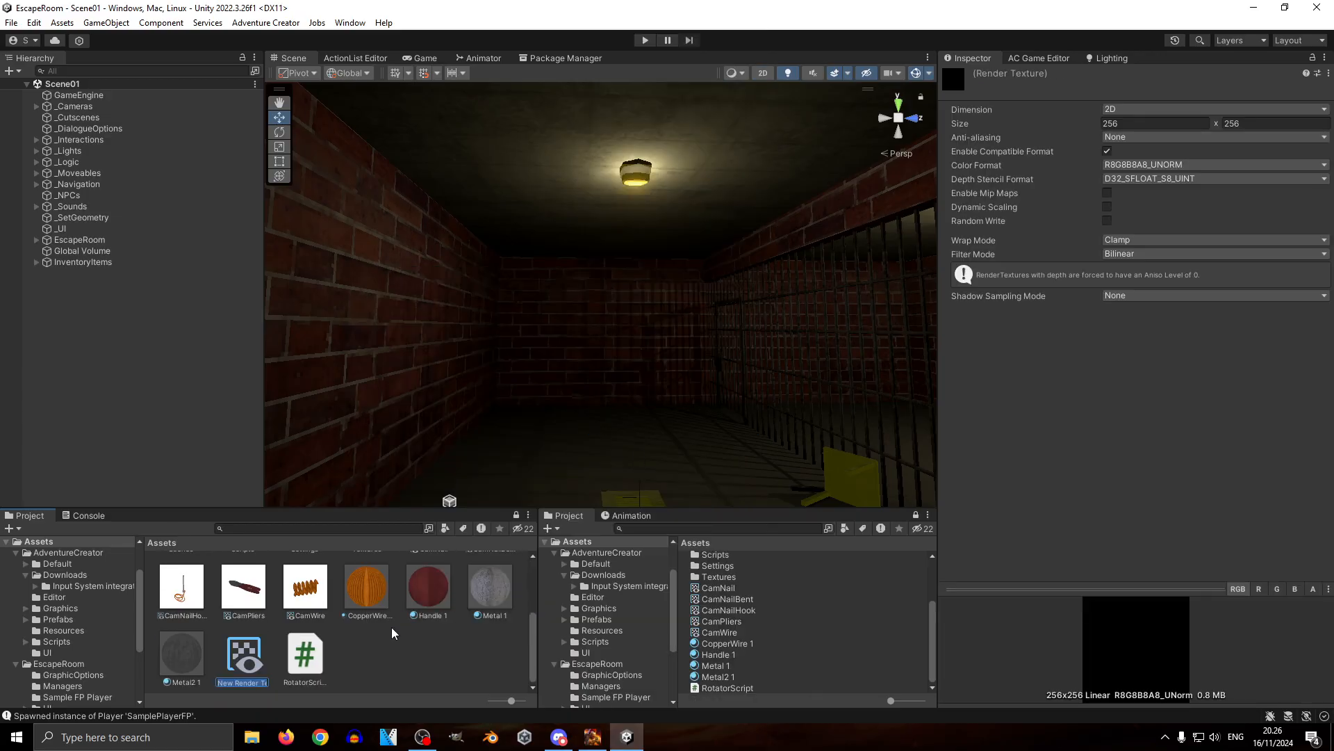
text(CamKey)
key(Return)
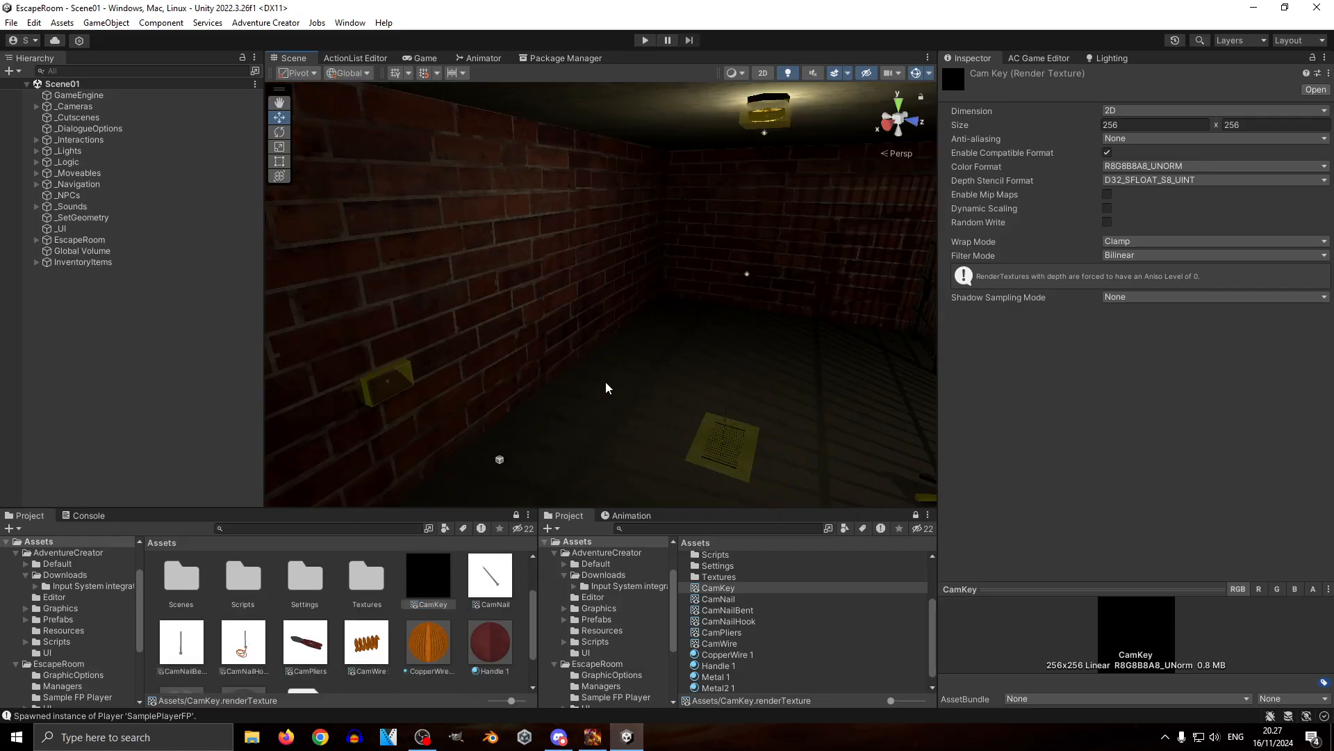
Step: Create an inventory item named Cell Key with CamKey as its main and active graphic
right_drag(604, 385, 565, 403)
key(a)
key(w)
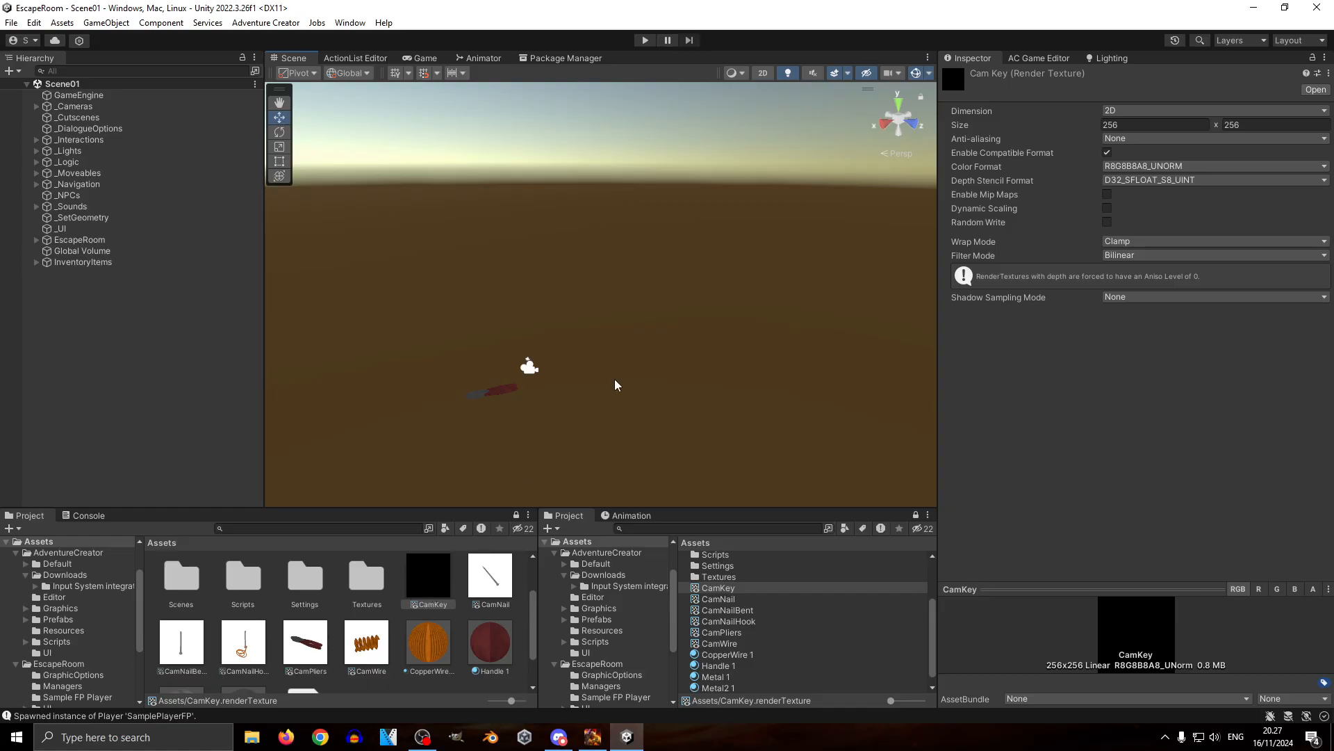
click(1037, 59)
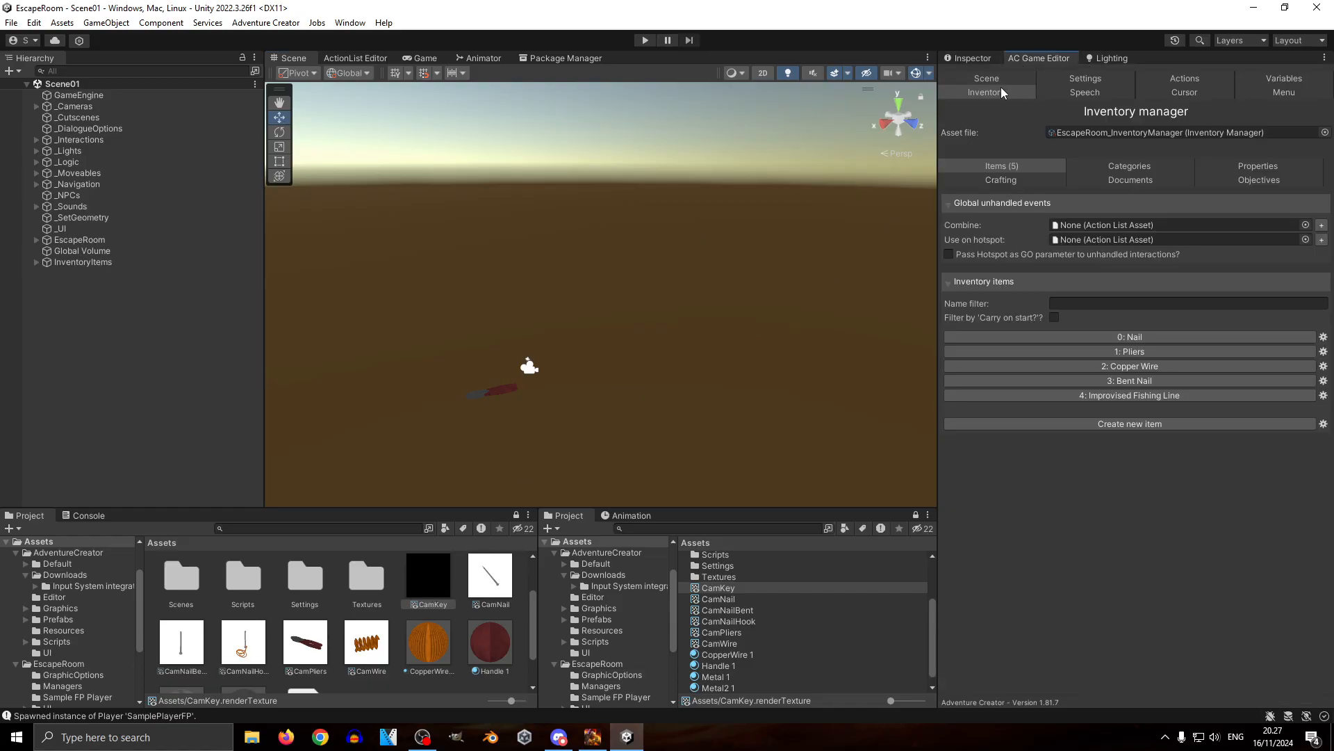
click(1136, 337)
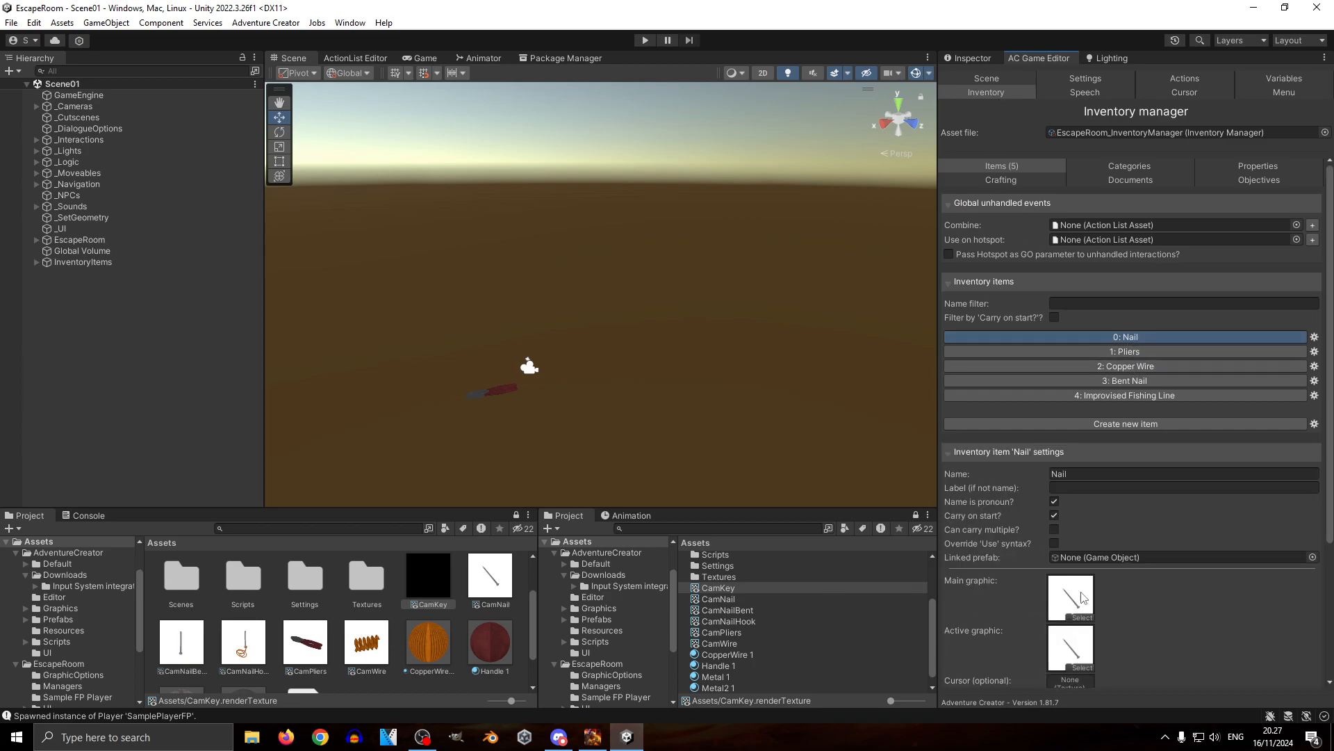
click(1104, 396)
click(1114, 423)
click(1122, 490)
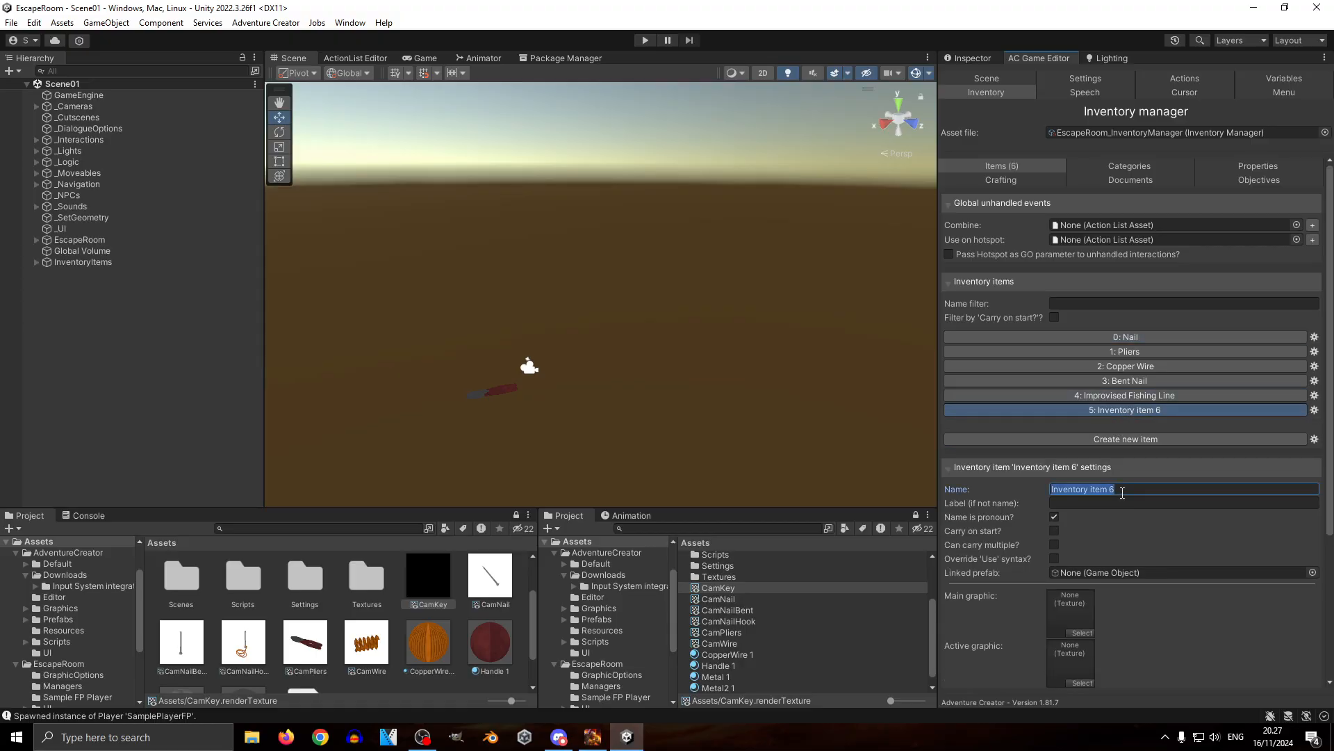
text(Cell Key)
scroll(1025, 474, down, 2)
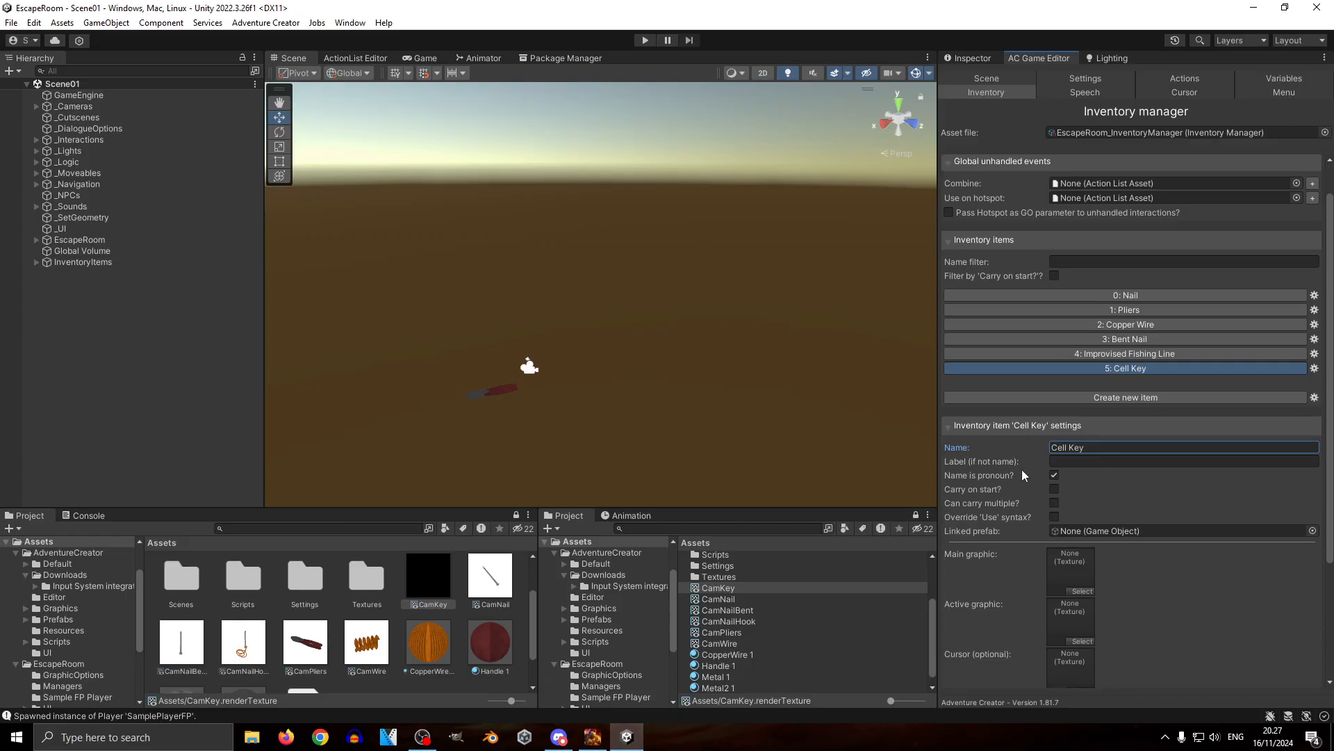
drag(438, 581, 1066, 616)
Step: Duplicate the CameraPliers object inside the Cameras group of InventoryItems
click(77, 265)
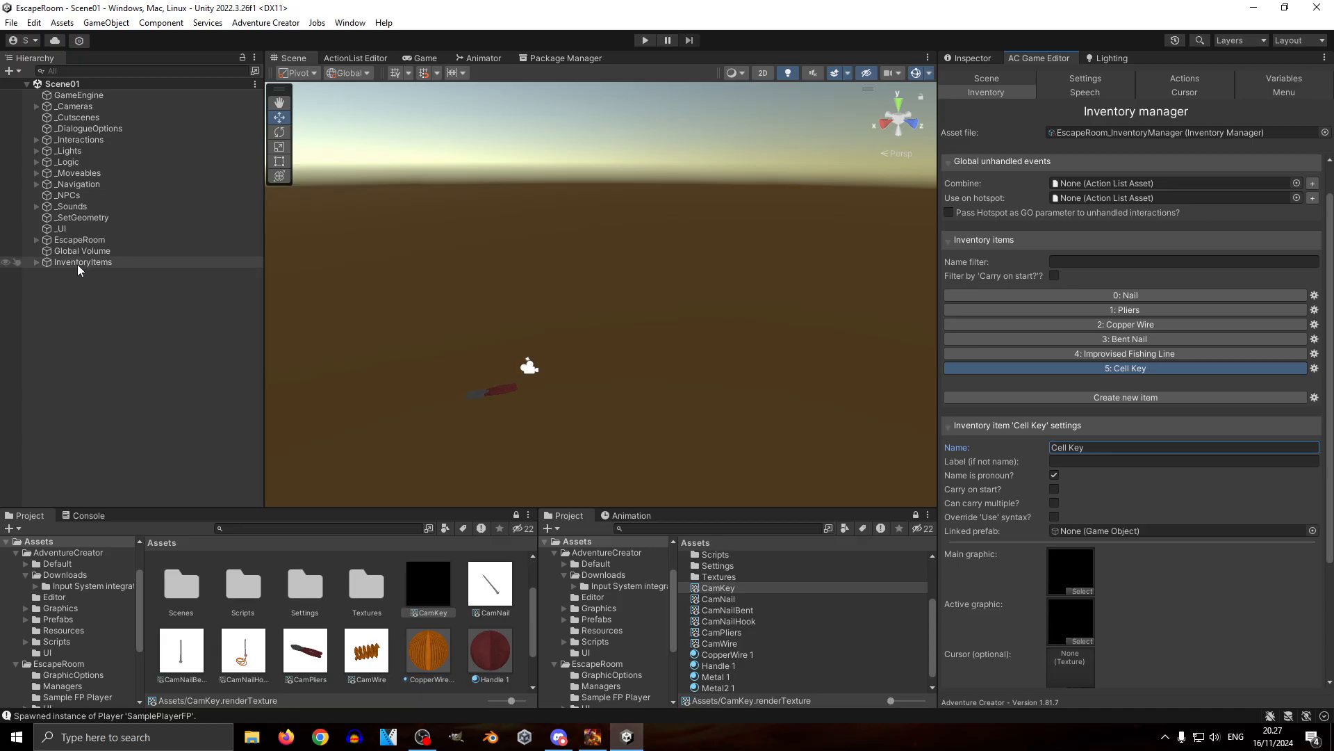
click(32, 261)
right_drag(727, 330, 573, 367)
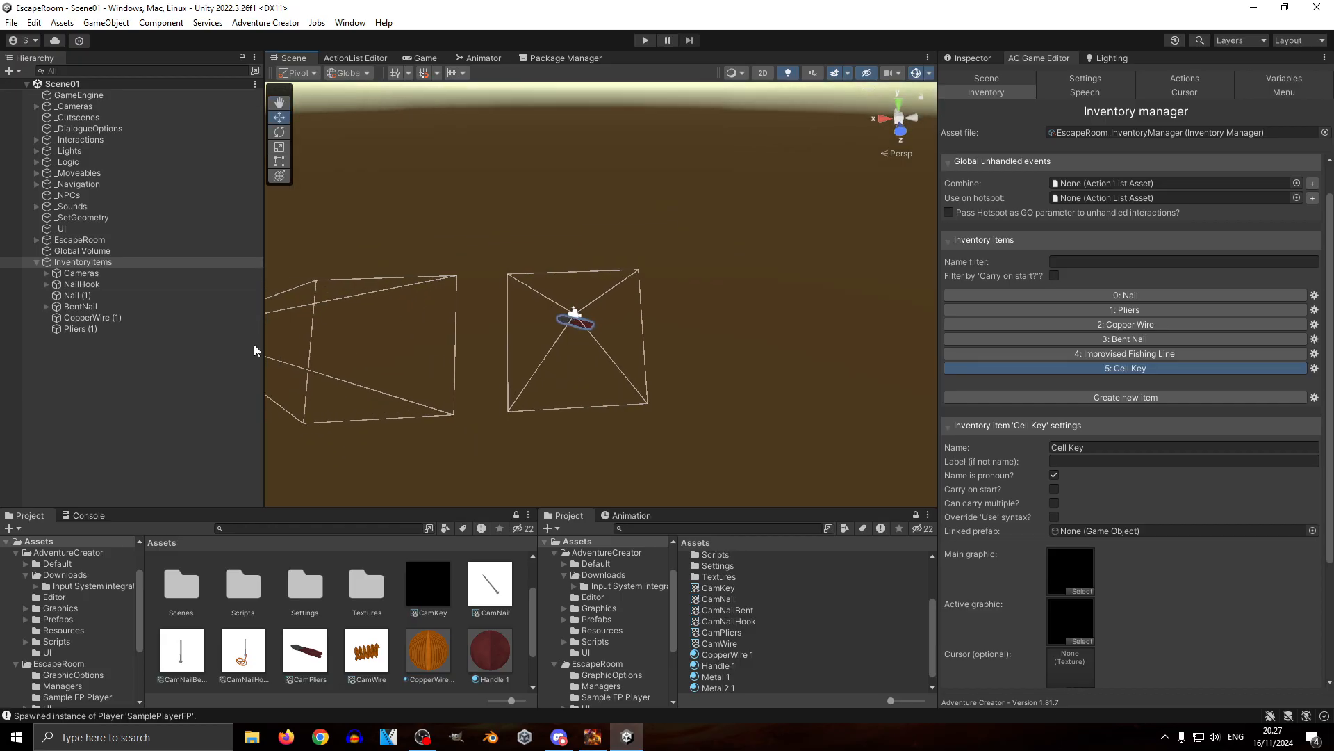
click(78, 329)
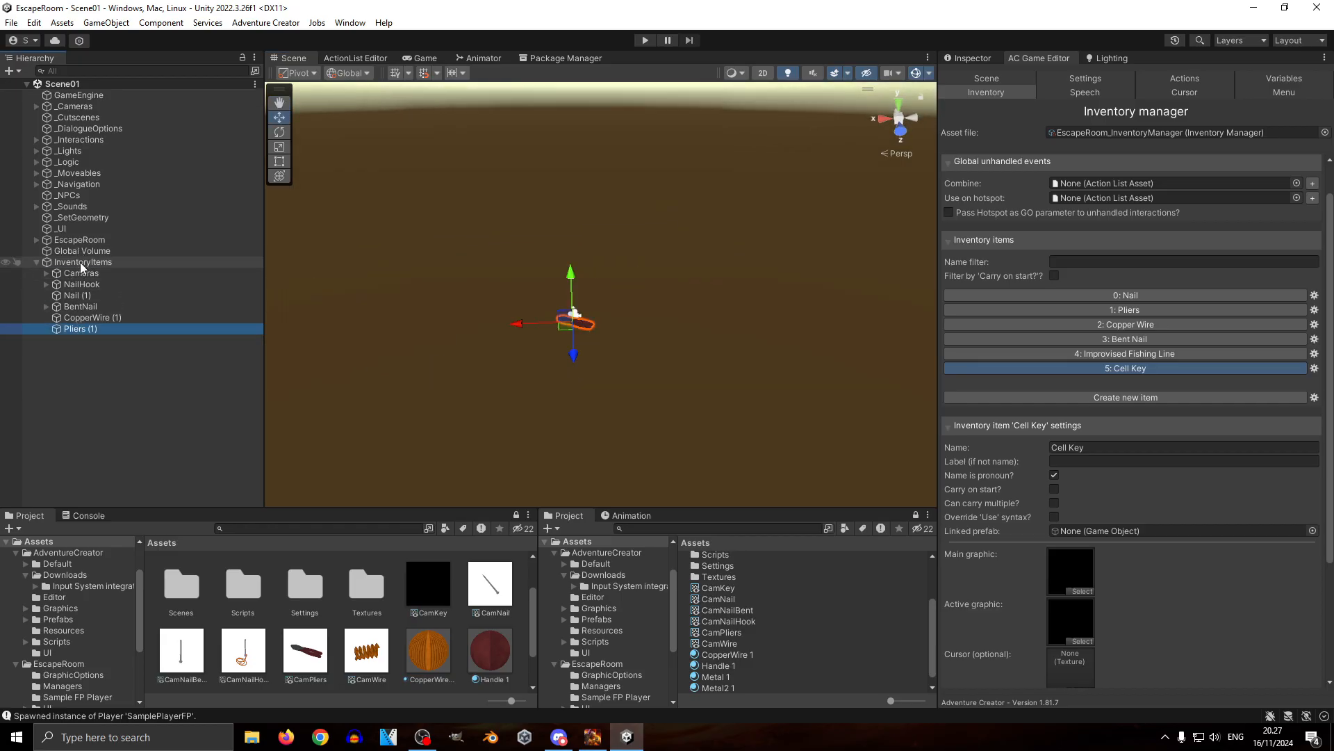
click(77, 273)
click(45, 273)
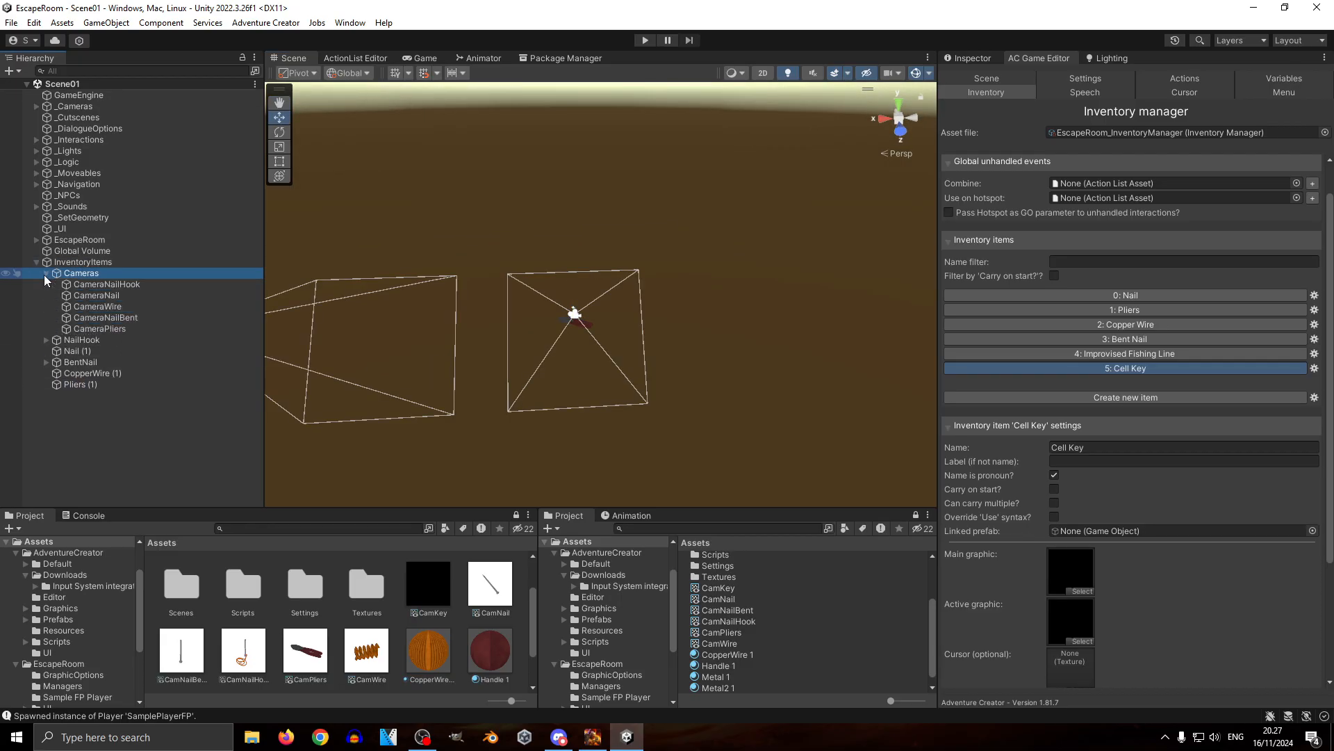
click(114, 329)
key(ctrl+d)
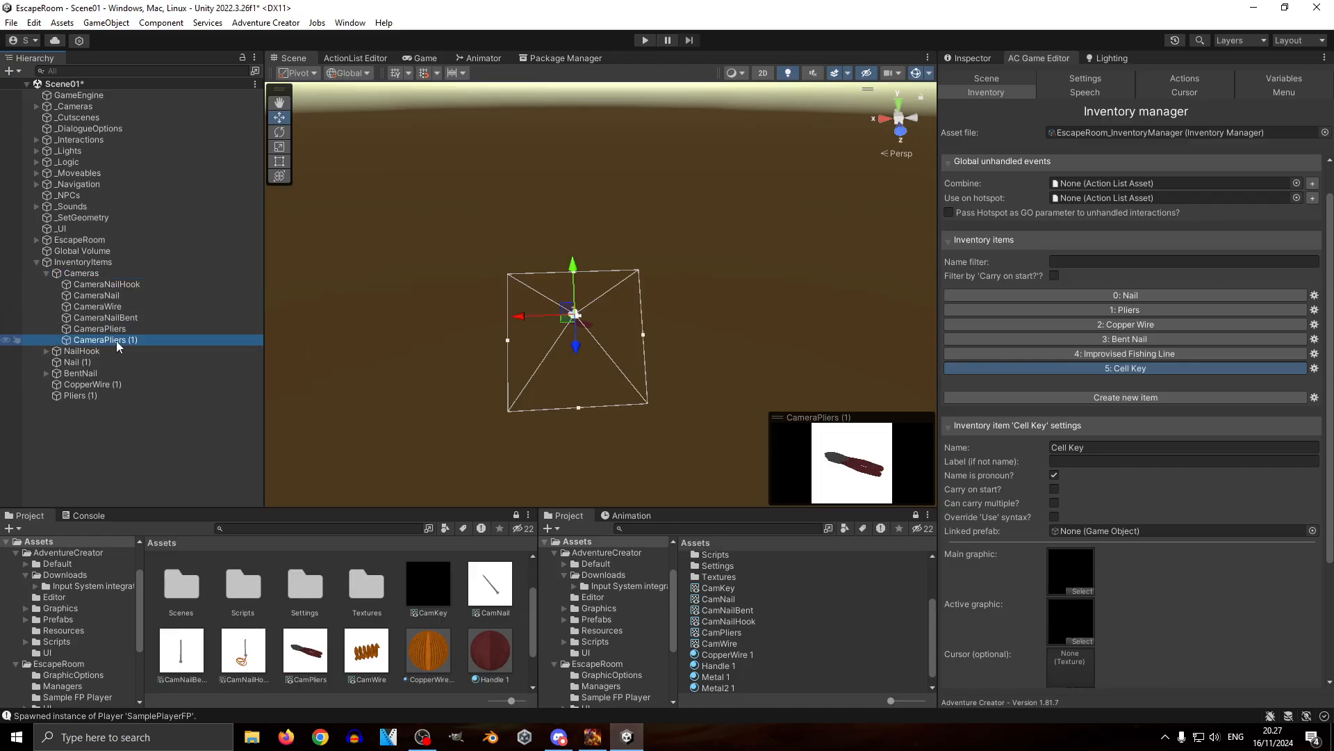
Step: Rename the duplicated pliers camera as CameraKey
click(120, 340)
click(140, 340)
key(BackSpace)
key(BackSpace)
key(BackSpace)
key(BackSpace)
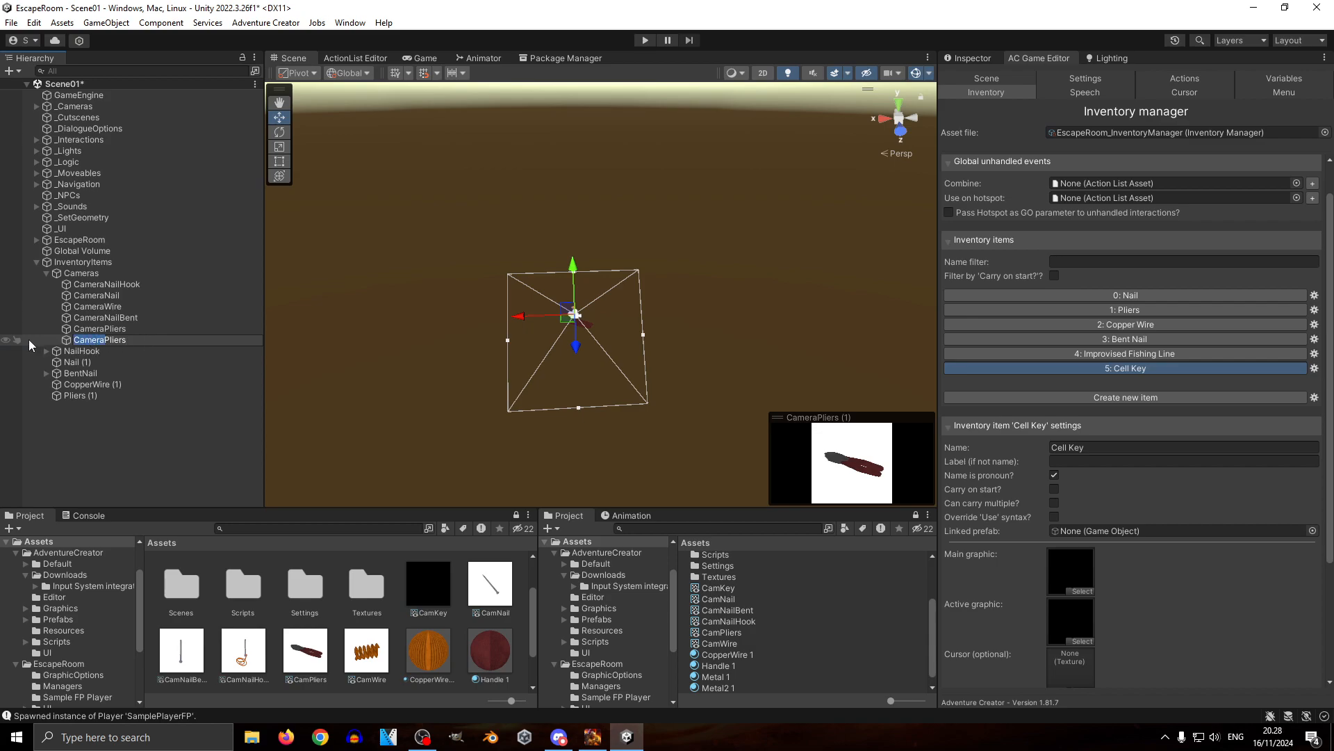
text(Key)
key(Right)
key(Right)
key(Right)
key(Right)
key(Right)
key(BackSpace)
key(BackSpace)
key(BackSpace)
key(BackSpace)
key(BackSpace)
key(BackSpace)
key(BackSpace)
key(BackSpace)
key(BackSpace)
text(CameraKey)
key(Return)
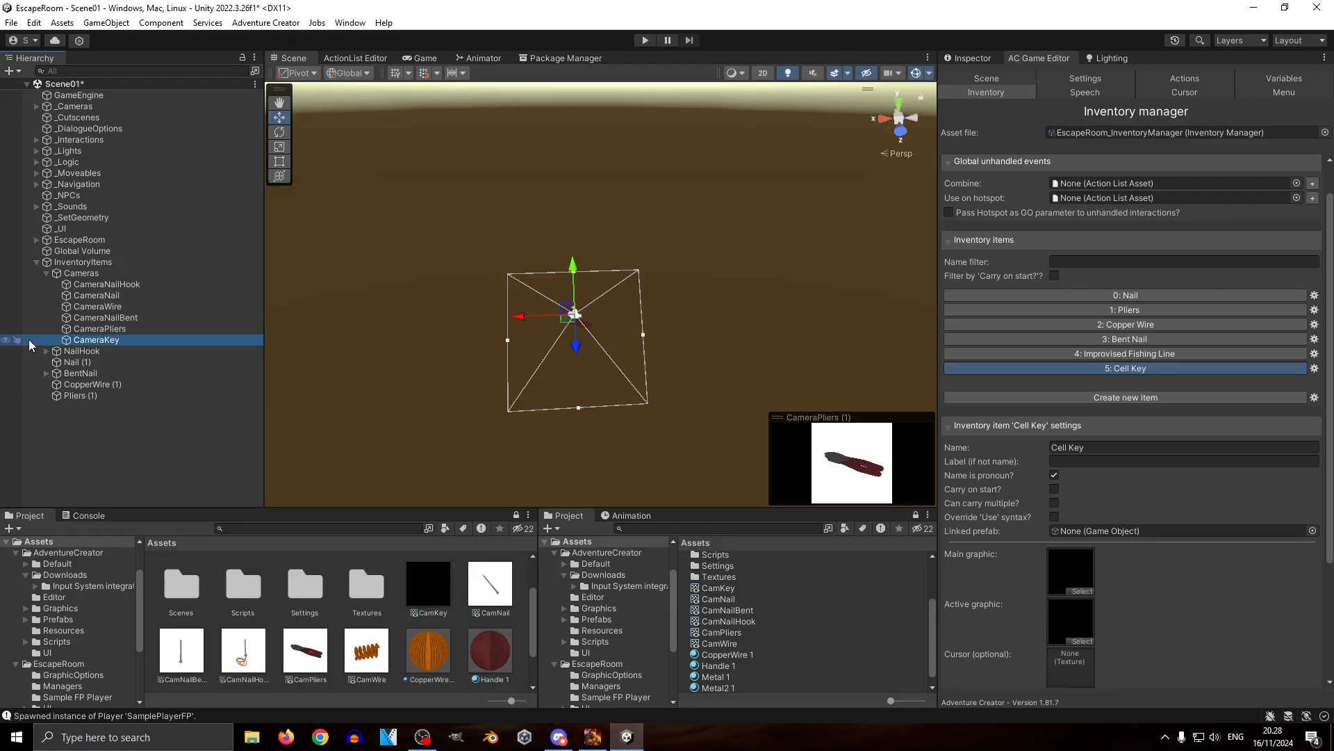
Step: Set the X position of CameraKey to -5
click(982, 61)
click(1119, 132)
text(-5)
right_drag(586, 274, 581, 290)
key(d)
key(w)
key(s)
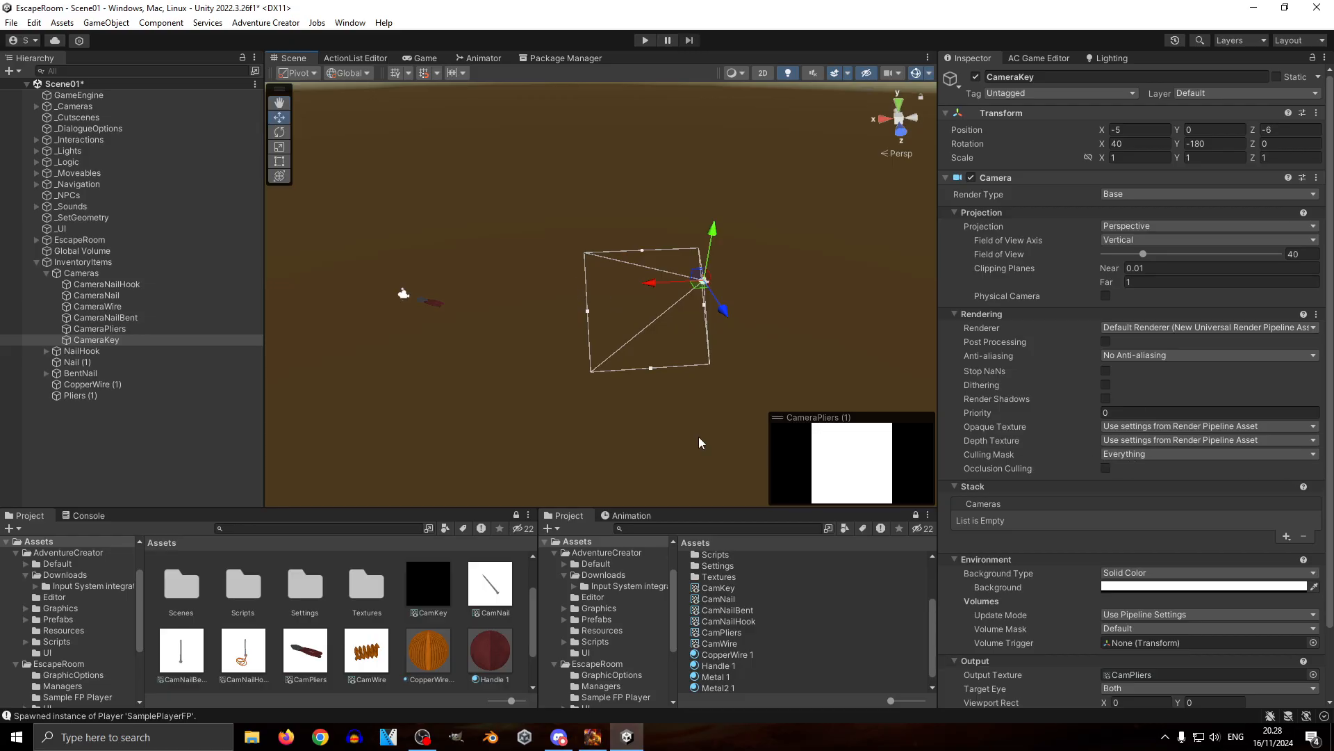
Step: Set the culling mask to Nothing for all six inventory cameras, CameraNailHook through CameraKey
shift+click(140, 284)
key(f)
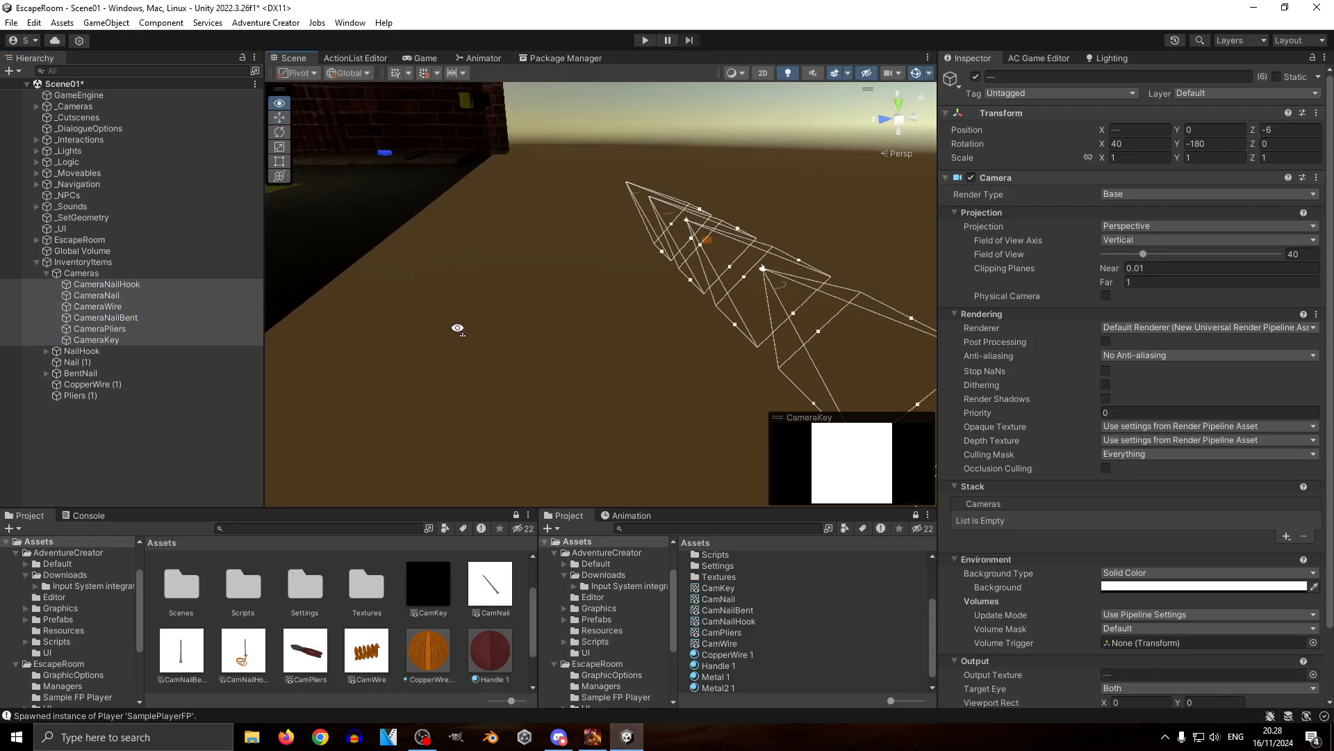
click(1136, 455)
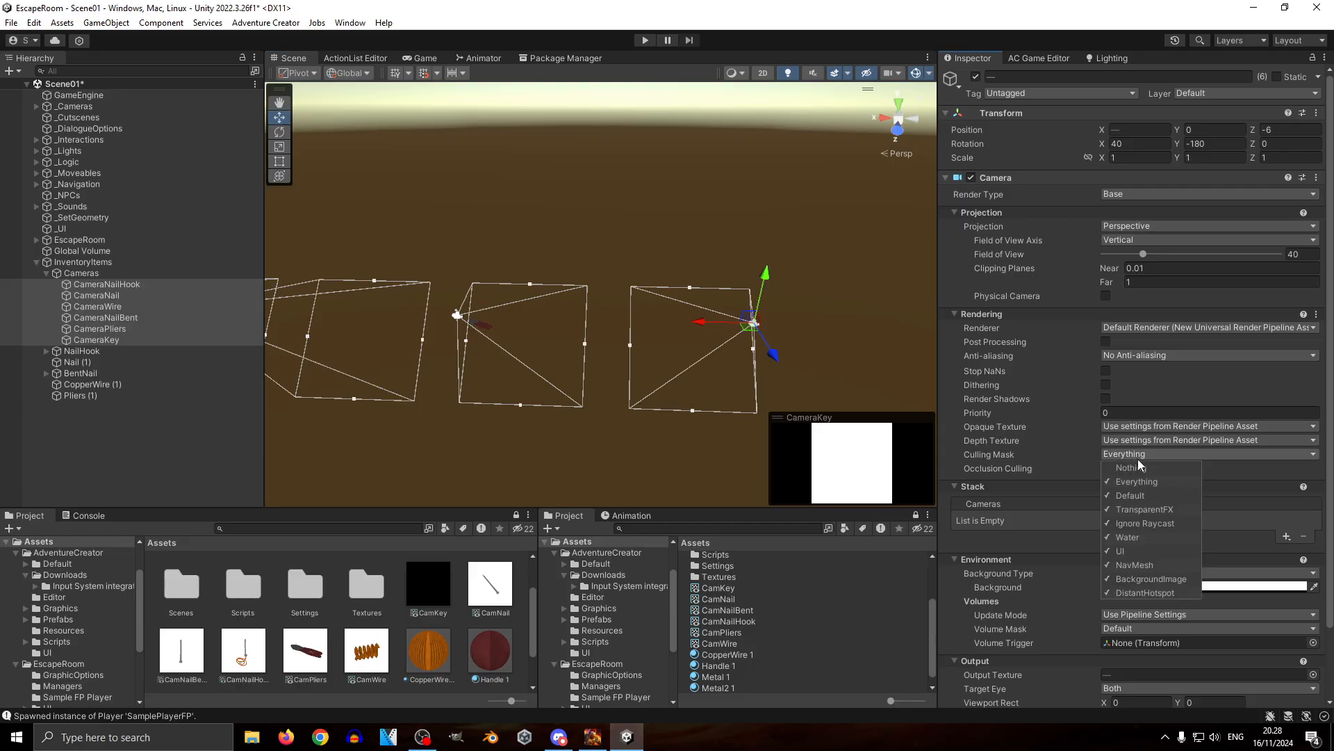
click(1148, 462)
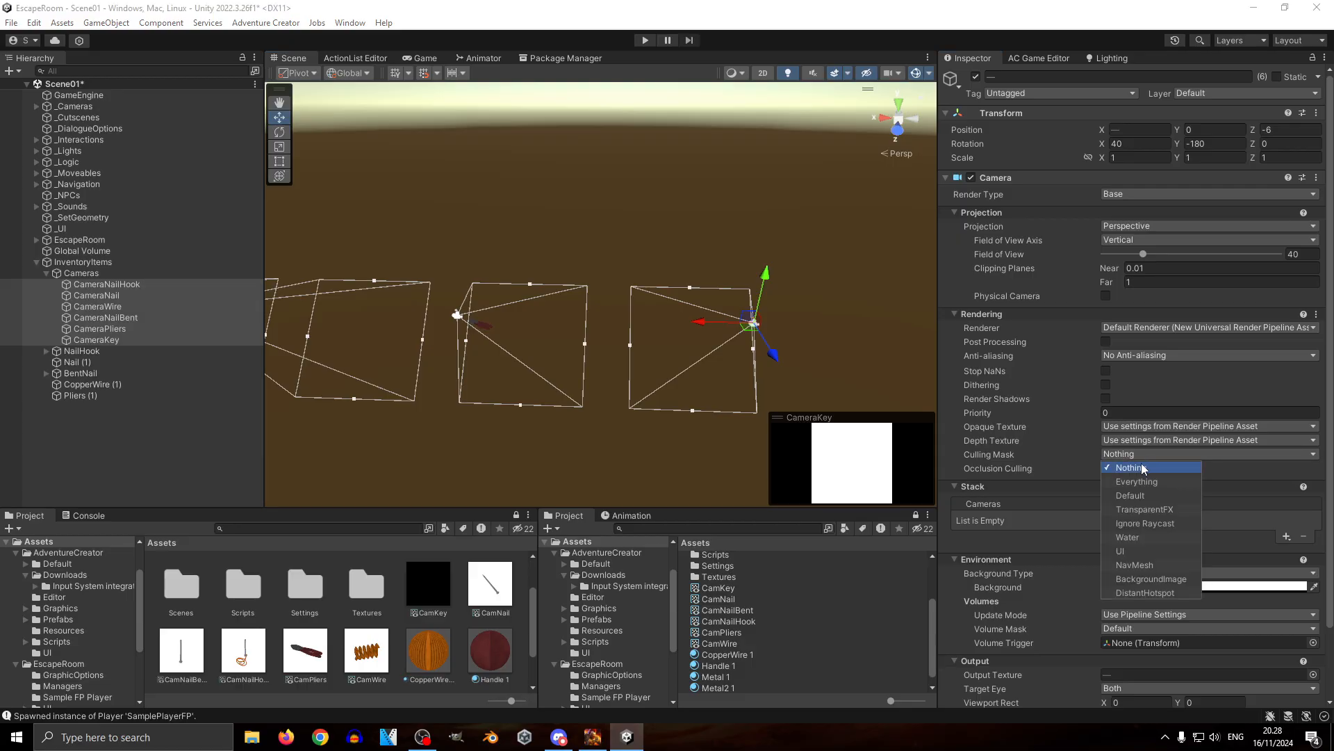
click(1005, 460)
click(1035, 58)
click(979, 59)
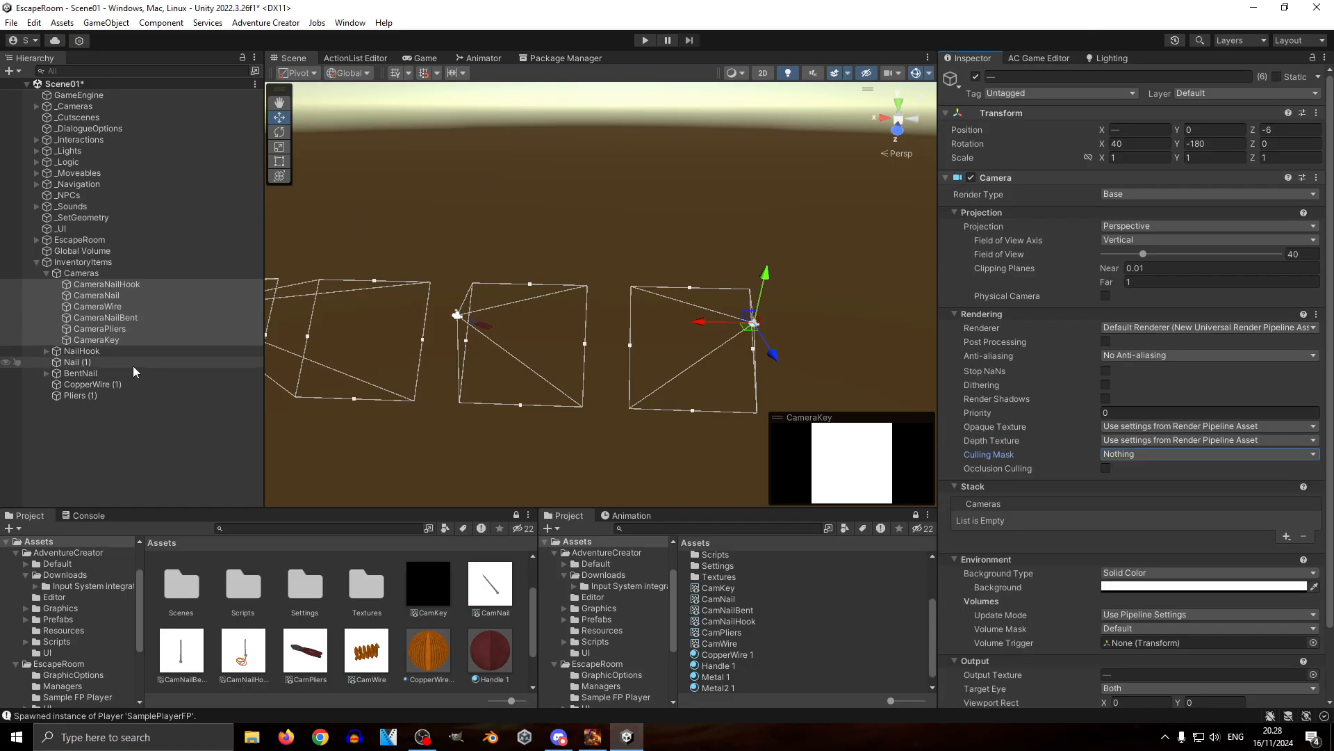
Step: Add a layer named InventoryItems as User Layer 12
click(82, 352)
double_click(83, 355)
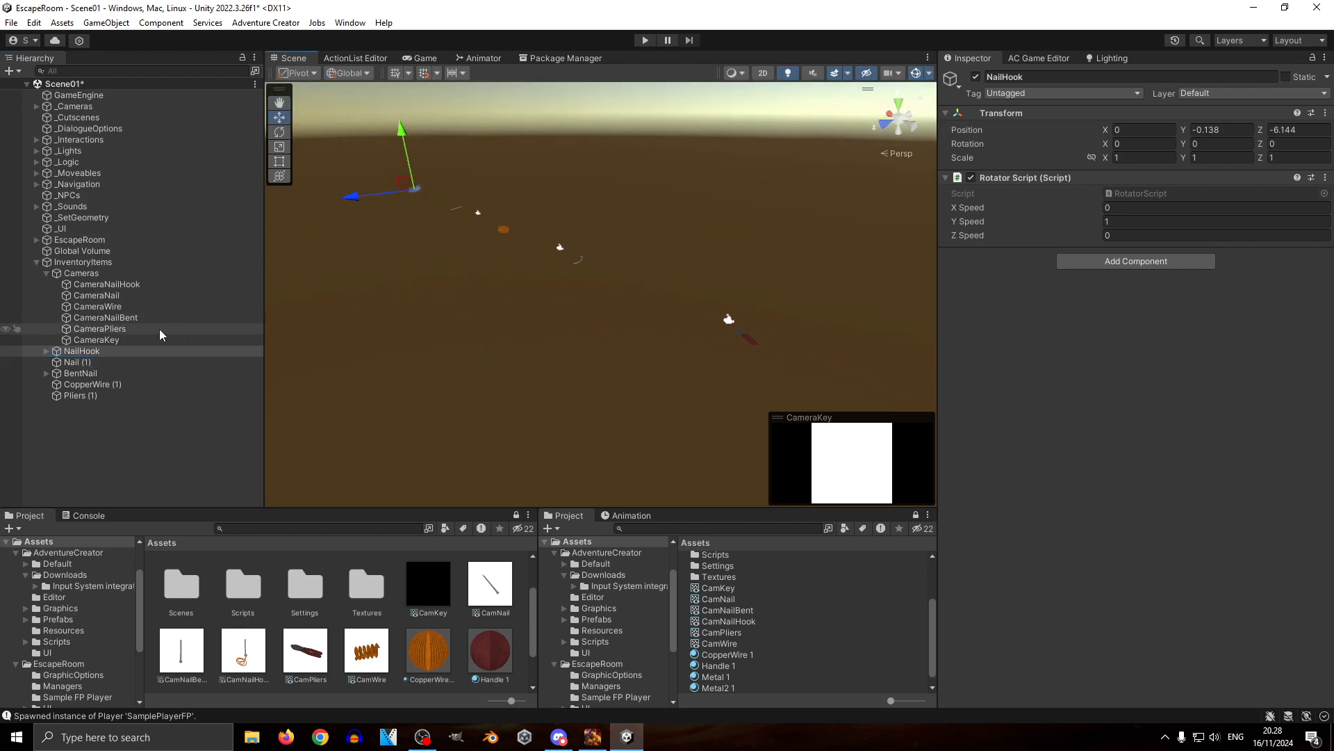
click(1237, 93)
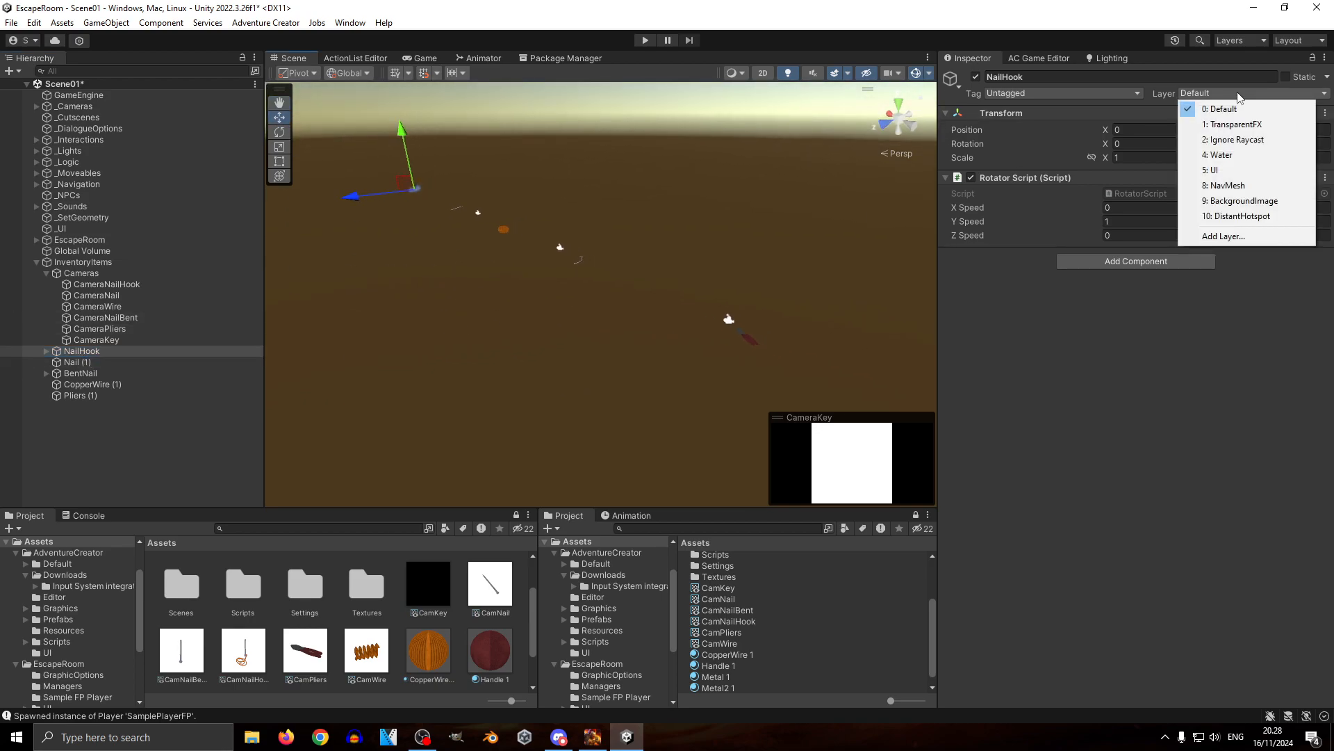
click(1237, 236)
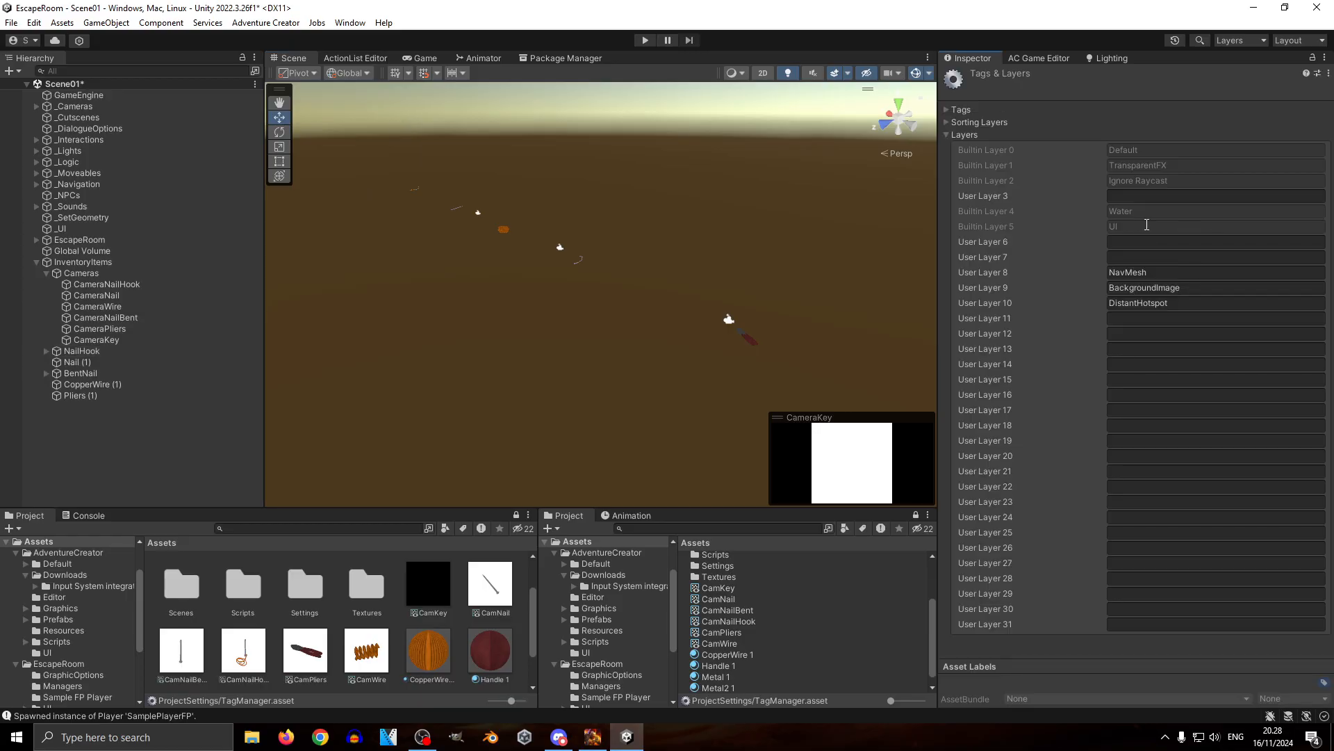
click(1136, 334)
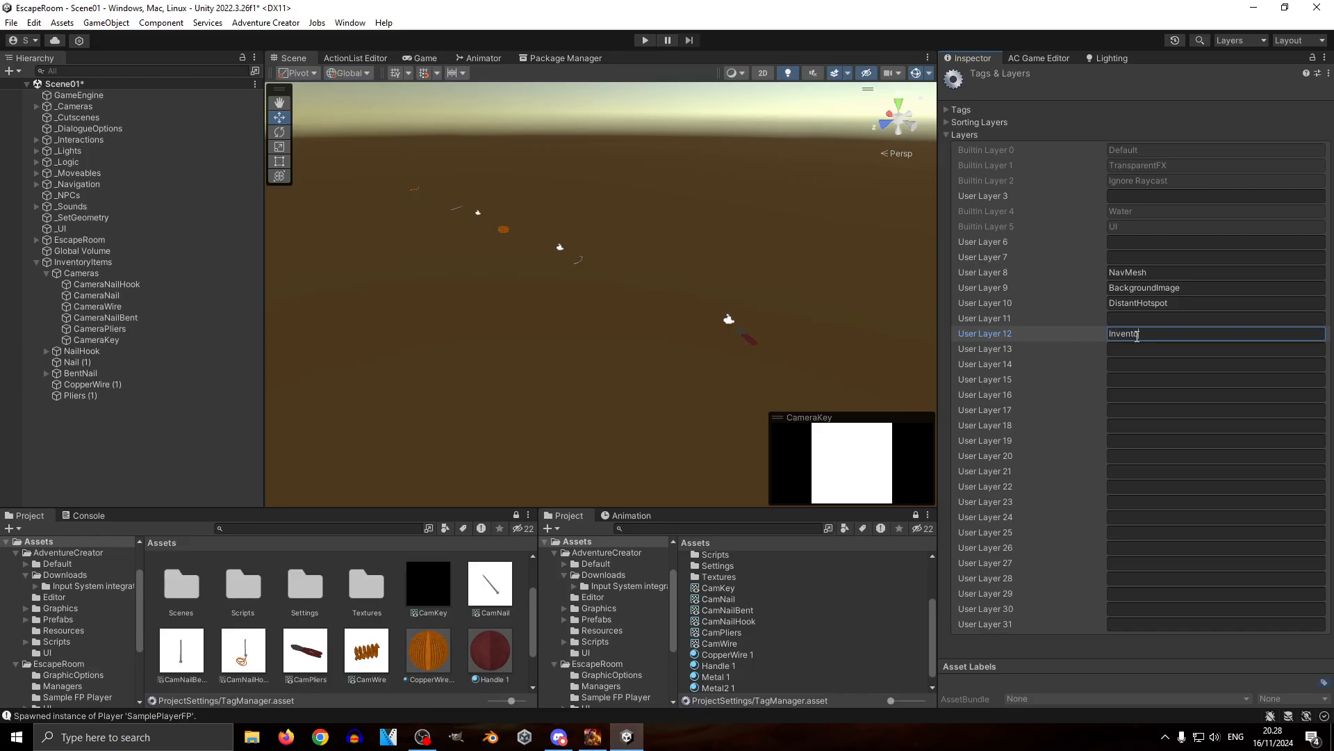
text(InventoryItems)
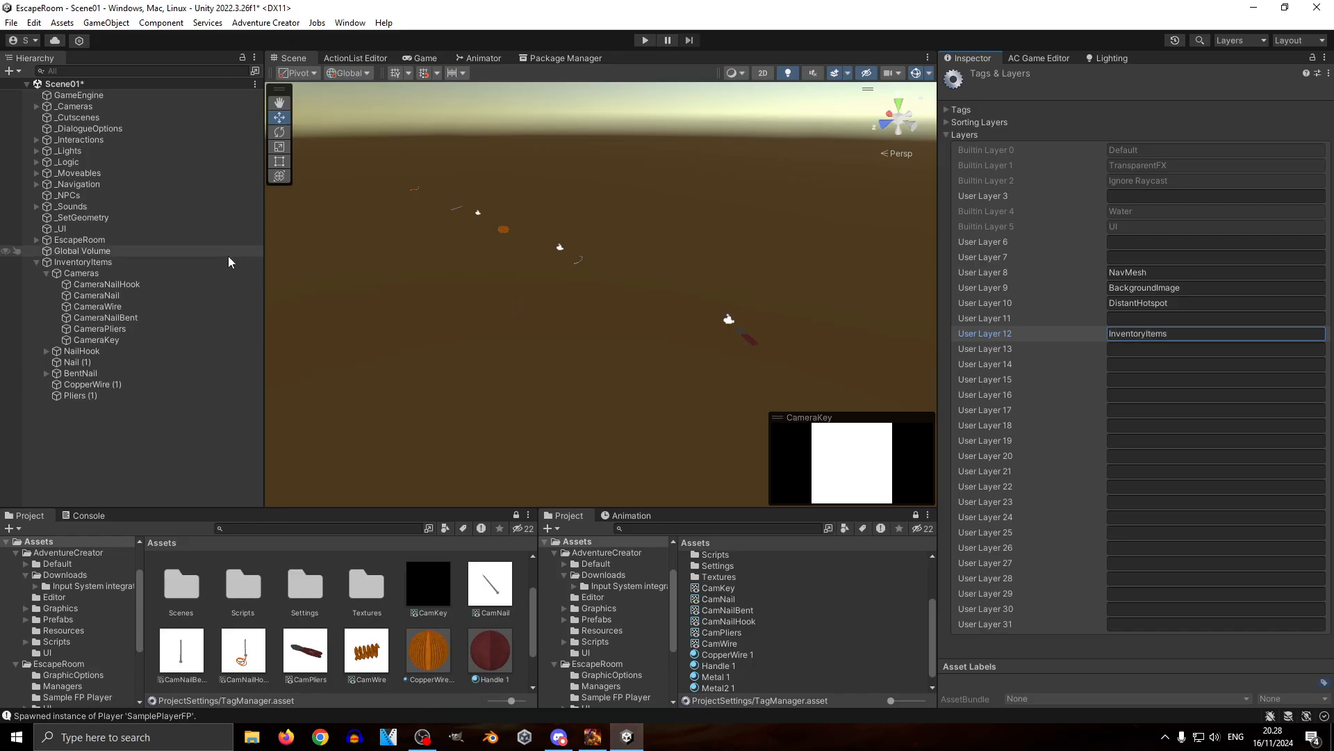
Step: Assign the InventoryItems layer to the five item models, NailHook through Pliers (1)
click(86, 350)
shift+click(87, 394)
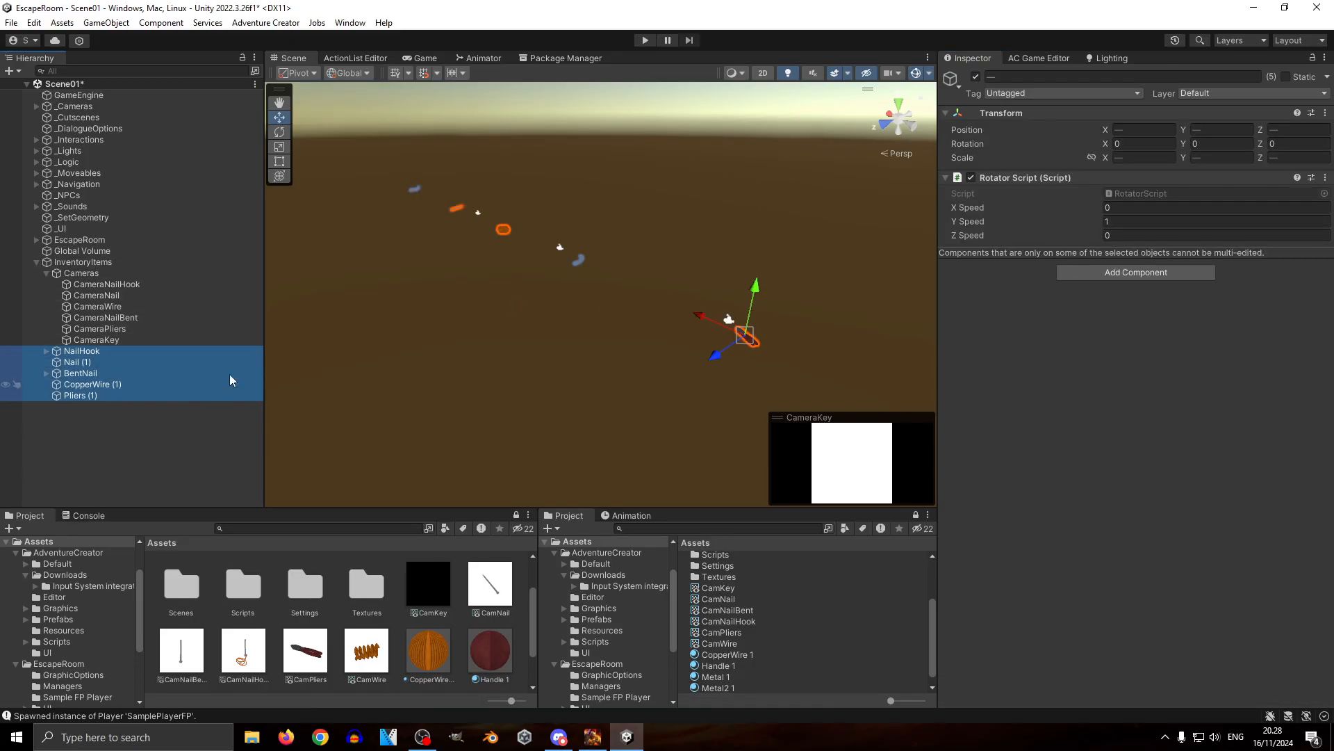
click(1271, 94)
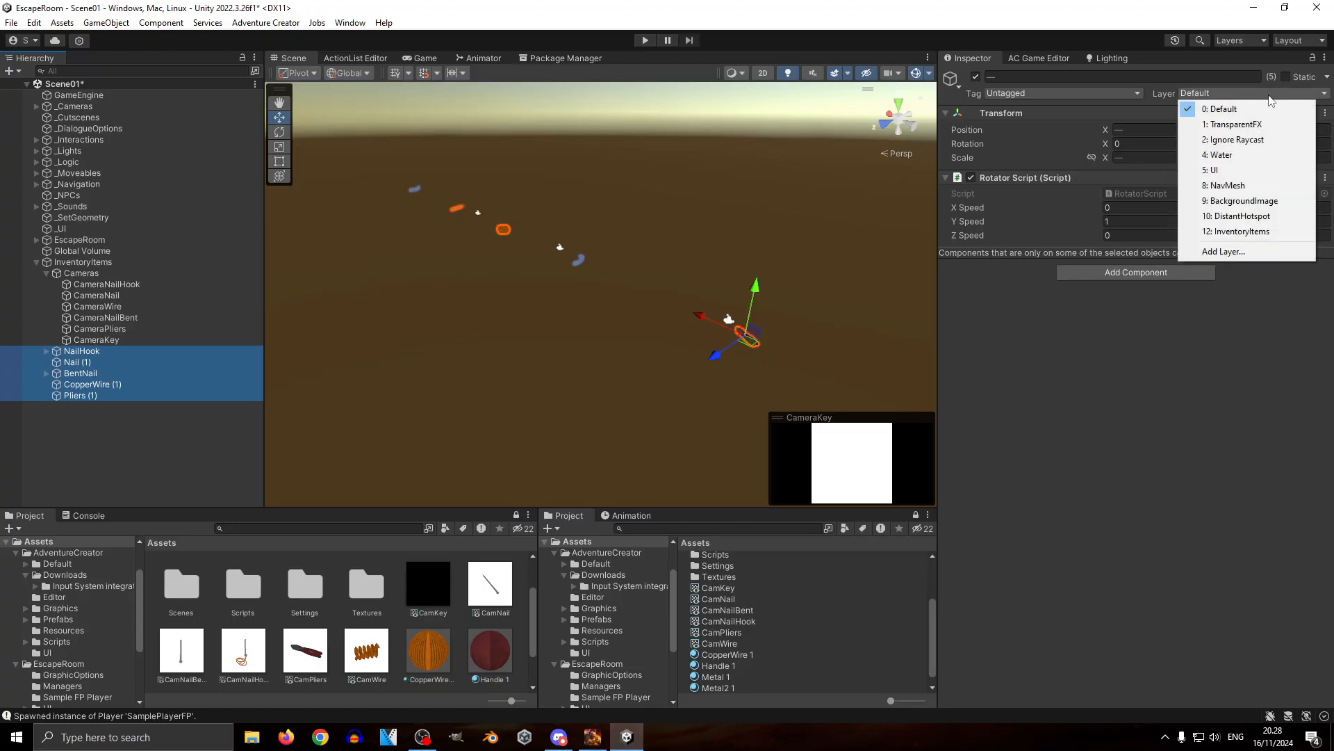
click(1262, 232)
click(613, 396)
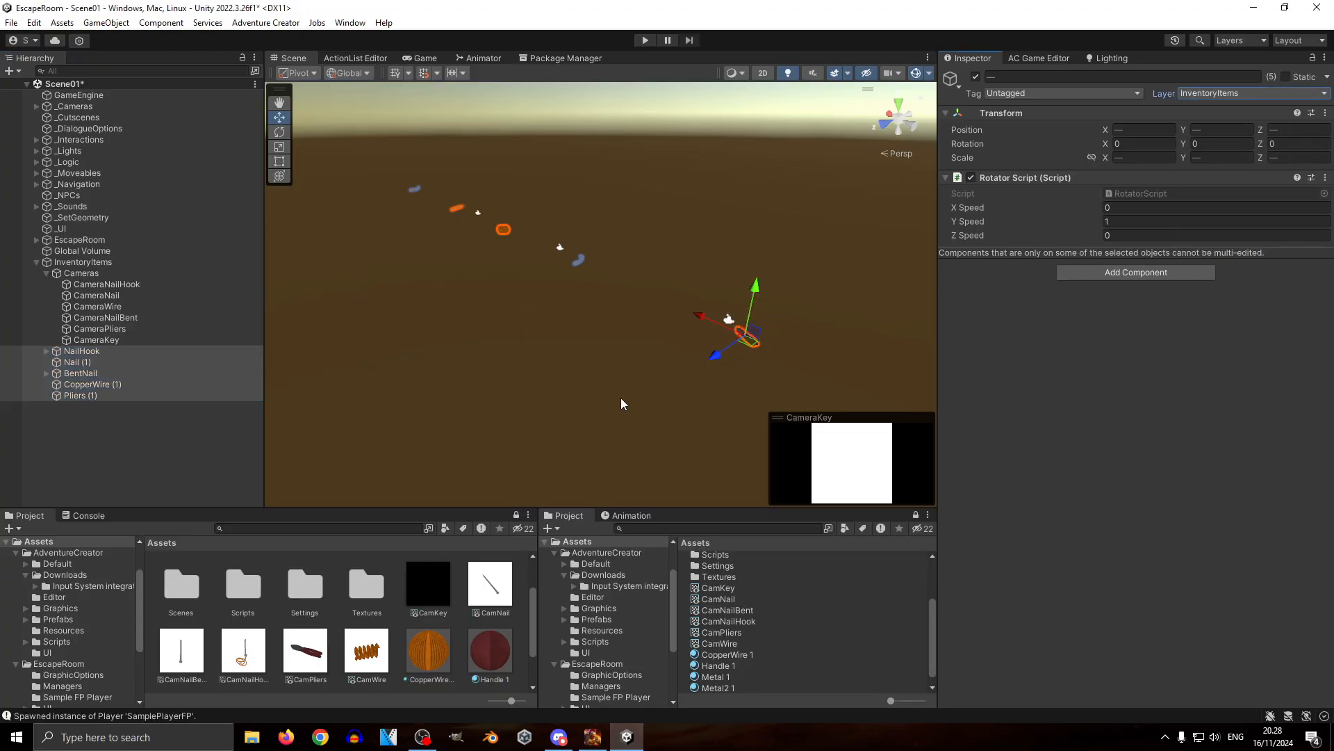
Step: Assign the CamKey render texture as the output texture of CameraKey
key(f)
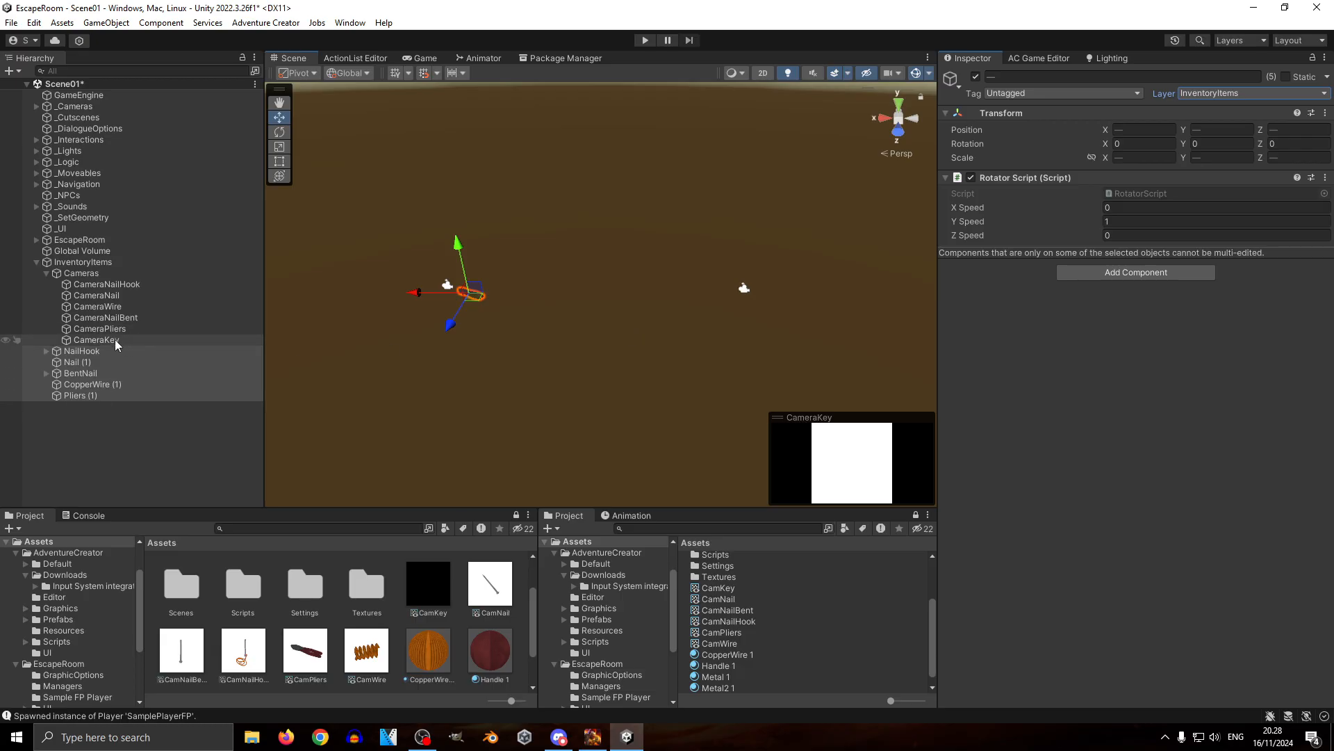
click(115, 340)
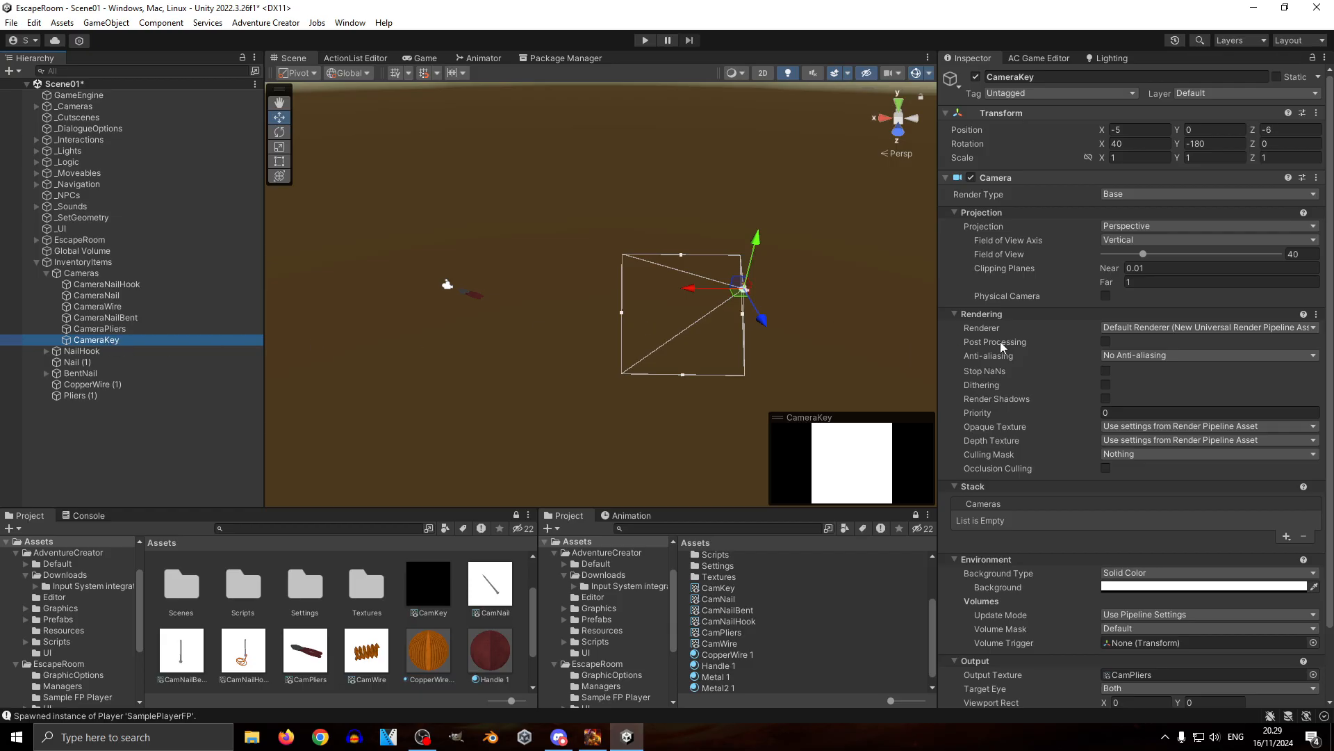
scroll(999, 341, down, 3)
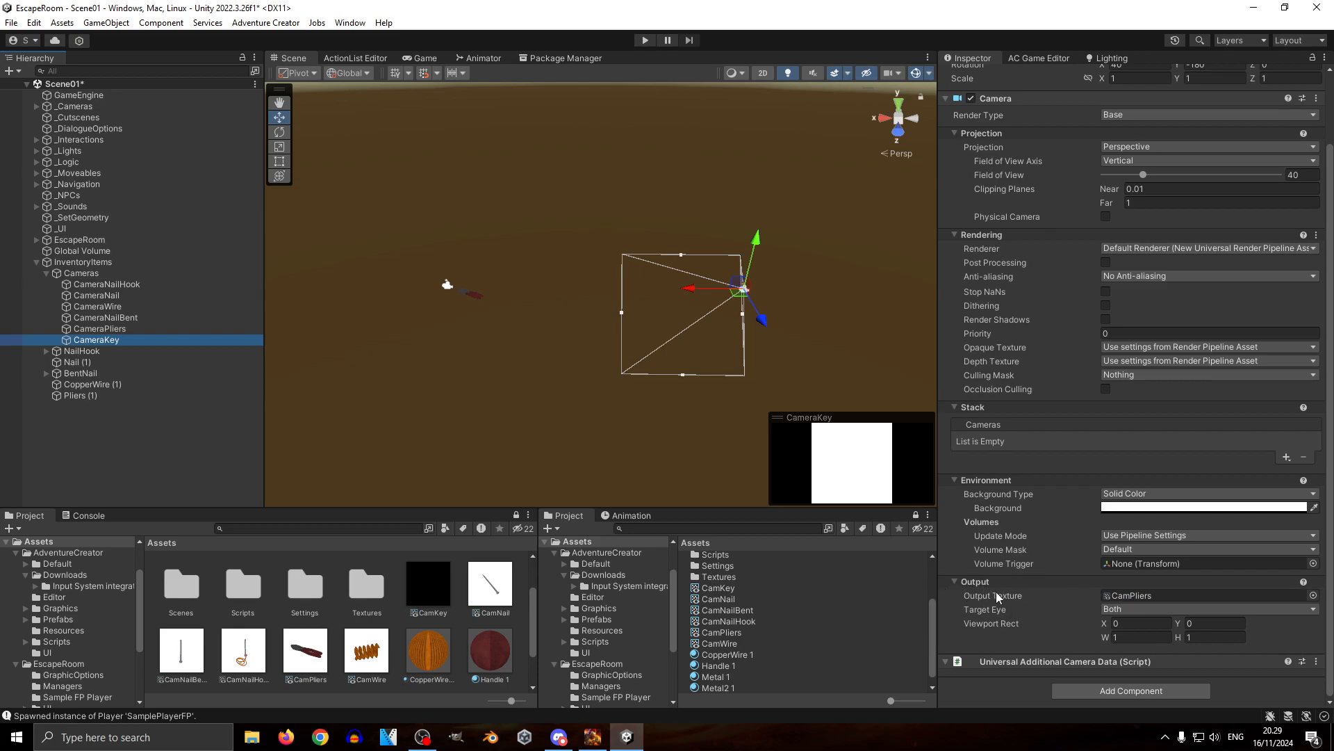
drag(428, 584, 1146, 598)
scroll(1031, 526, up, 3)
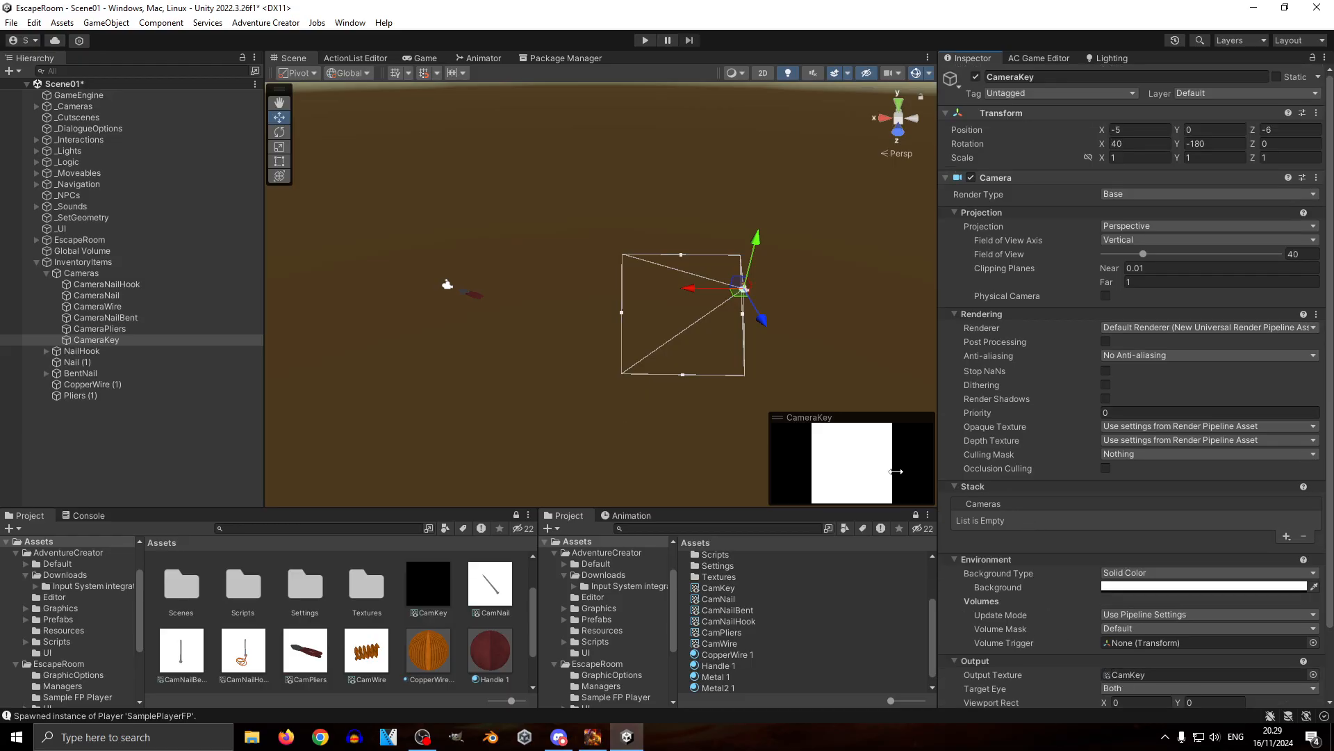
Step: Set the culling mask of all six inventory cameras, CameraNailHook through CameraKey, to InventoryItems only
shift+click(105, 285)
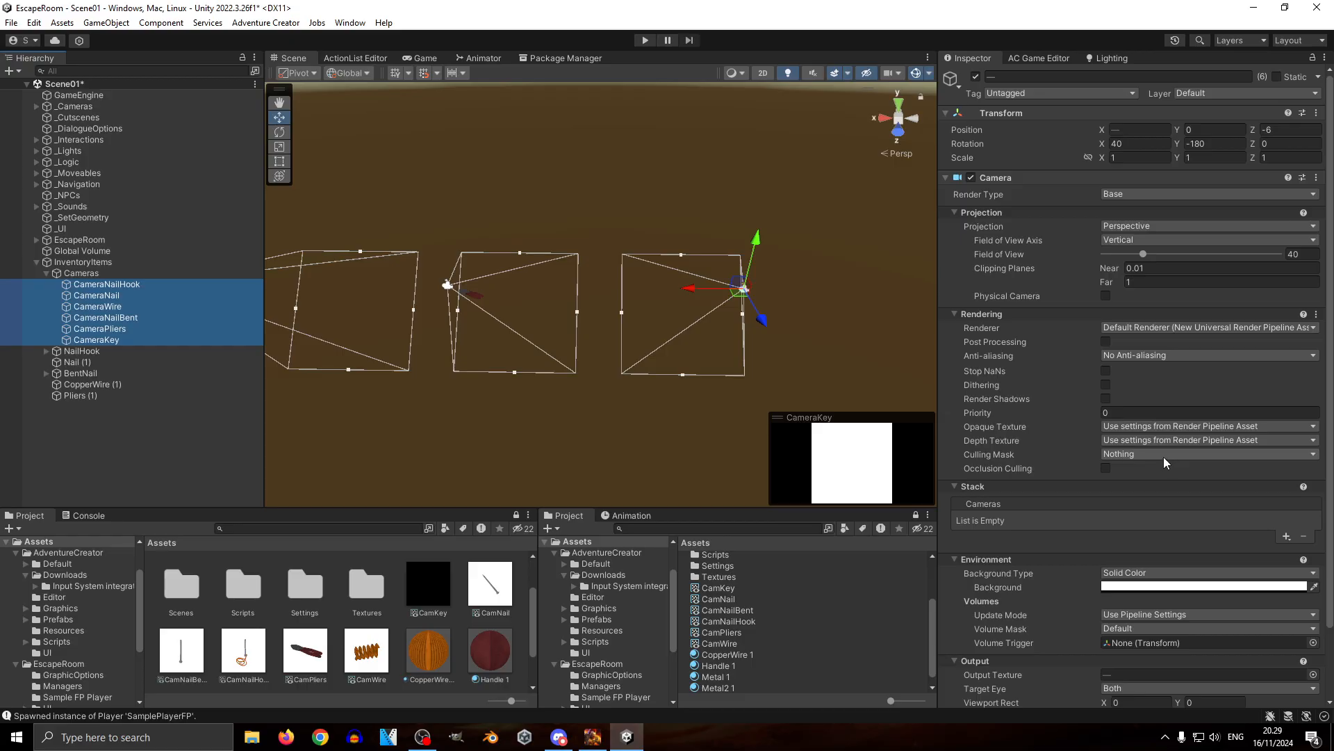
click(1163, 456)
click(1162, 610)
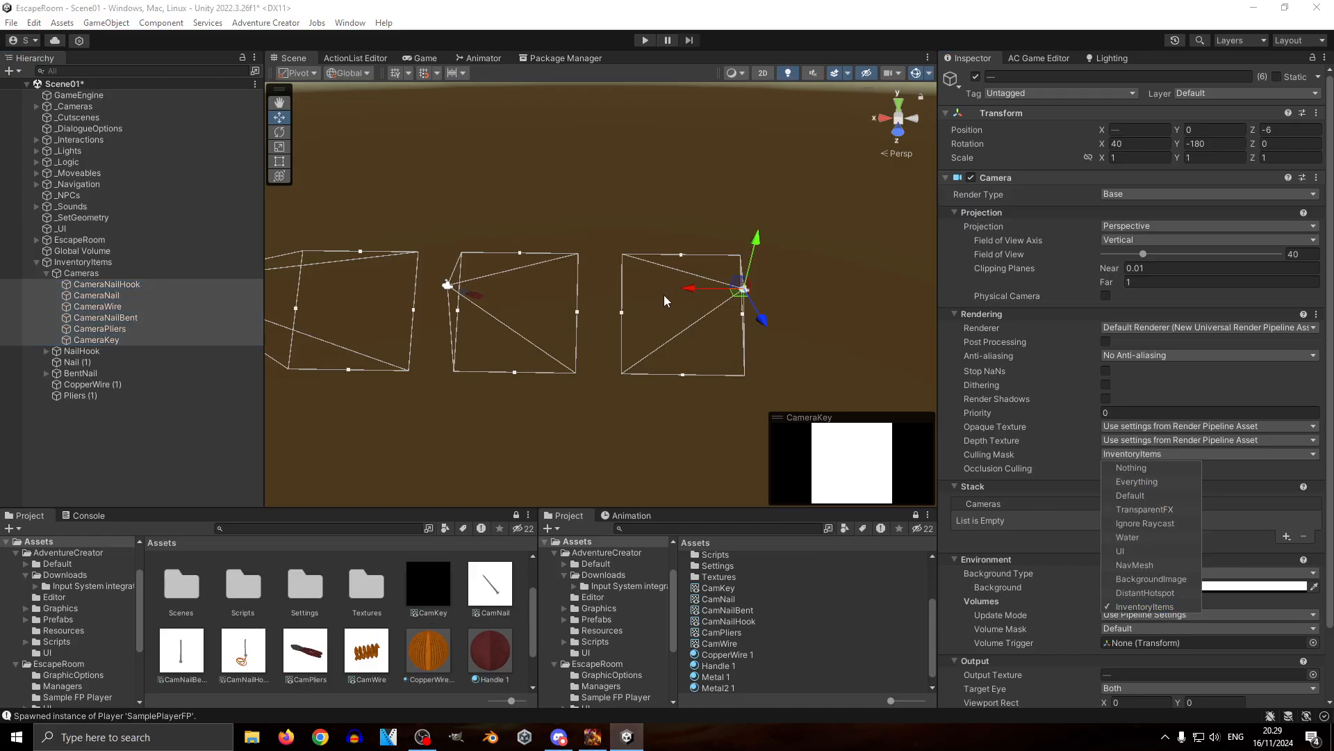
Step: Check the previews of the wire, pliers, nail hook, bent nail and nail render textures and the models in the scene
click(362, 657)
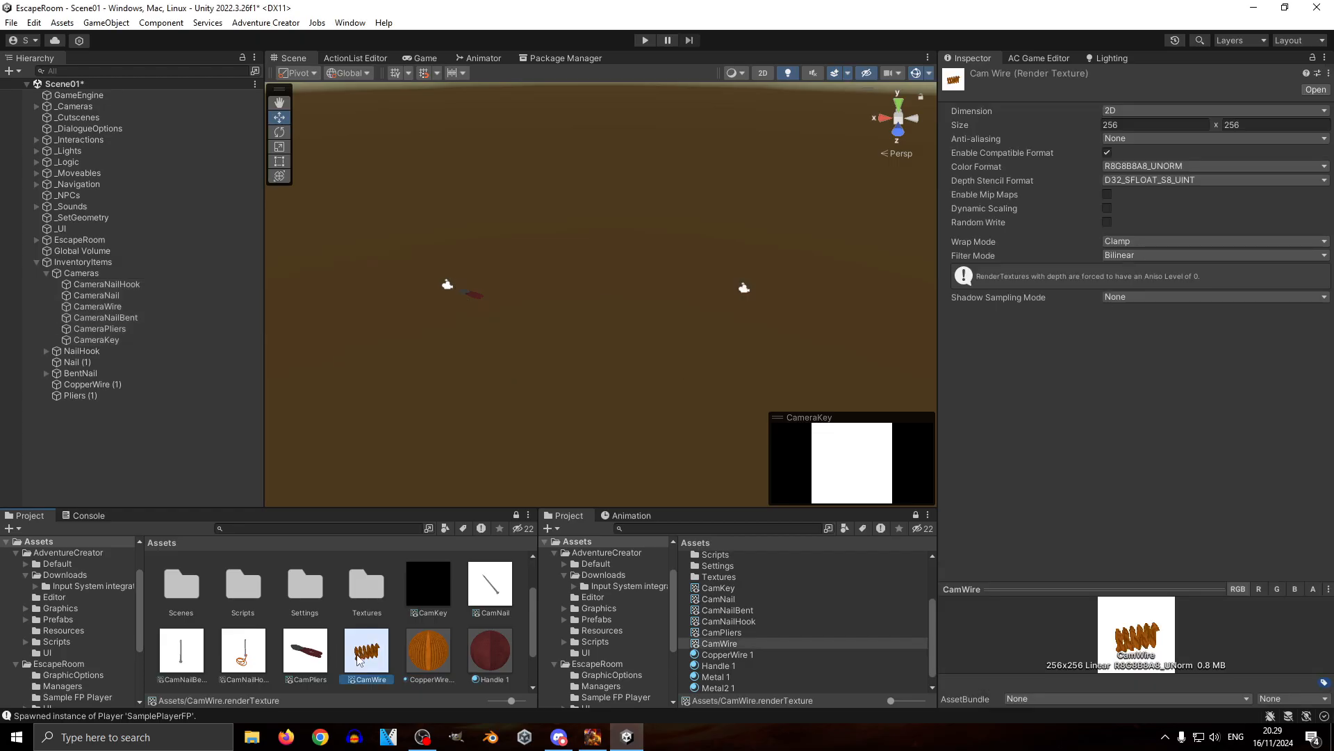
click(321, 659)
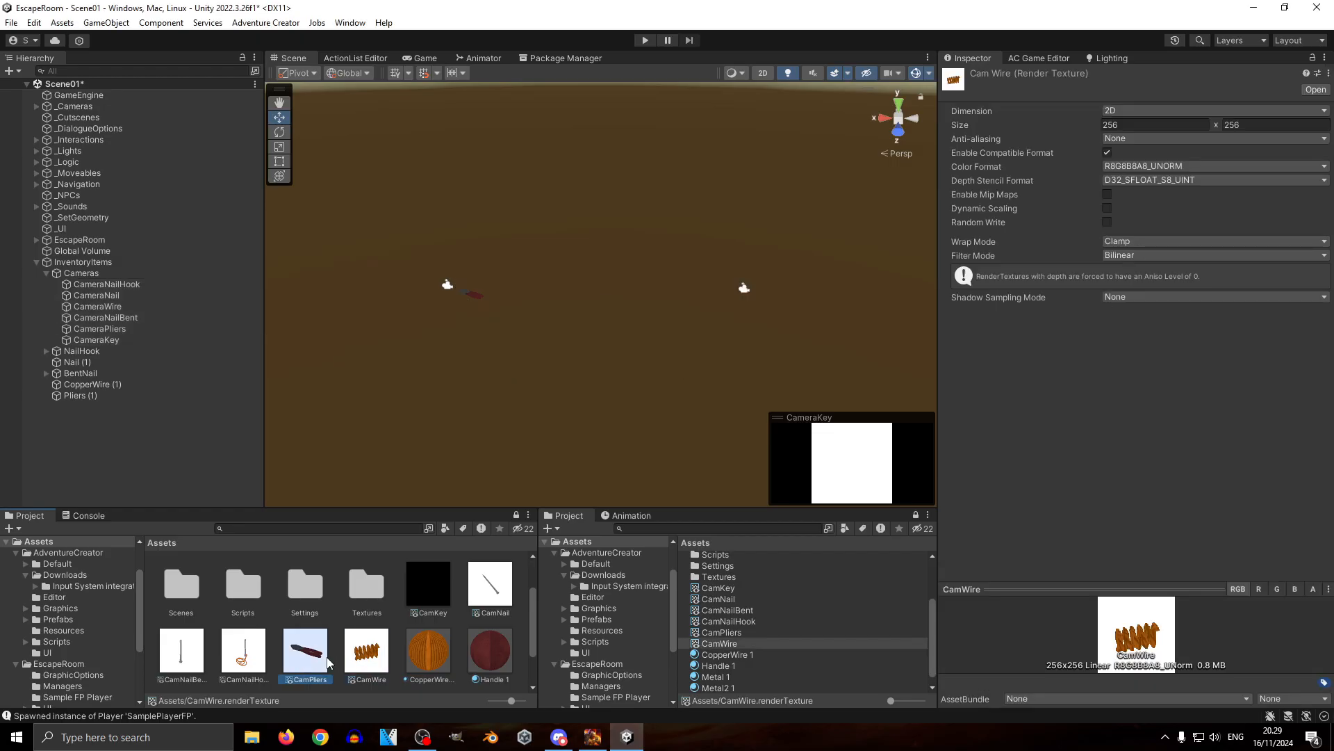
click(240, 652)
click(182, 652)
click(500, 588)
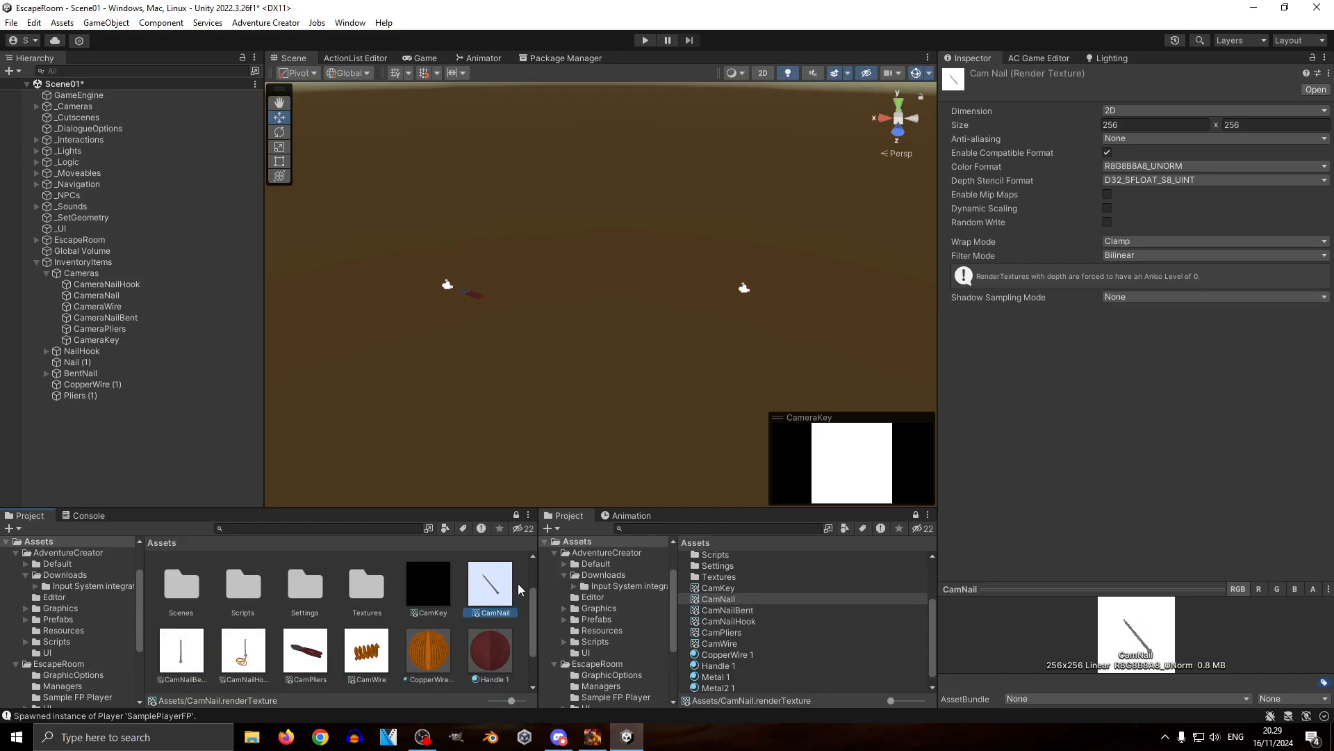
right_drag(527, 285, 528, 254)
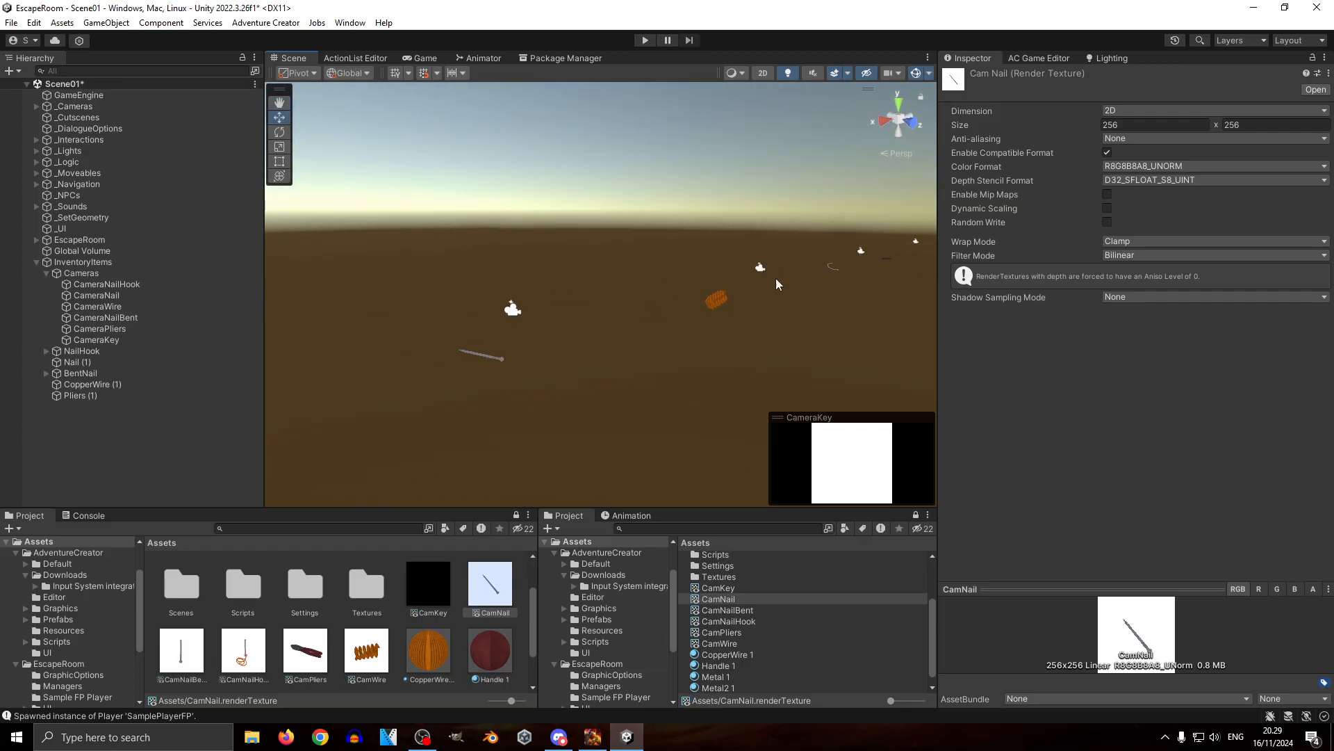
right_drag(598, 360, 717, 356)
Step: Move CellKey (1) in front of CameraKey to about Y -0.003 and Z 0.321
right_drag(210, 390, 689, 321)
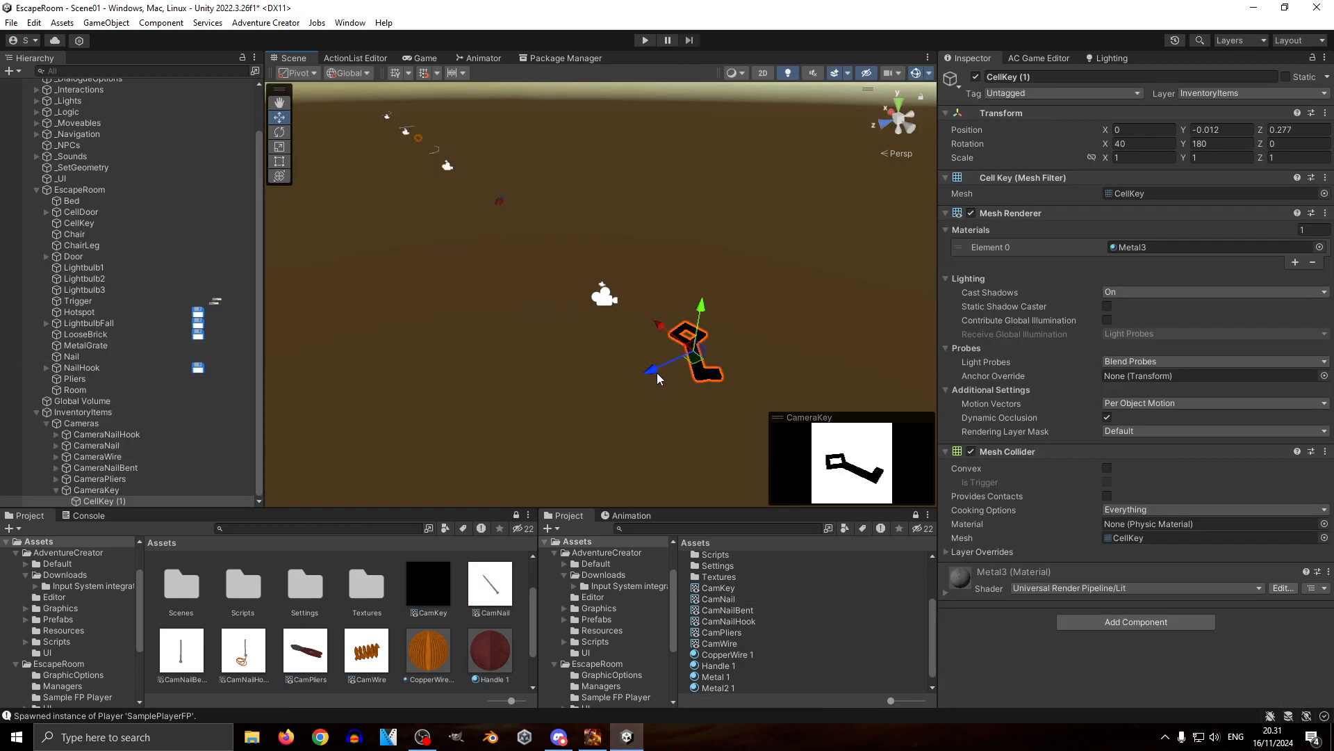
drag(657, 369, 675, 368)
drag(719, 305, 717, 313)
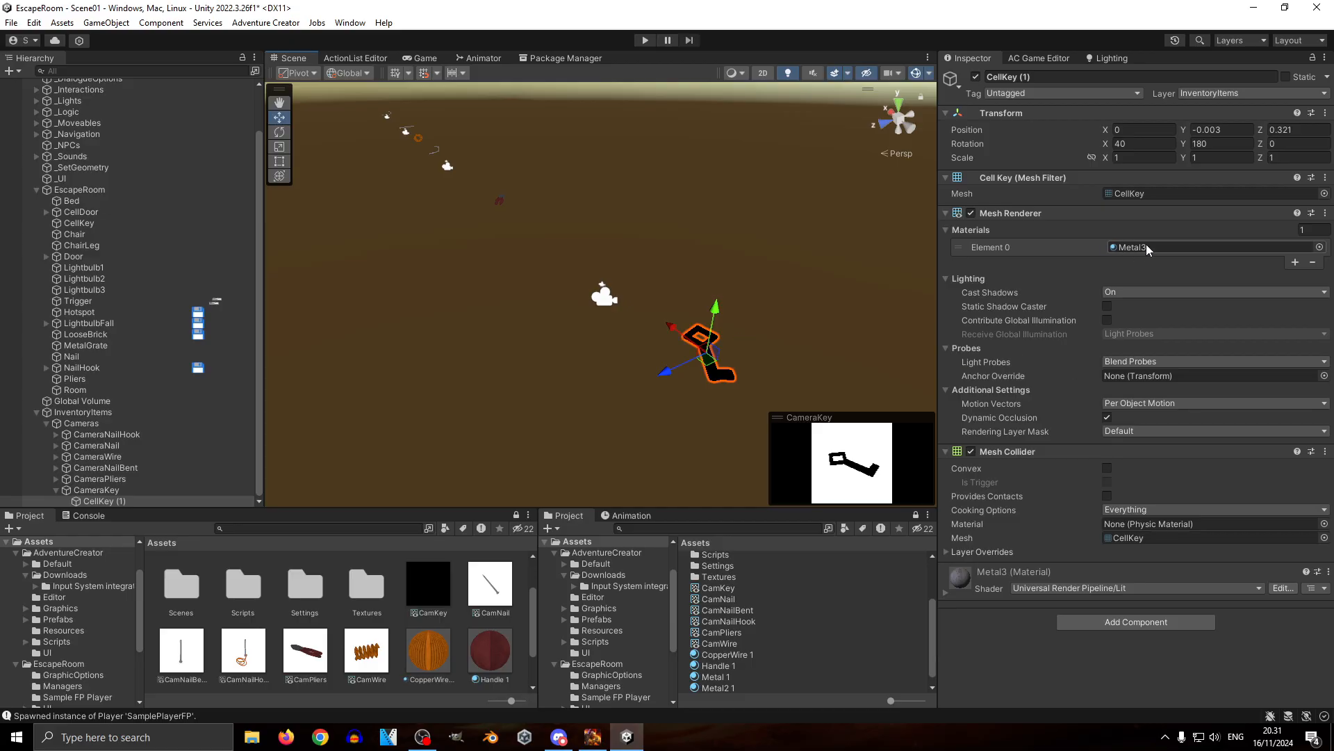
Step: Apply the unlit Metal 1 material to the CellKey (1) model
click(182, 658)
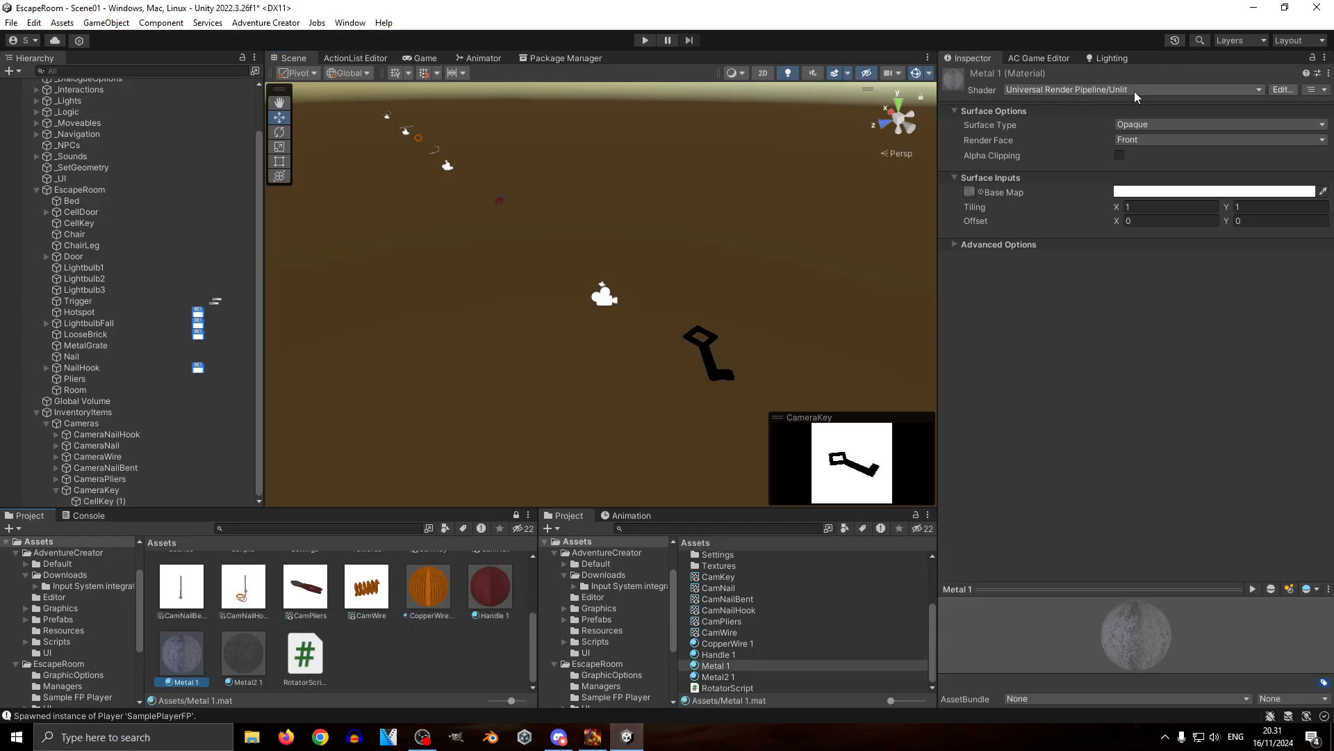
drag(182, 649, 708, 360)
Step: Copy the Rotator Script component from the Pliers (1) model
key(w)
right_drag(707, 360, 379, 277)
key(s)
click(382, 262)
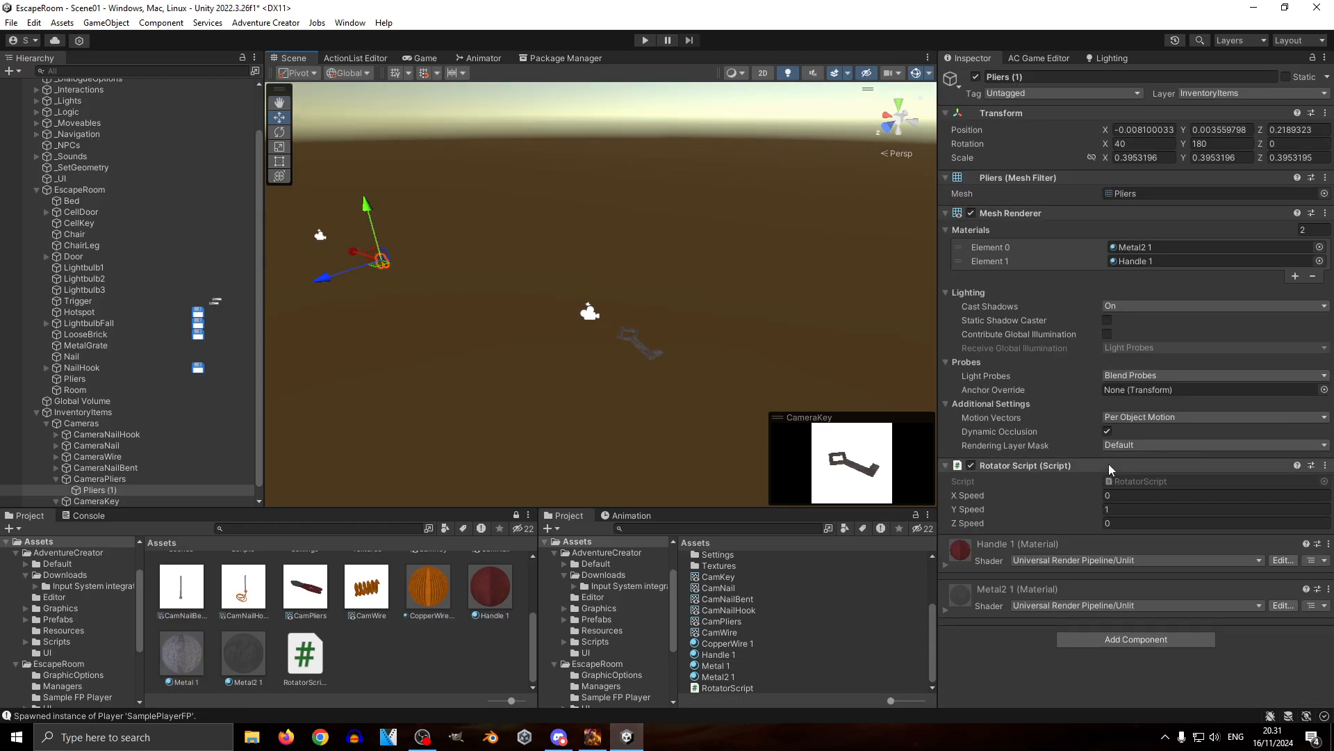
click(1324, 471)
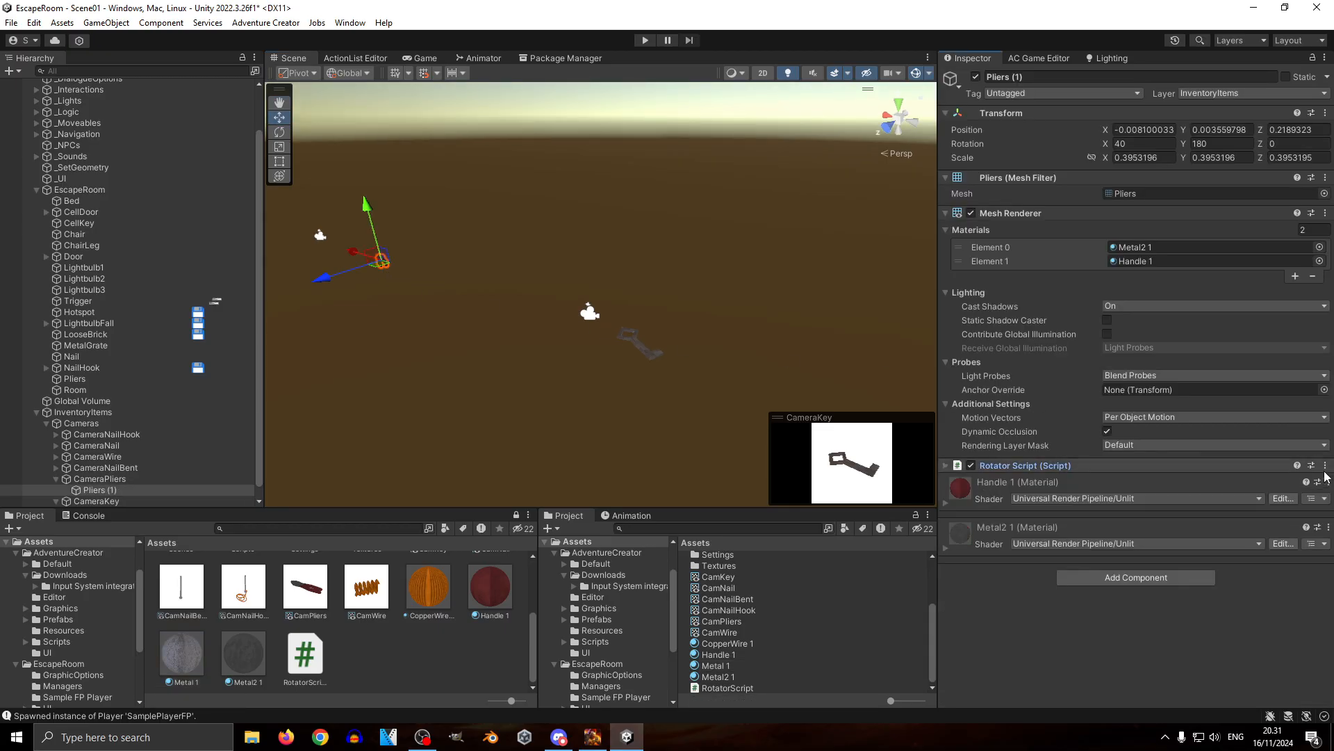
click(1243, 469)
click(1326, 465)
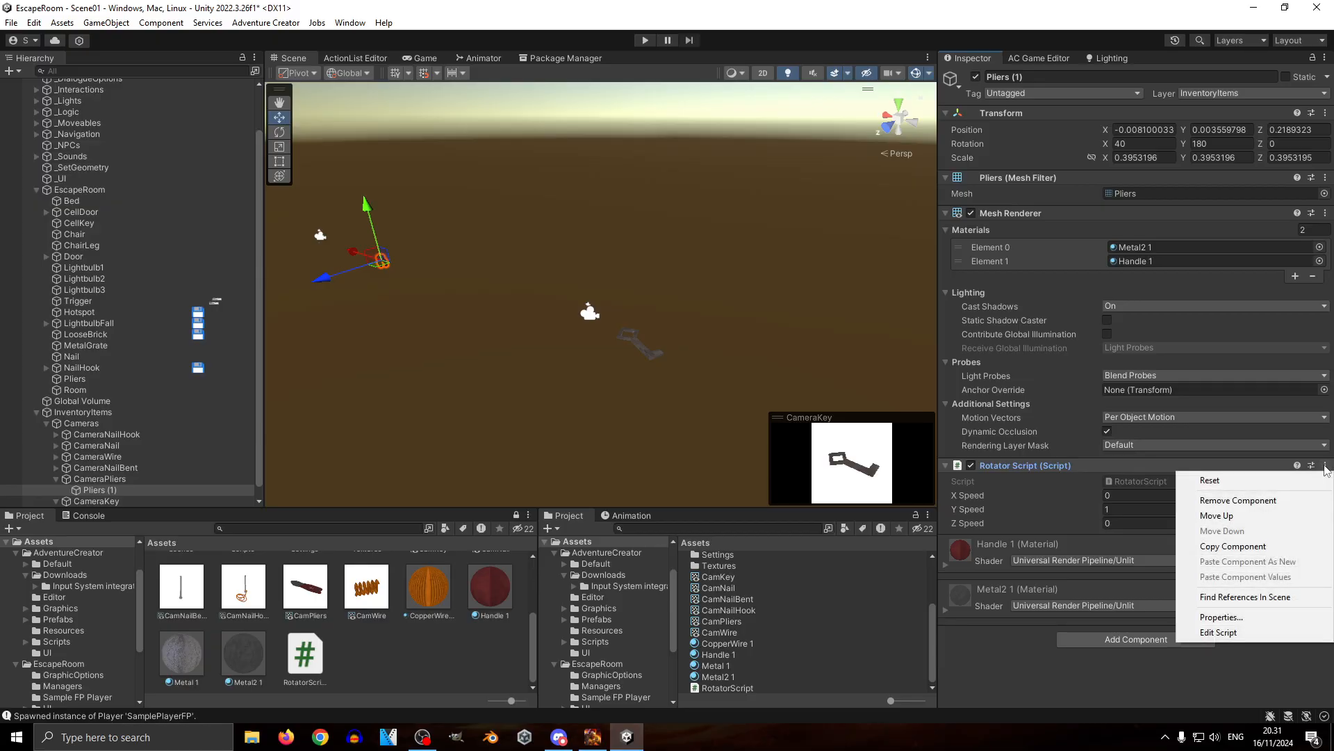
click(1235, 547)
Step: Remove the Mesh Collider component from CellKey (1) under CameraKey
scroll(128, 437, down, 1)
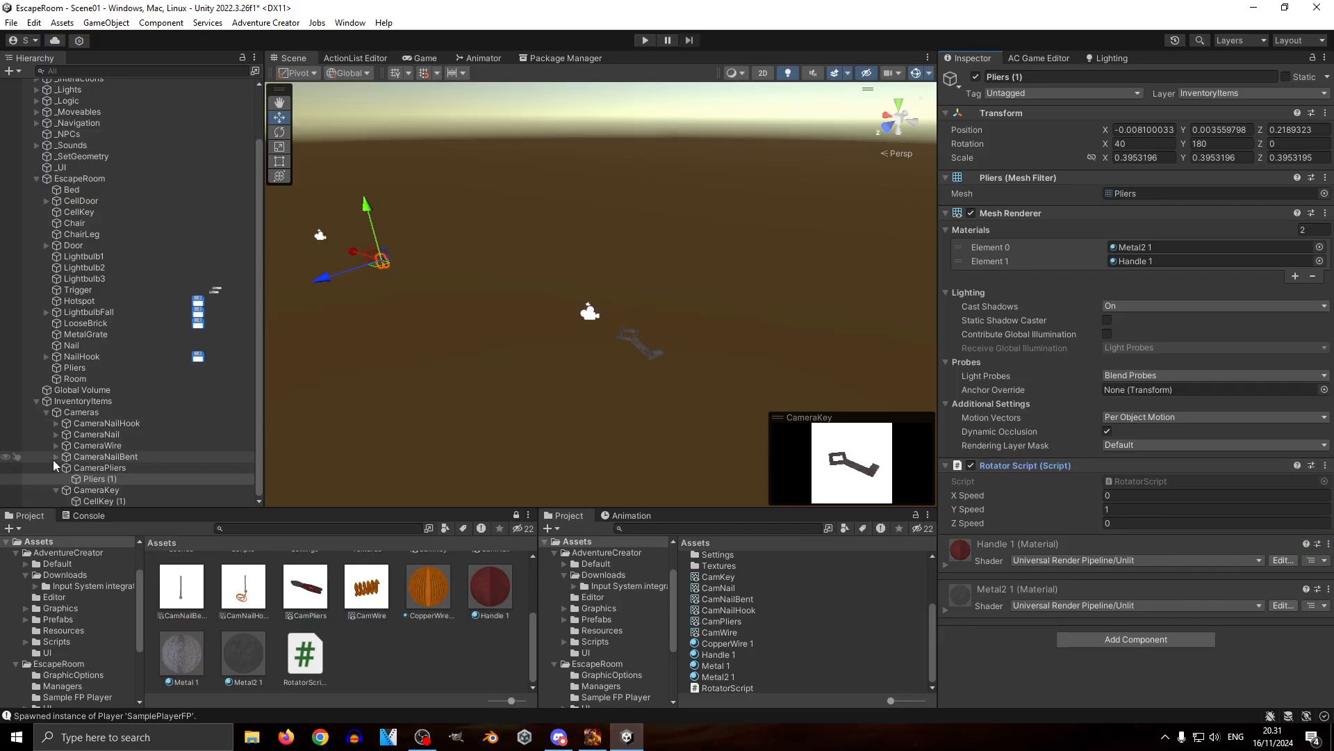
click(57, 466)
click(125, 500)
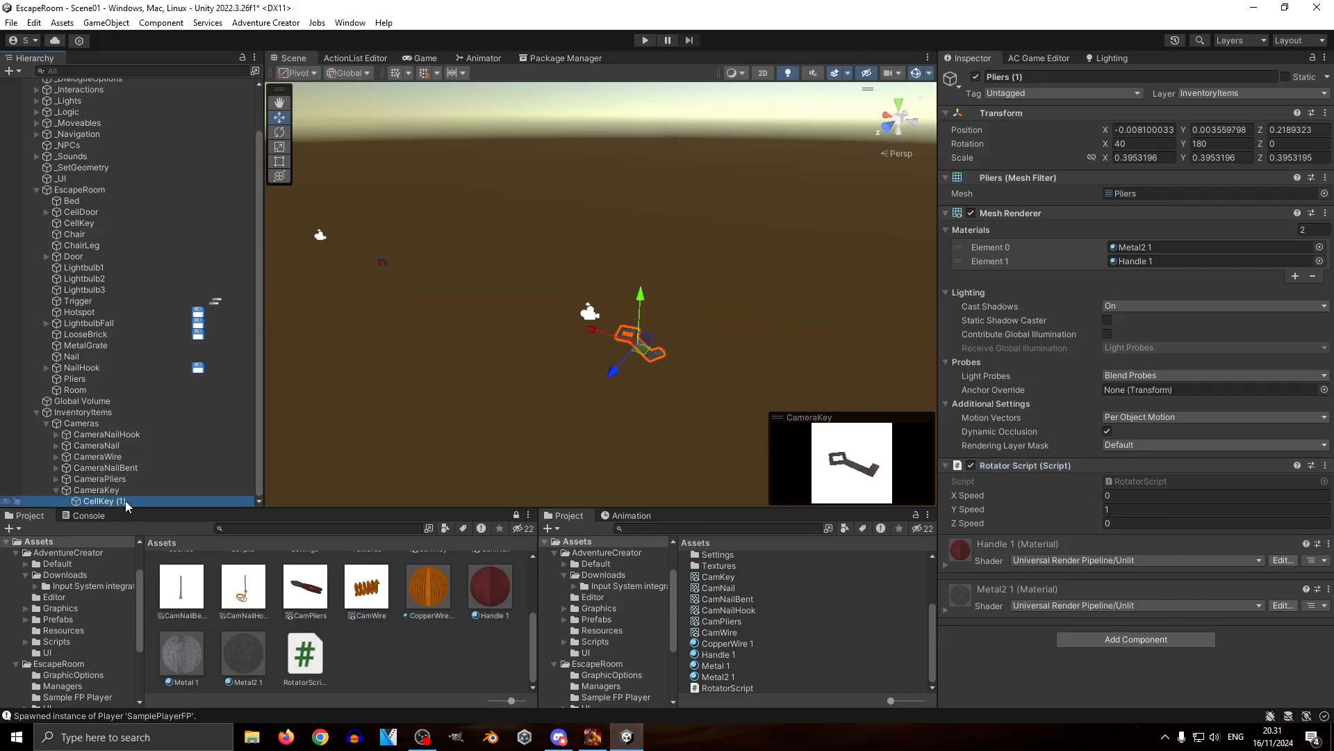
click(1325, 451)
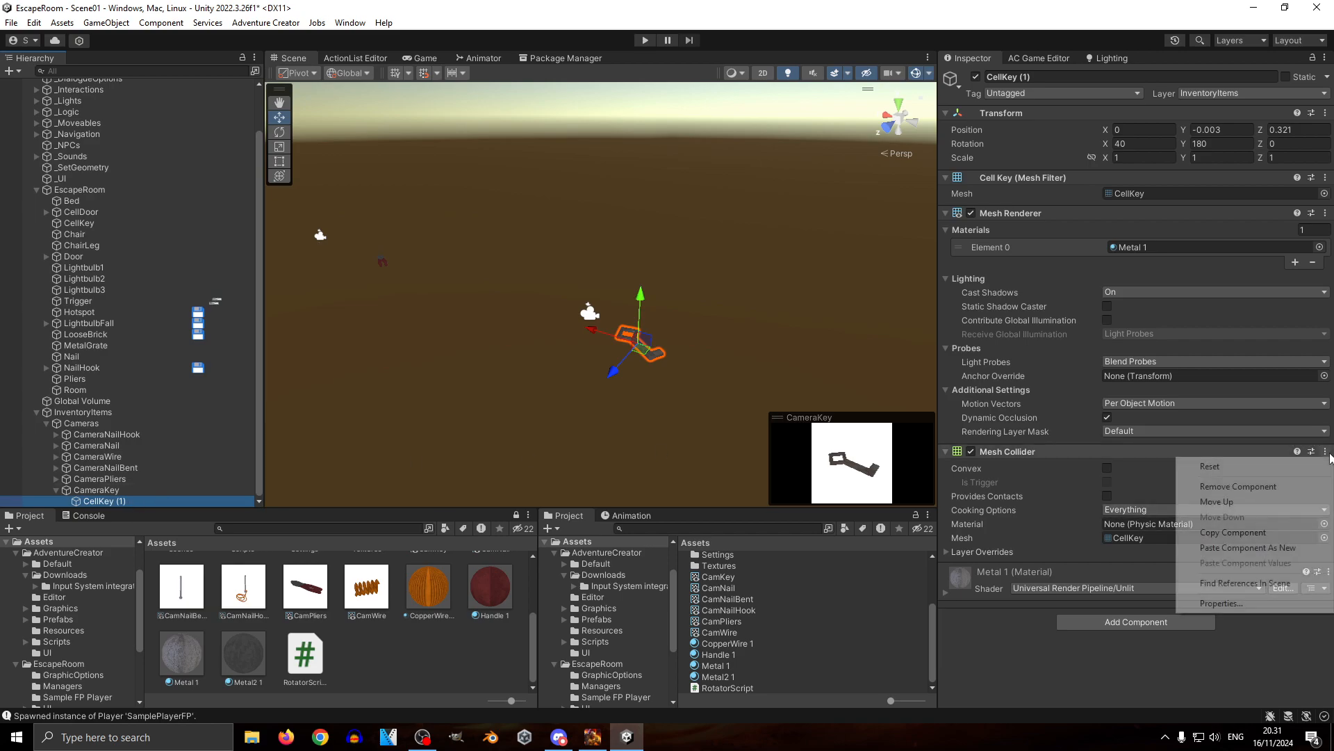
click(1286, 483)
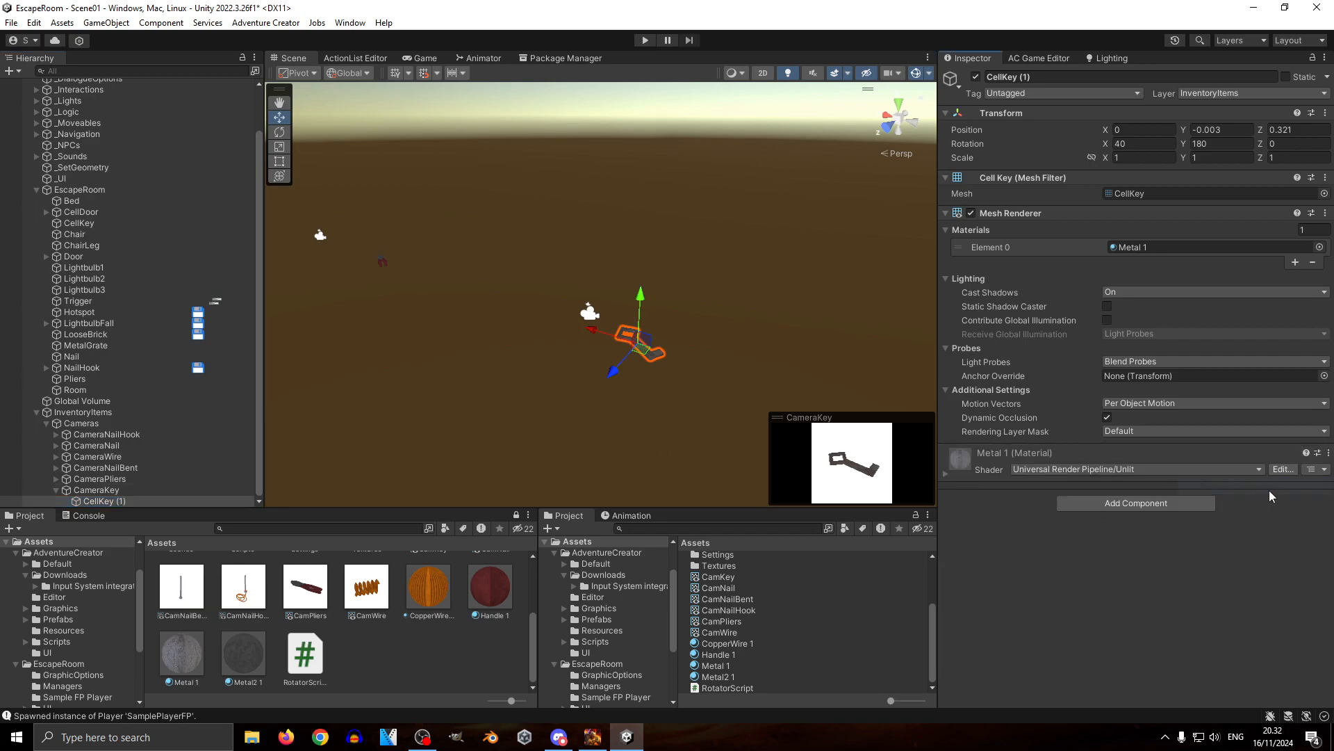
Step: Paste the copied Rotator Script onto CellKey (1) as a new component
click(1329, 452)
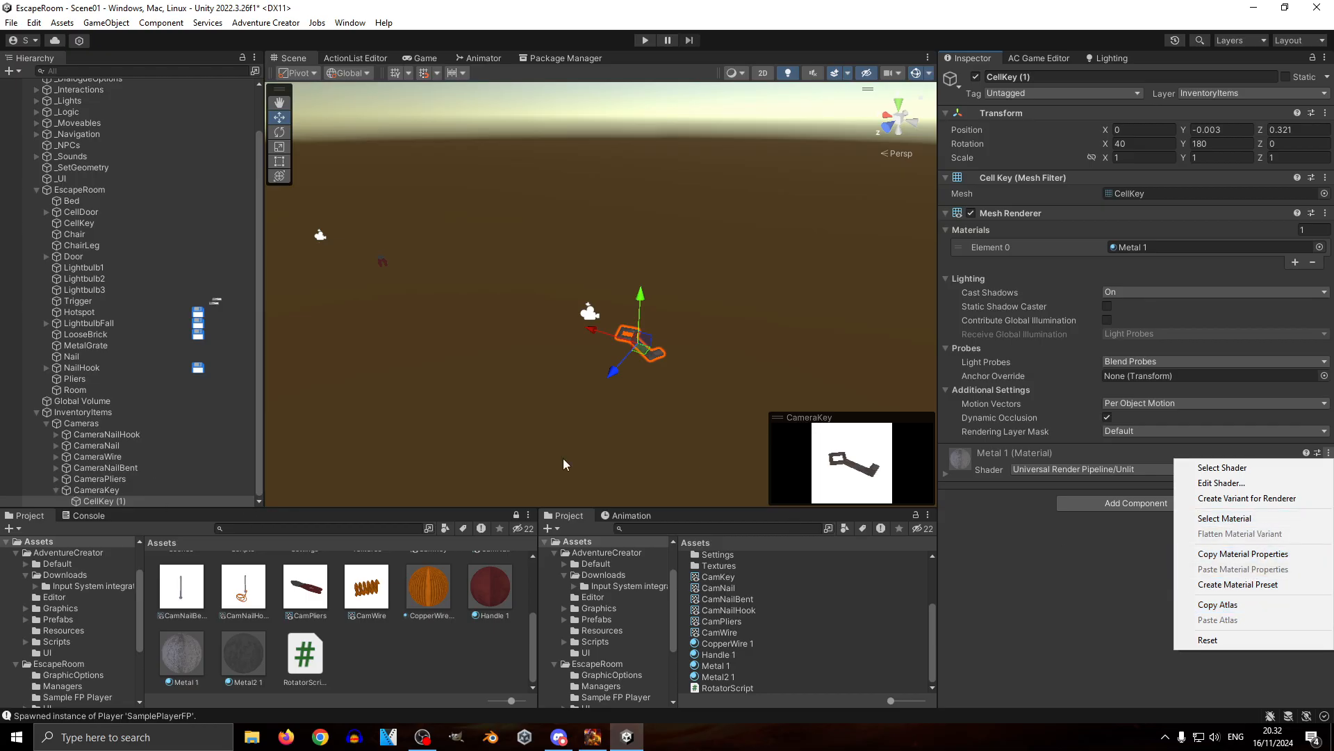
click(1325, 213)
click(1251, 314)
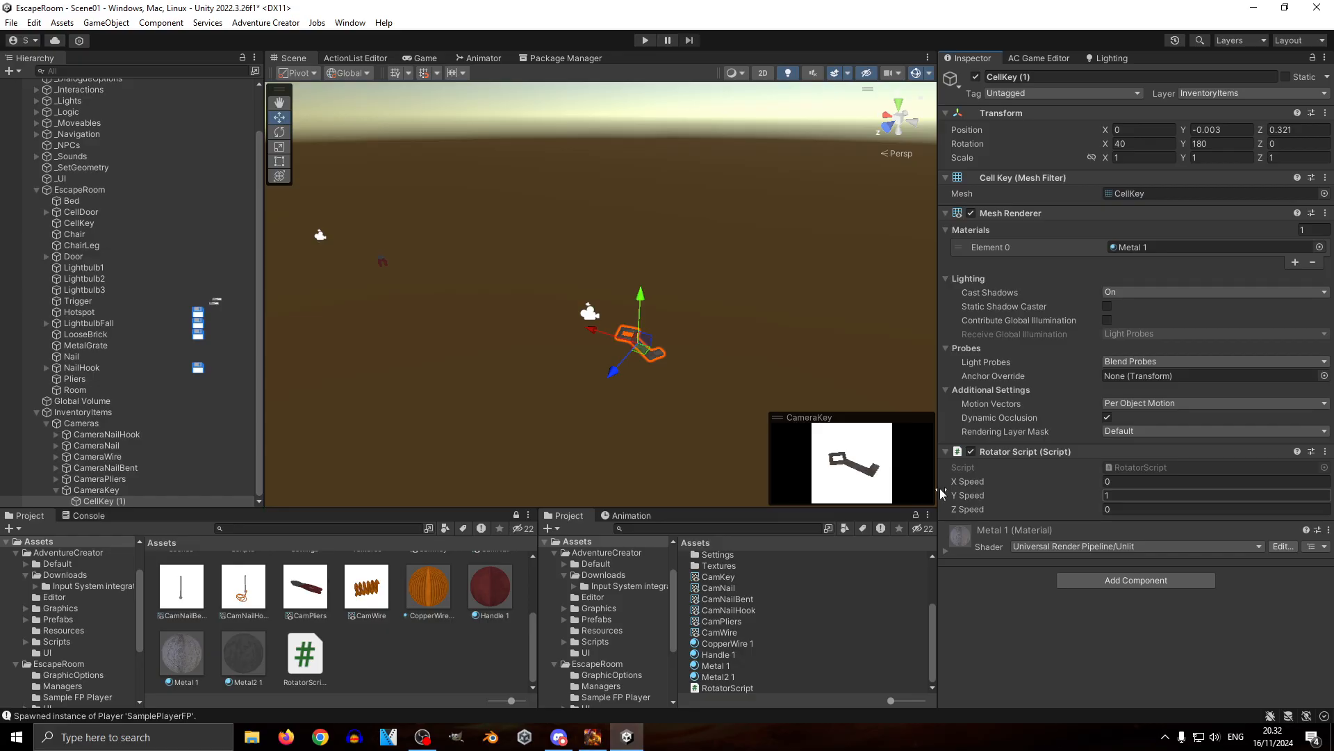
Step: Enable Carry on start for the Cell Key item in the Inventory manager
right_drag(646, 209, 1051, 42)
click(1049, 57)
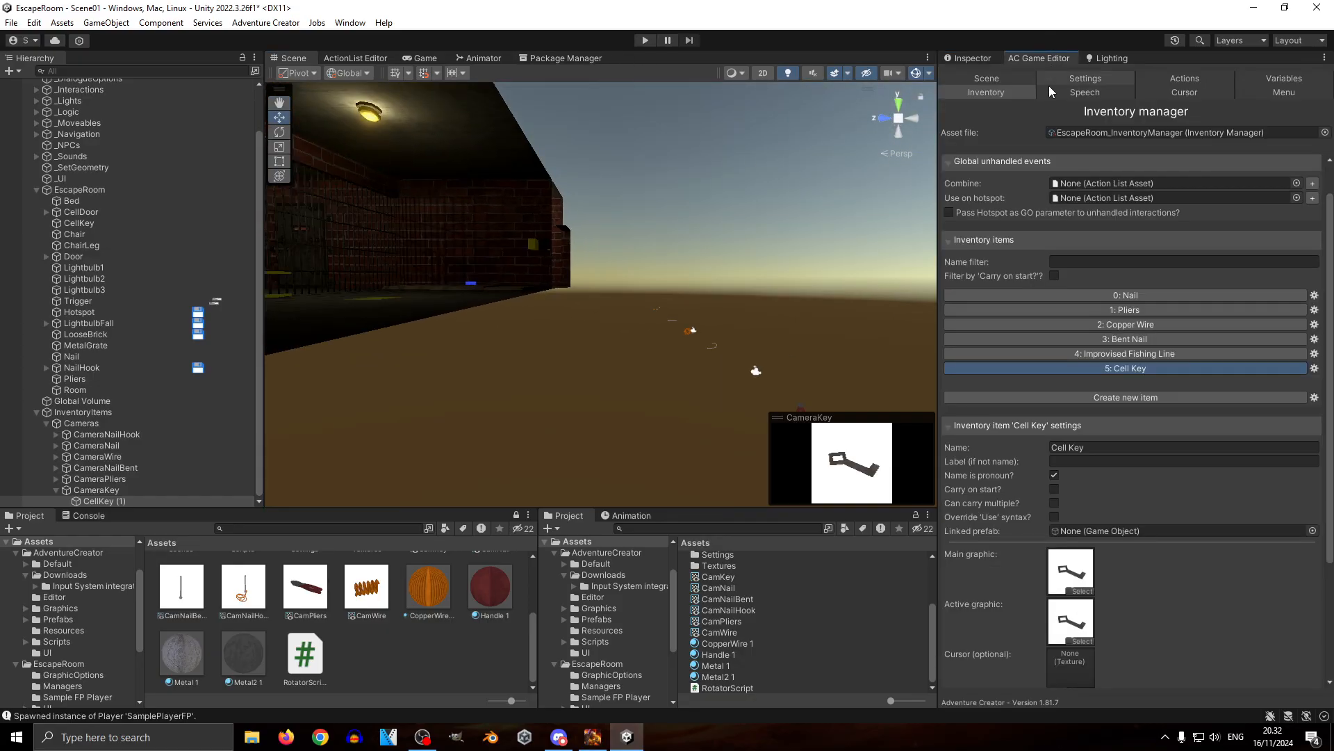
click(1054, 489)
Step: Run the game, check the Cell Key in the in-game inventory, and quit from the pause menu
click(645, 40)
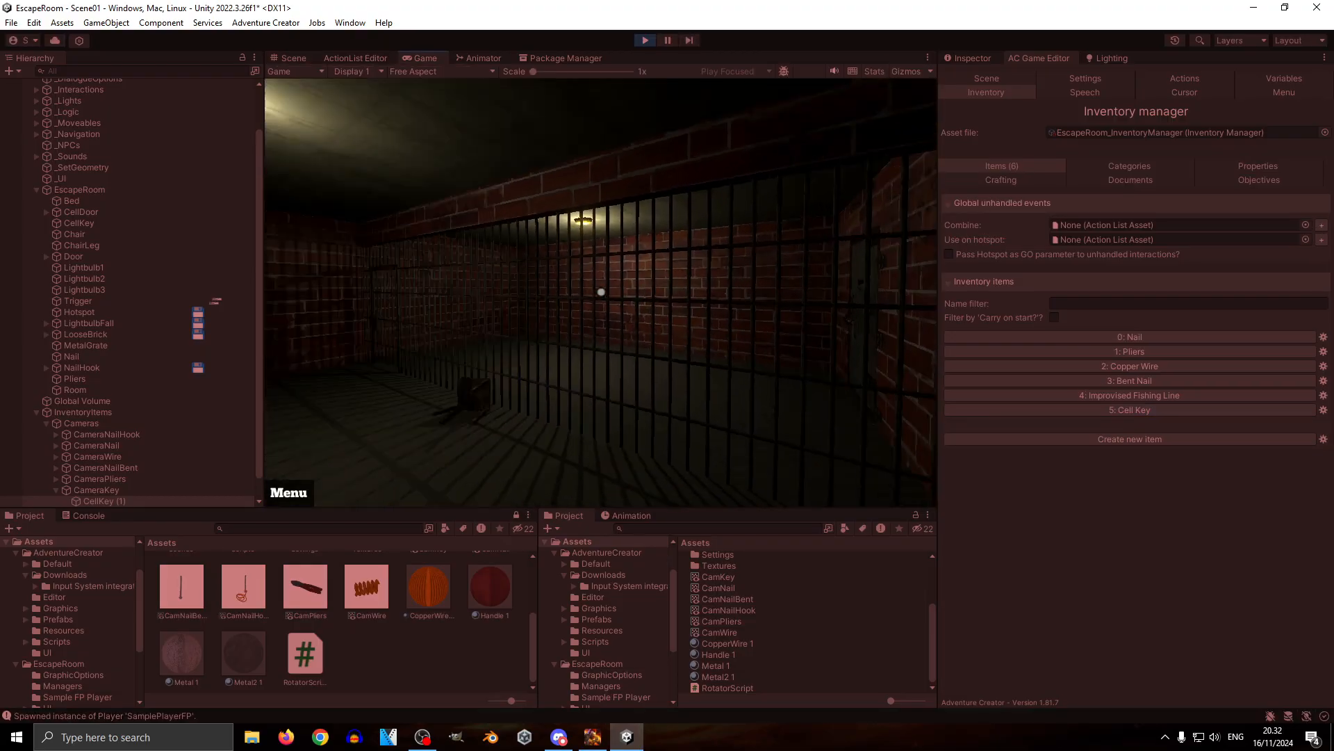
key(Tab)
mouse_move(577, 128)
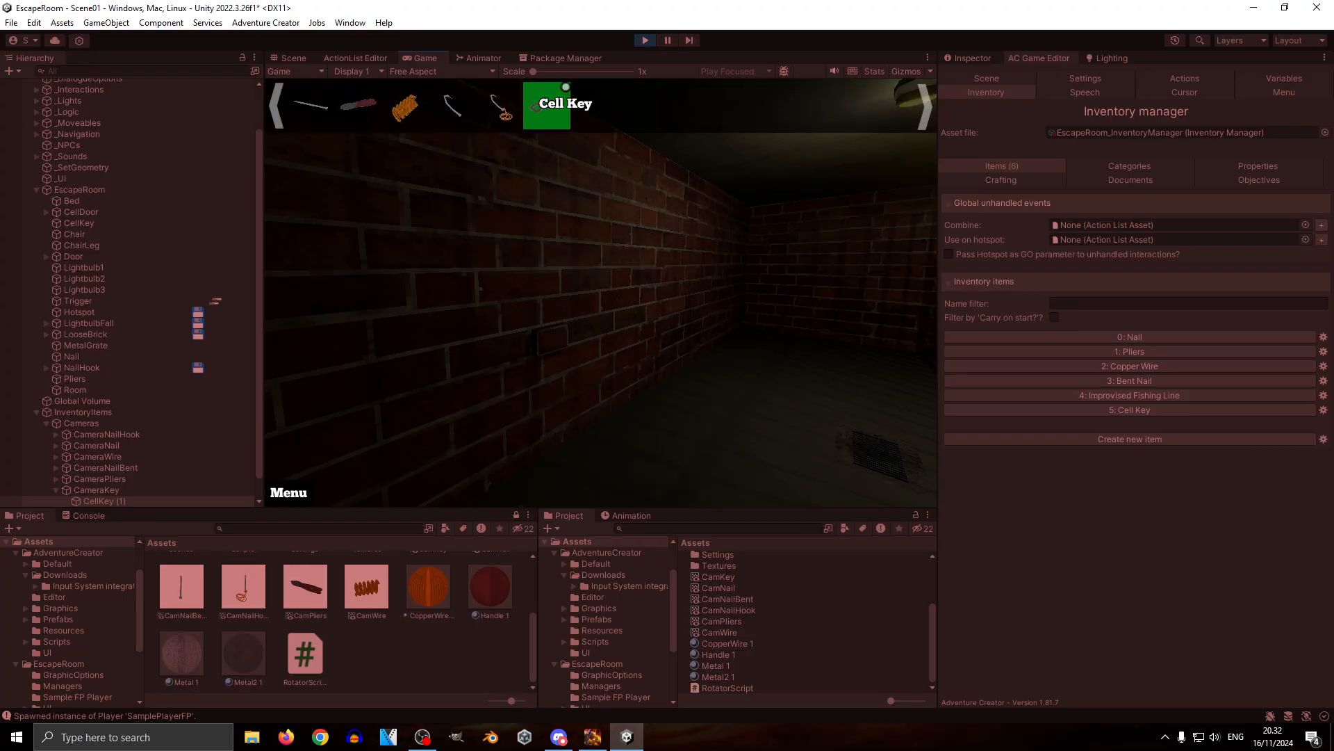
key(Escape)
click(599, 344)
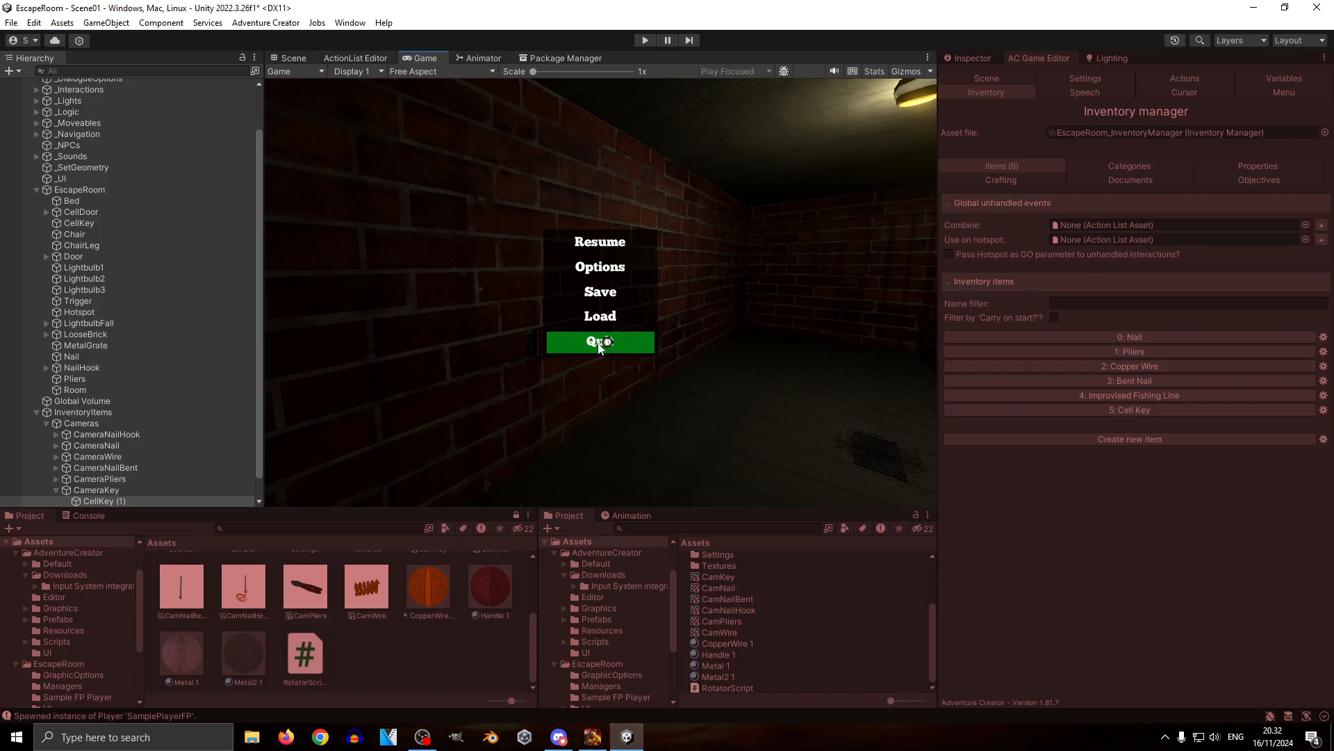
Step: Save the InventoryItems object as a prefab in the Assets folder
scroll(397, 654, up, 2)
scroll(407, 657, down, 2)
scroll(407, 654, up, 1)
scroll(408, 653, up, 1)
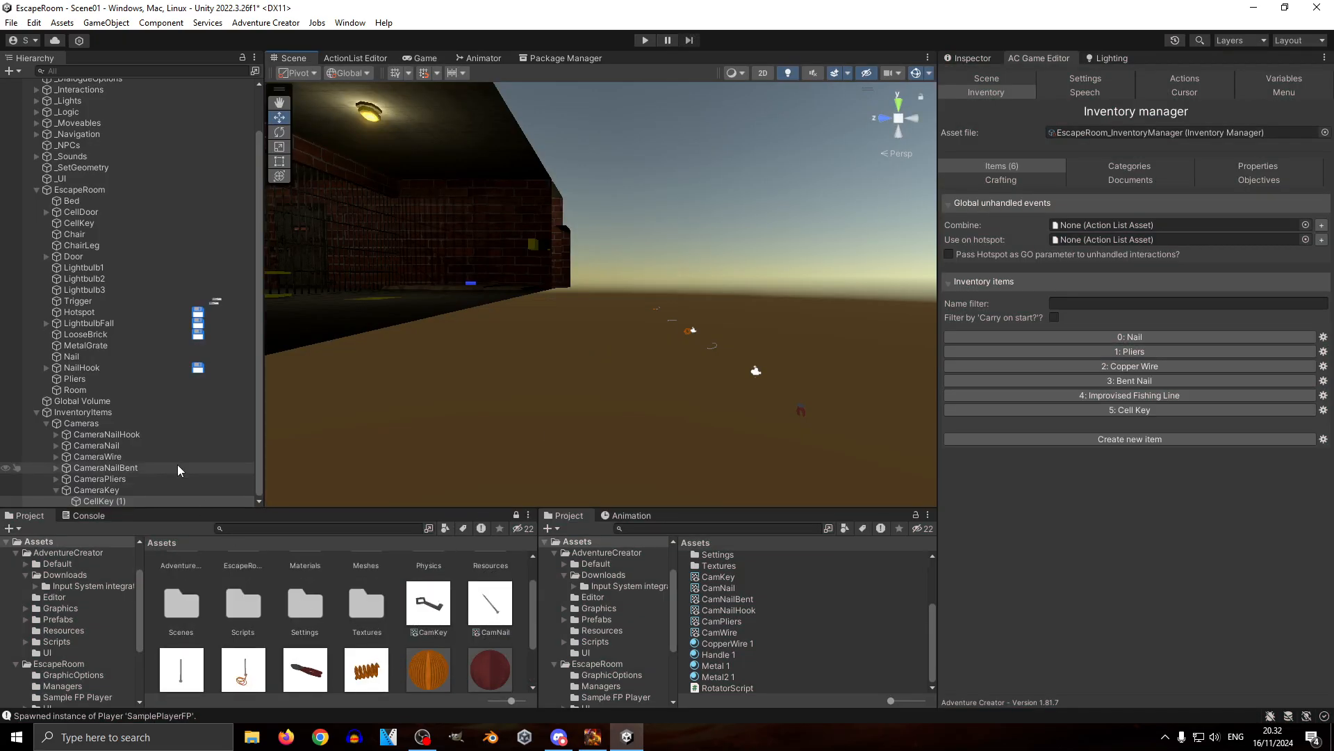
click(61, 498)
click(56, 491)
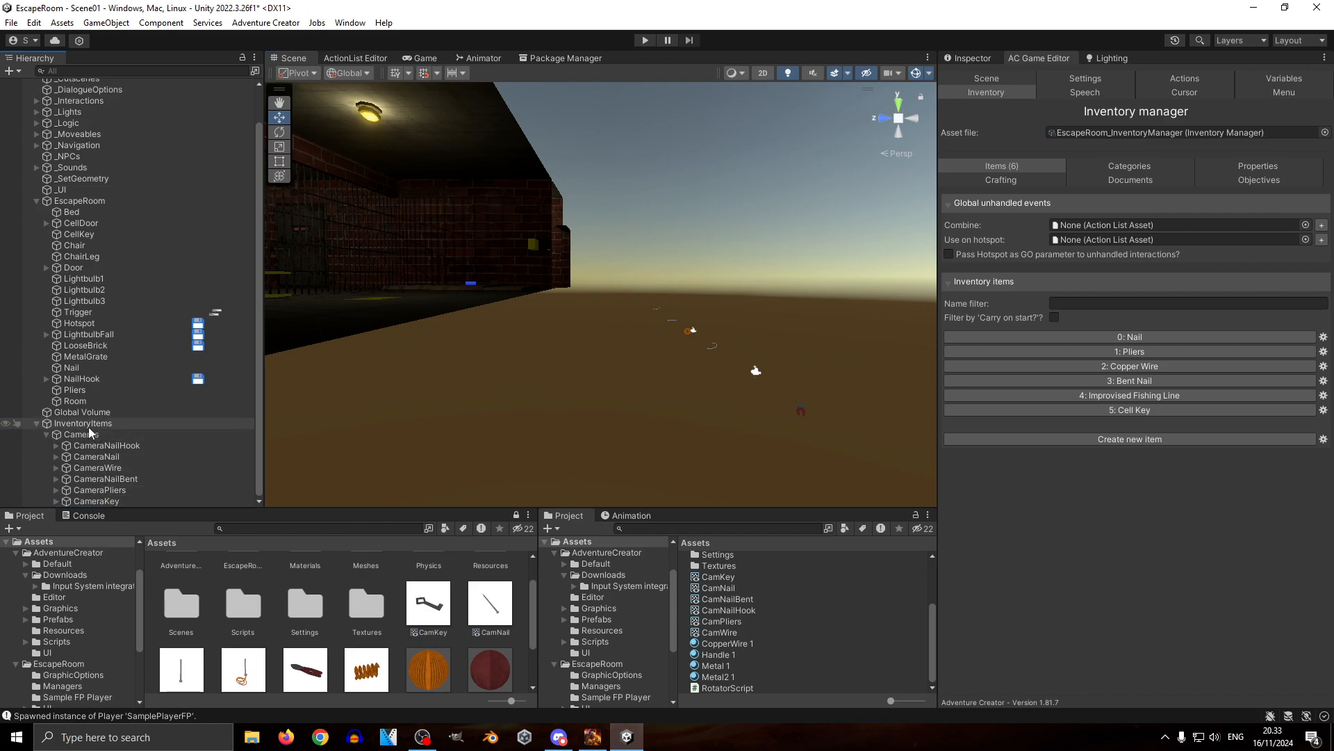
click(90, 424)
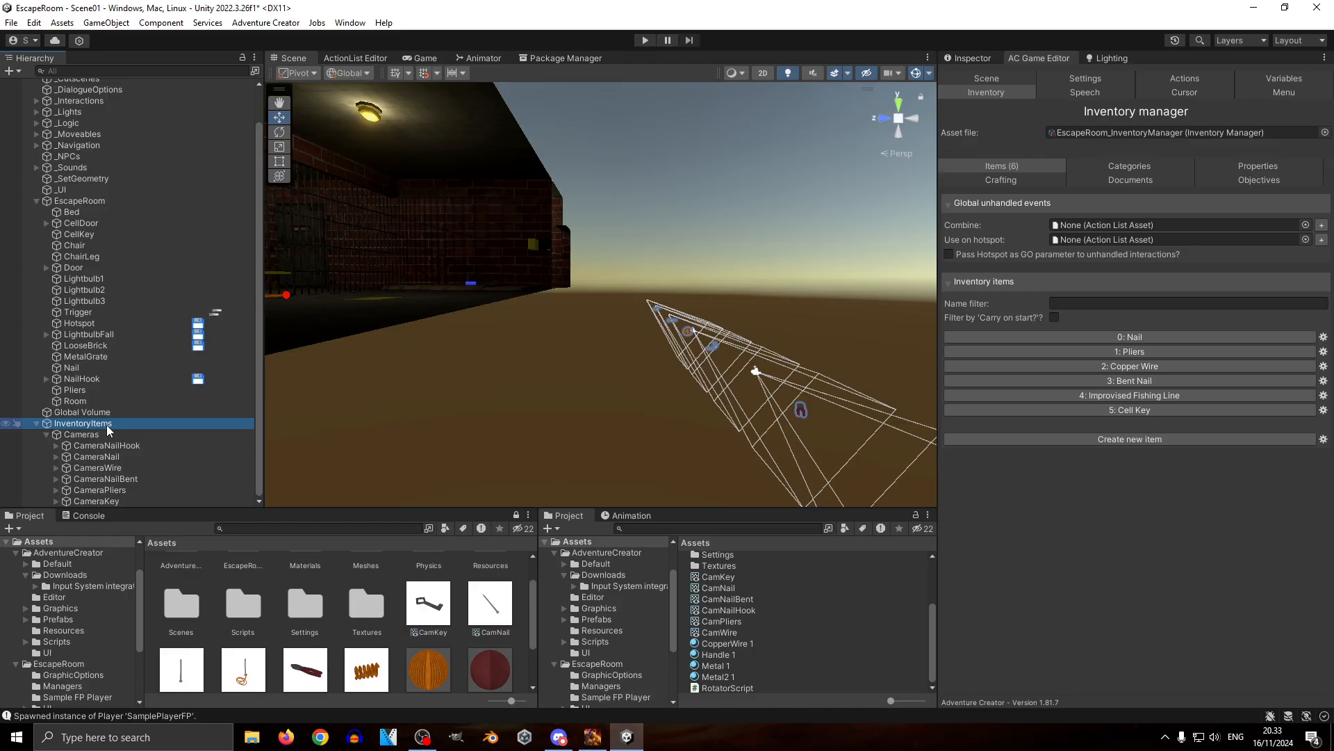
scroll(397, 629, down, 2)
drag(107, 426, 373, 664)
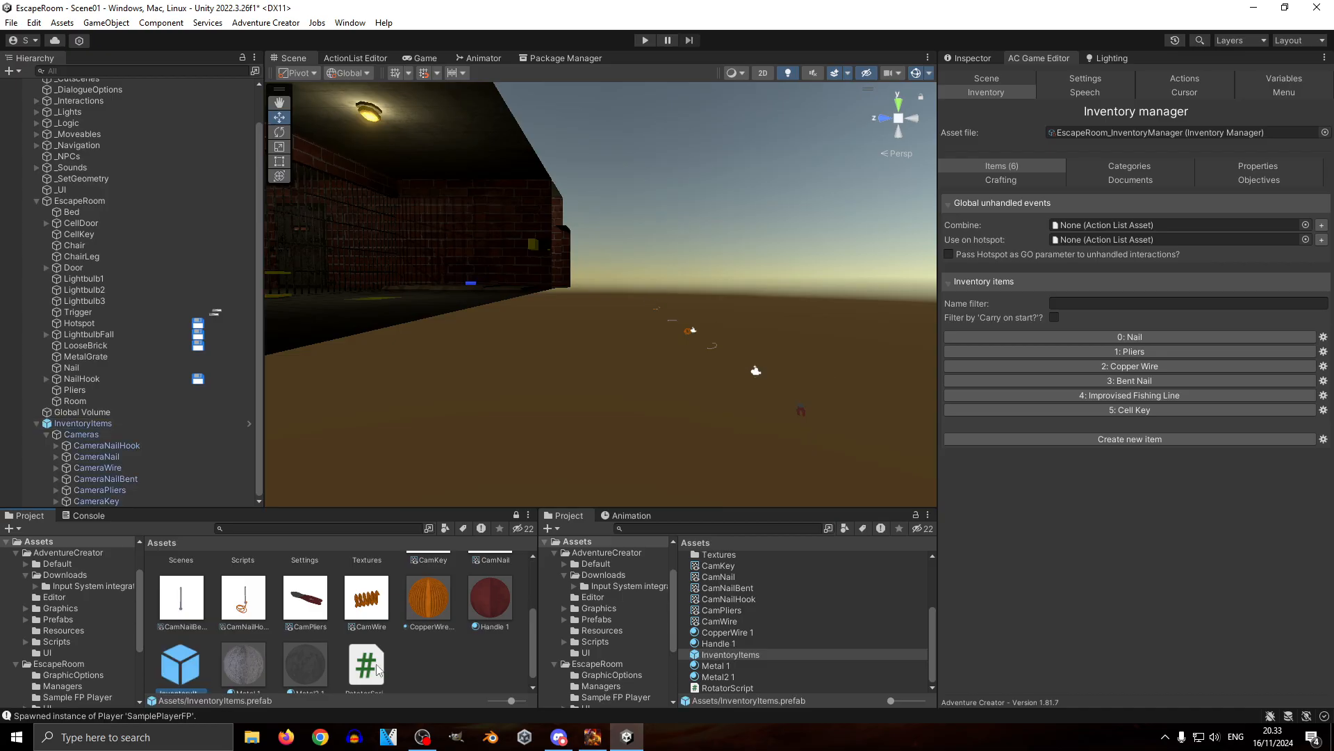
Step: Open the InventoryItems prefab, look over its contents, and return to the scene
double_click(195, 664)
right_drag(487, 348, 854, 385)
key(w)
key(s)
click(7, 87)
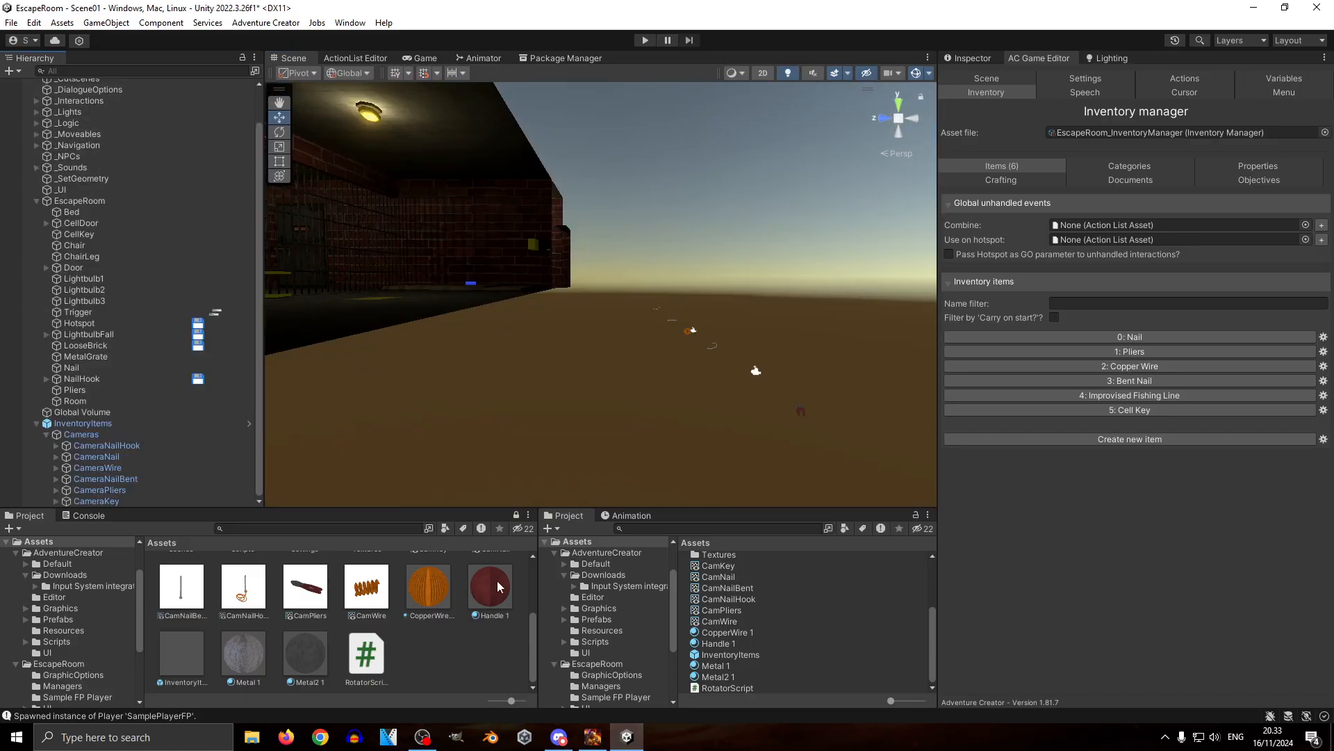
Step: Collapse the InventoryItems and EscapeRoom objects in the scene hierarchy
click(180, 653)
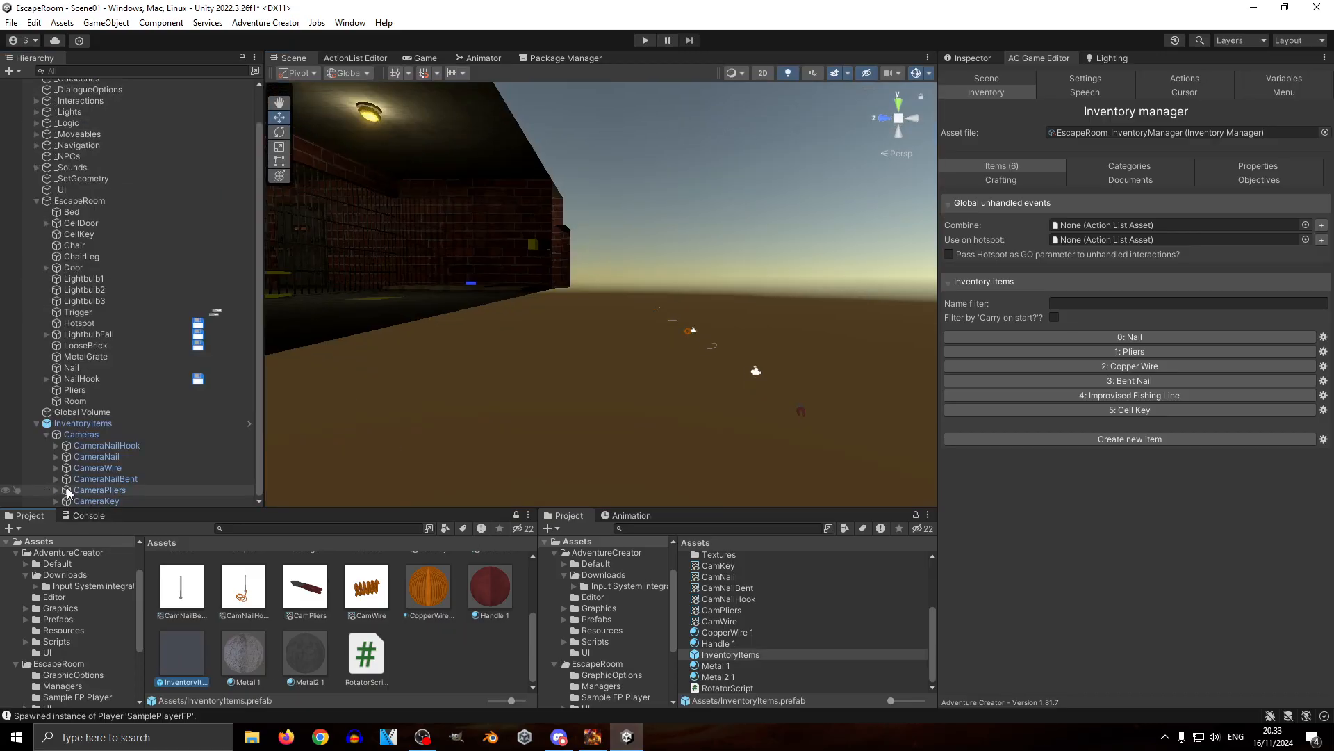
click(34, 424)
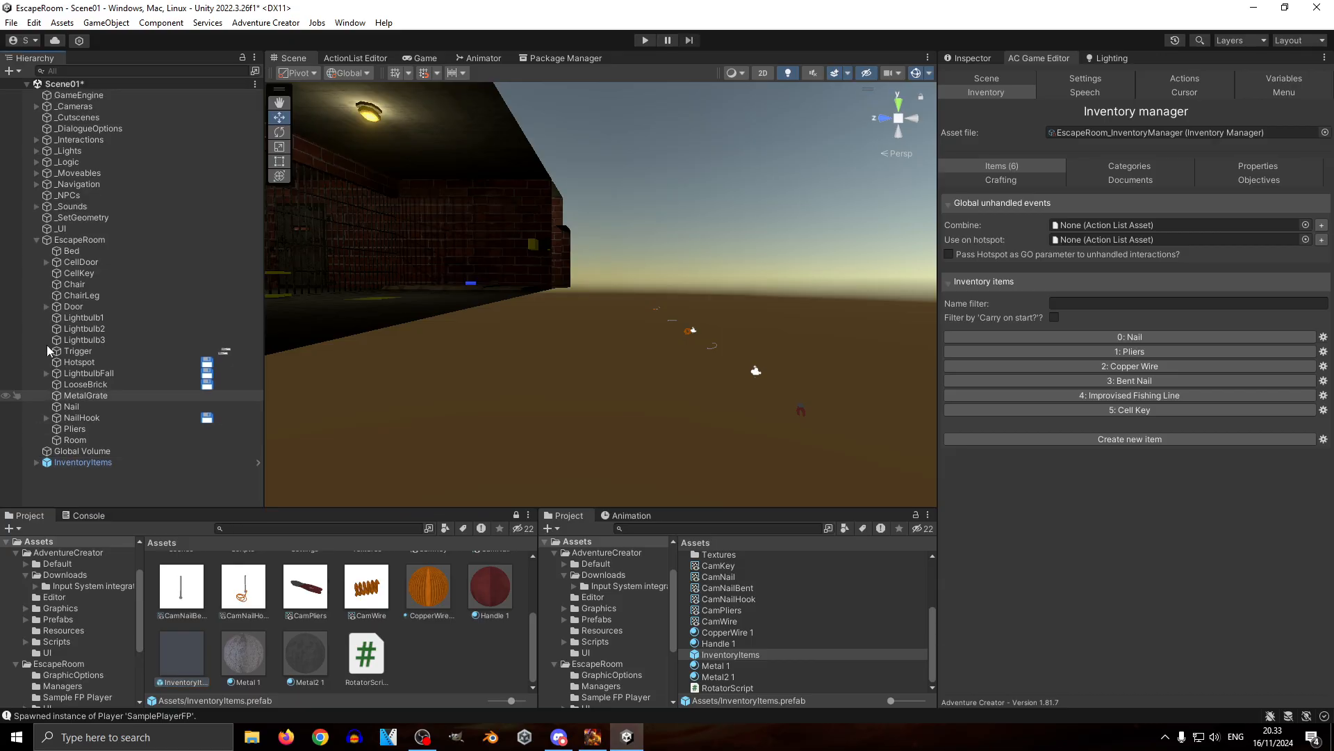
click(36, 239)
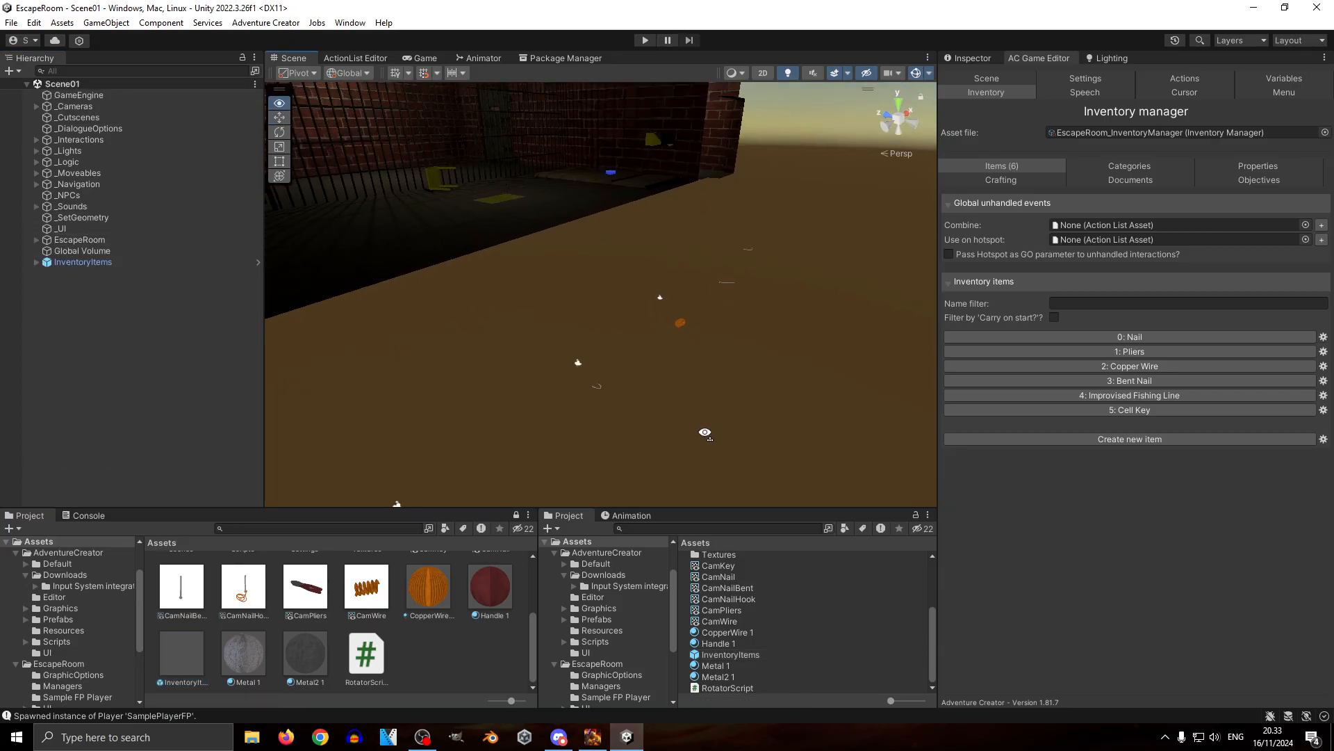
right_drag(705, 432, 583, 317)
key(w)
key(s)
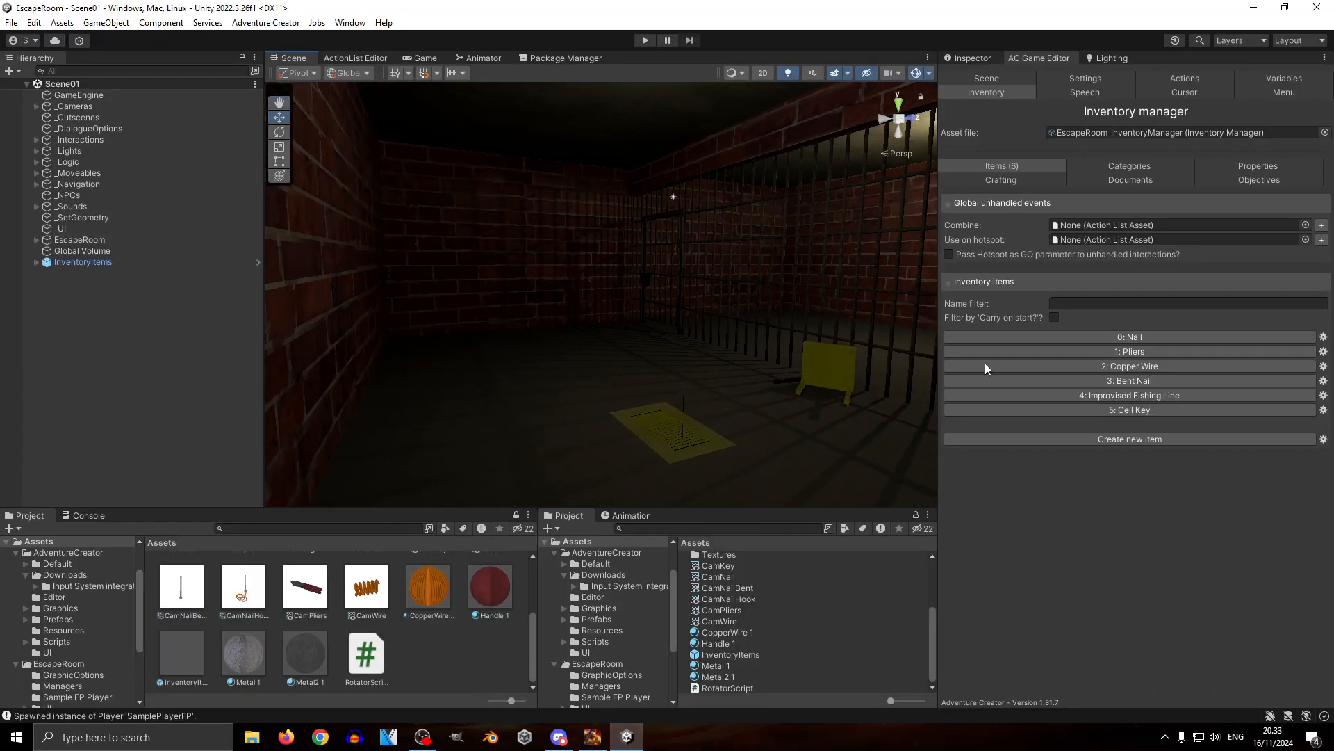
Step: Add a combine event to the Nail inventory item that pairs it with the Pliers
click(1074, 336)
scroll(980, 378, down, 3)
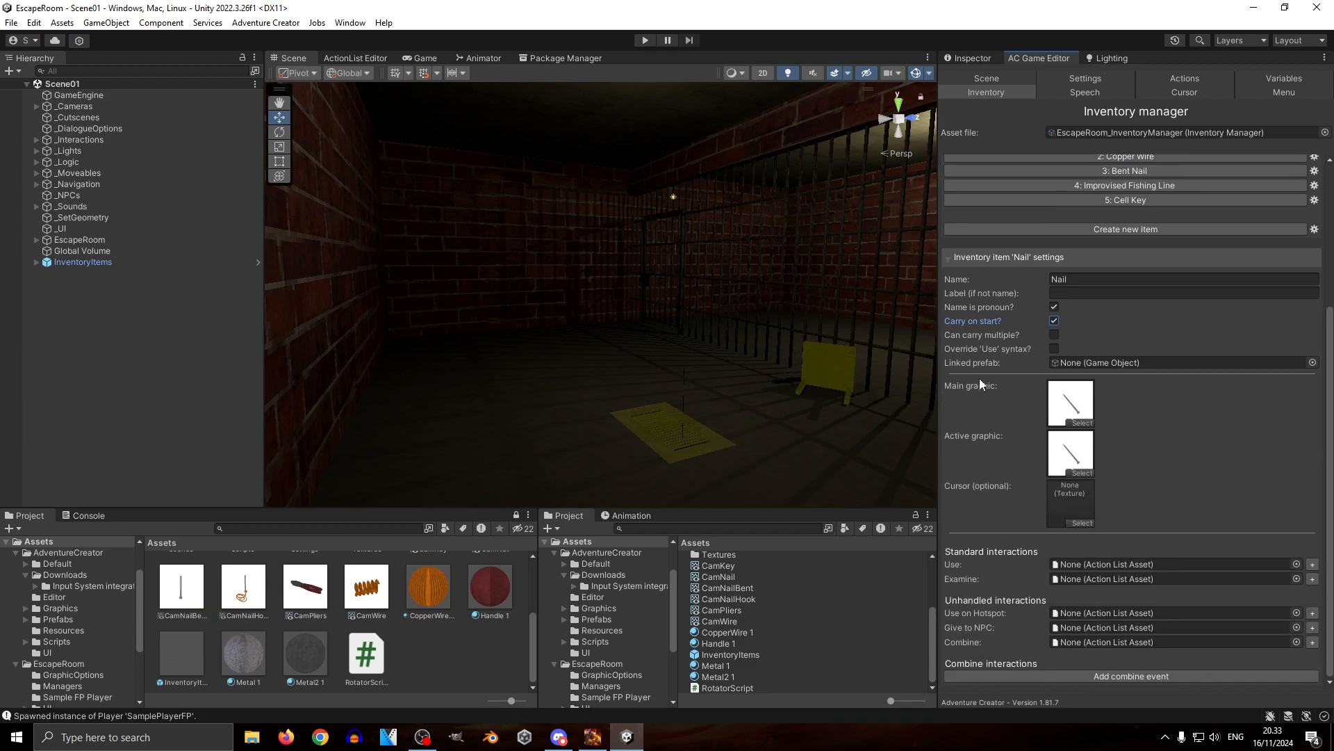
scroll(974, 380, up, 1)
scroll(974, 380, down, 1)
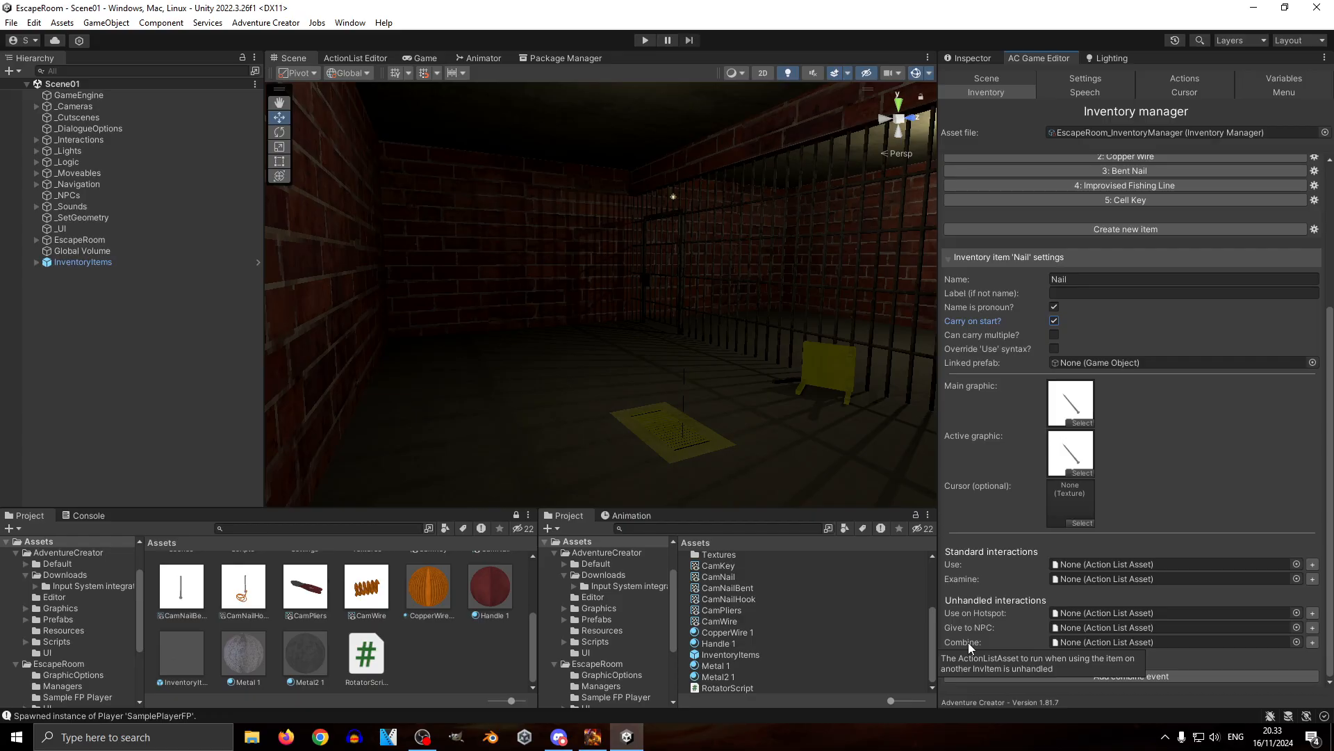
scroll(1060, 411, up, 3)
scroll(995, 549, down, 3)
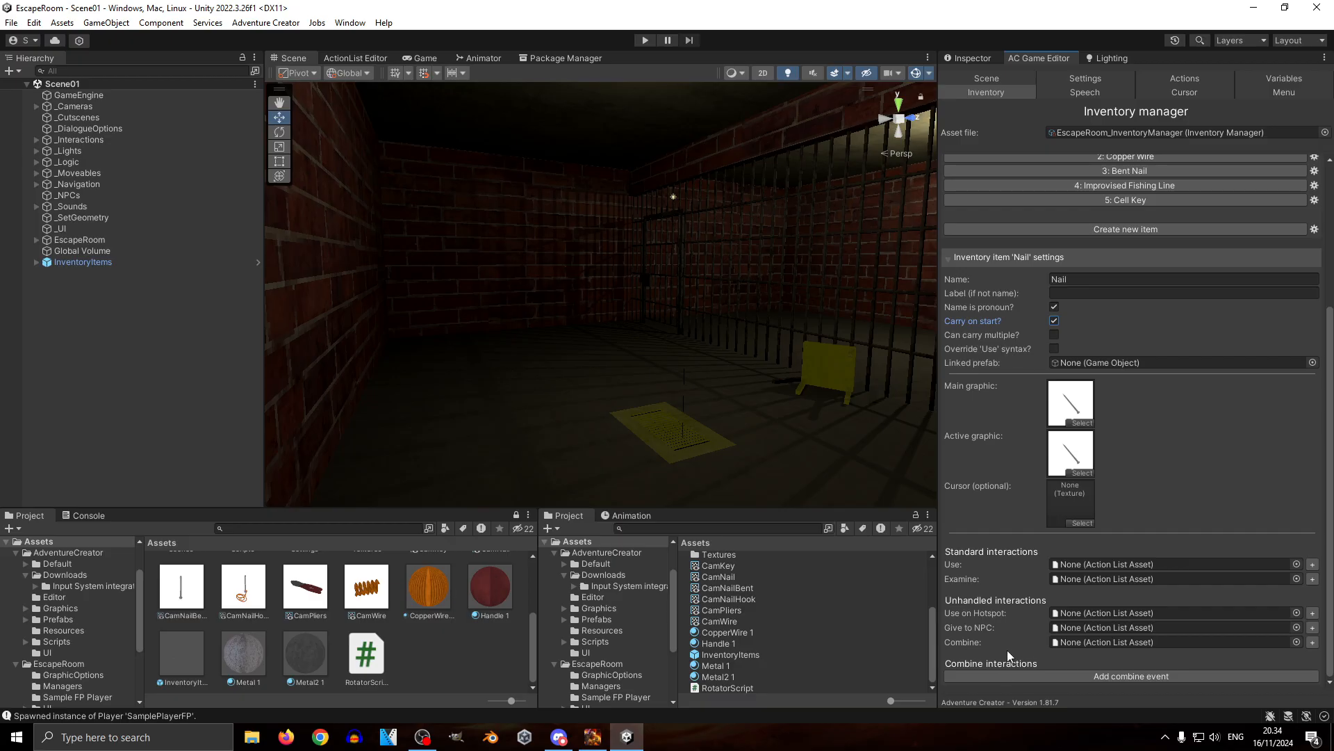
click(1016, 673)
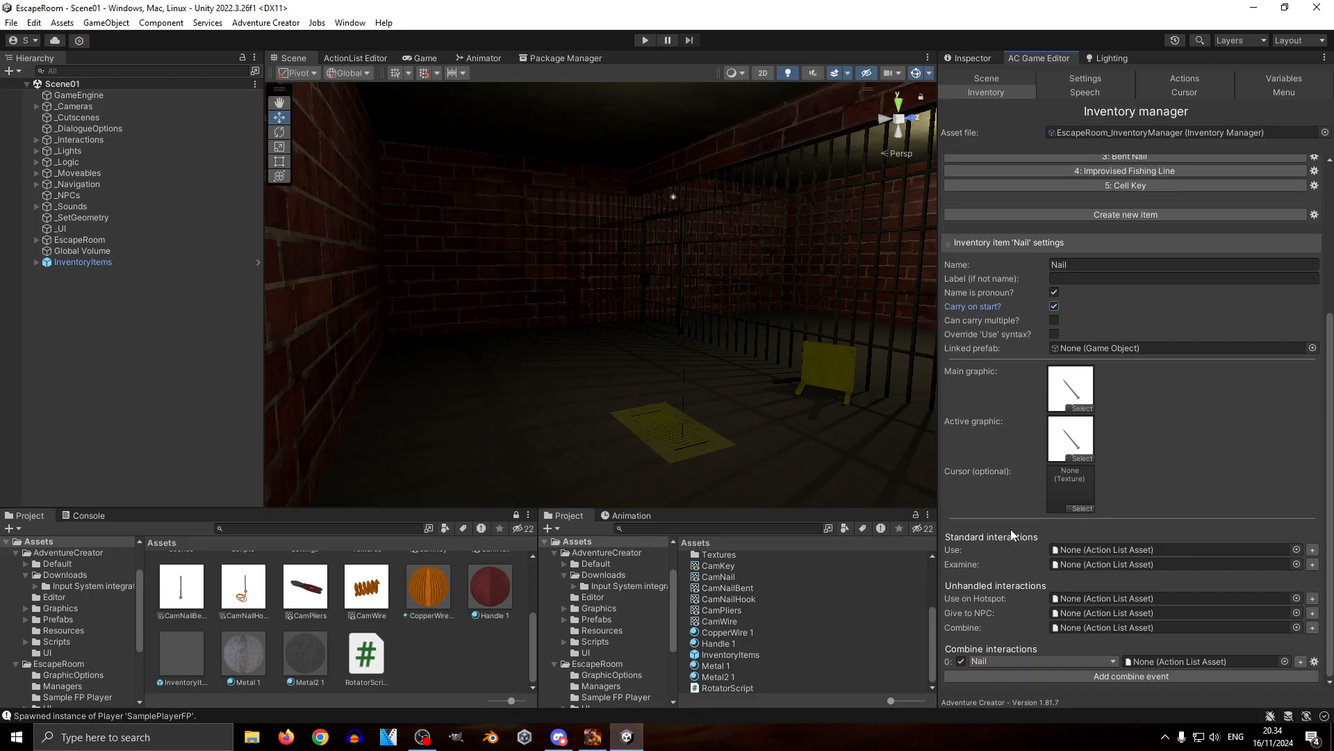
click(1025, 662)
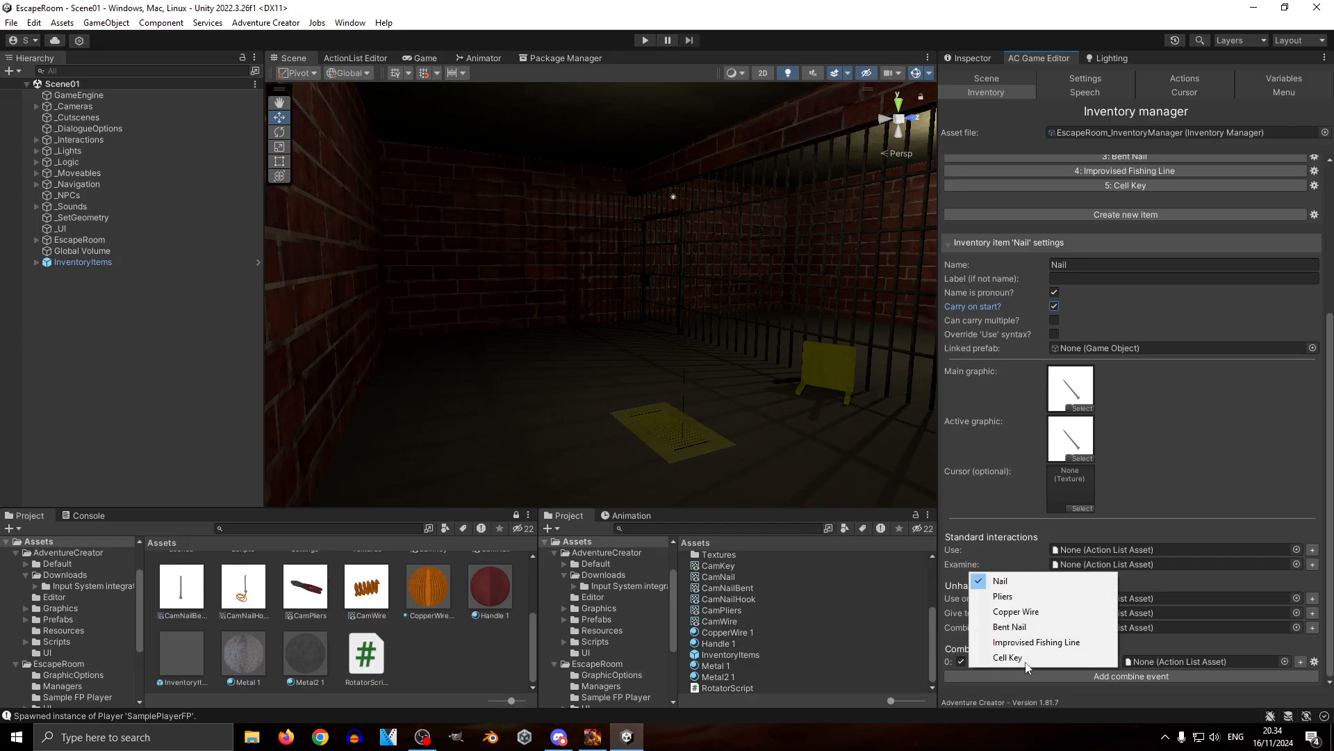
click(1007, 597)
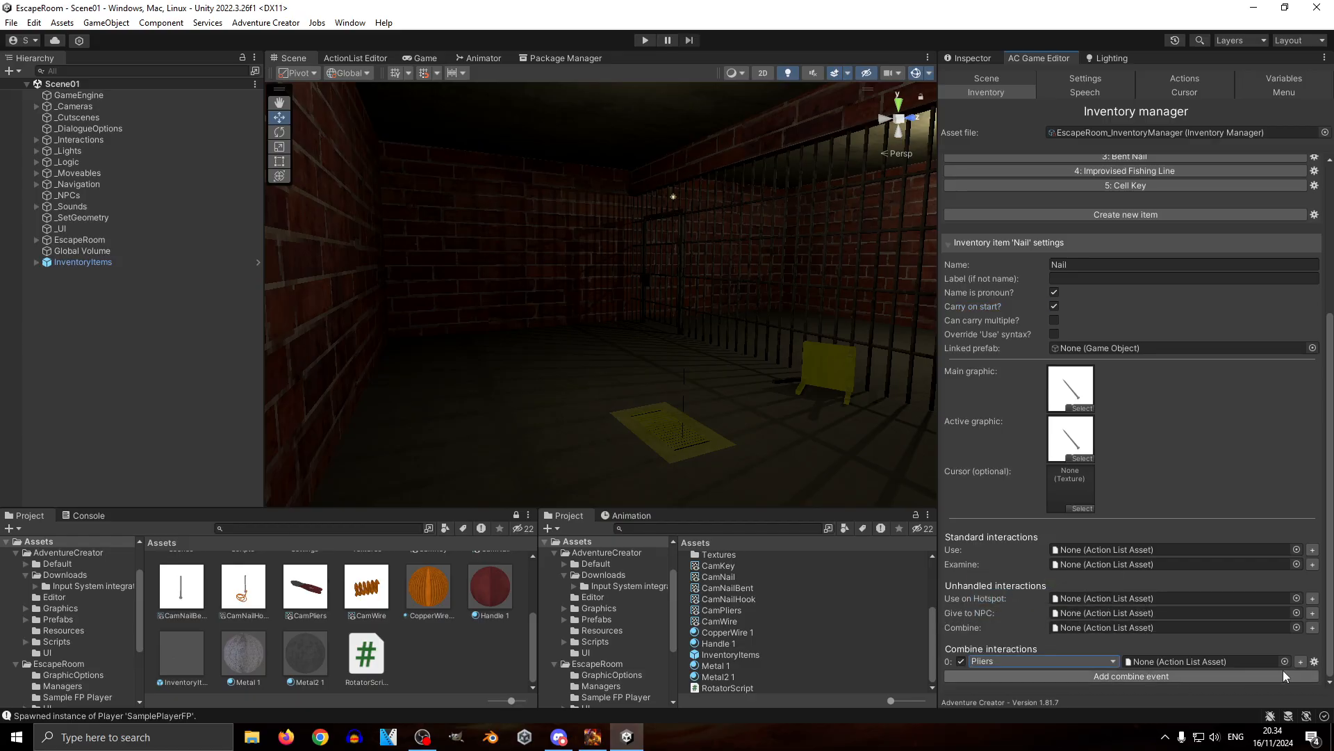
Step: Create an action list asset for the Nail's Pliers combine event and open it for editing
click(1301, 662)
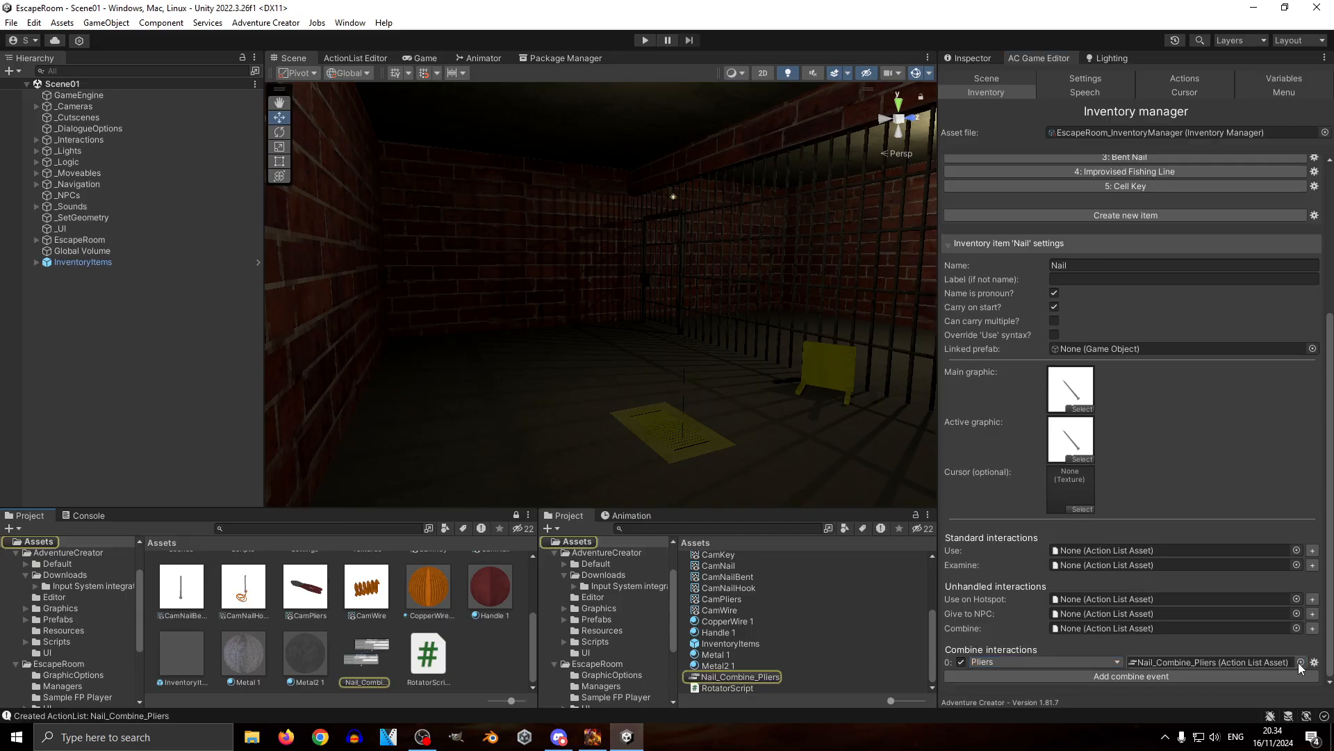
click(756, 677)
click(375, 666)
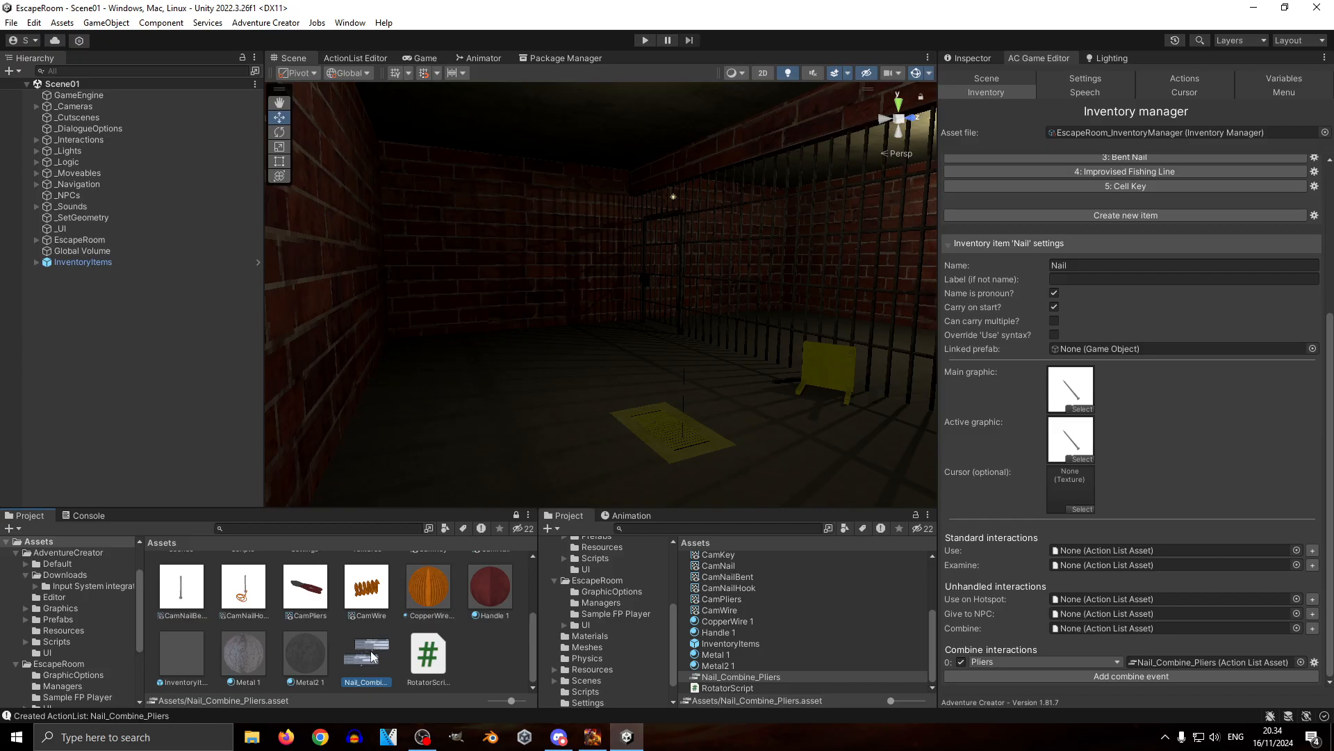
double_click(372, 657)
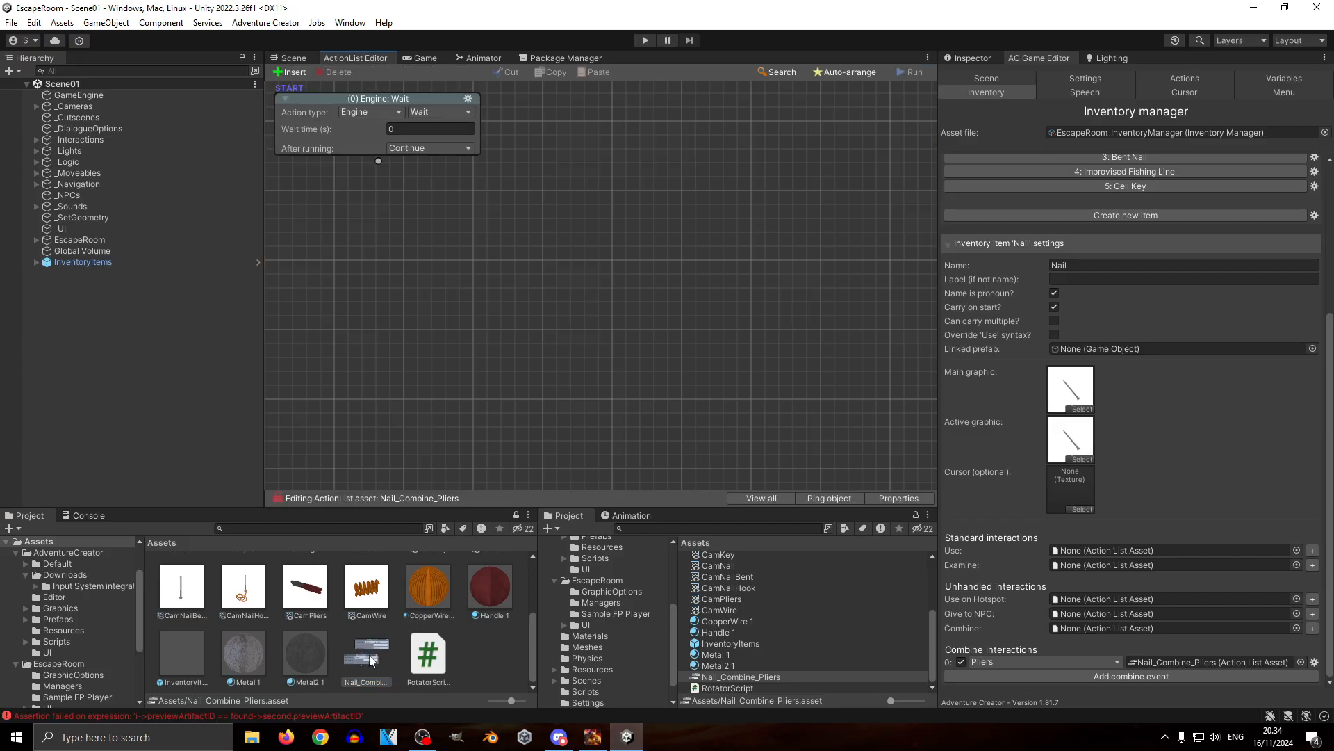
Step: Change the first action to Inventory: Add or remove, using the Replace method
click(371, 111)
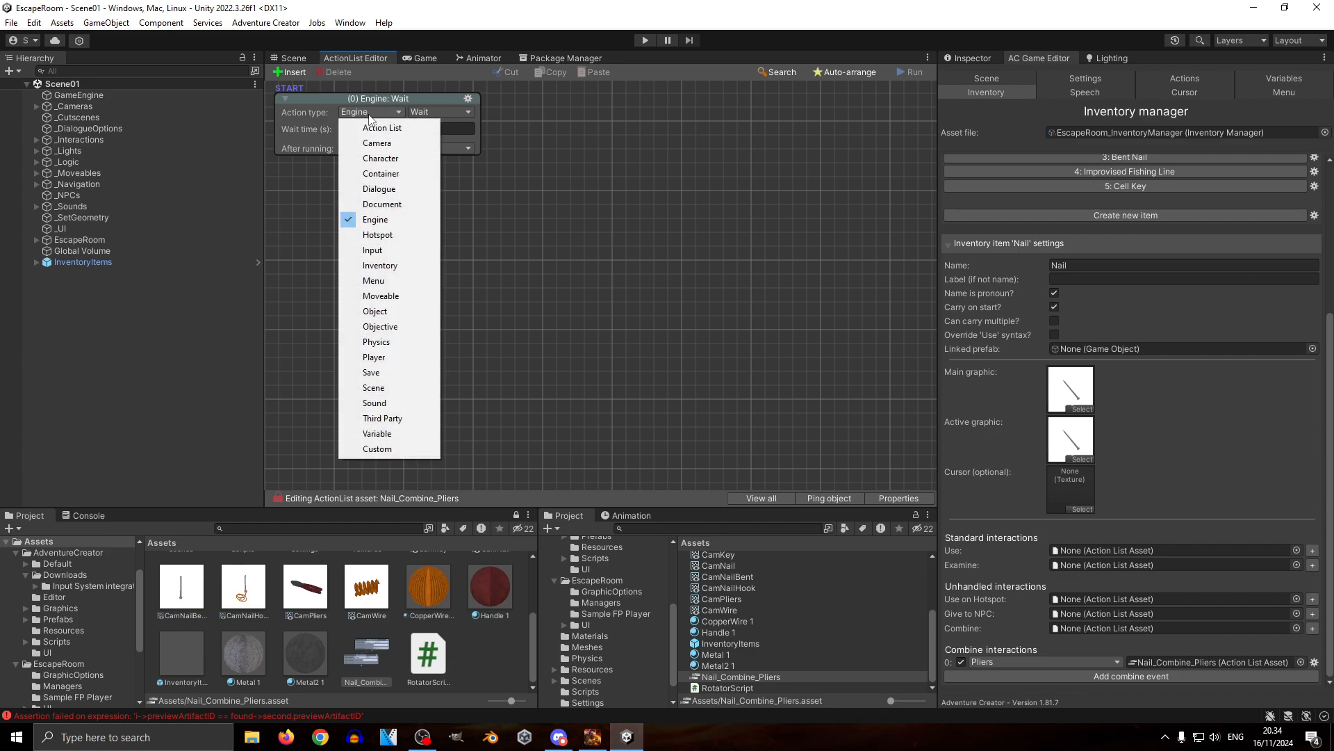
click(396, 265)
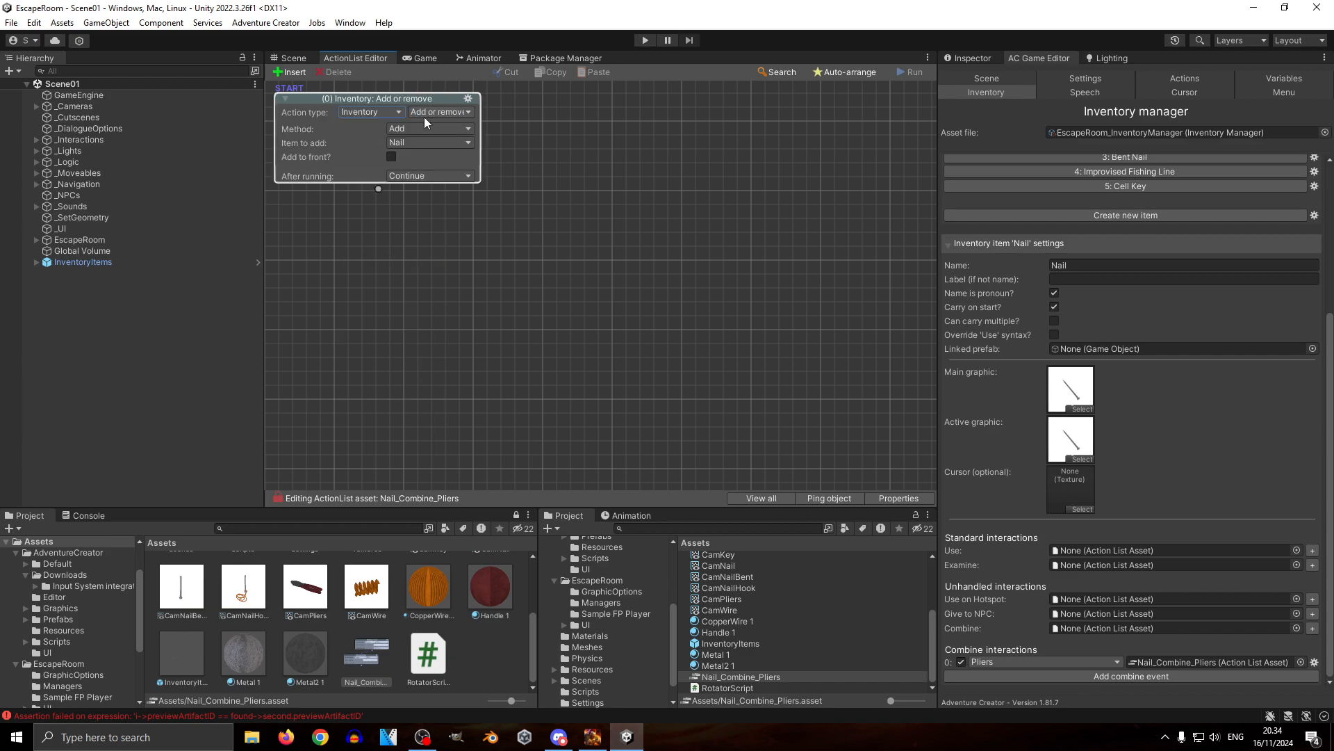
click(442, 129)
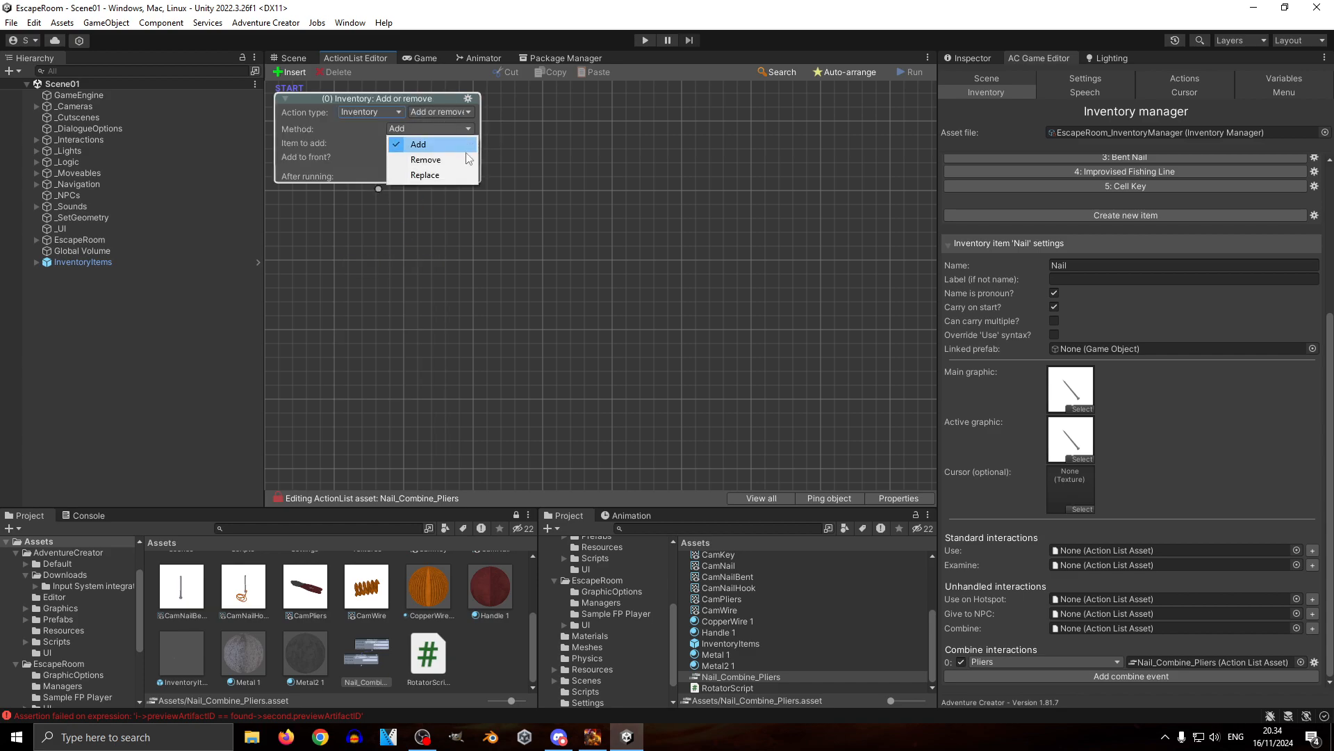
click(435, 175)
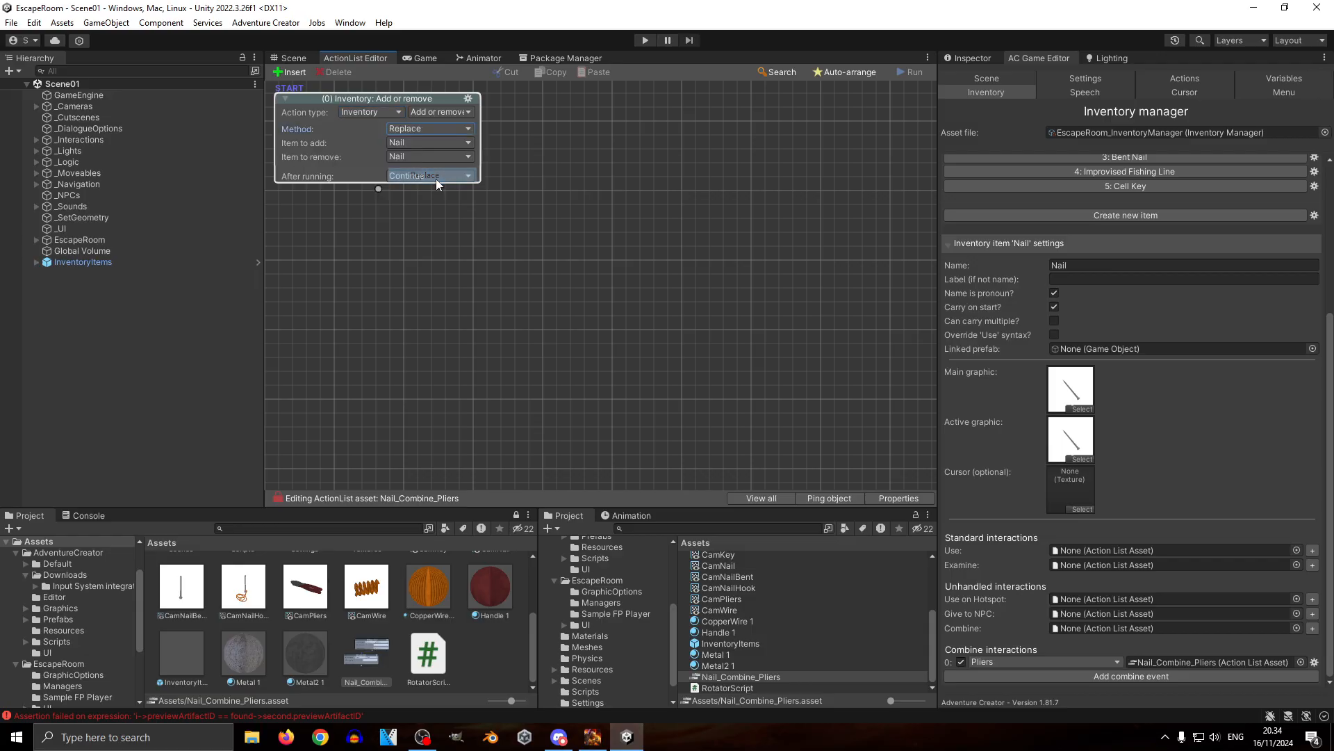
Step: Set Bent Nail as the item to add in the replace action of Nail_Combine_Pliers
click(432, 143)
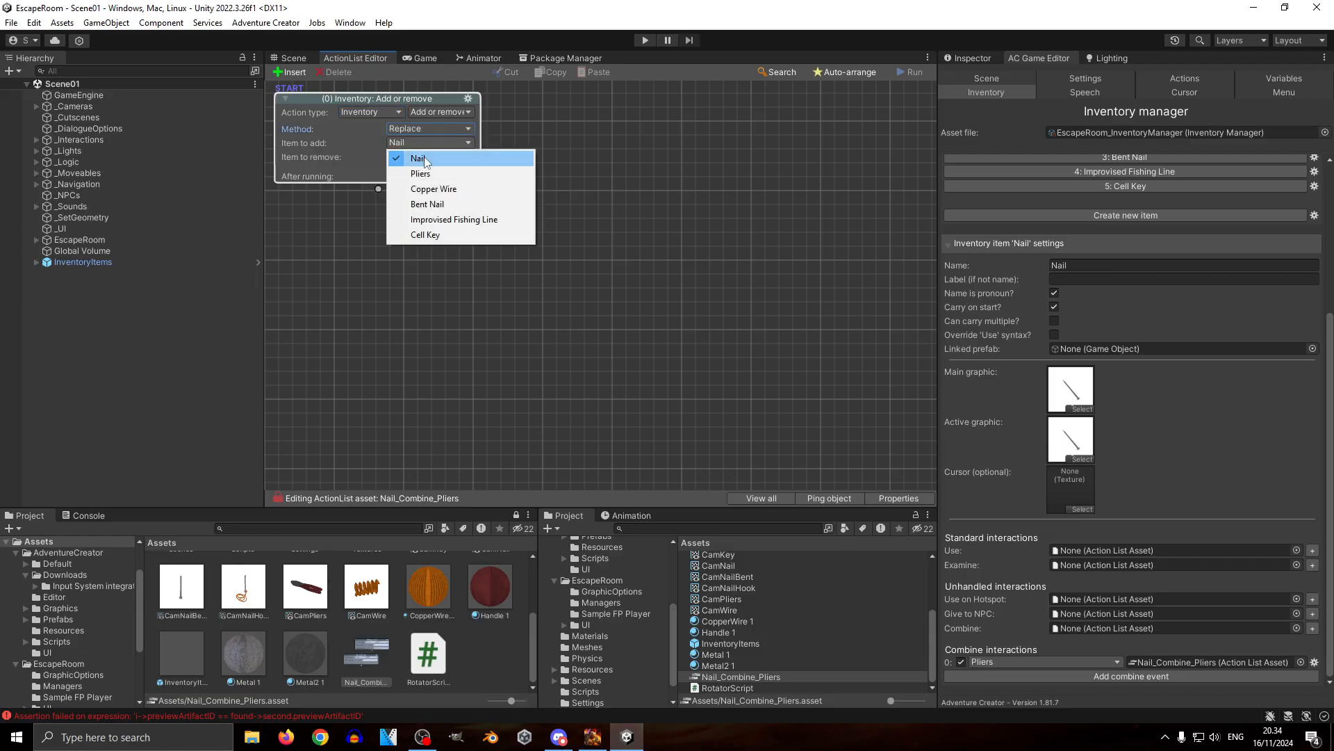
click(530, 134)
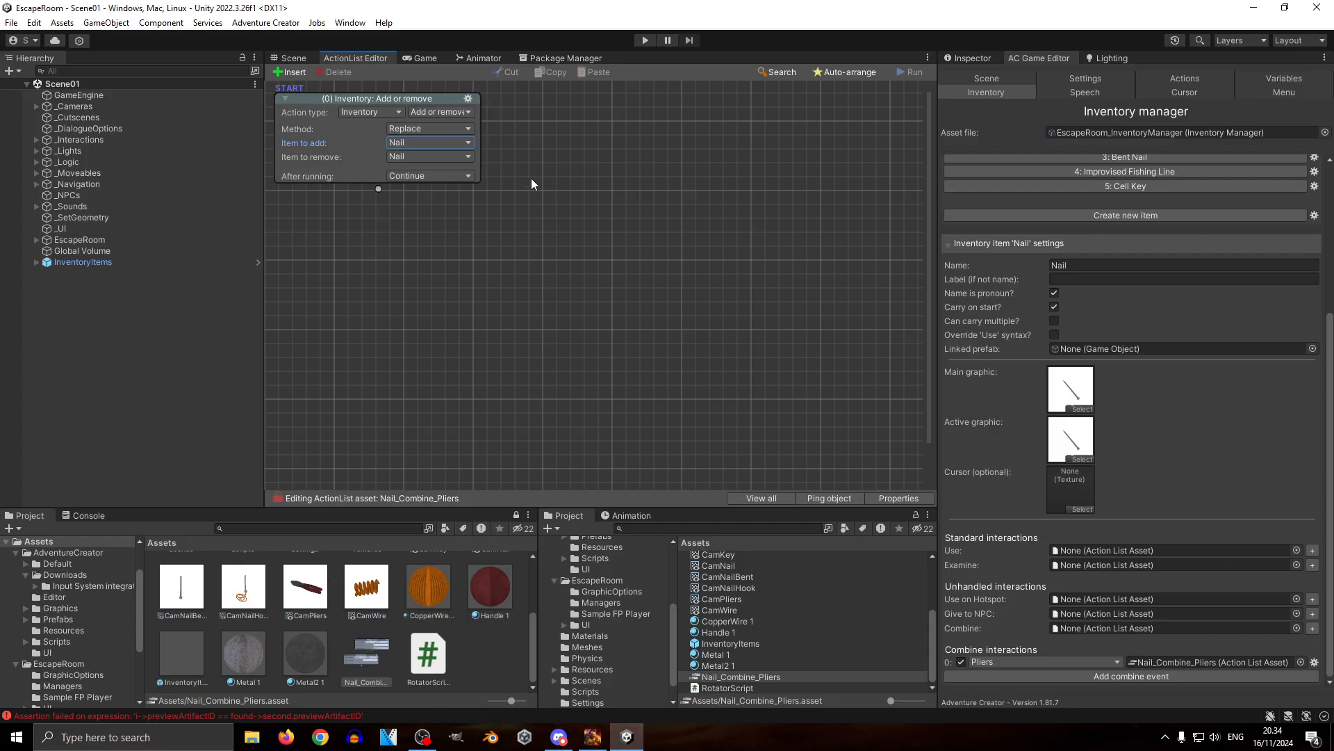
click(433, 143)
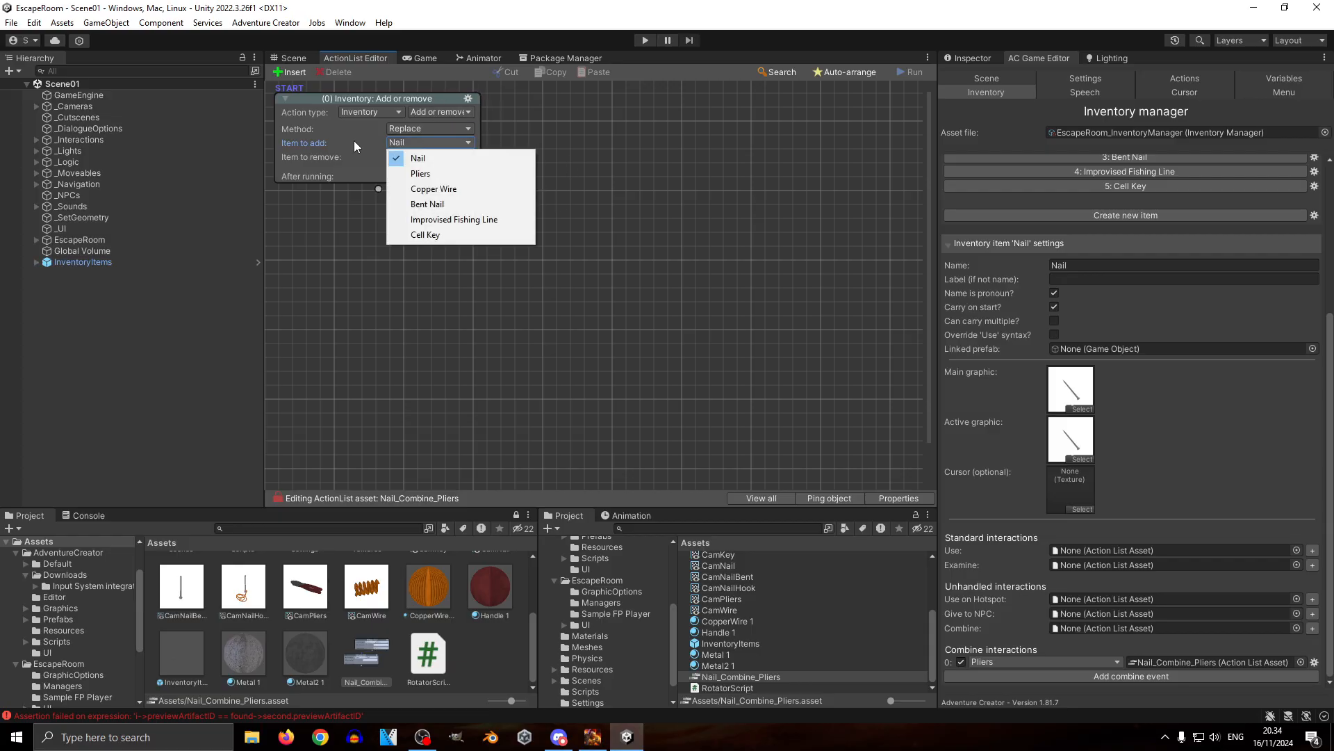
click(326, 144)
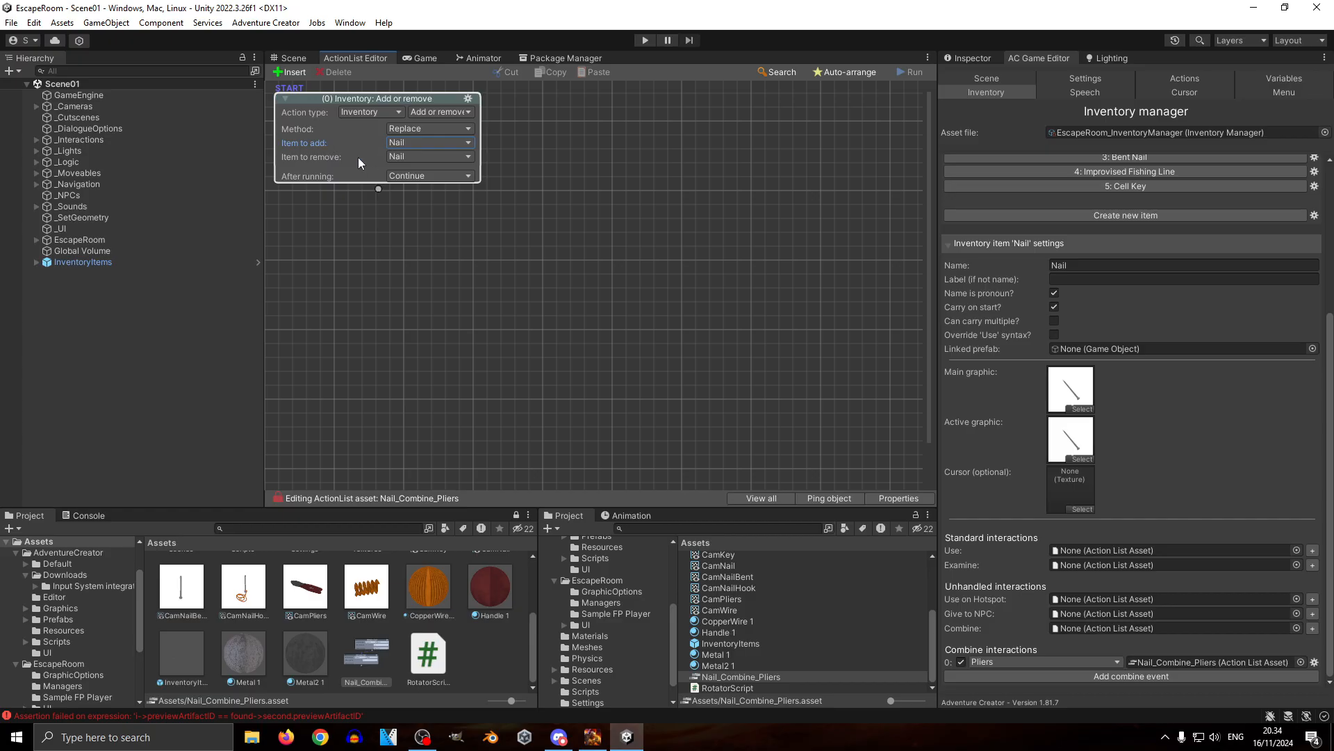
click(406, 143)
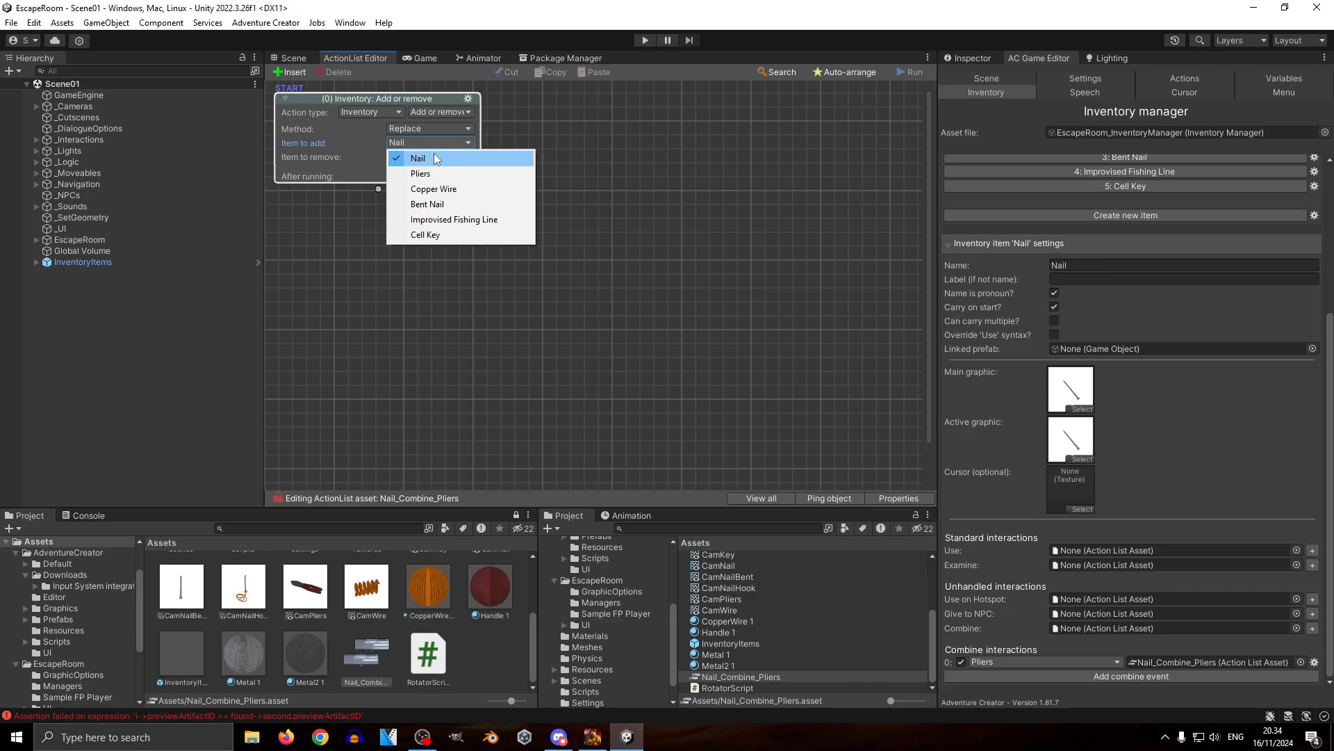
click(431, 204)
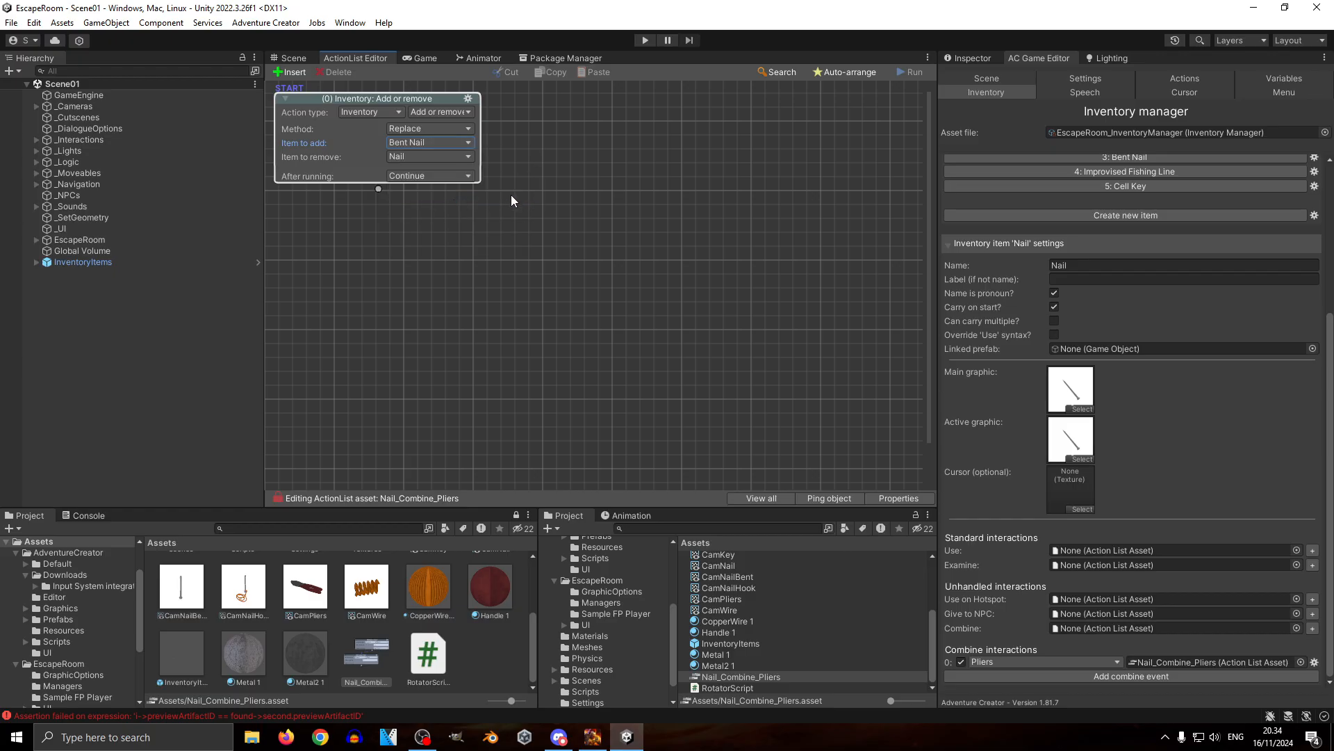
Step: Return to the scene, run the game briefly, and quit from the pause menu
click(291, 58)
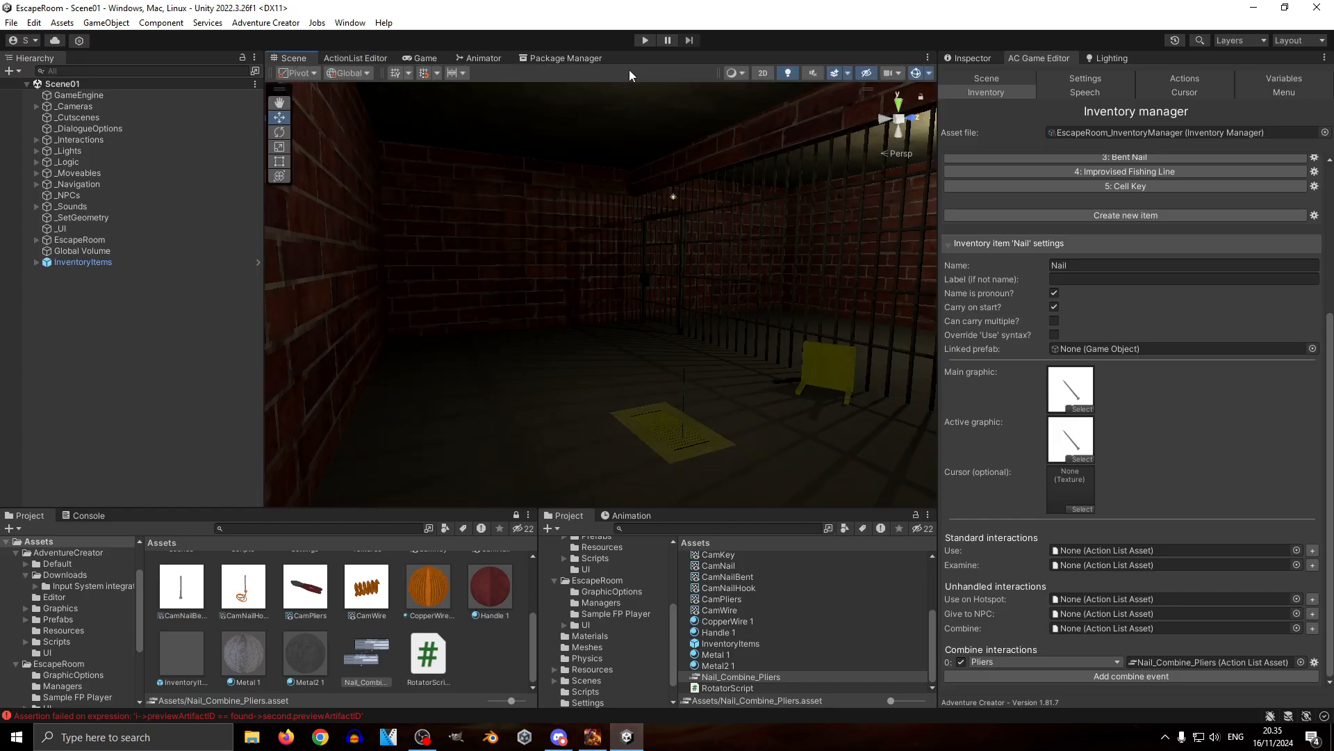
click(645, 41)
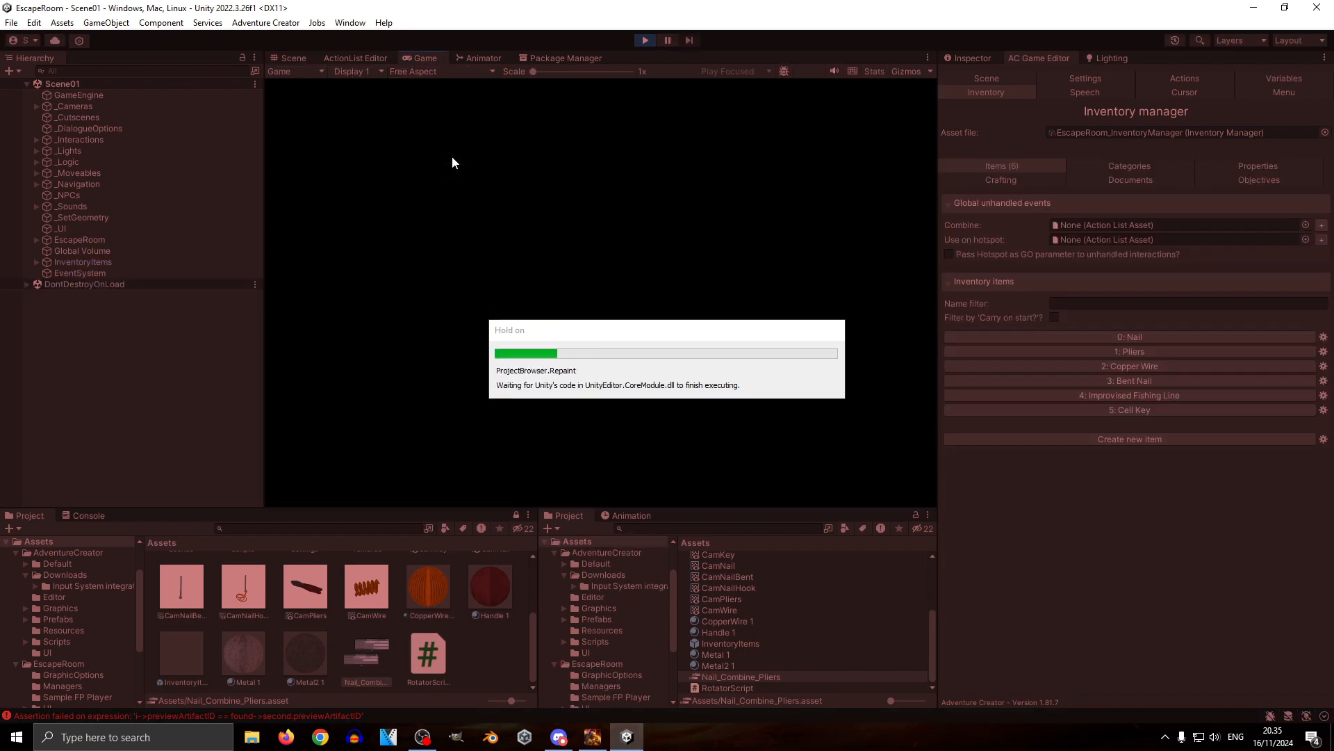
click(454, 171)
key(Escape)
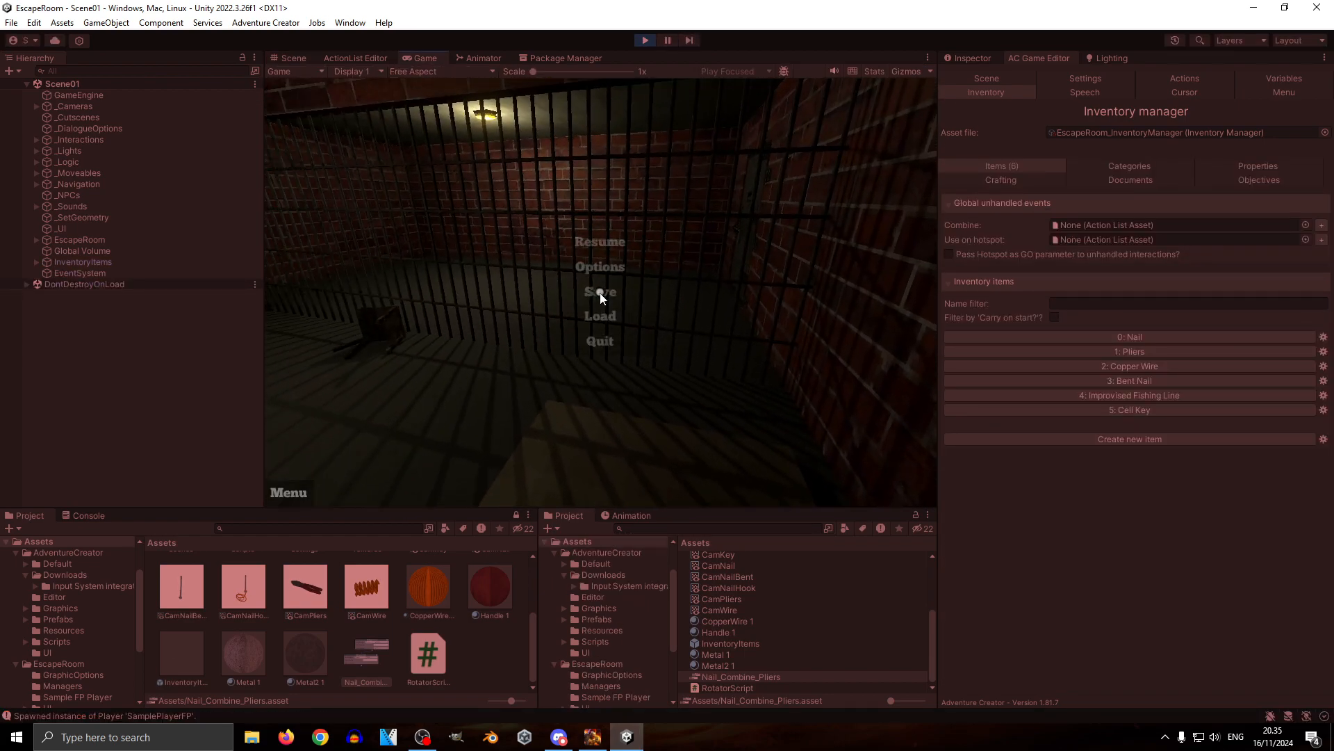
click(599, 340)
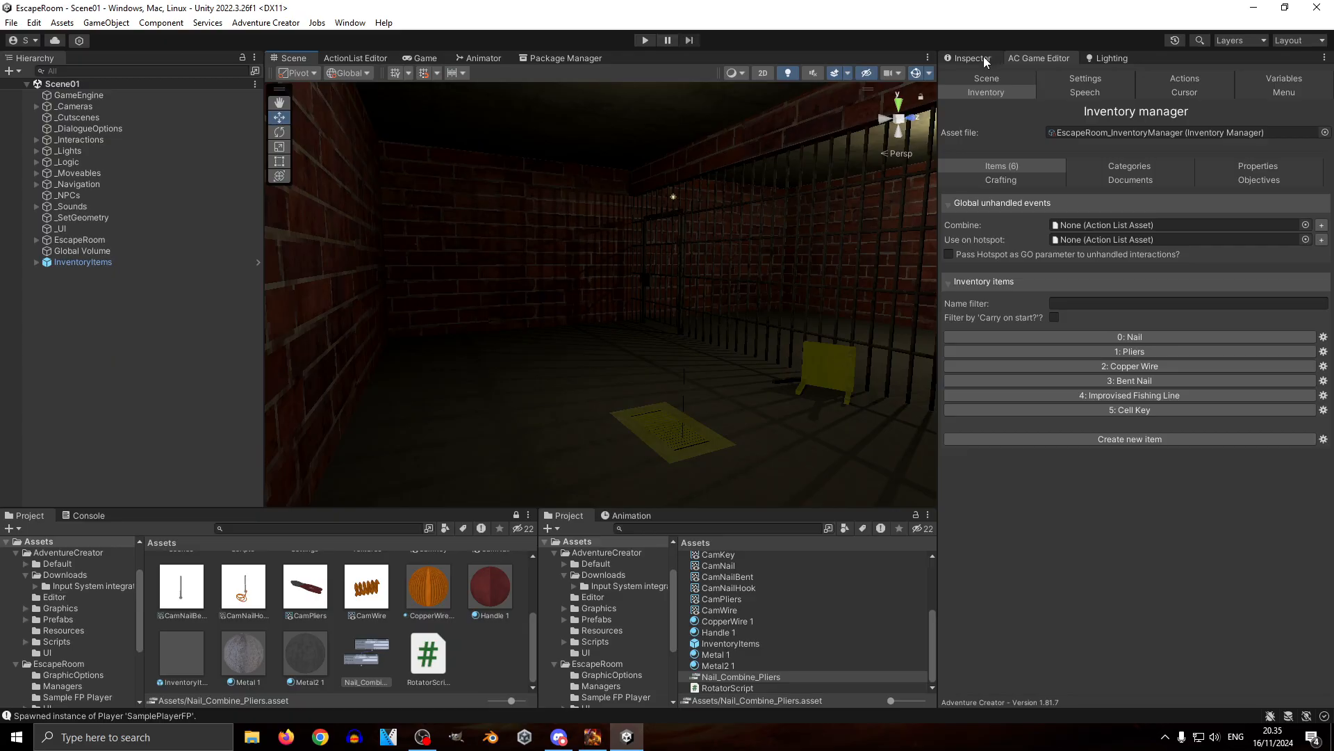
Step: Turn off Carry on start for the Bent Nail inventory item
click(1071, 381)
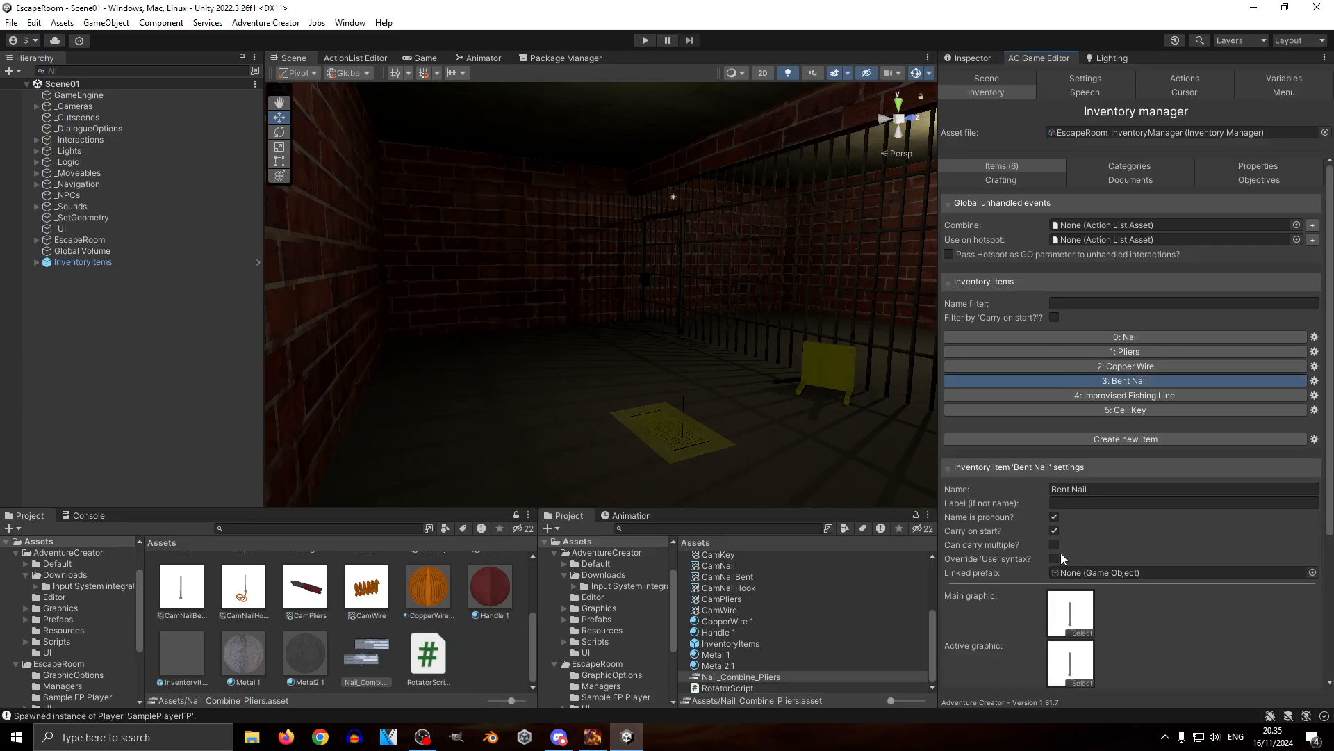
click(1054, 531)
Step: Run the game, test the Nail and Pliers combination in the in-game inventory, and stop play mode
click(645, 41)
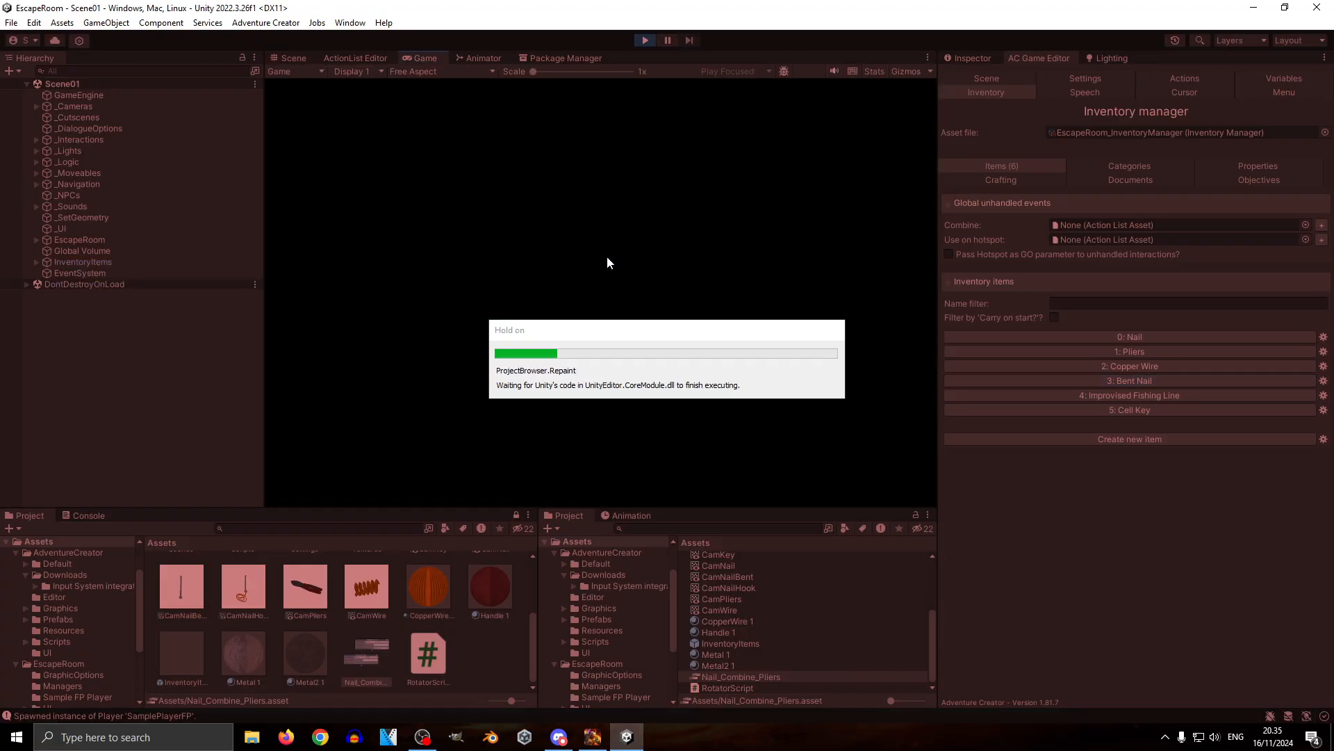
click(356, 121)
click(309, 109)
mouse_move(312, 107)
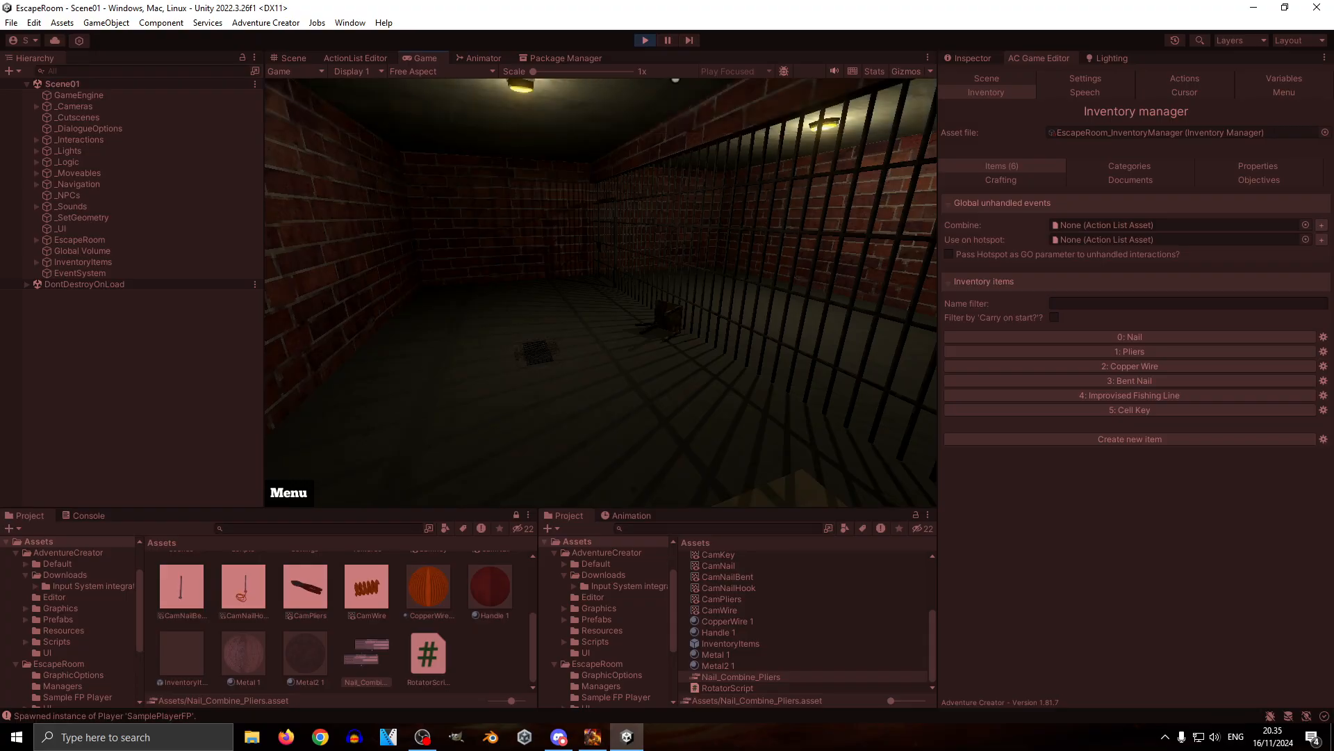
key(Escape)
click(644, 39)
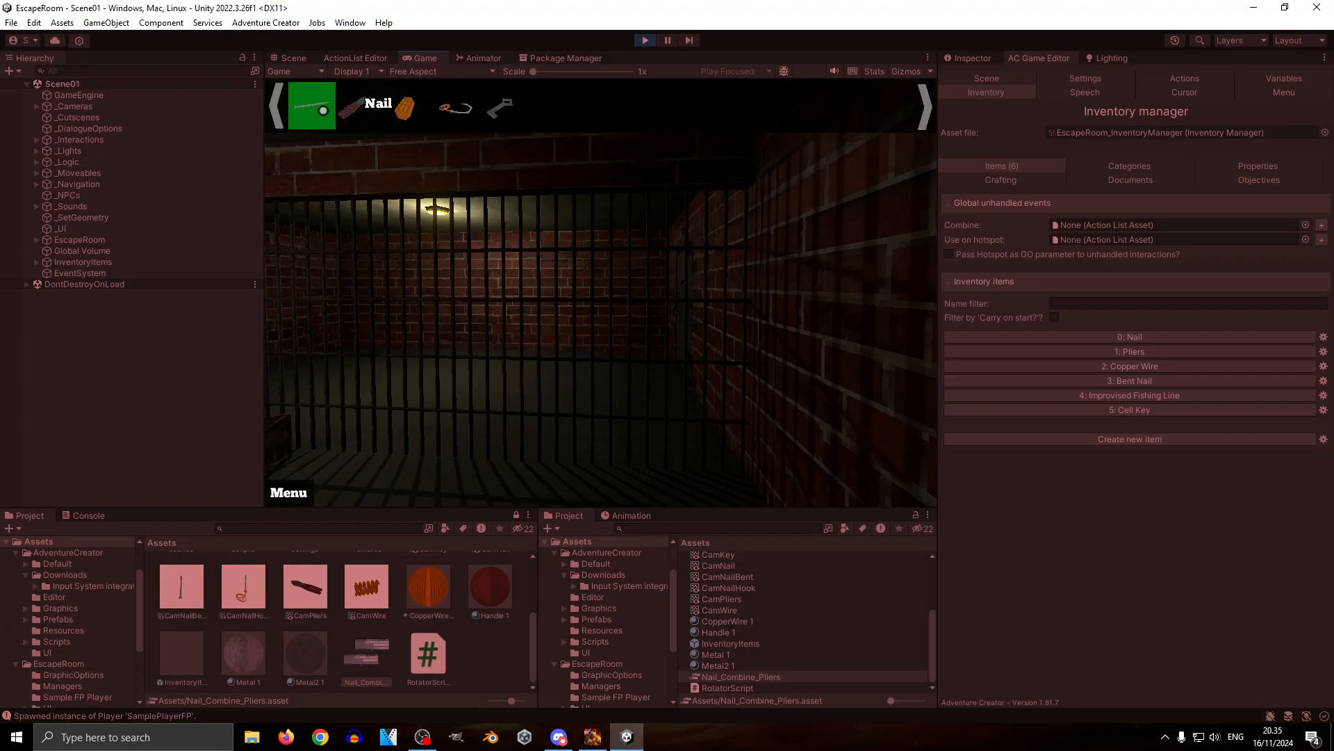
key(Escape)
click(645, 40)
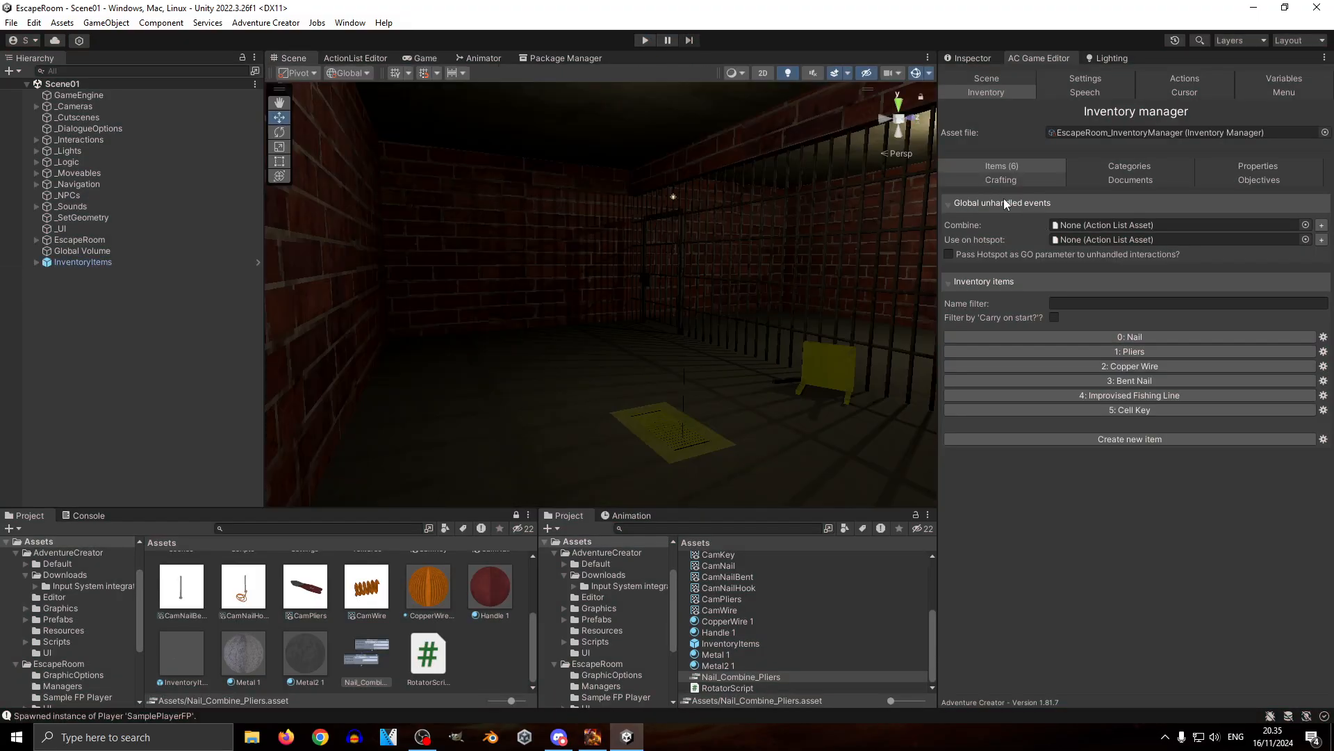
Step: Add a combine event with the Nail to the Pliers item and assign Nail_Combine_Pliers as its action list
click(1122, 337)
scroll(1029, 464, down, 5)
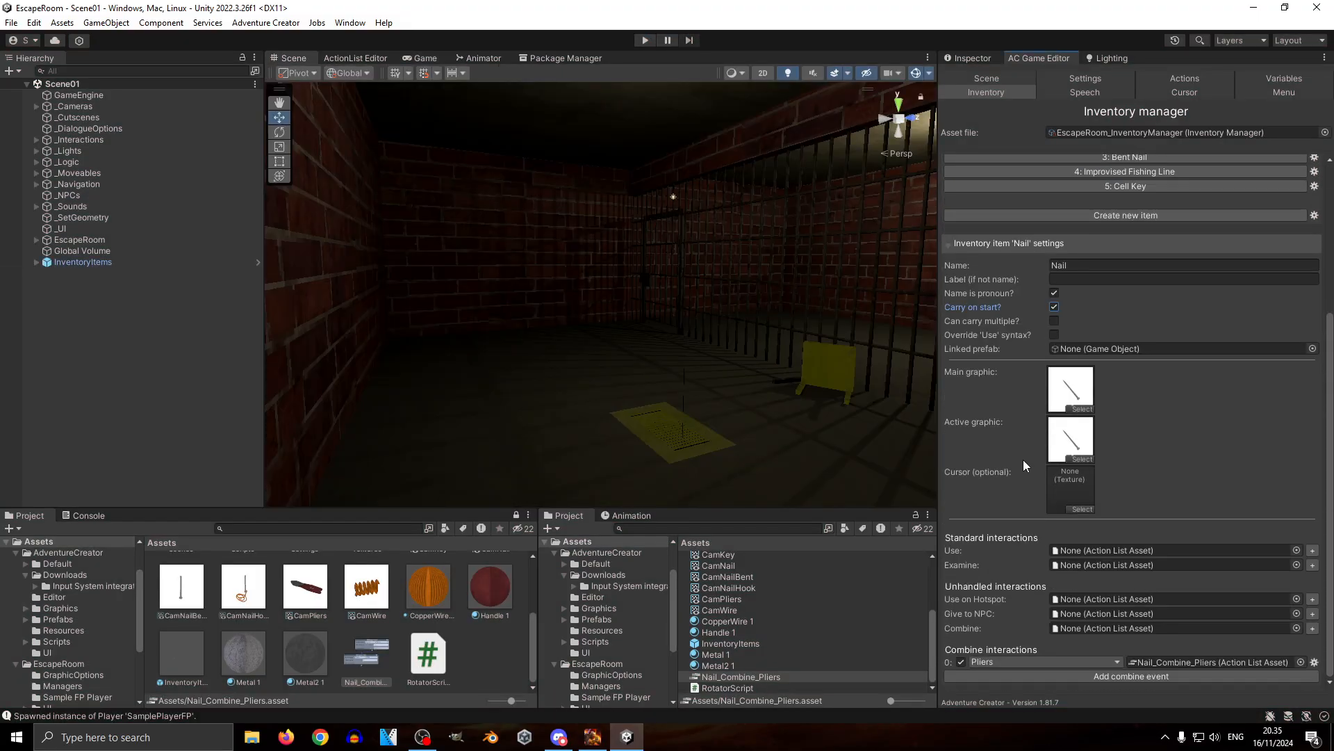
scroll(1009, 464, up, 3)
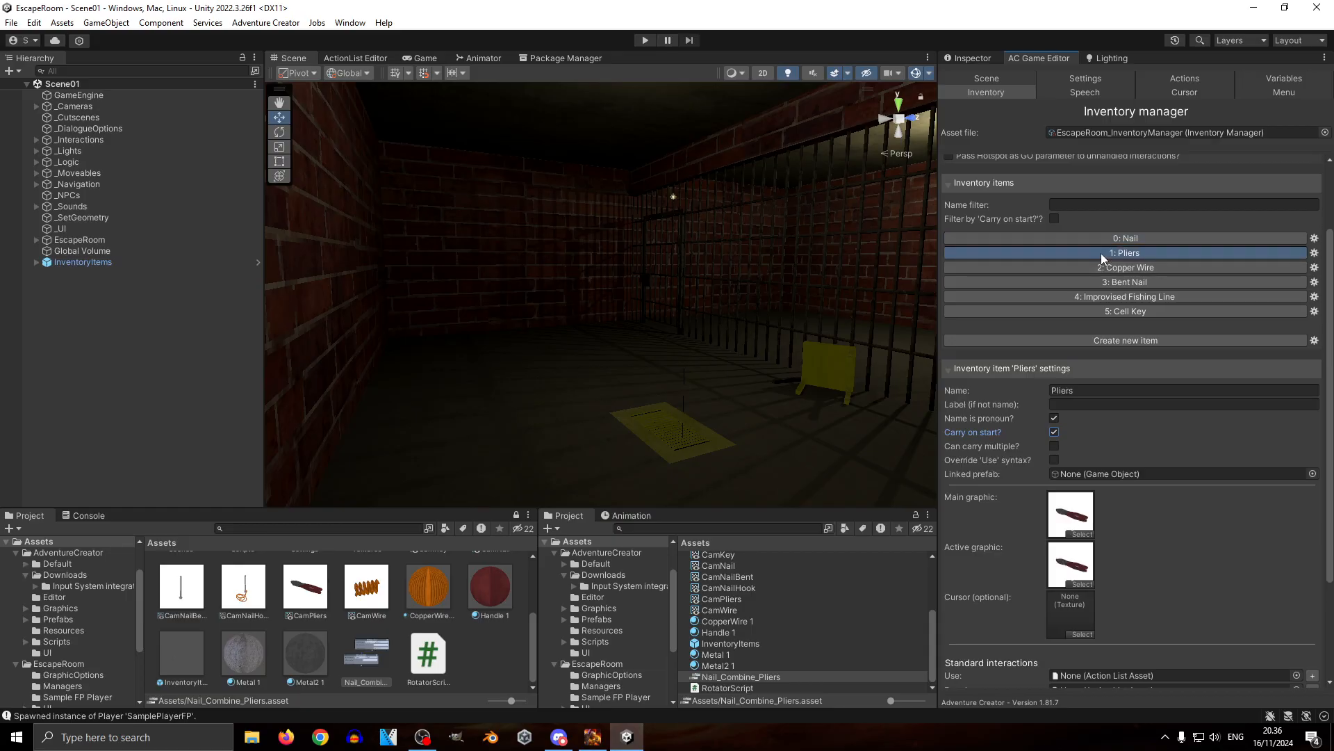
click(1101, 253)
scroll(1038, 449, down, 5)
click(1140, 640)
scroll(1036, 620, down, 2)
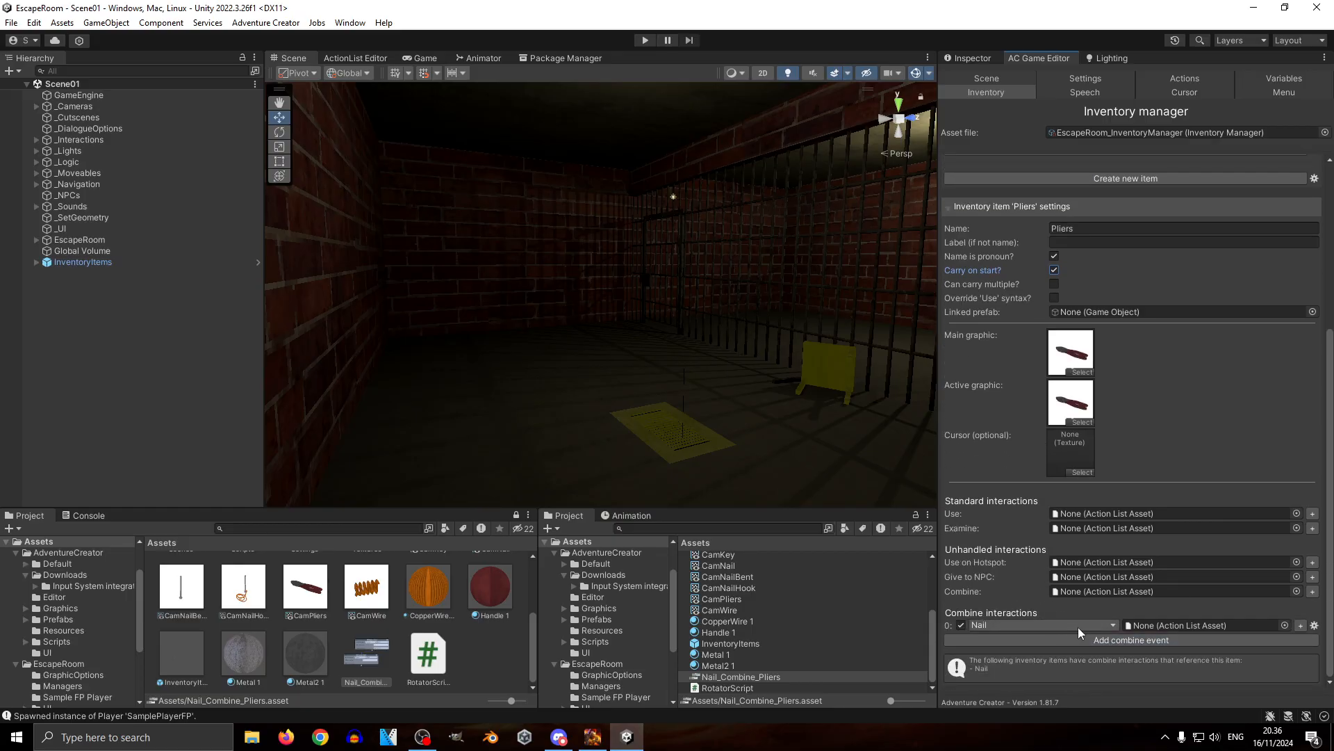
drag(740, 676, 1156, 623)
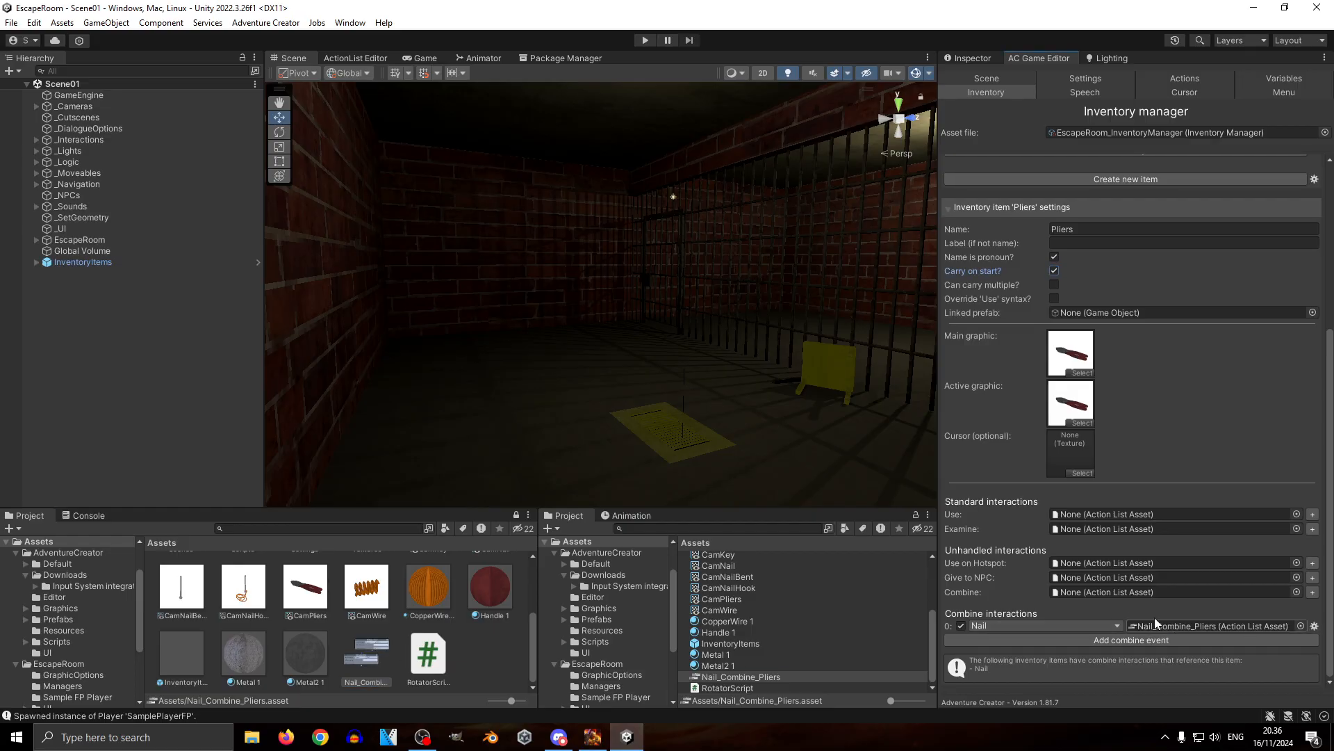
Step: Run the game again and combine the Nail with the Pliers in the in-game inventory
click(641, 39)
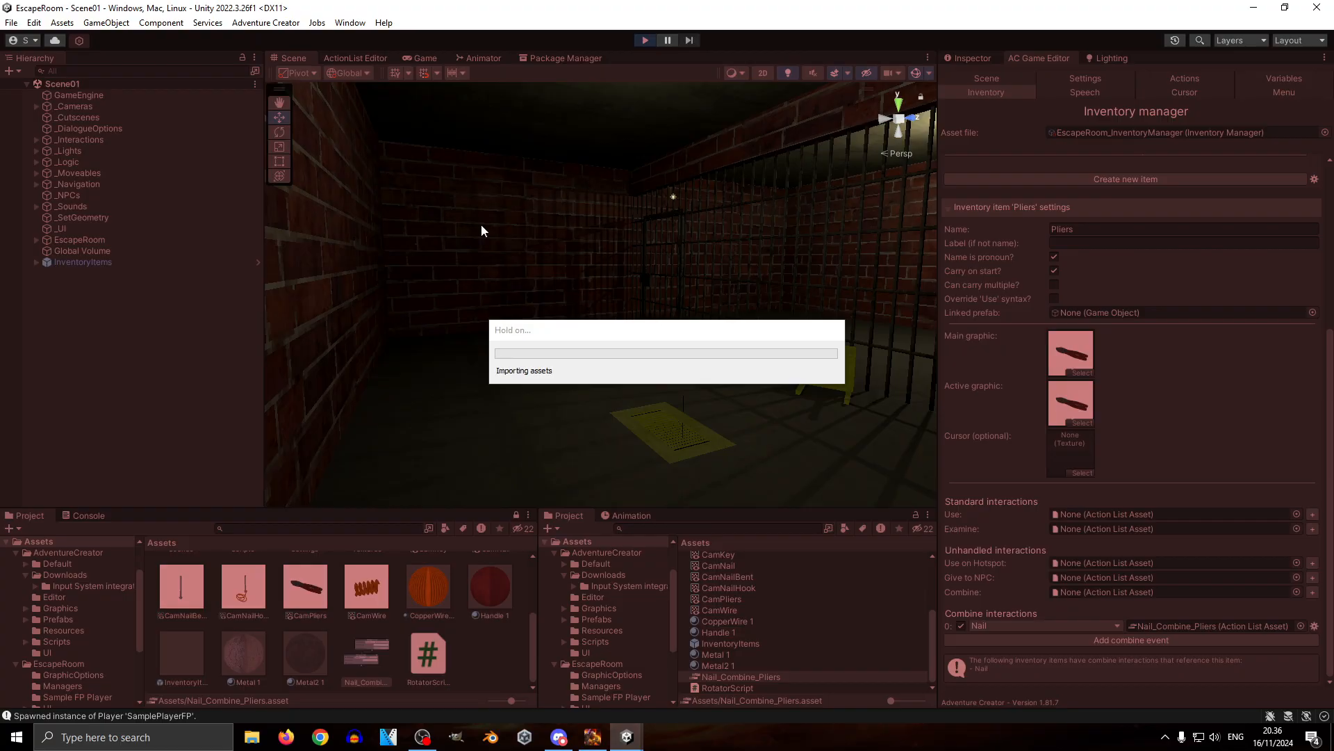
key(Escape)
key(Escape)
mouse_move(313, 105)
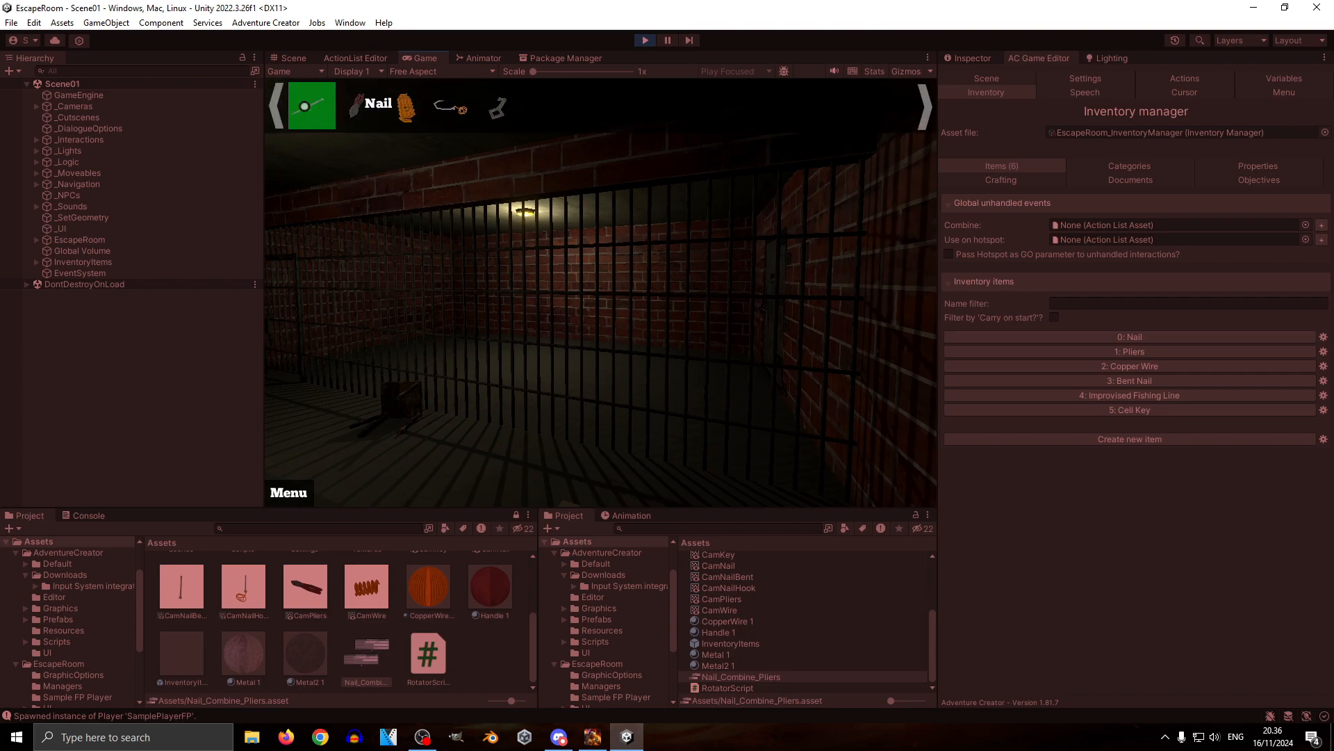
click(354, 106)
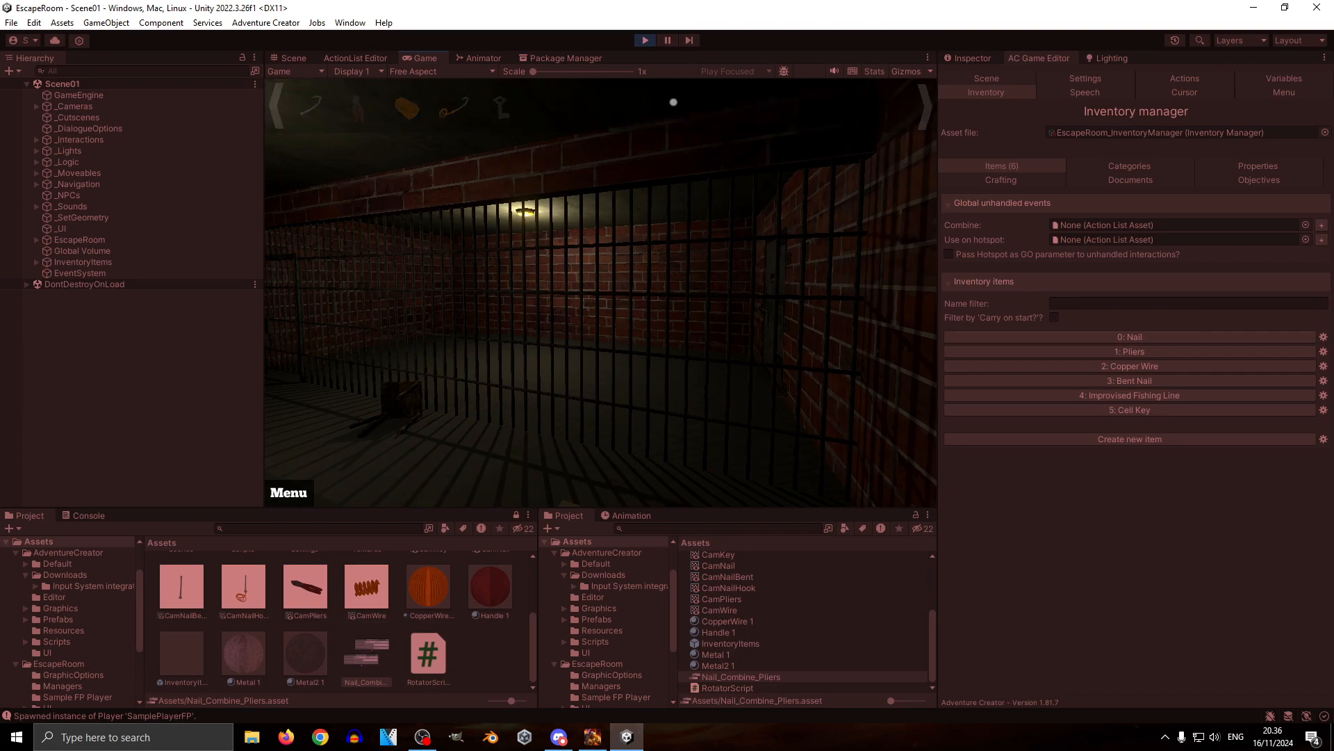
Step: Restart the game, combine the Pliers with the Nail in the in-game inventory, and stop play mode
key(Escape)
click(650, 43)
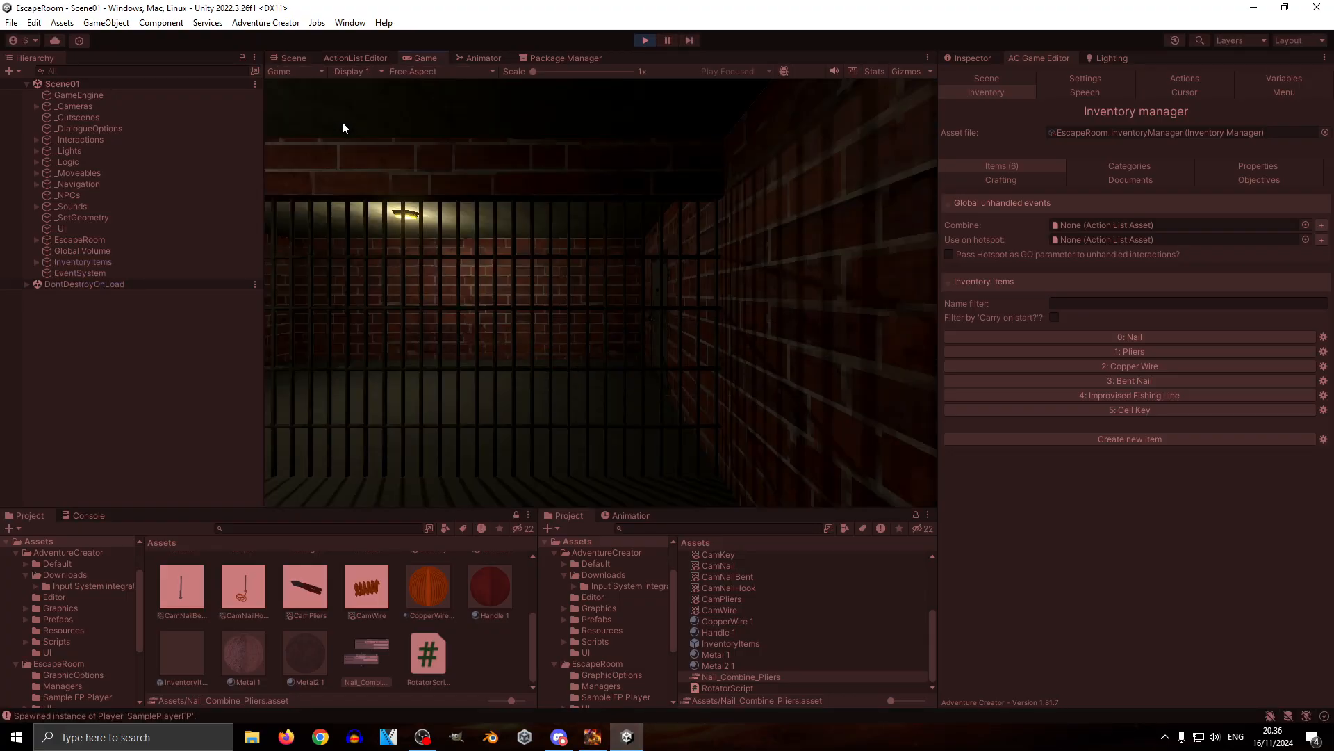
click(357, 85)
mouse_move(421, 115)
click(356, 109)
click(313, 108)
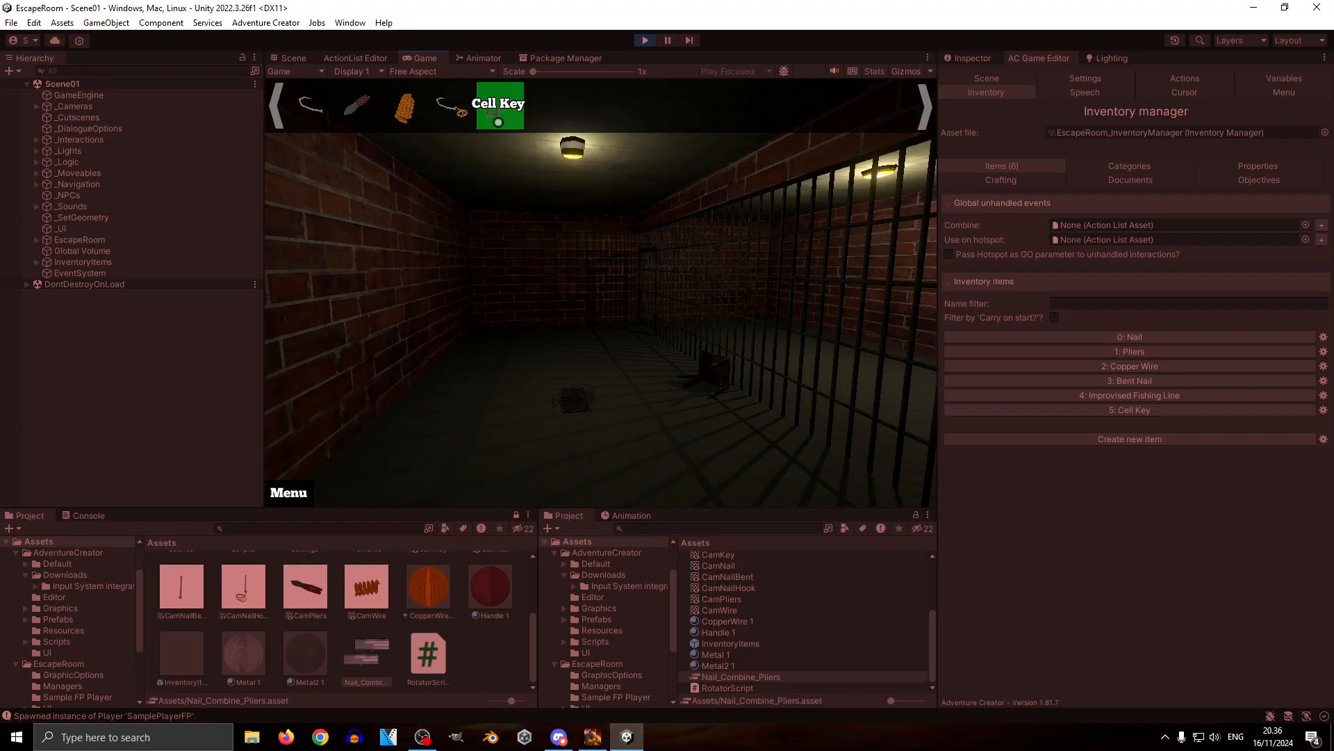
key(Escape)
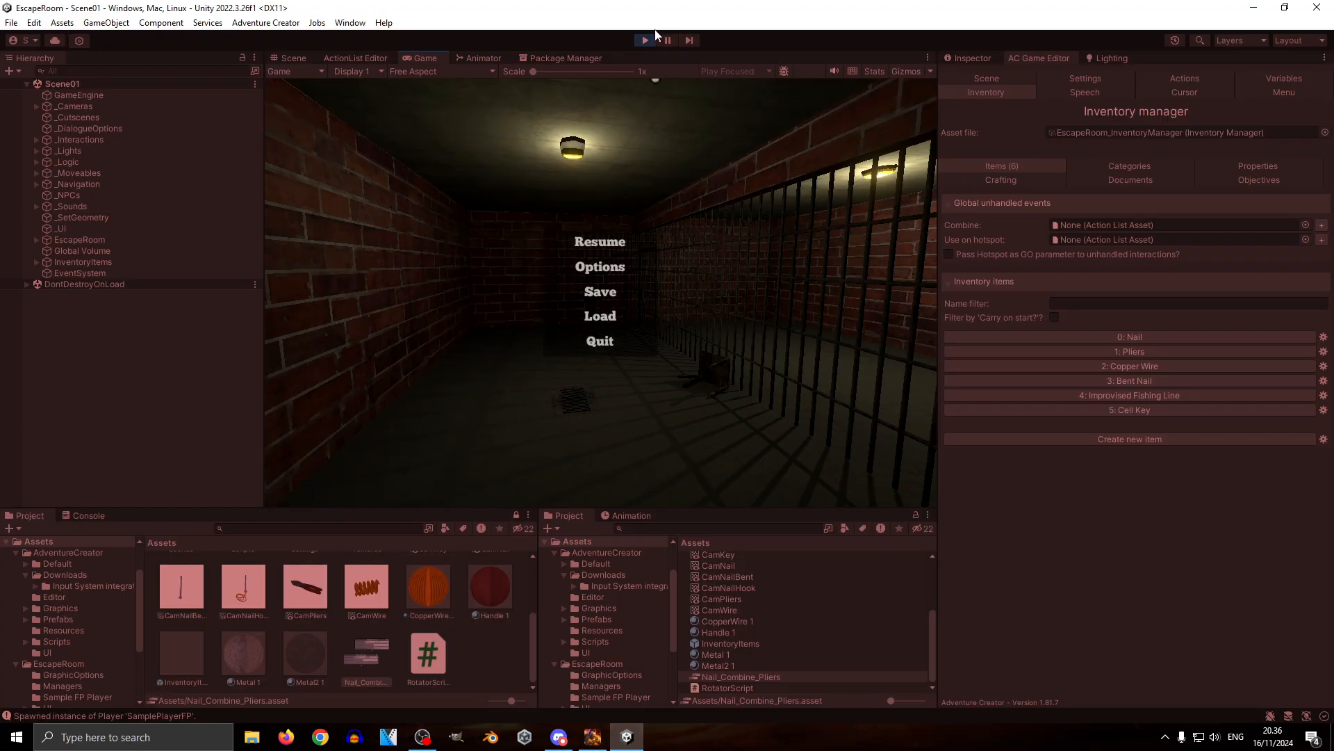
click(647, 39)
Step: Turn off Carry on start for the Nail, Improvised Fishing Line, Cell Key and Copper Wire inventory items
click(1123, 337)
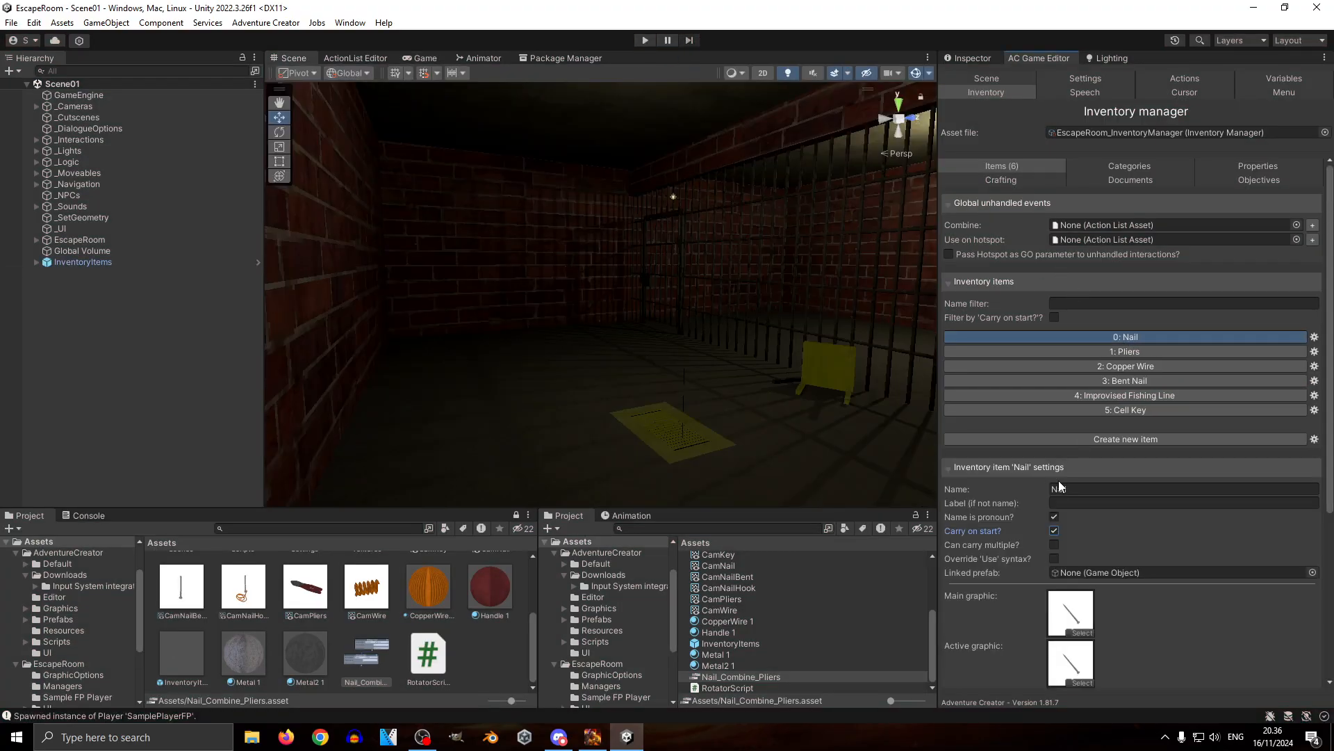
scroll(1030, 513, down, 3)
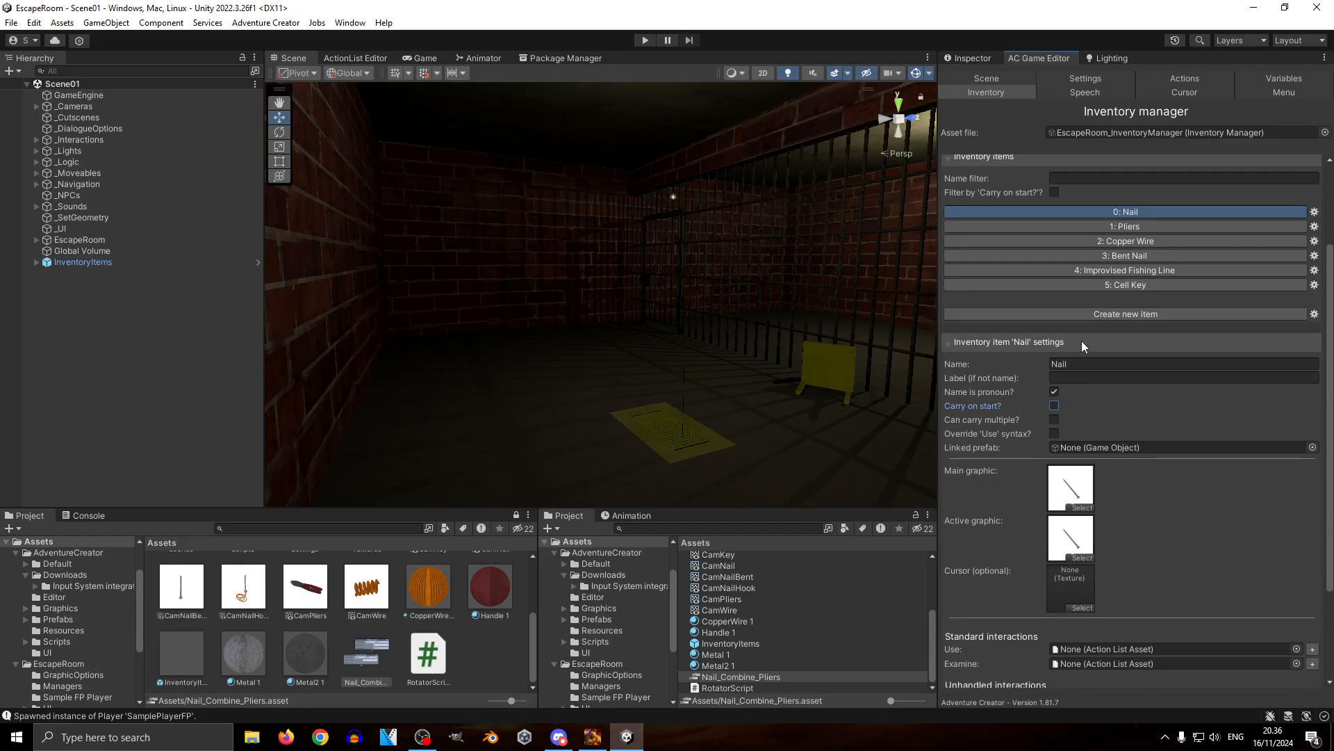
click(1140, 270)
click(1054, 405)
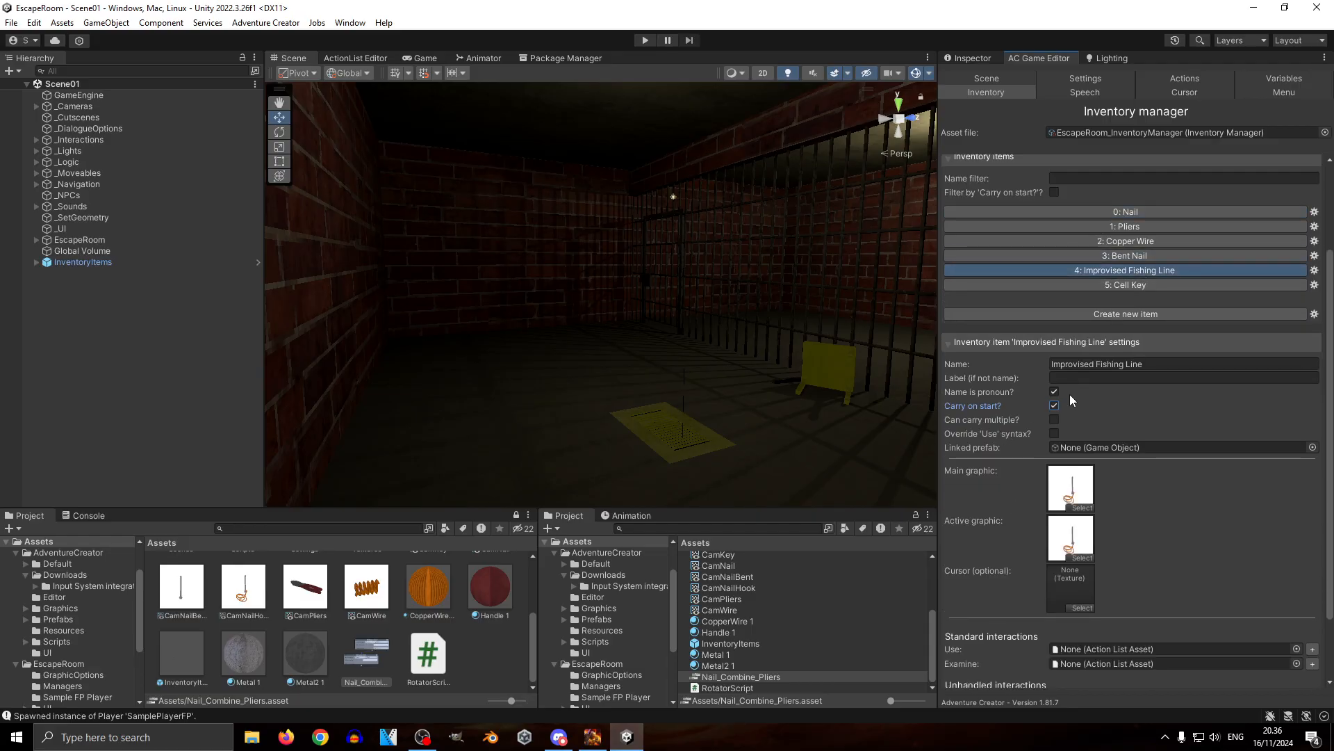
click(1181, 281)
click(1055, 406)
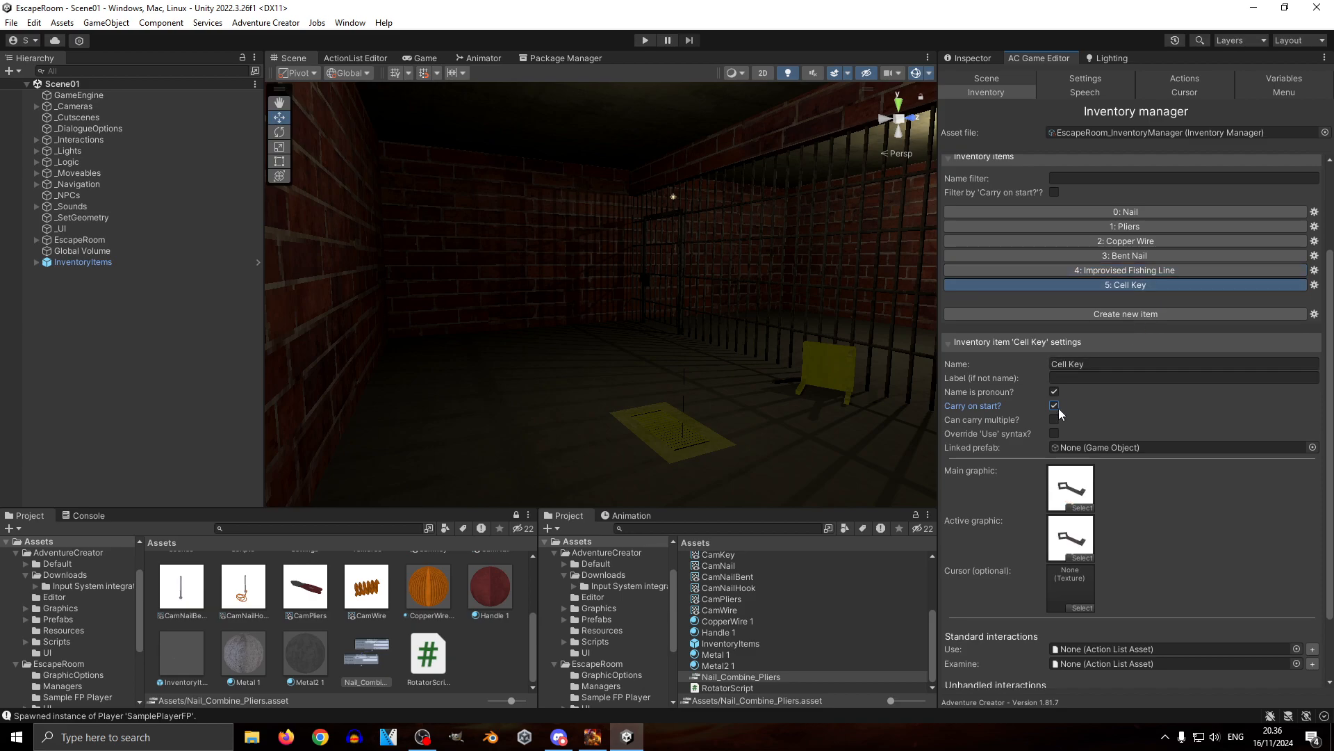
click(1119, 212)
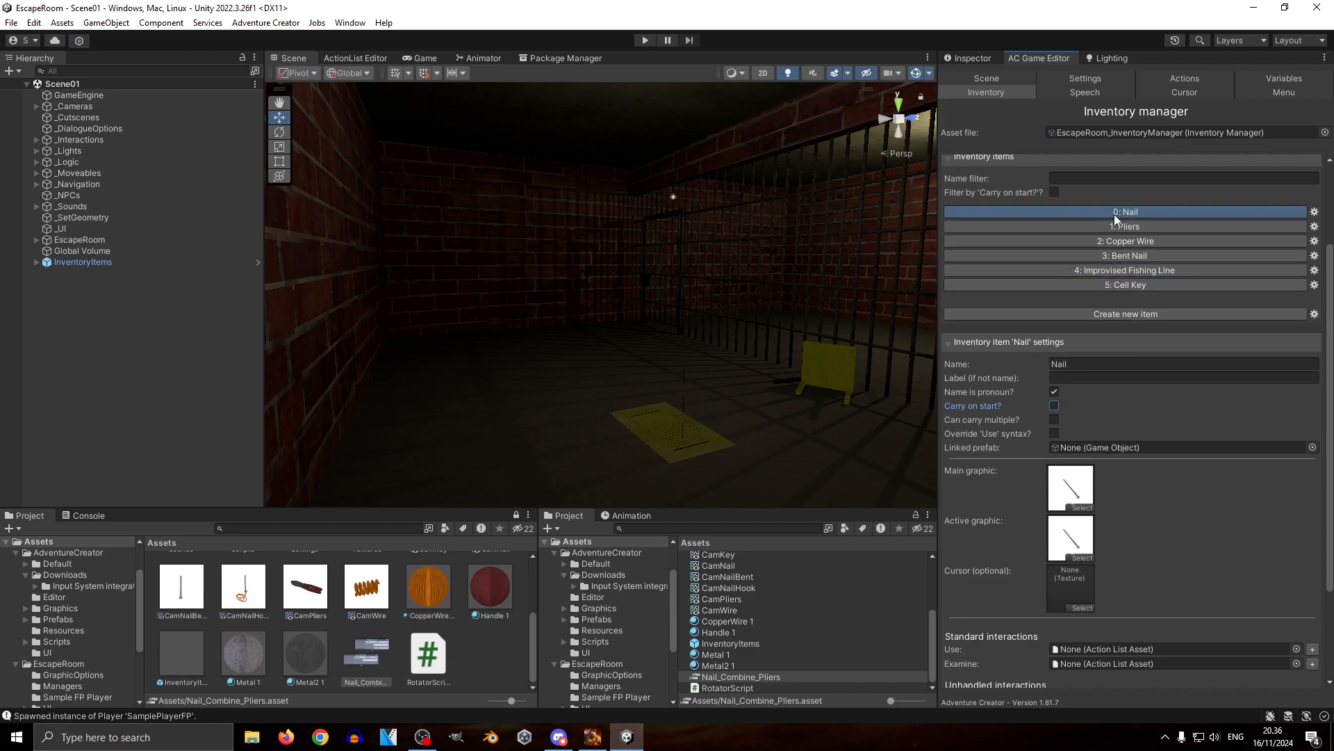
click(1140, 241)
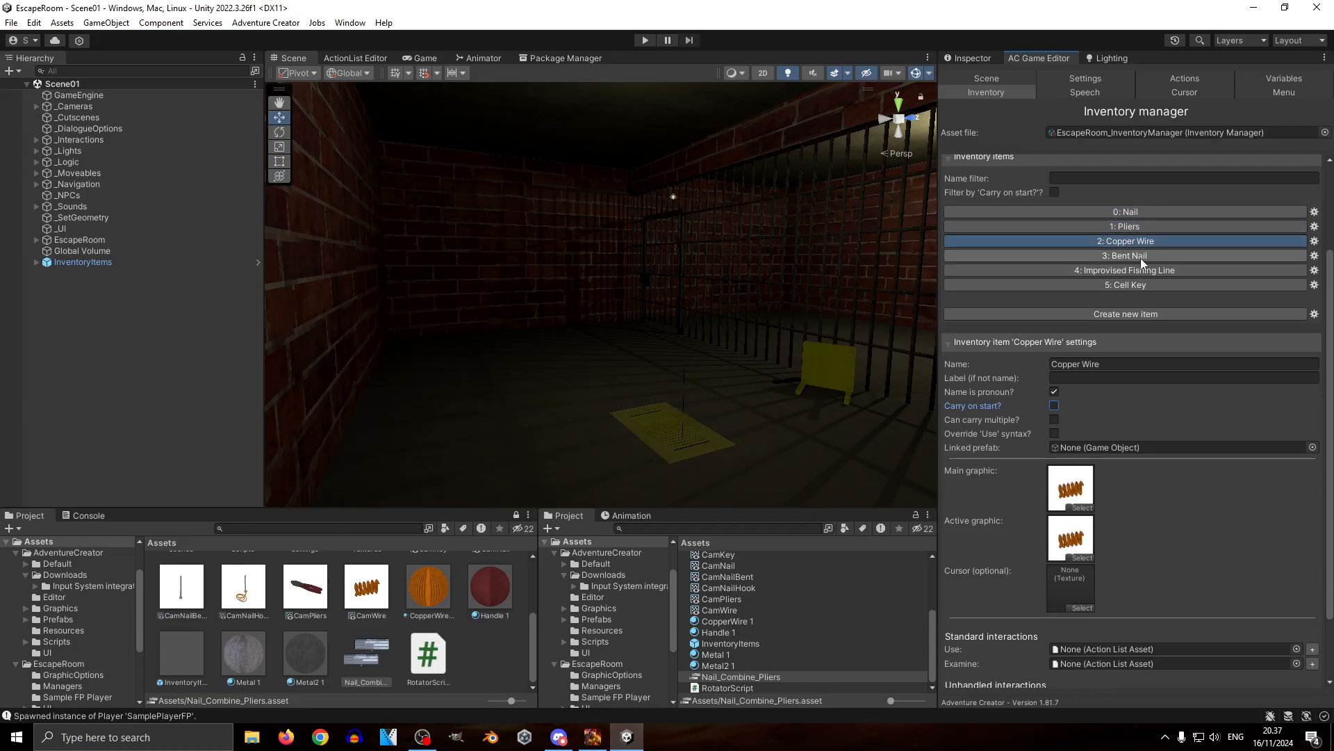
click(1140, 255)
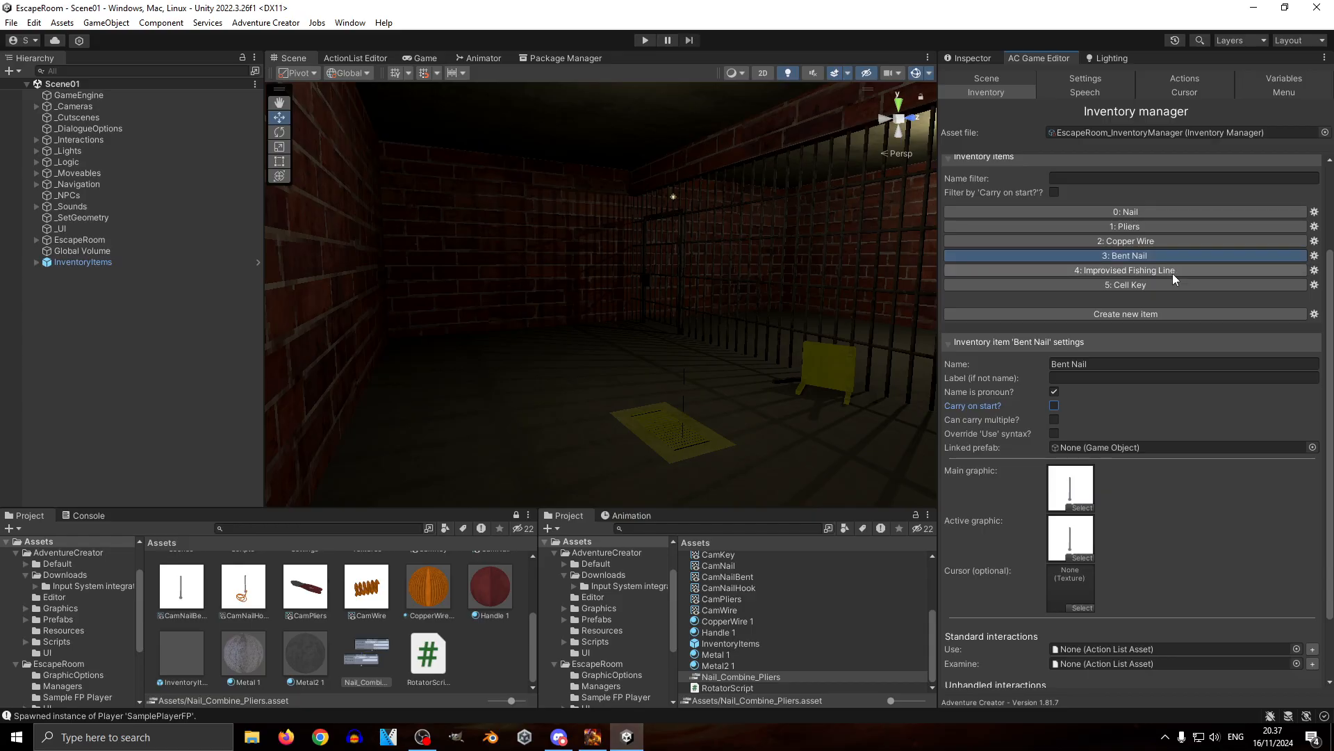
Step: Add a combine event with the Nail to the Copper Wire item and create a new action list for it
click(1142, 243)
scroll(1008, 436, down, 3)
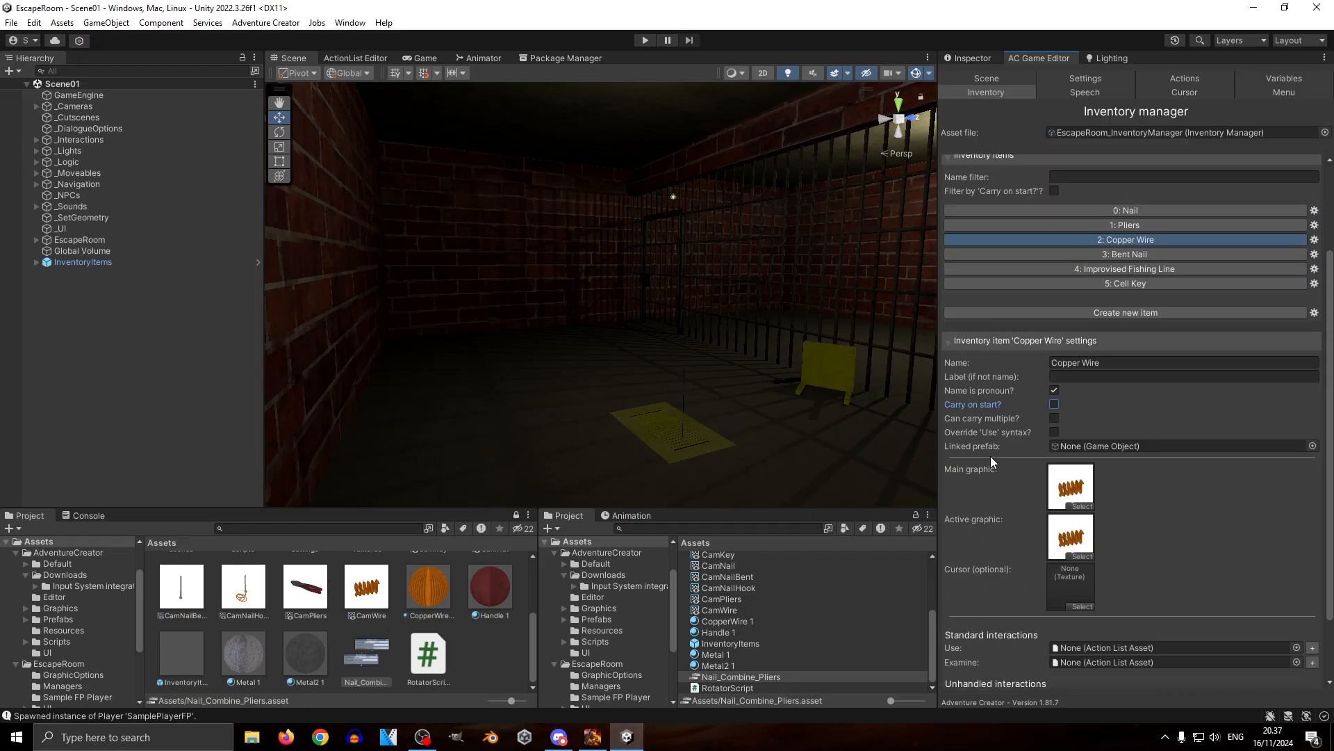
click(1044, 678)
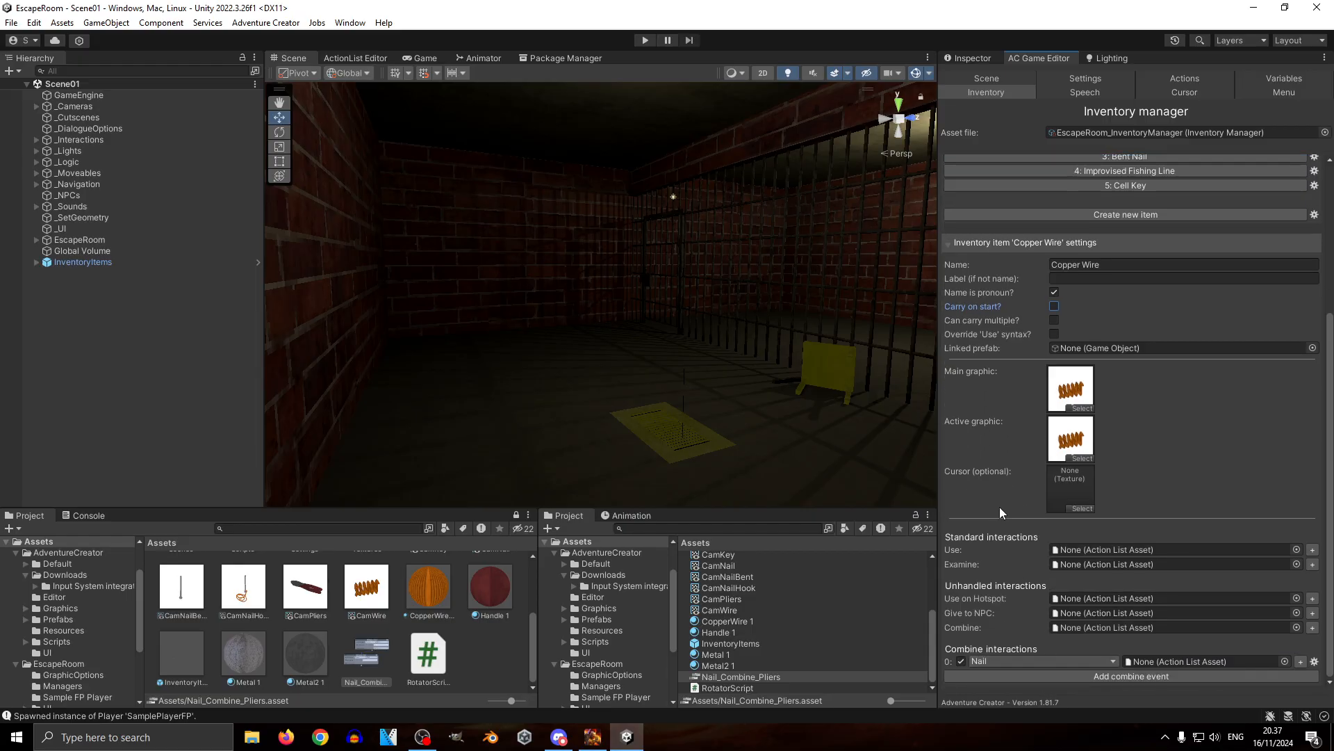
click(1302, 660)
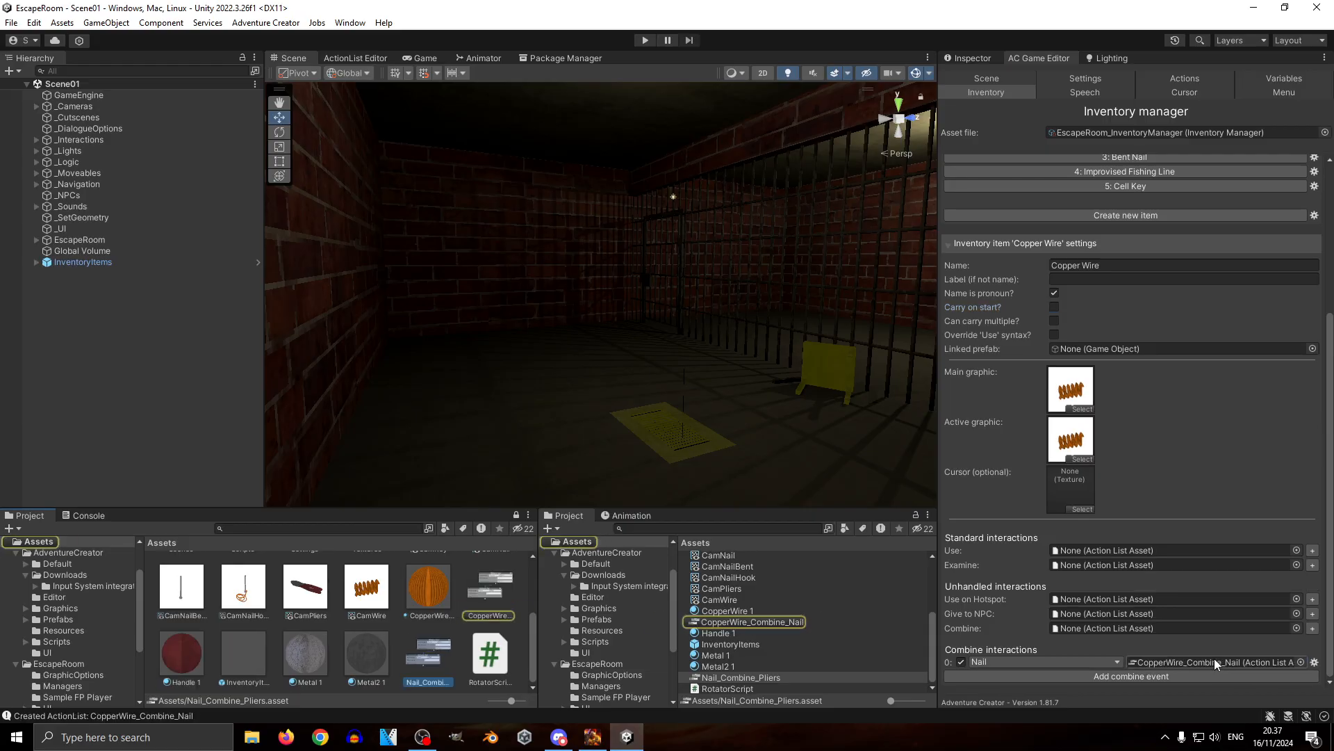
click(1164, 660)
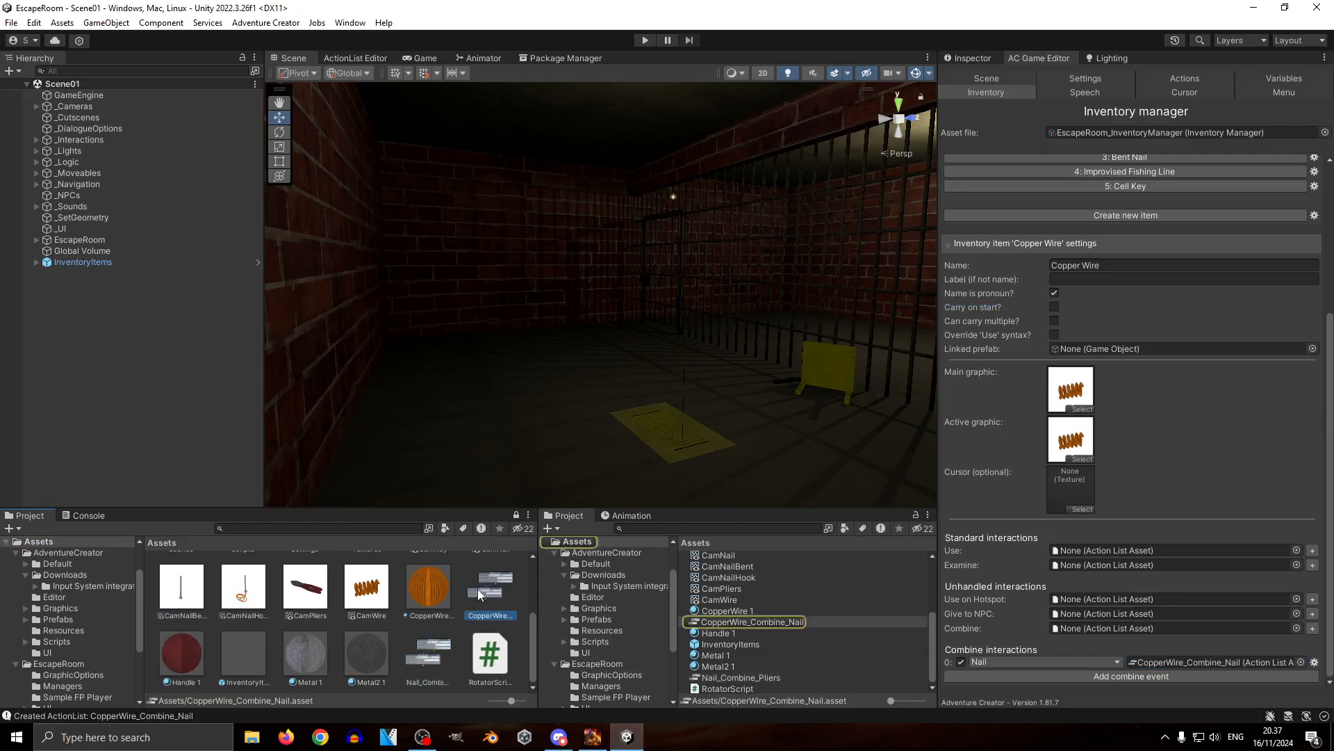
Step: Open the CopperWire_Combine_Nail action list and change its first action to Inventory: Add or remove with the Replace method
double_click(478, 589)
click(361, 112)
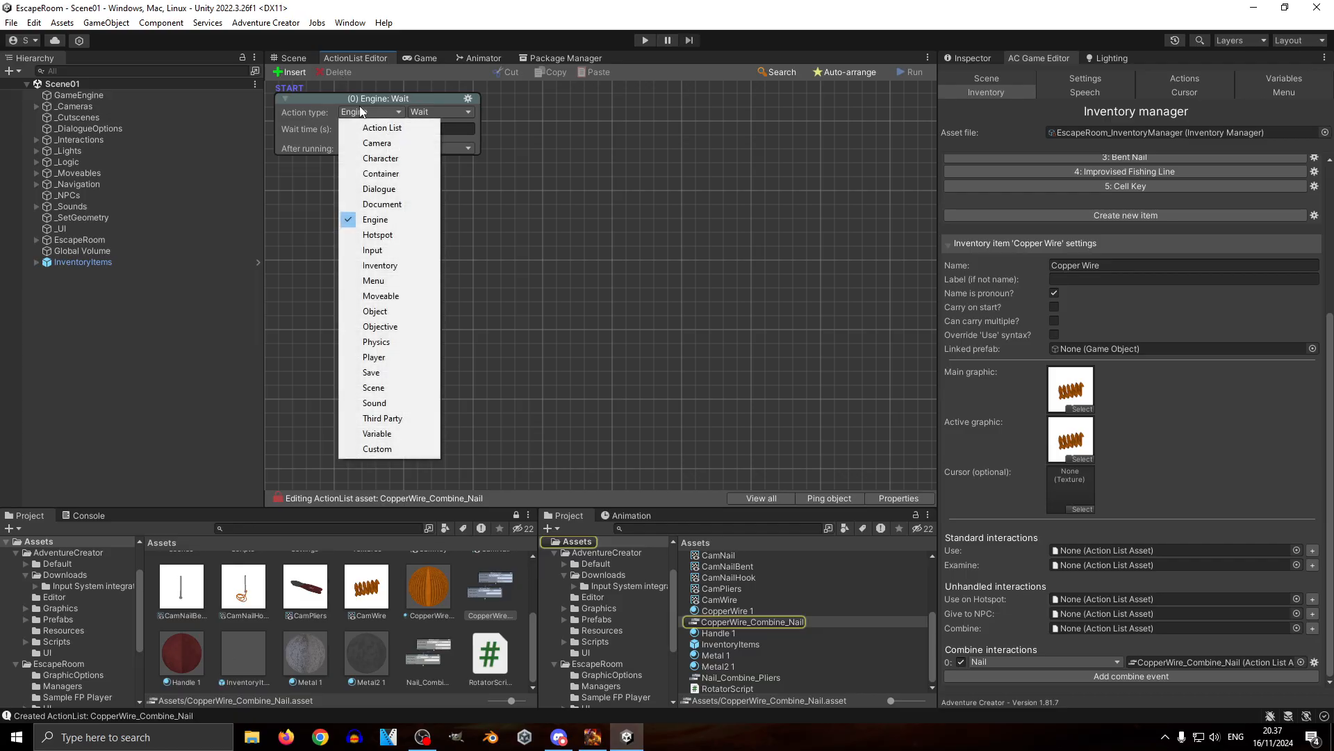
click(381, 265)
click(436, 128)
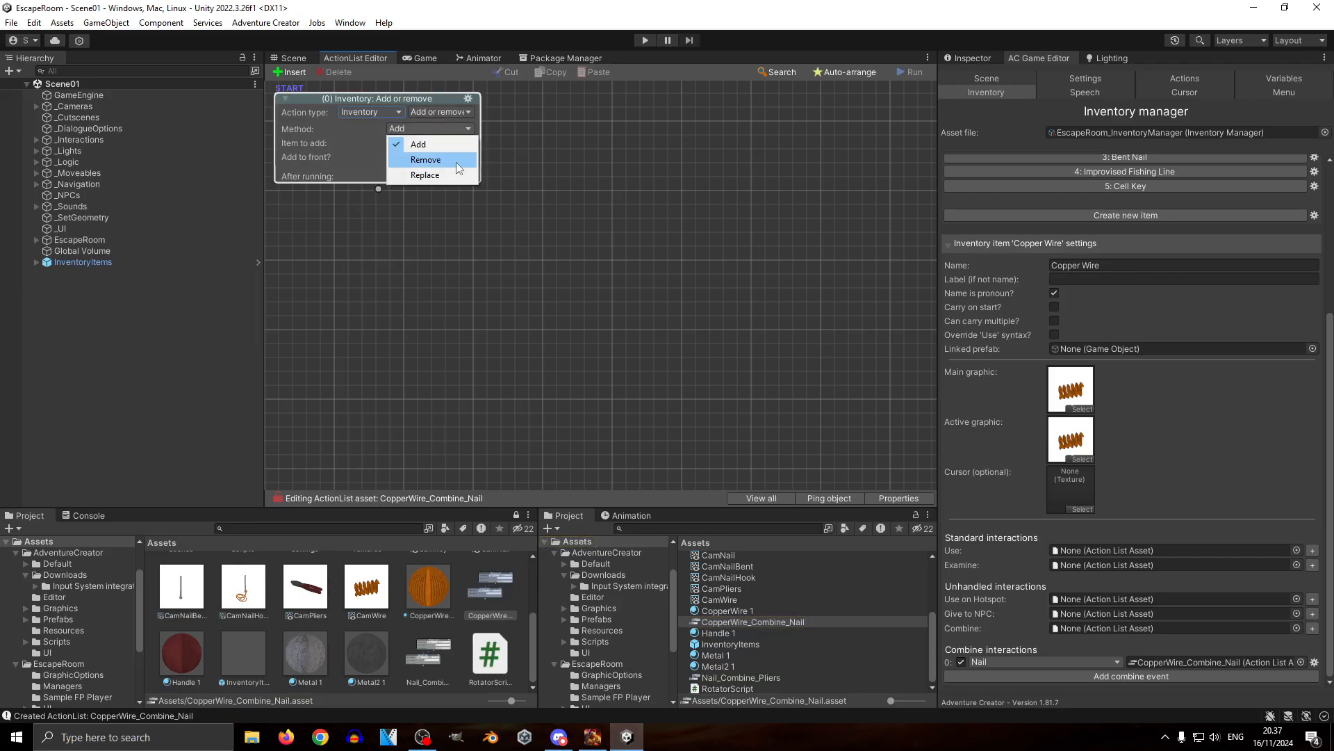
click(430, 174)
scroll(965, 369, up, 5)
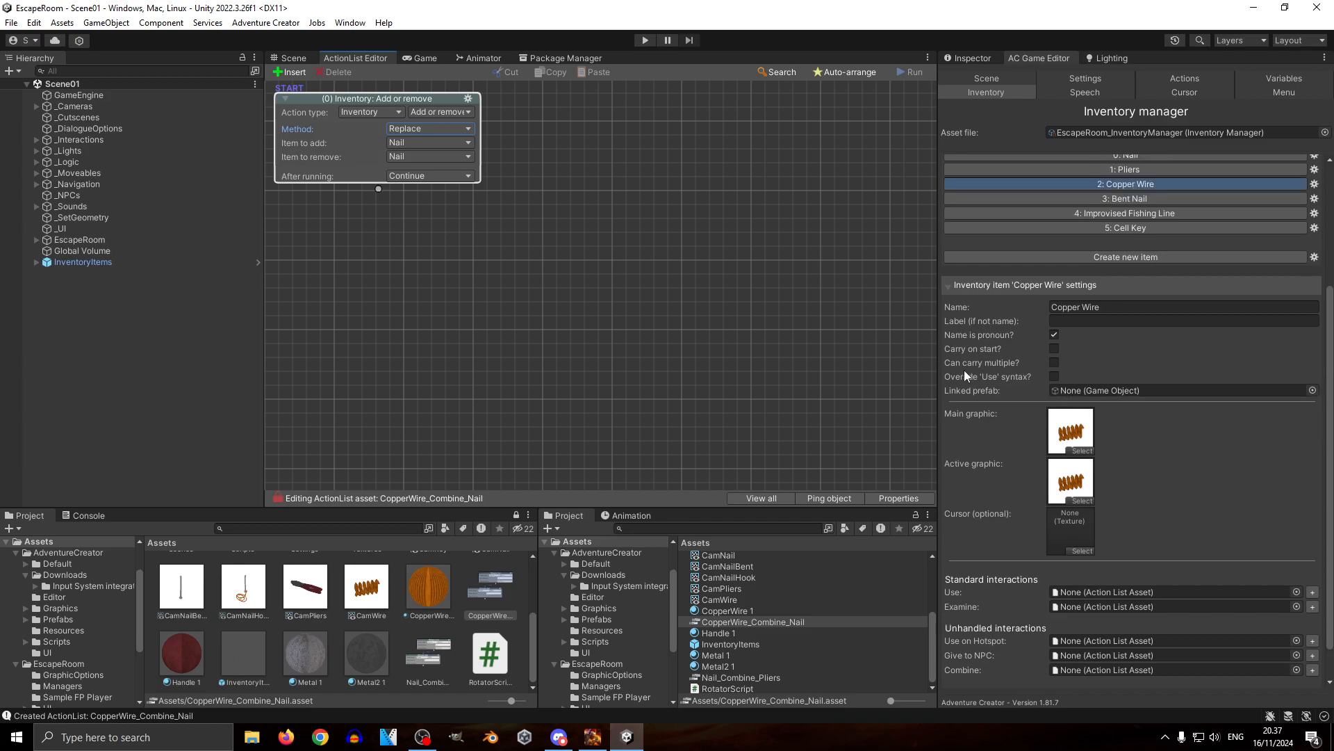
scroll(1006, 394, down, 2)
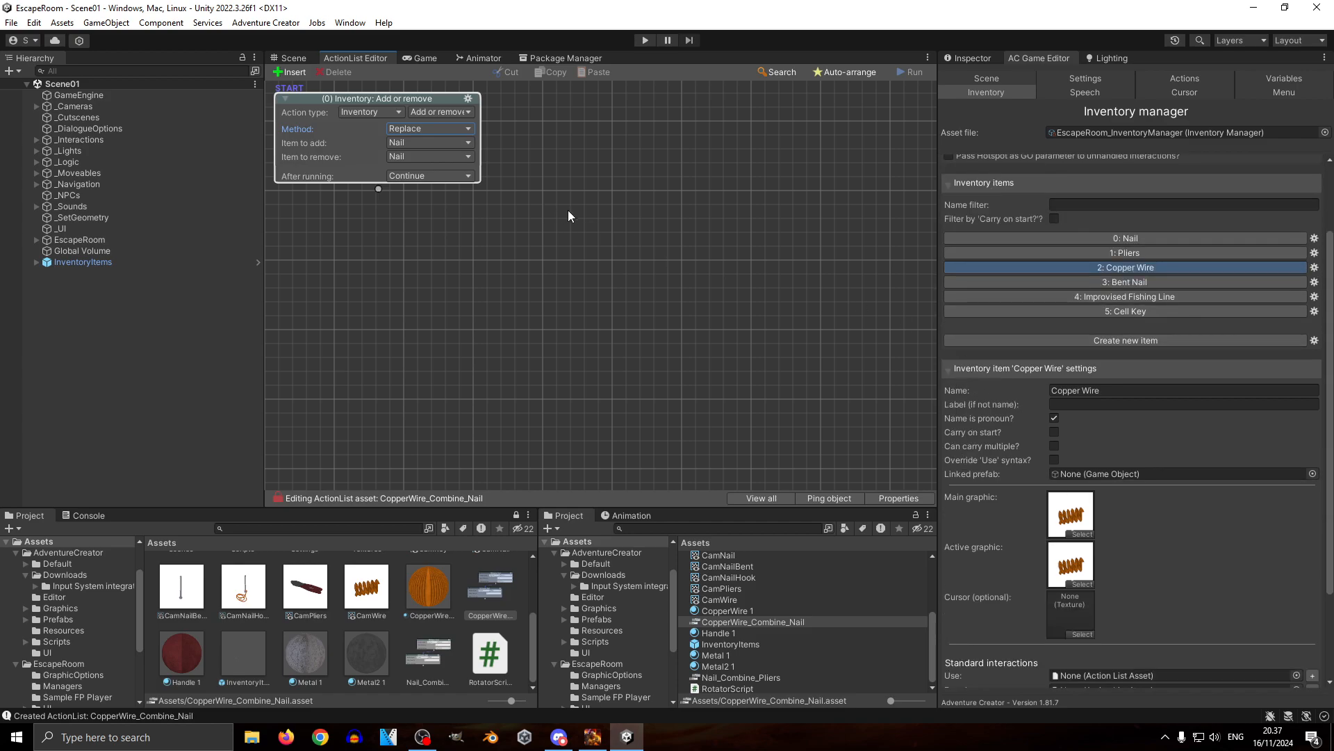
Step: Set the Replace action to add the Improvised Fishing Line and remove the Bent Nail
click(420, 142)
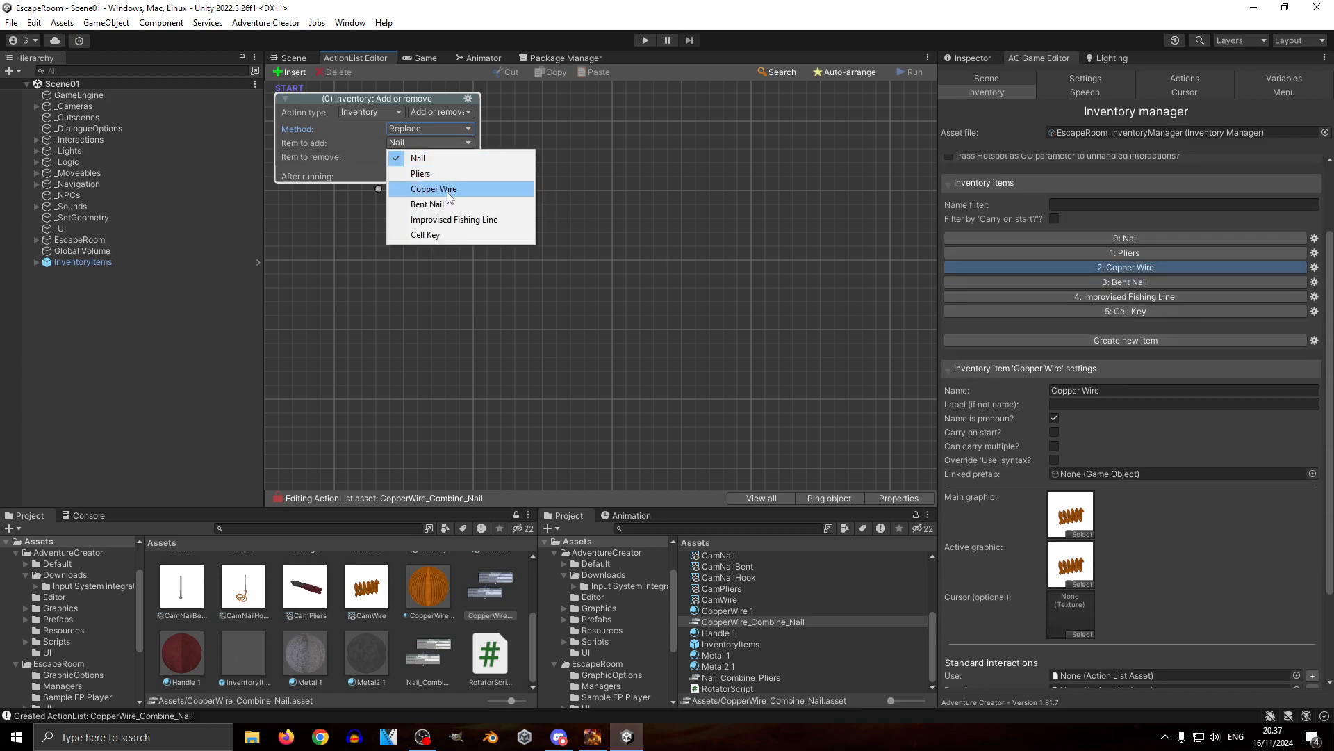
click(319, 160)
click(424, 157)
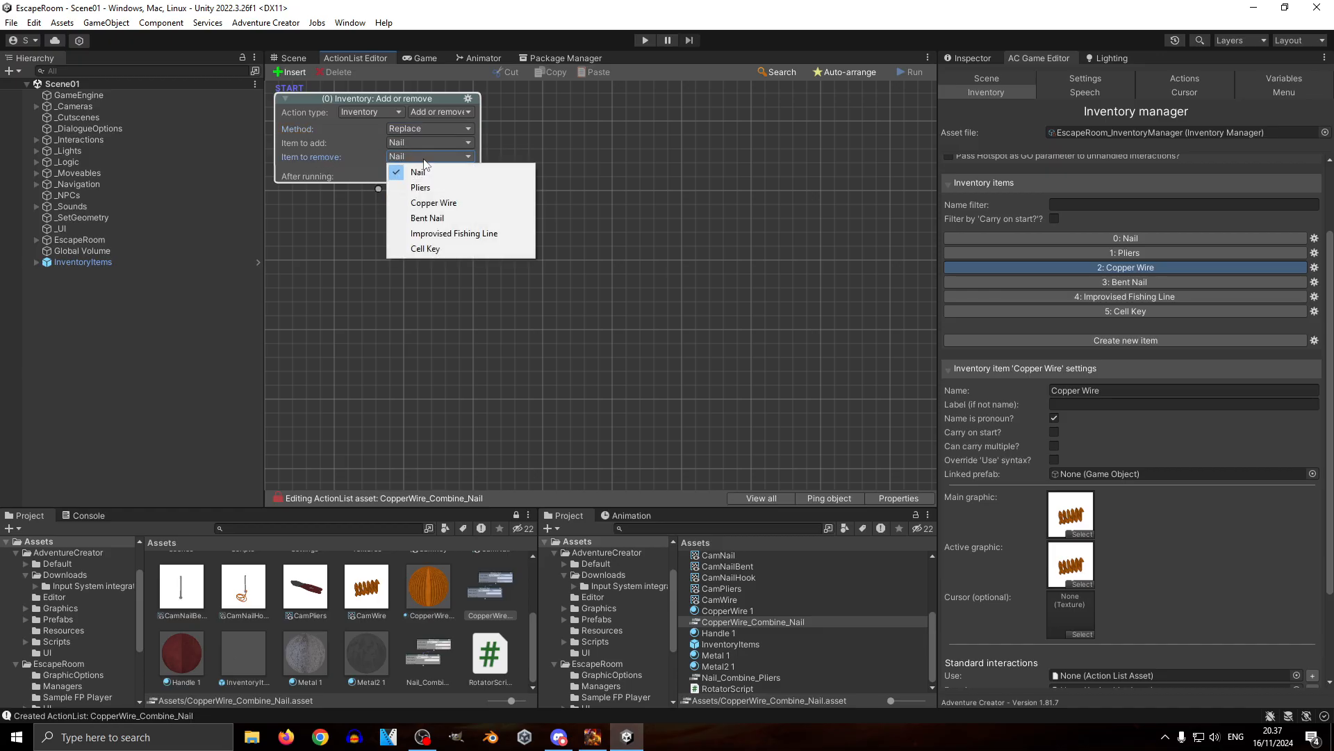
click(434, 218)
click(423, 147)
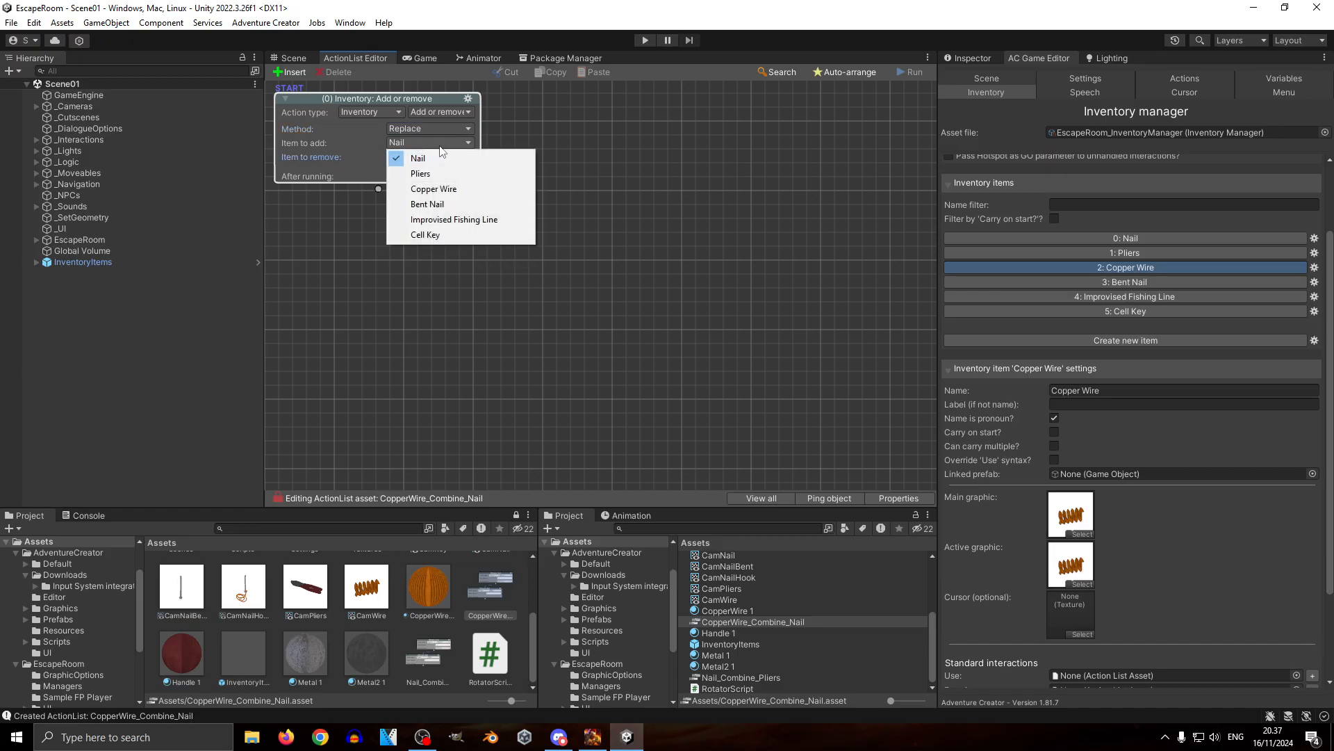
click(465, 221)
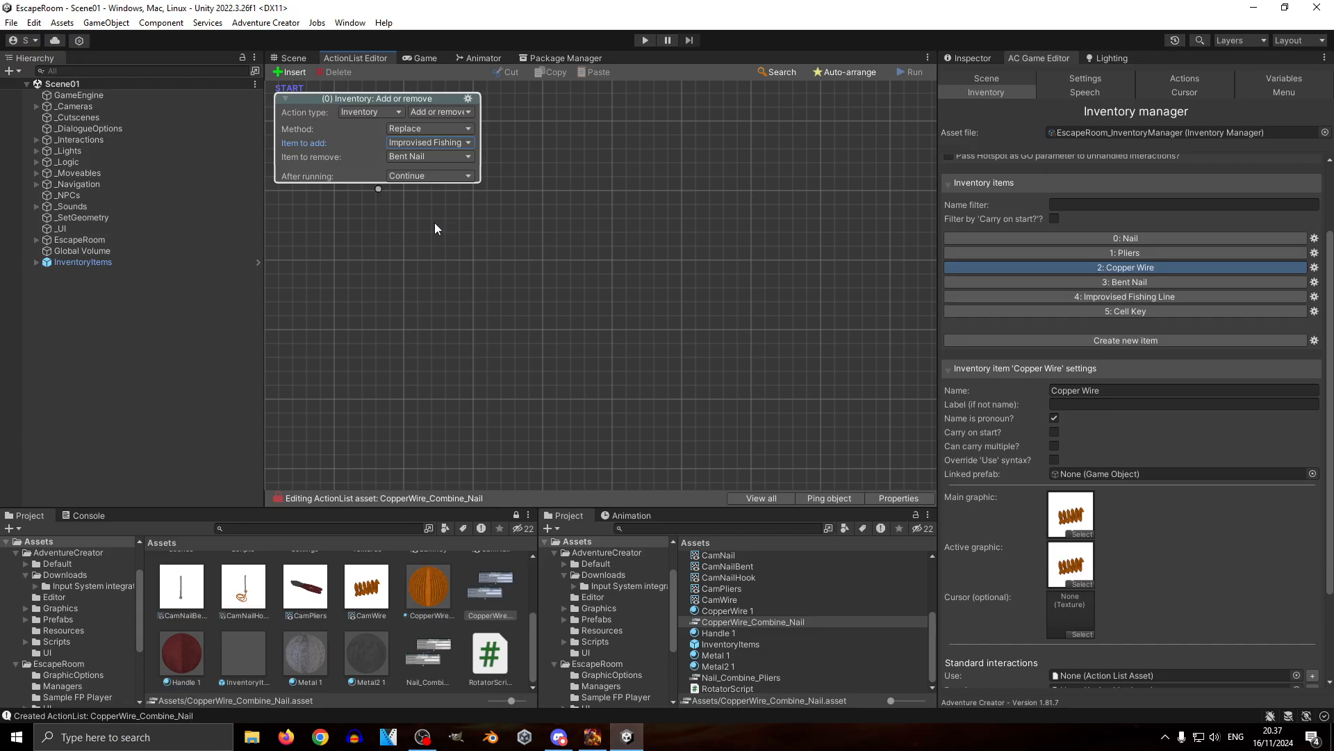
click(1079, 298)
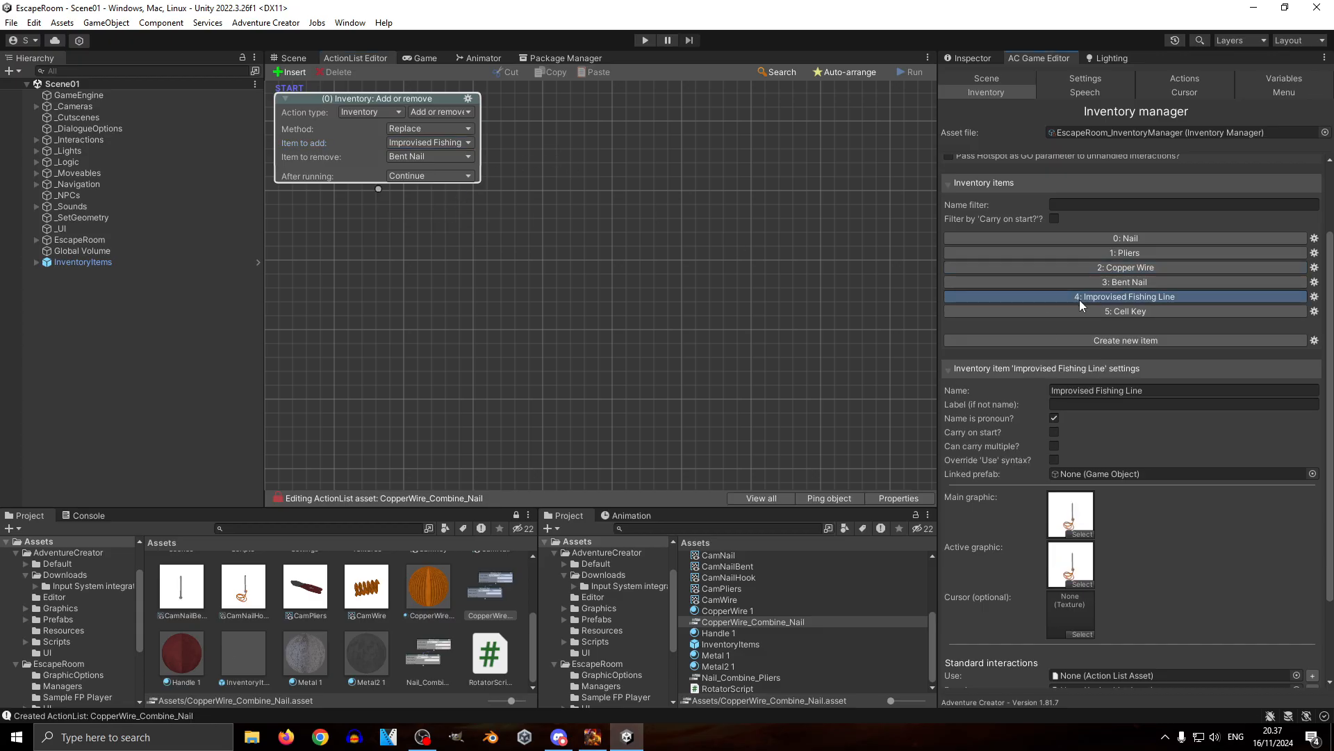
click(1098, 267)
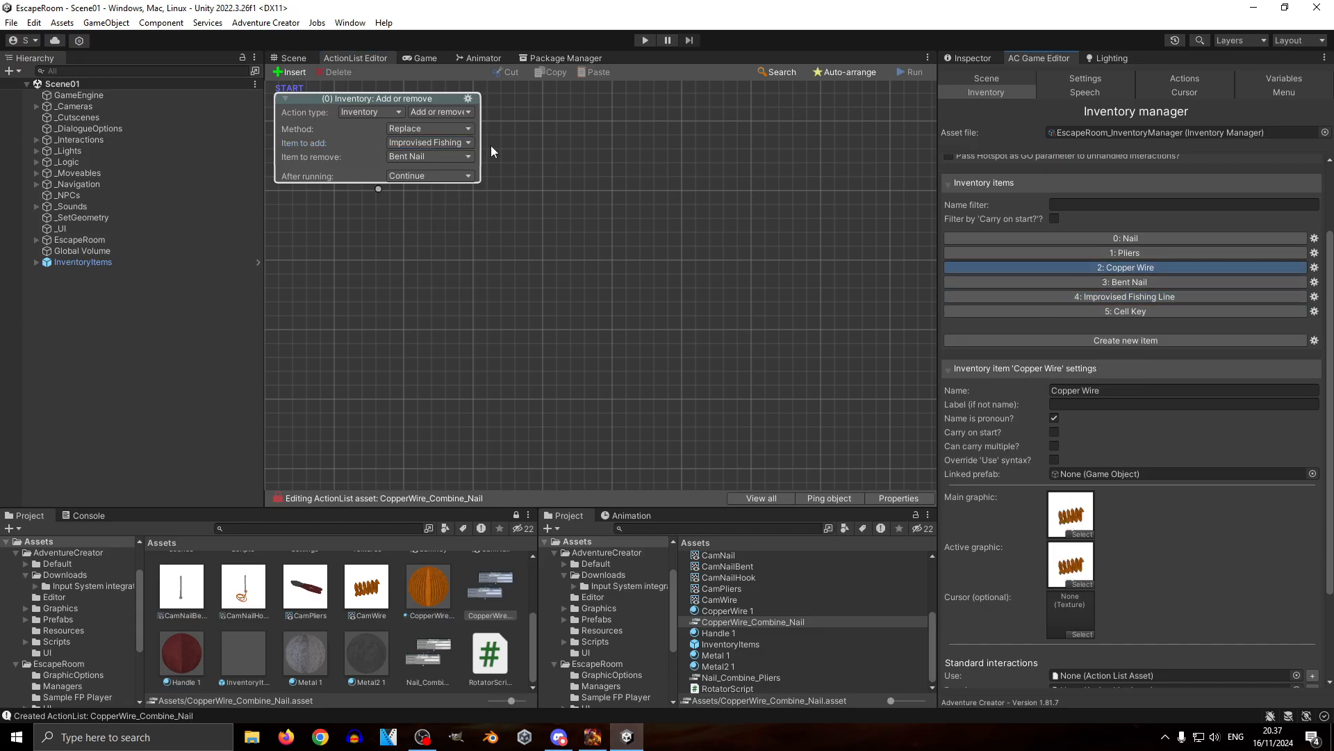
Step: Connect a second Inventory: Add or remove action that removes the Copper Wire, and auto-arrange the action list
drag(378, 188, 381, 257)
click(373, 253)
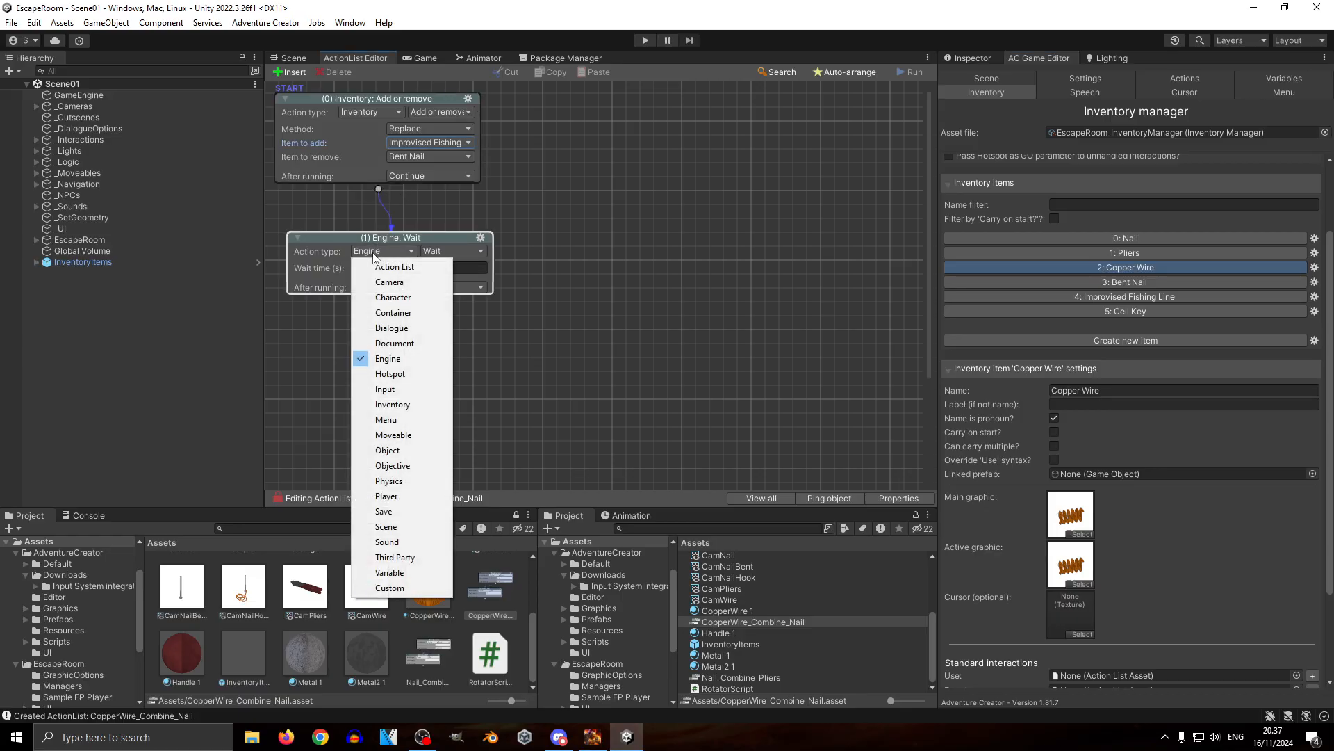
click(393, 405)
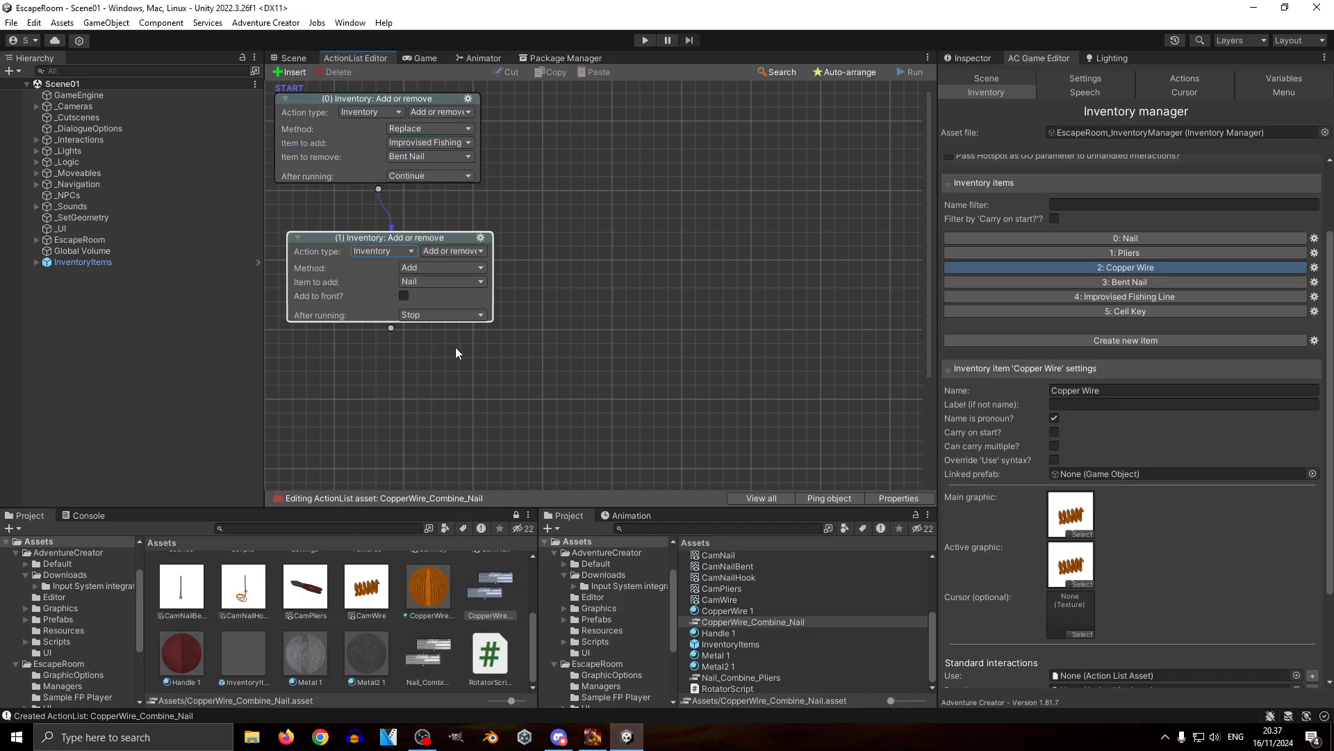
click(445, 268)
click(456, 293)
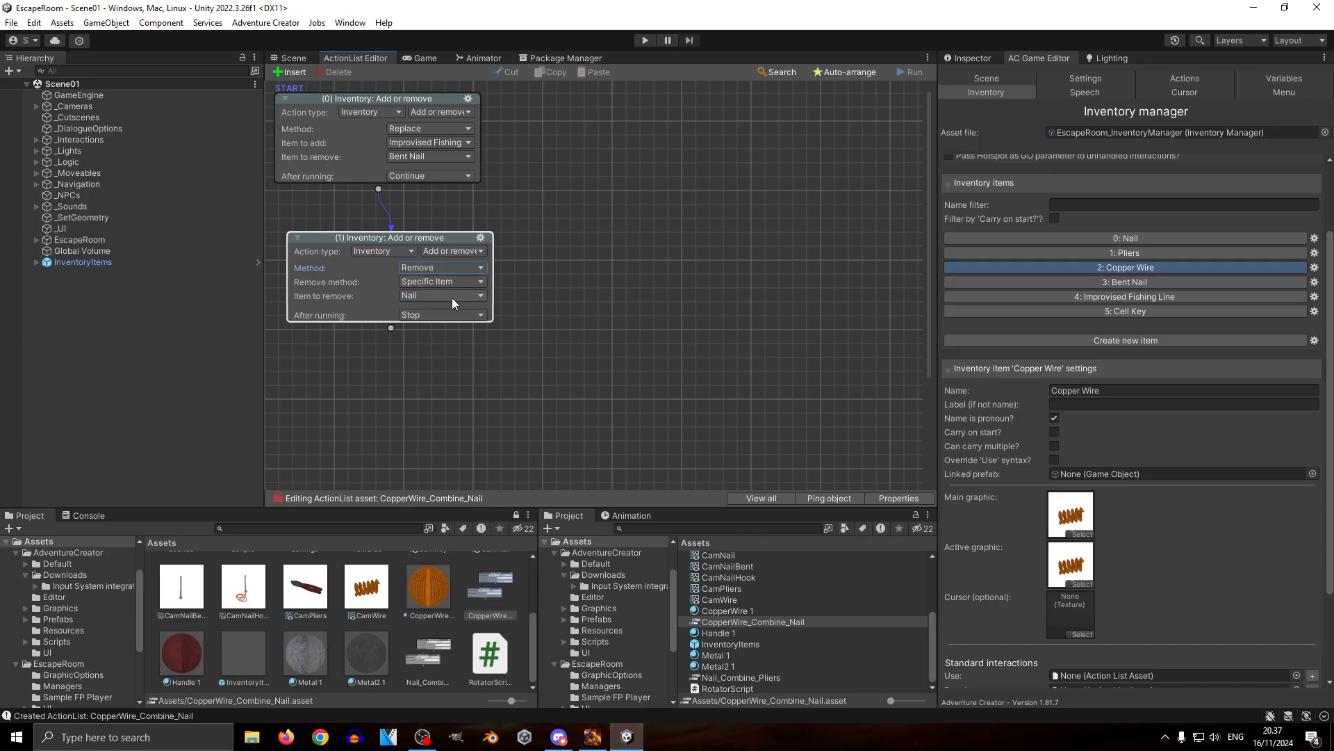
click(452, 297)
click(462, 342)
right_click(577, 217)
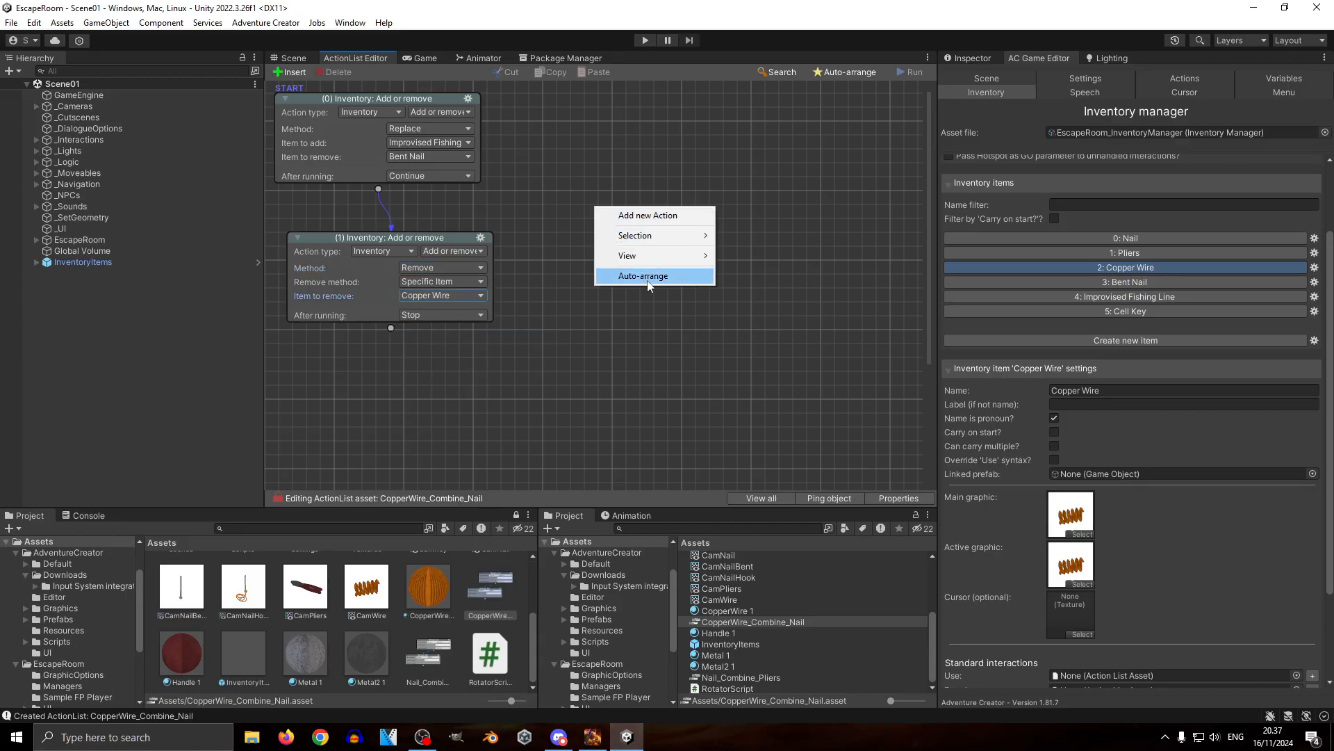
click(648, 278)
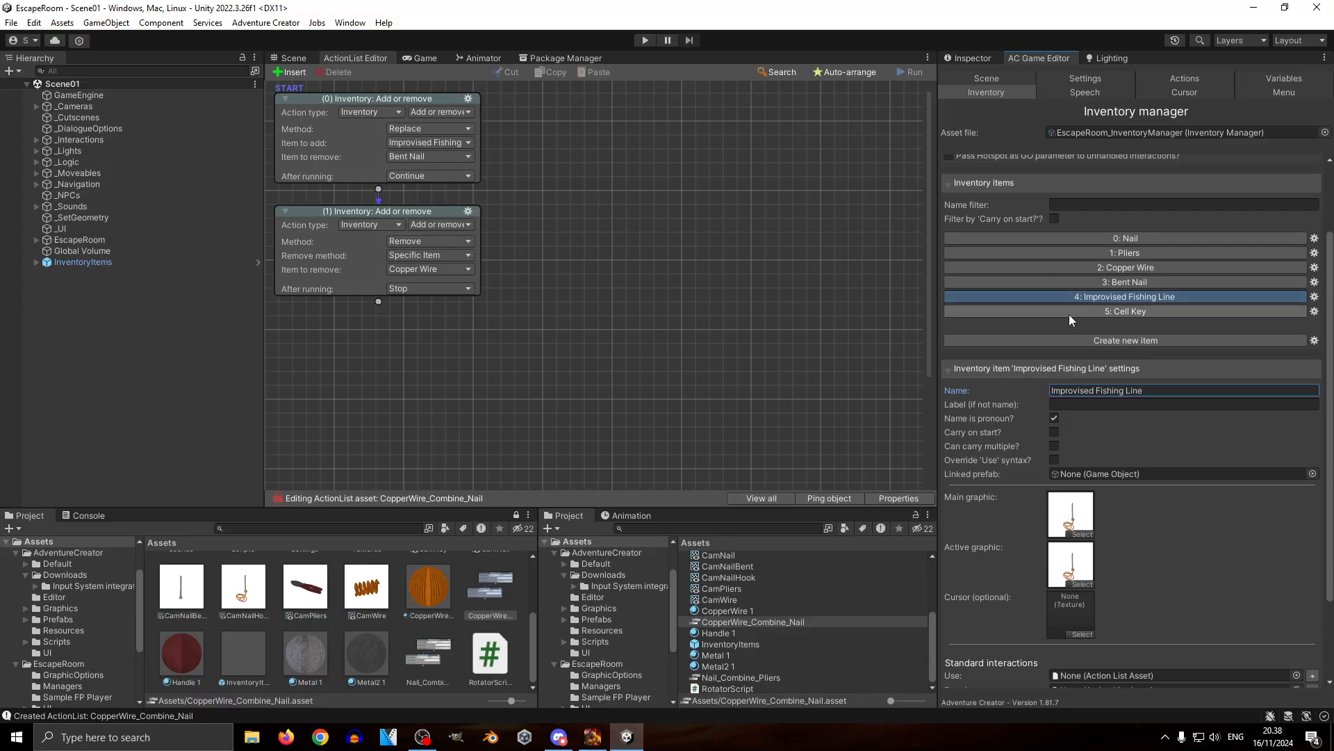
Step: Add a combine event with the Nail to the Bent Nail inventory item, and return to the Scene view
click(1099, 281)
scroll(1002, 466, down, 3)
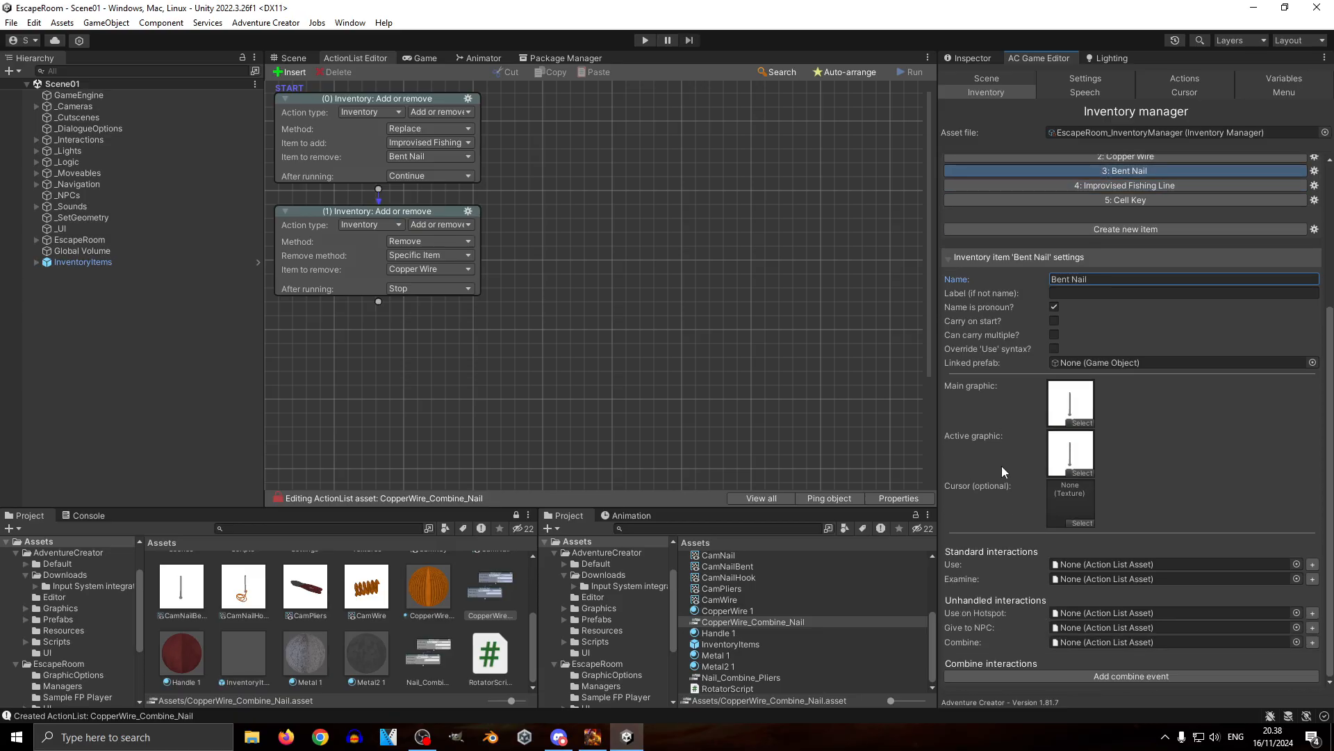
scroll(1002, 464, up, 2)
click(1112, 239)
scroll(1015, 482, down, 2)
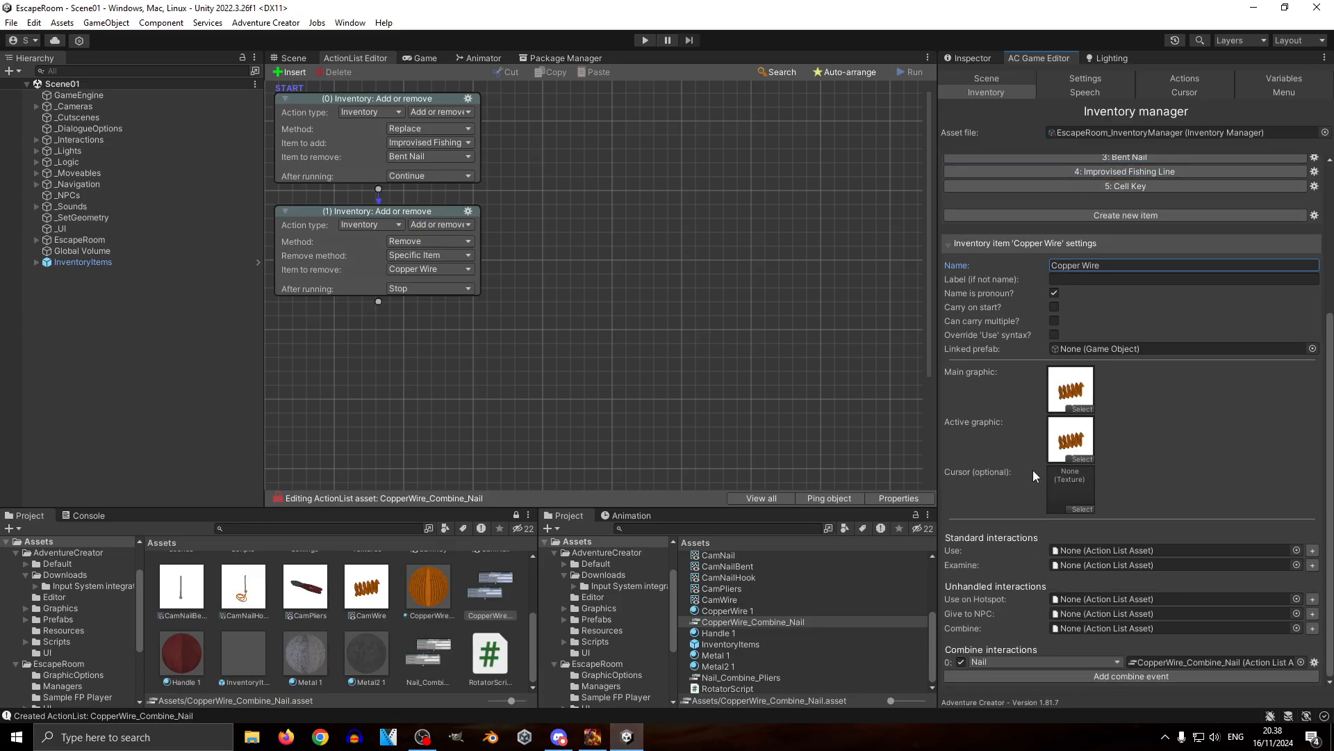
scroll(1032, 536, up, 2)
click(1112, 240)
scroll(1007, 482, down, 3)
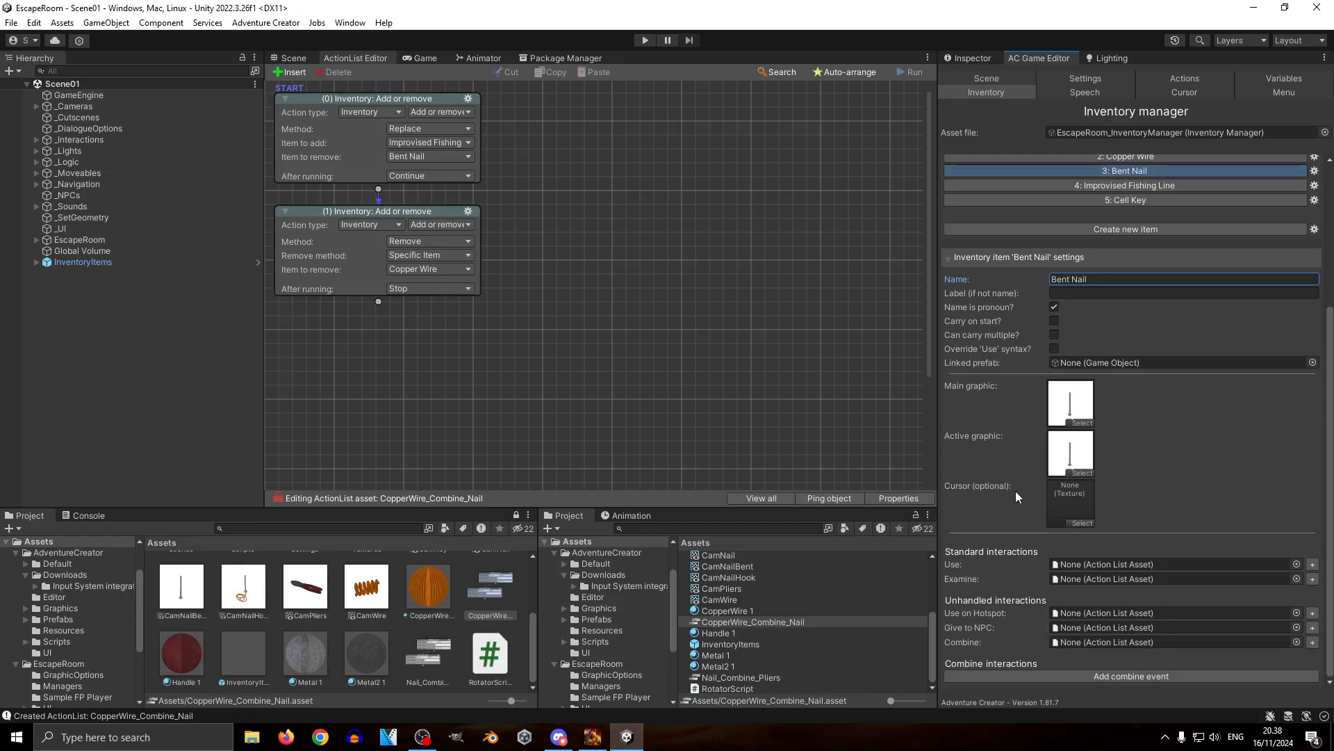
scroll(1042, 612, down, 1)
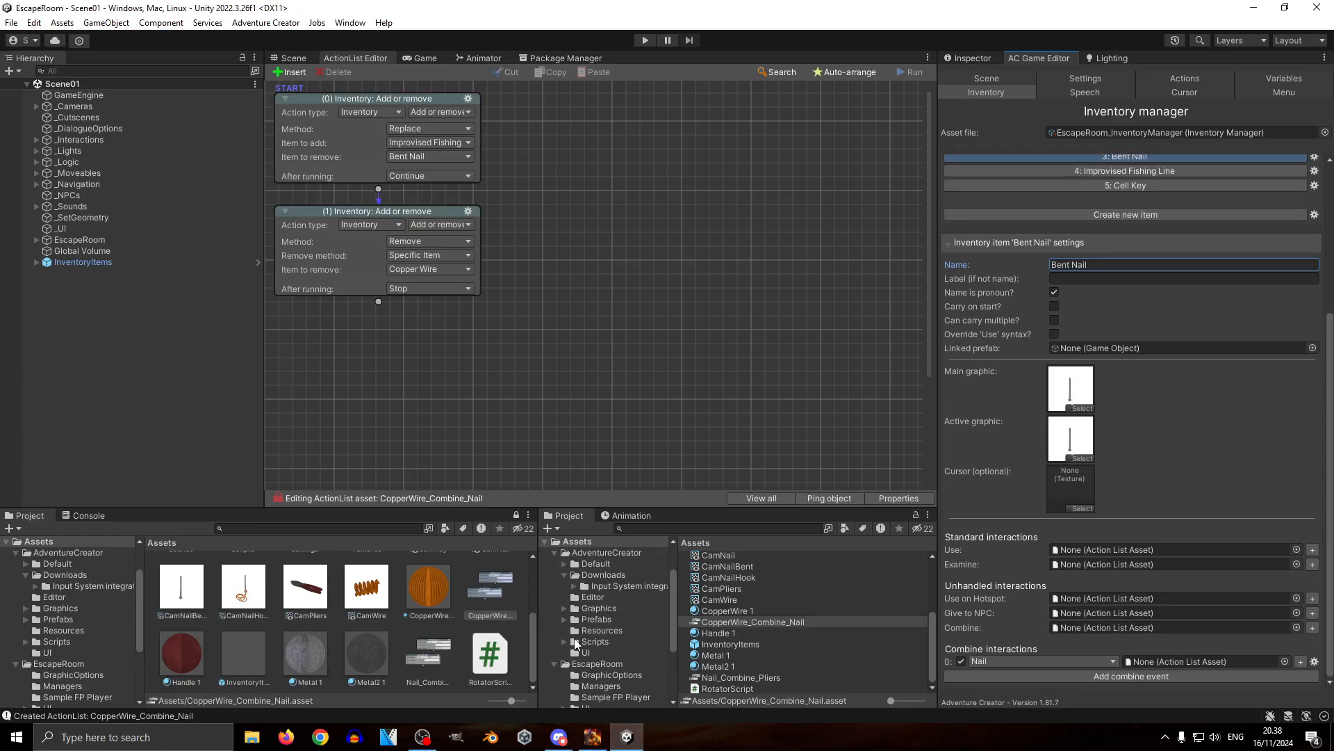
scroll(1195, 665, up, 8)
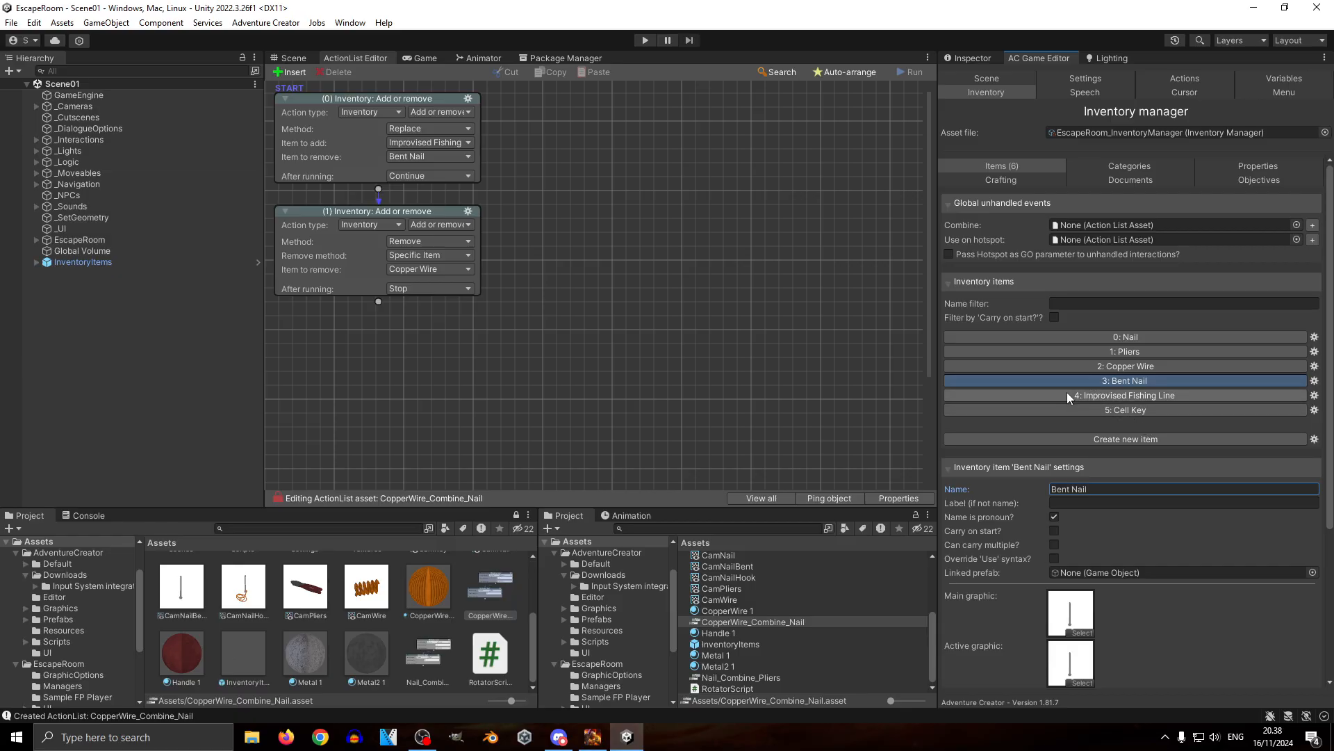
click(293, 58)
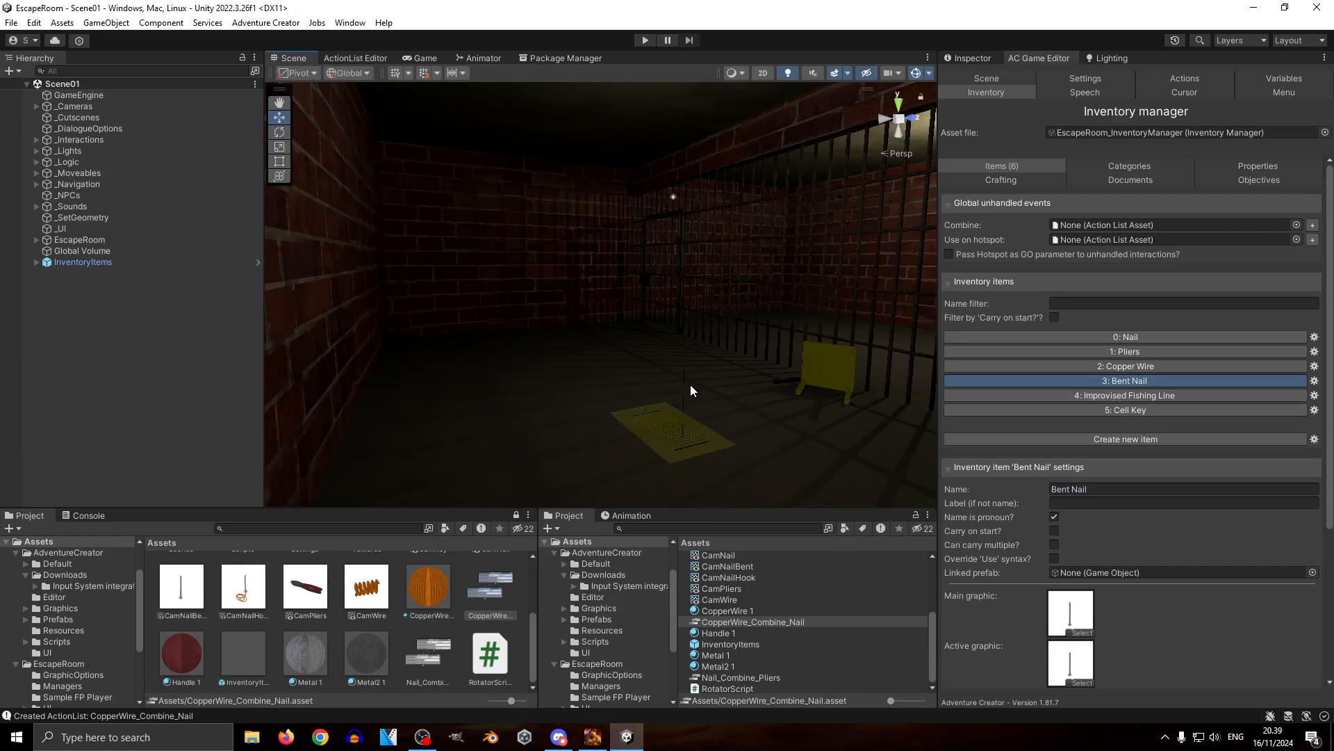
Step: Add an inventory interaction to the MetalGrate object's Hotspot and set its inventory item to Improvised Fishing Line
right_drag(636, 433, 724, 367)
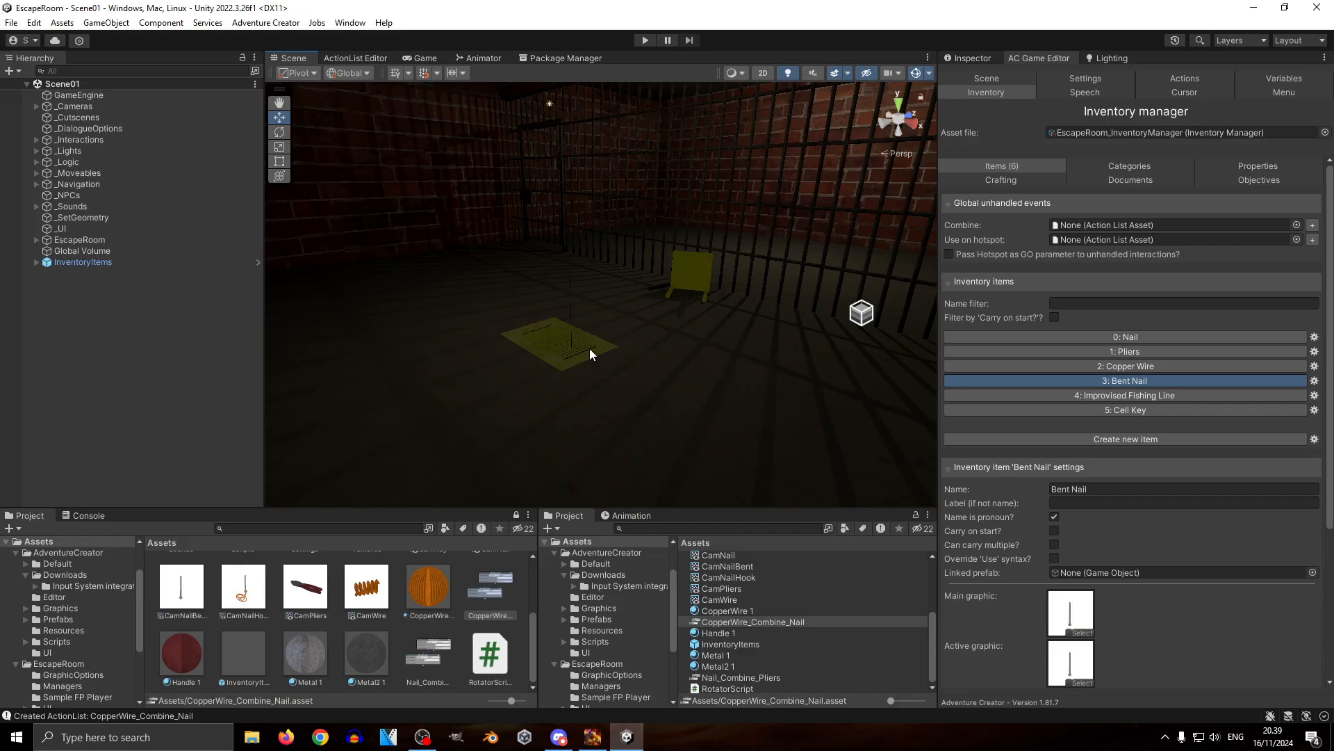
click(534, 339)
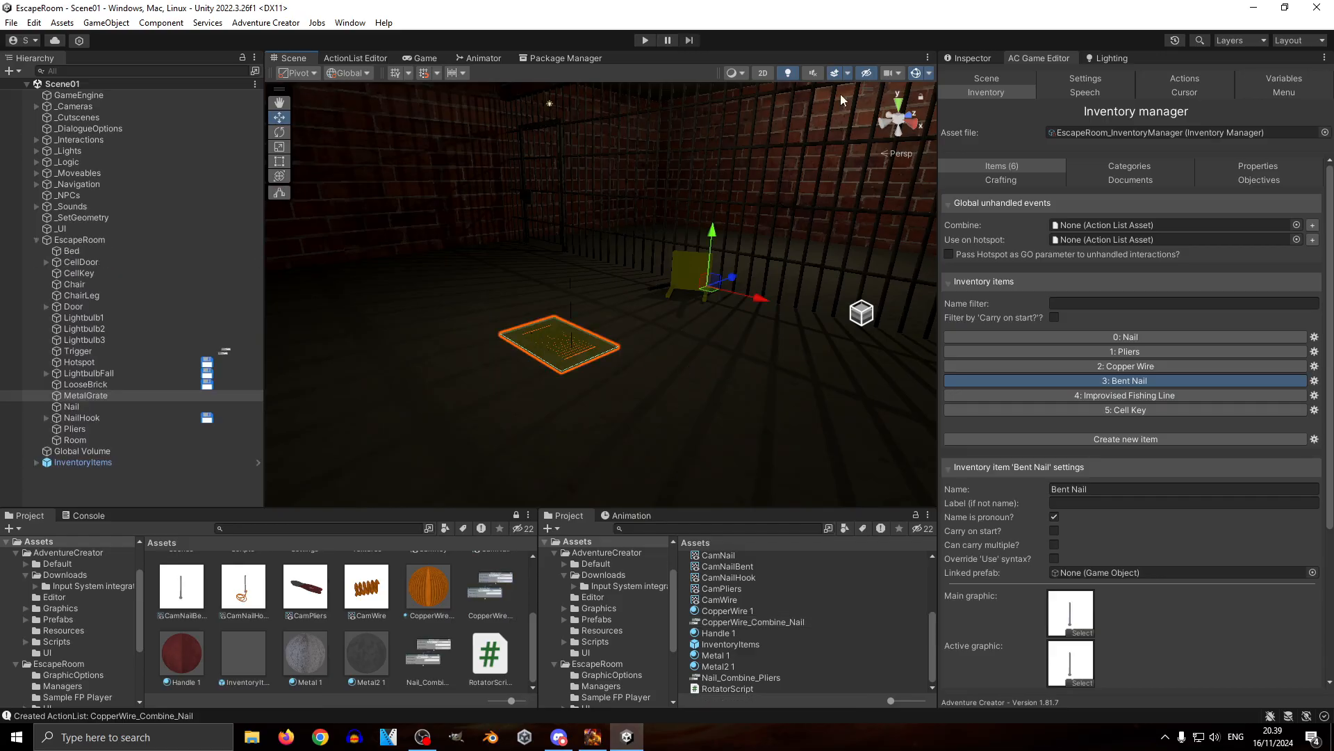
click(987, 57)
scroll(986, 427, down, 3)
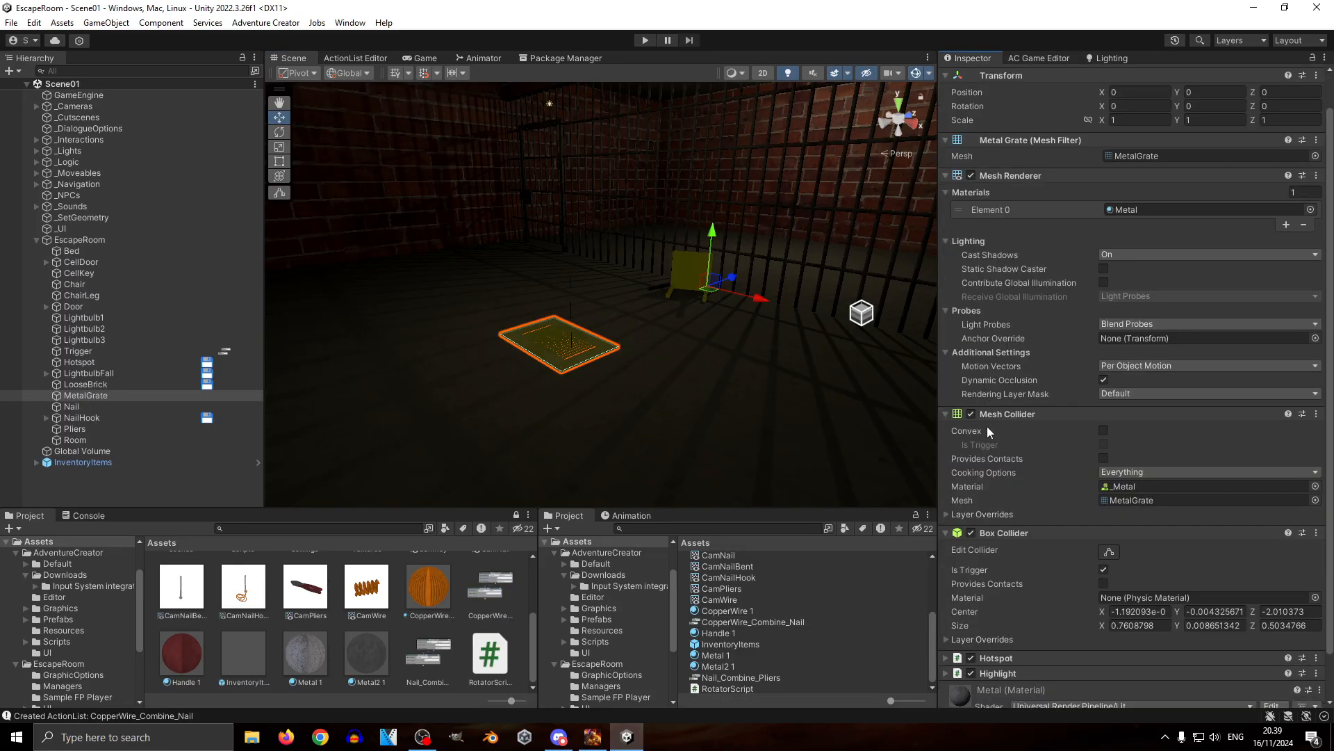
click(1049, 608)
scroll(1058, 485, down, 8)
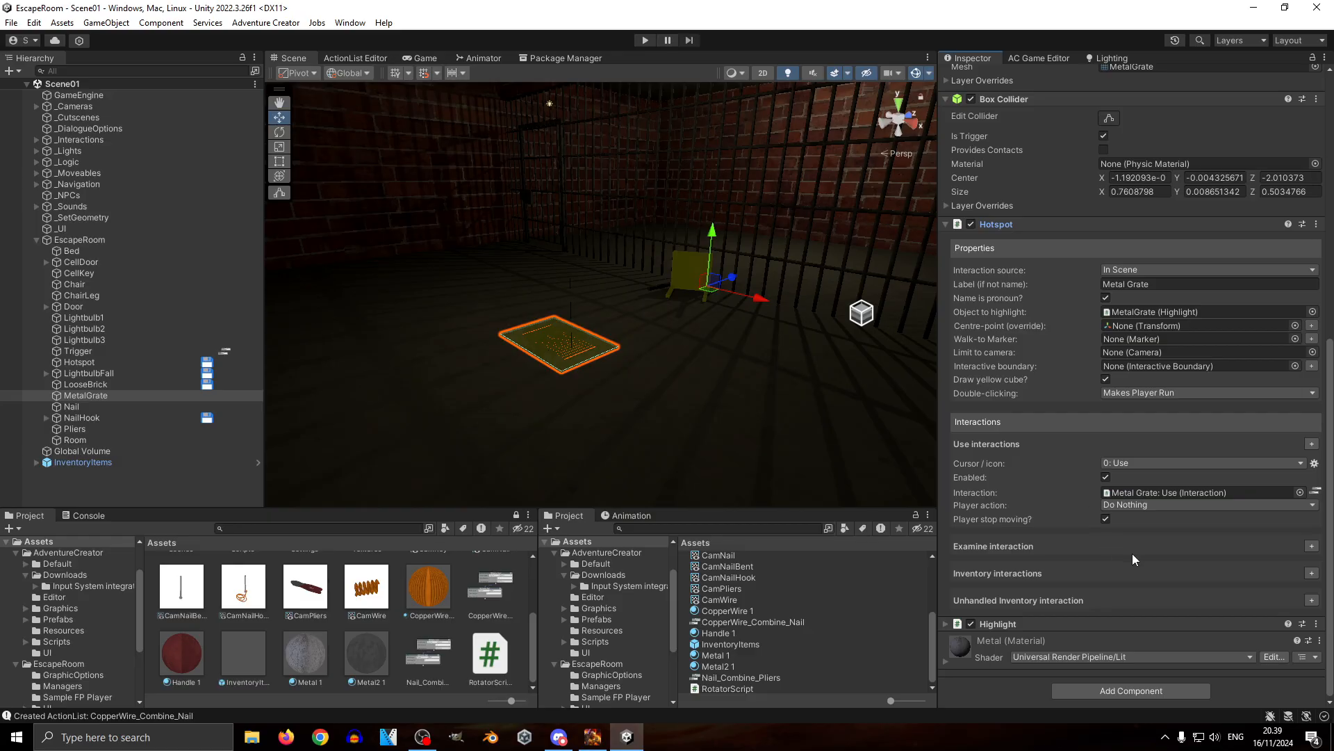
click(1313, 576)
scroll(1153, 554, down, 3)
click(1150, 516)
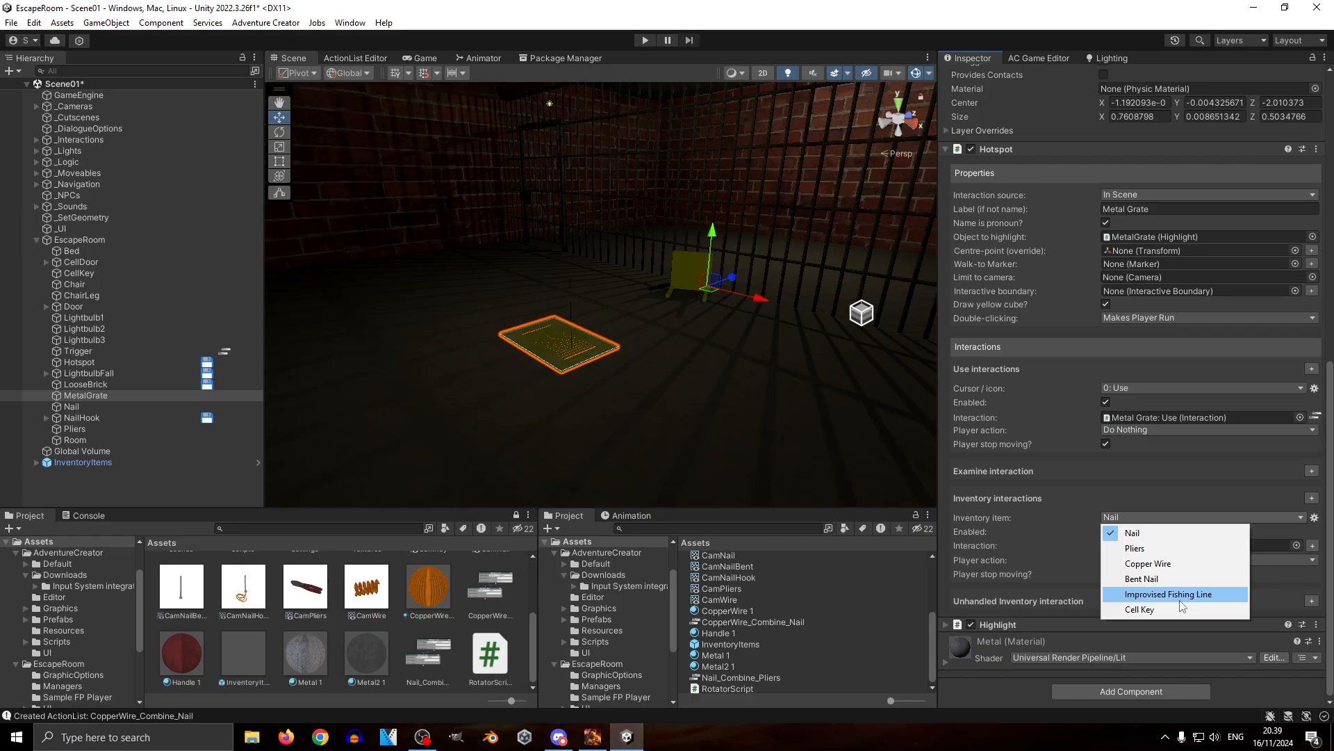
click(1180, 596)
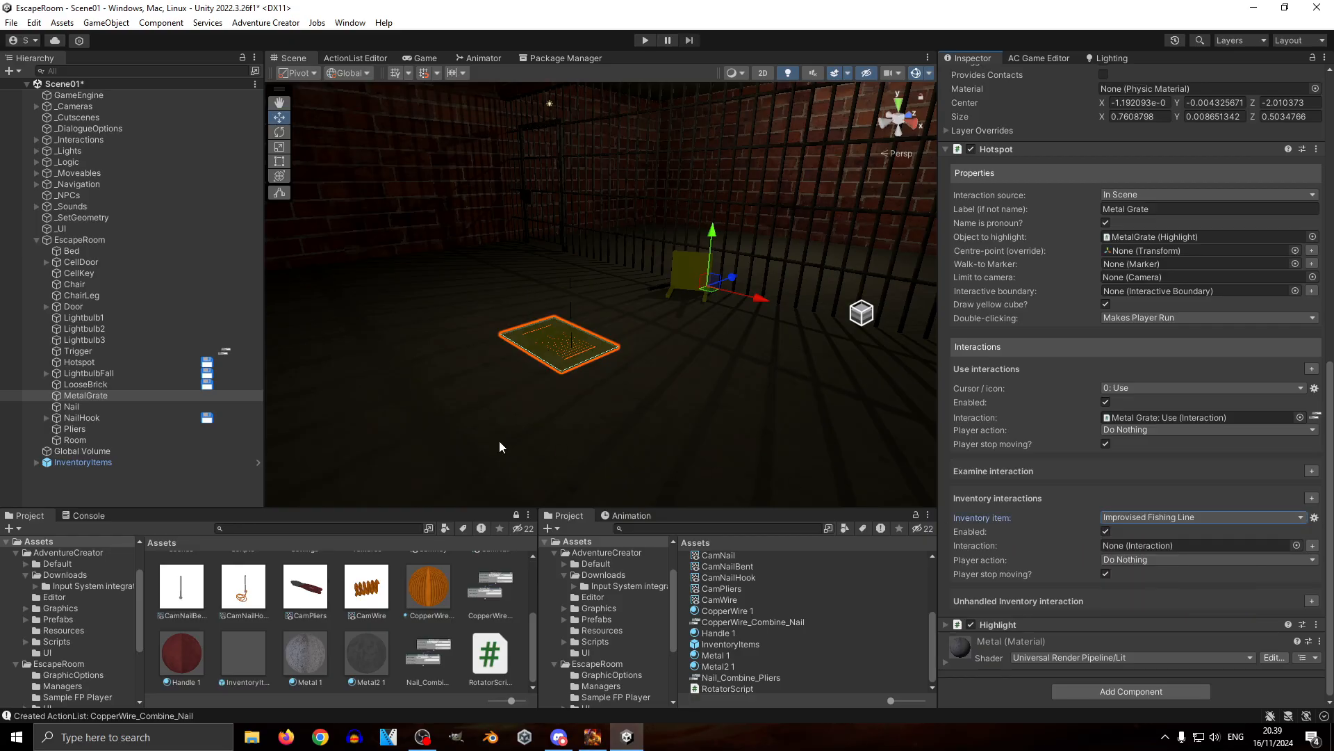
Step: Create the interaction for the Metal Grate's Improvised Fishing Line entry and open its action list for editing
right_drag(588, 405, 746, 579)
key(w)
key(f)
right_drag(695, 438, 748, 350)
key(w)
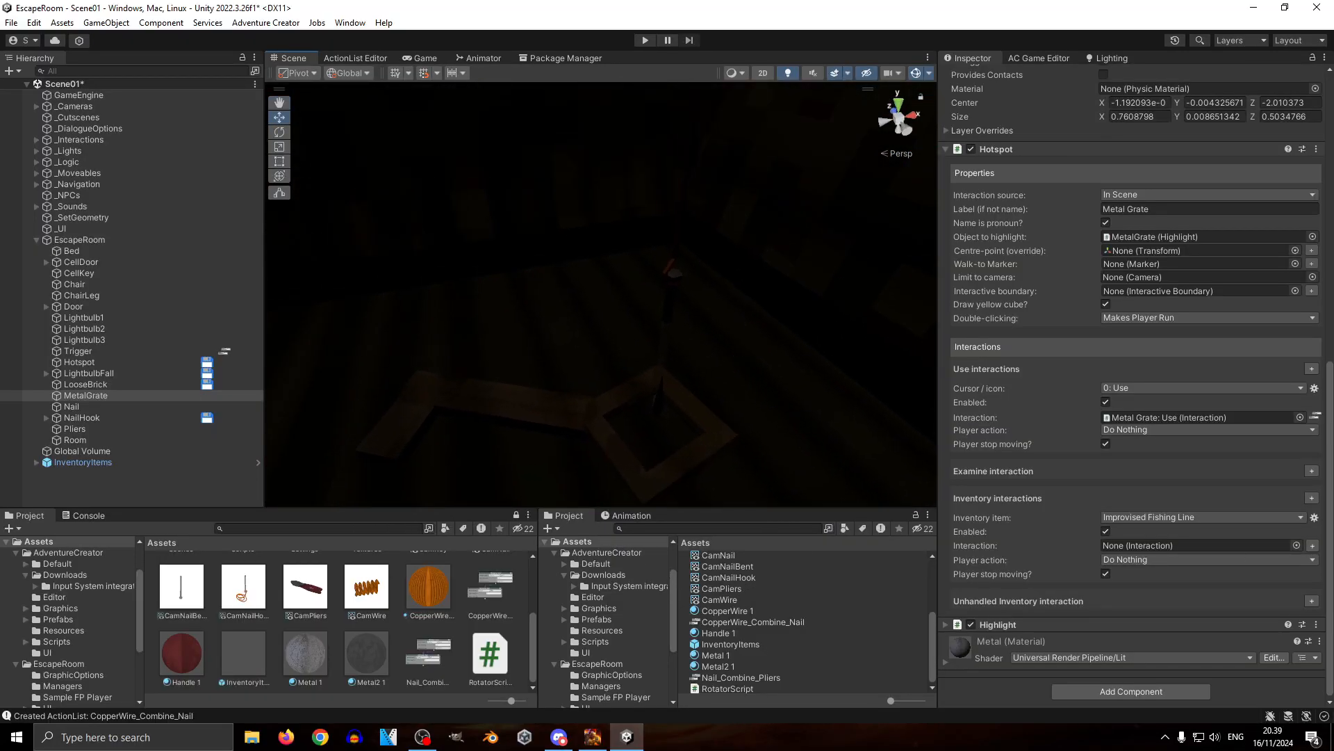
click(1312, 546)
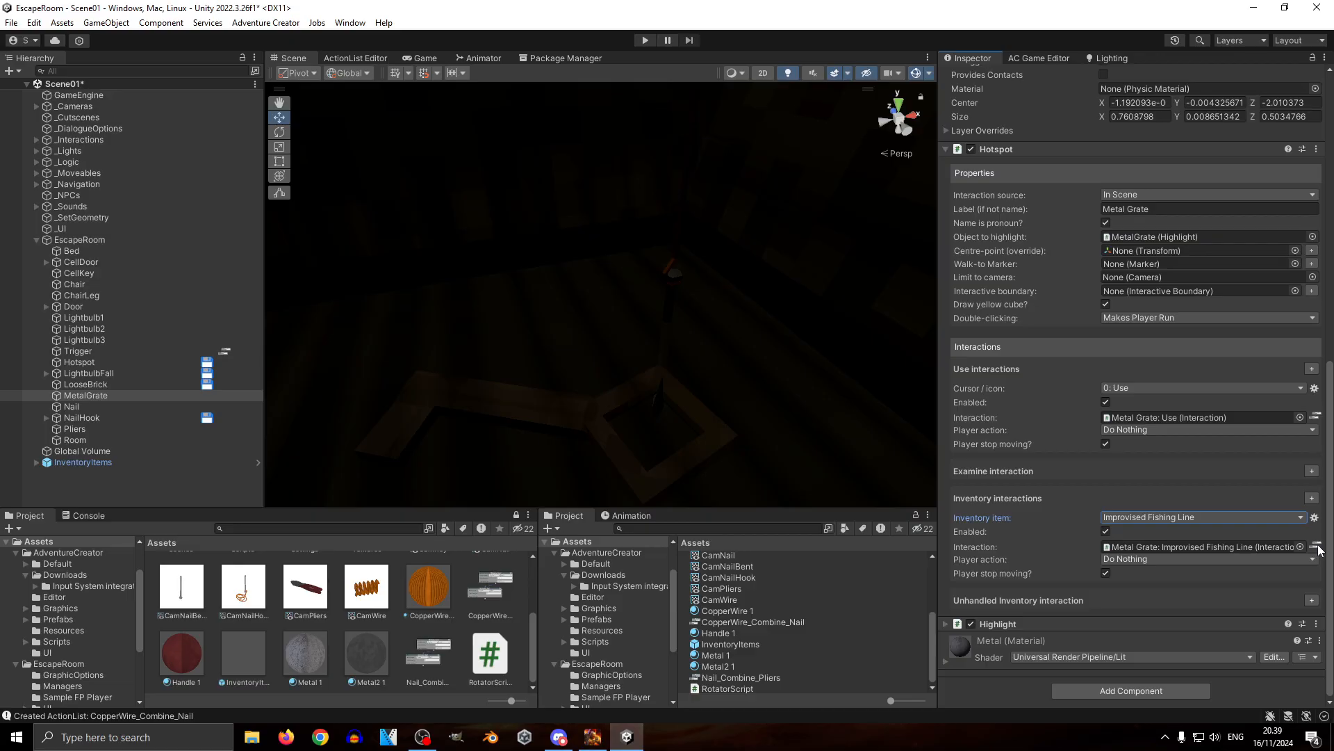
click(1253, 547)
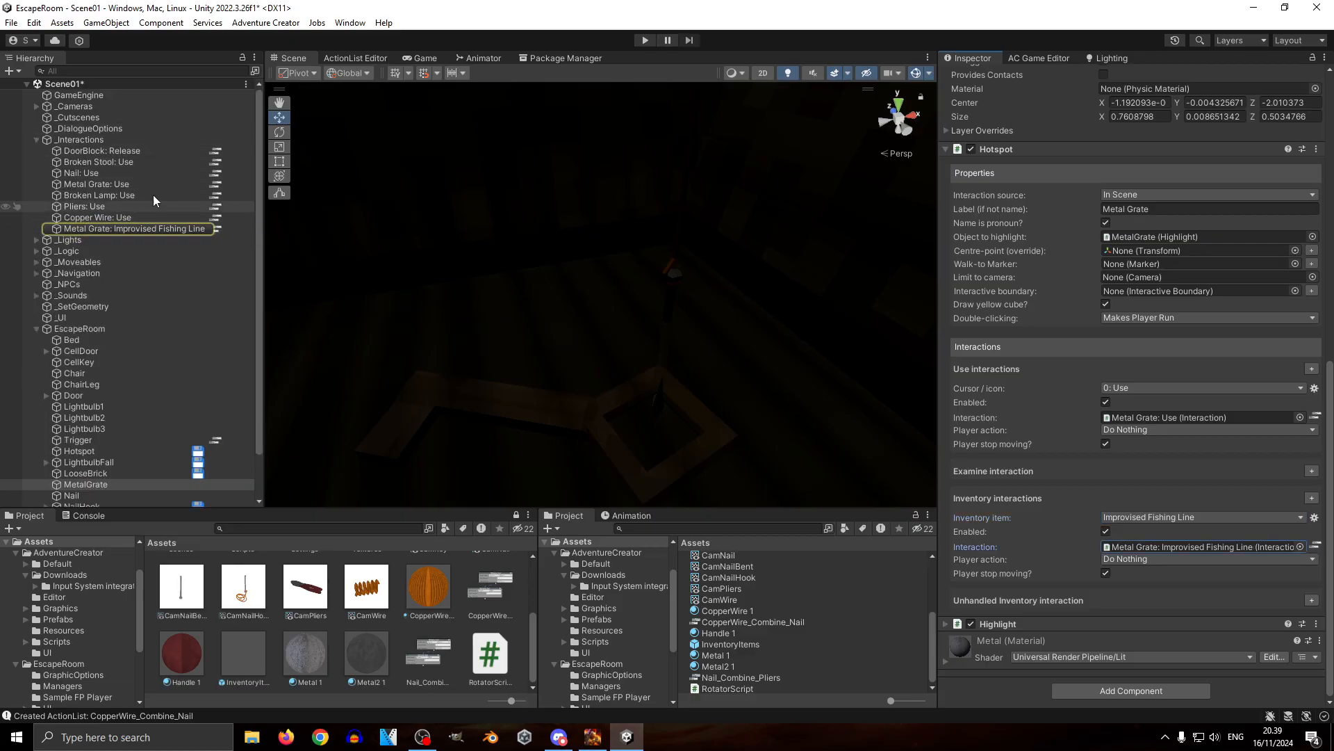
click(1315, 546)
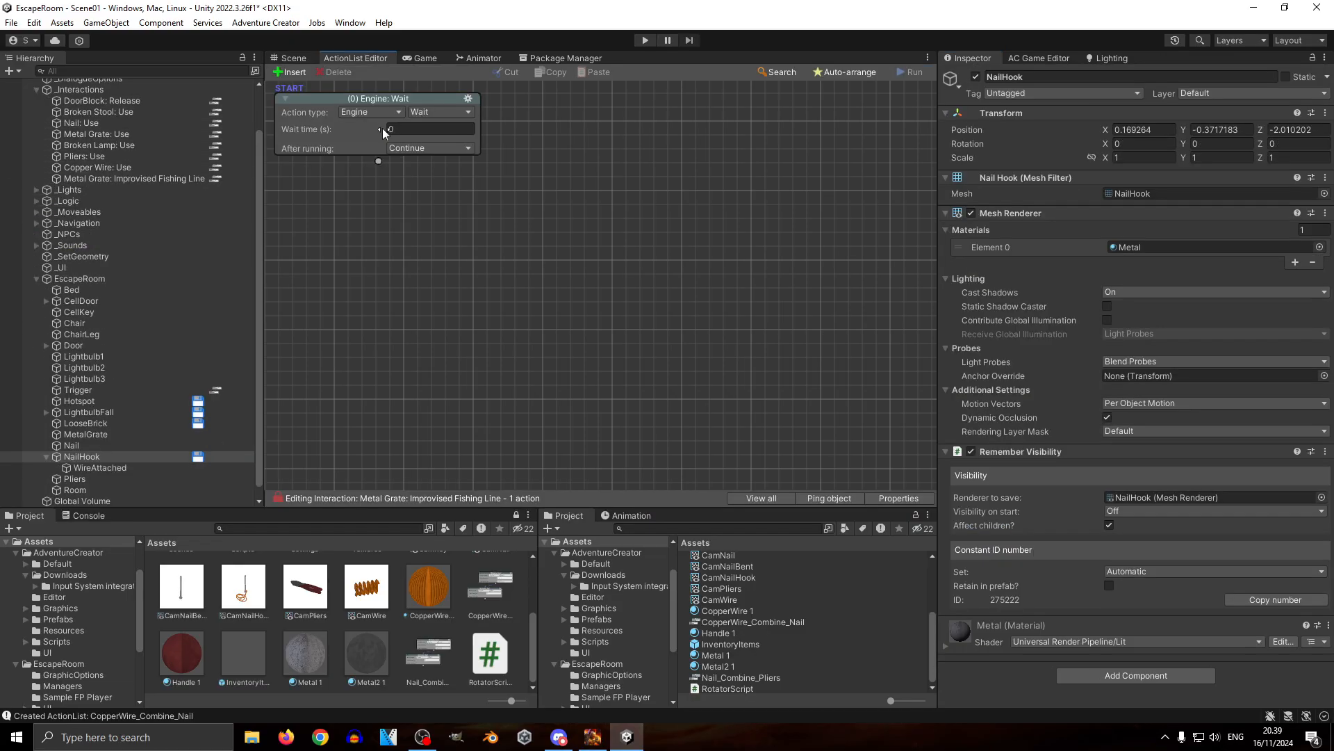
Step: Change the first action to Object: Visibility, making NailHook visible with Affect children enabled
click(371, 113)
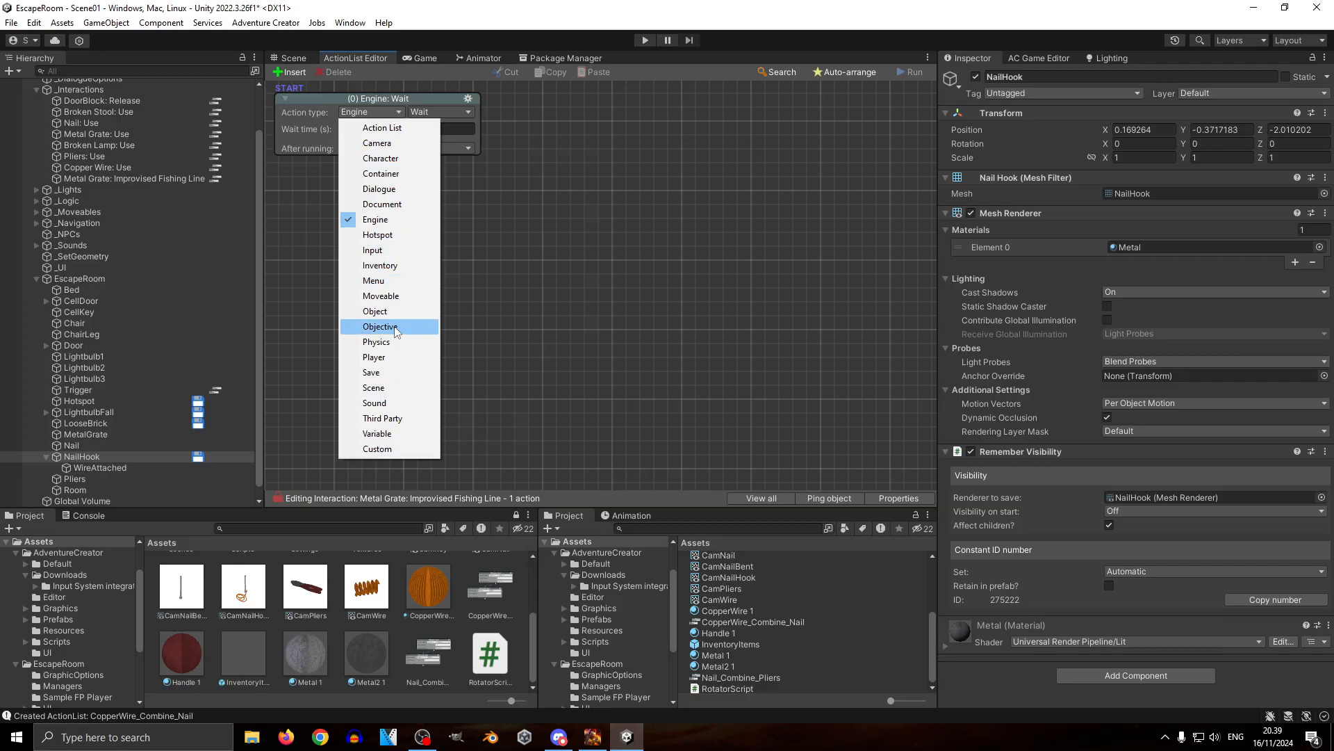
click(389, 311)
click(441, 112)
click(459, 372)
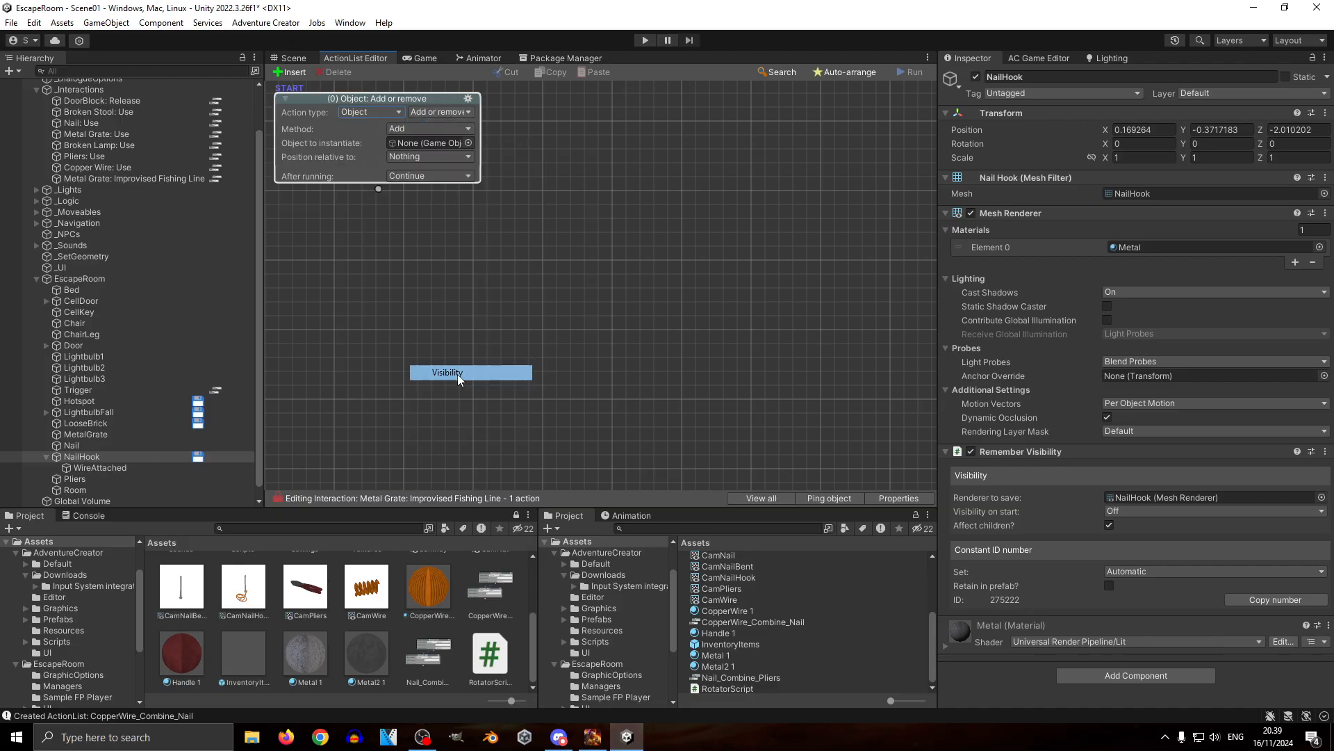
drag(83, 456, 432, 130)
click(391, 157)
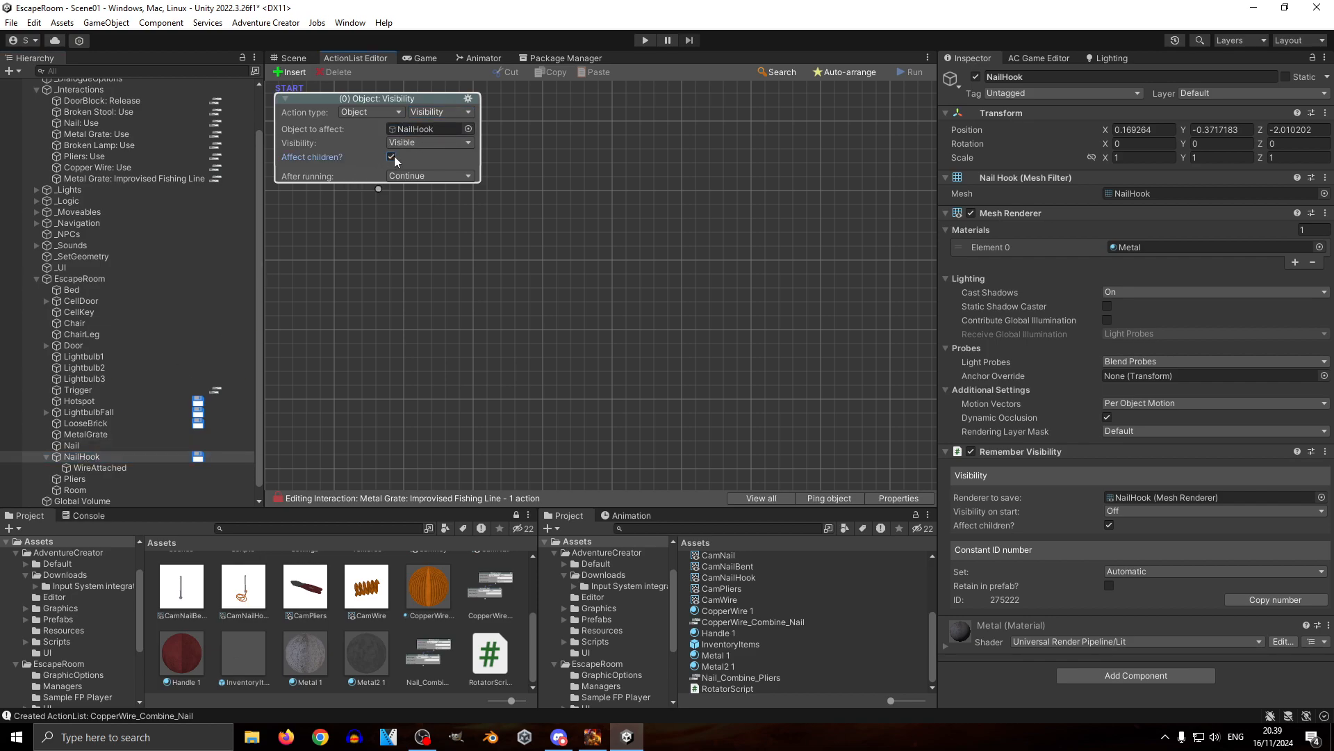
Step: Examine the NailHook and its attached wire beneath the grate from several angles in the Scene view
click(293, 57)
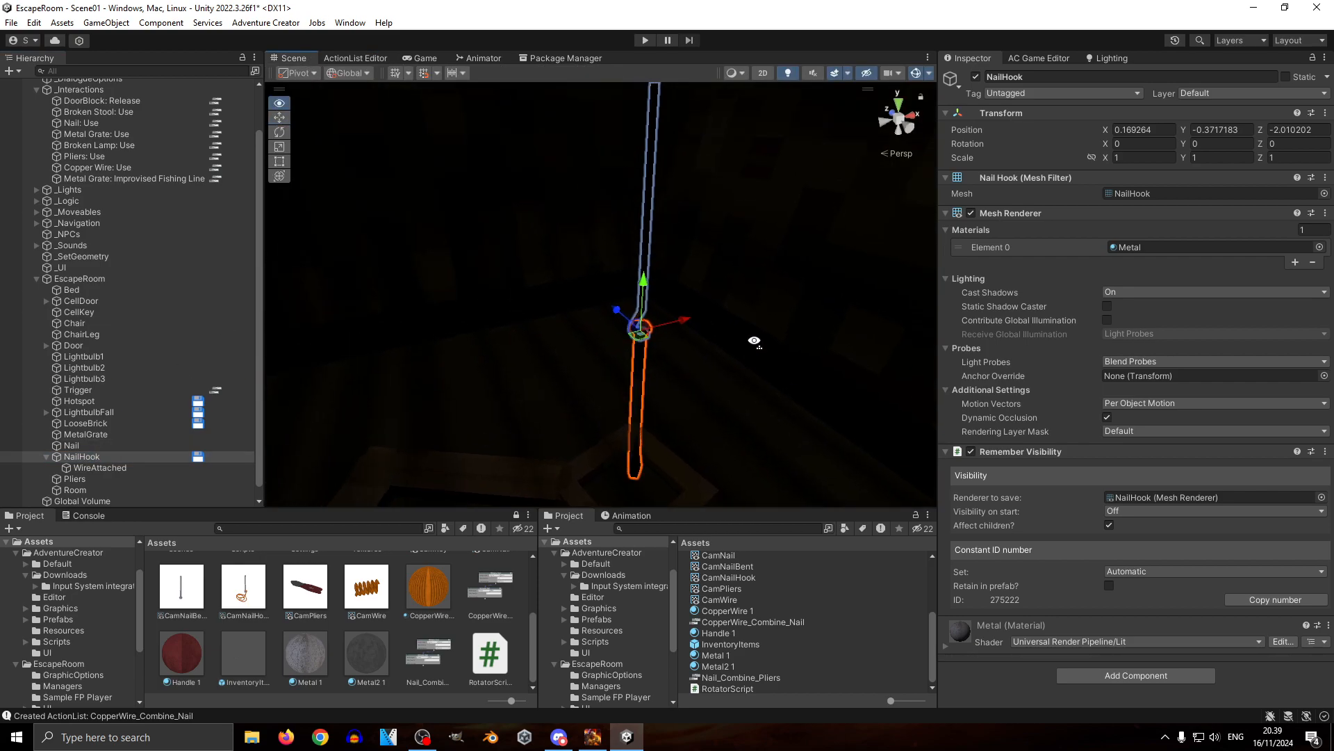
alt+drag(880, 341, 494, 380)
key(w)
right_drag(494, 379, 604, 485)
key(s)
right_drag(595, 385, 567, 342)
key(w)
key(s)
key(w)
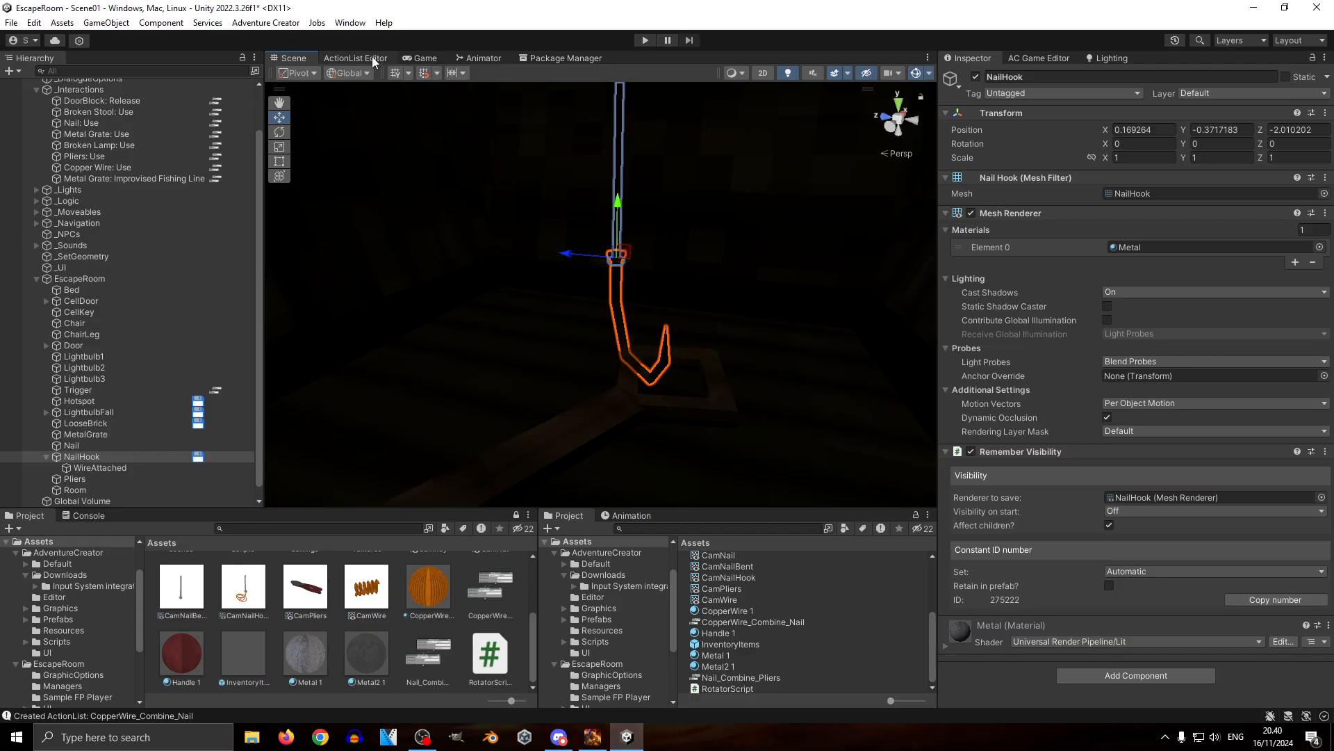
Step: Connect a second action after the Visibility action and set it to Object: Transform
click(354, 57)
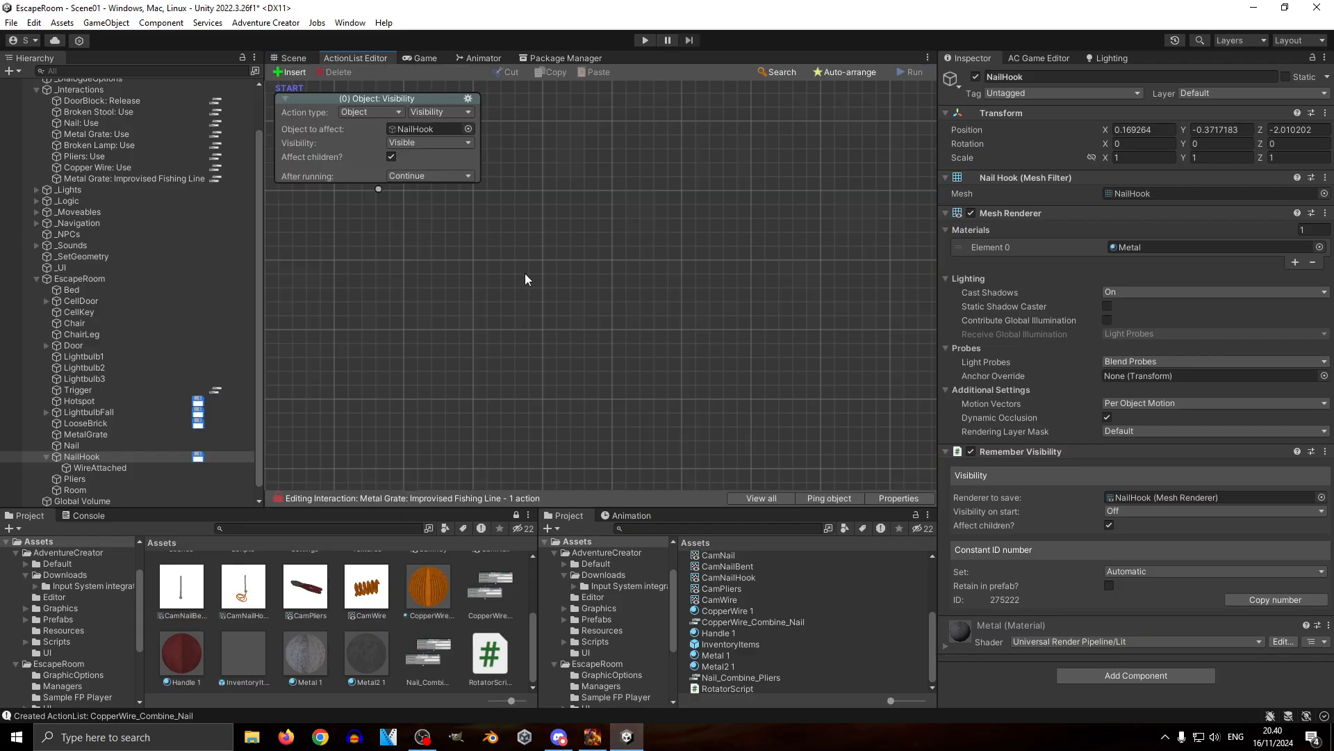
drag(378, 189, 414, 239)
click(407, 260)
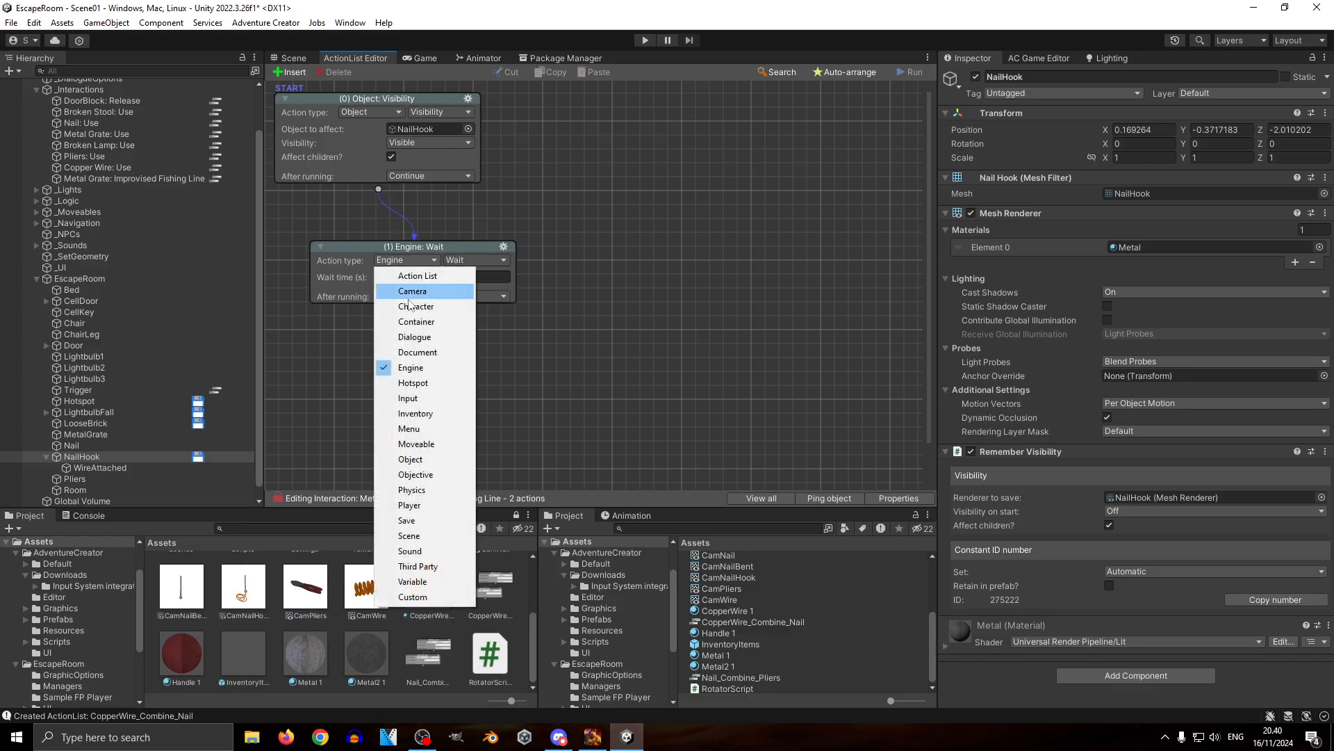
click(425, 462)
click(478, 260)
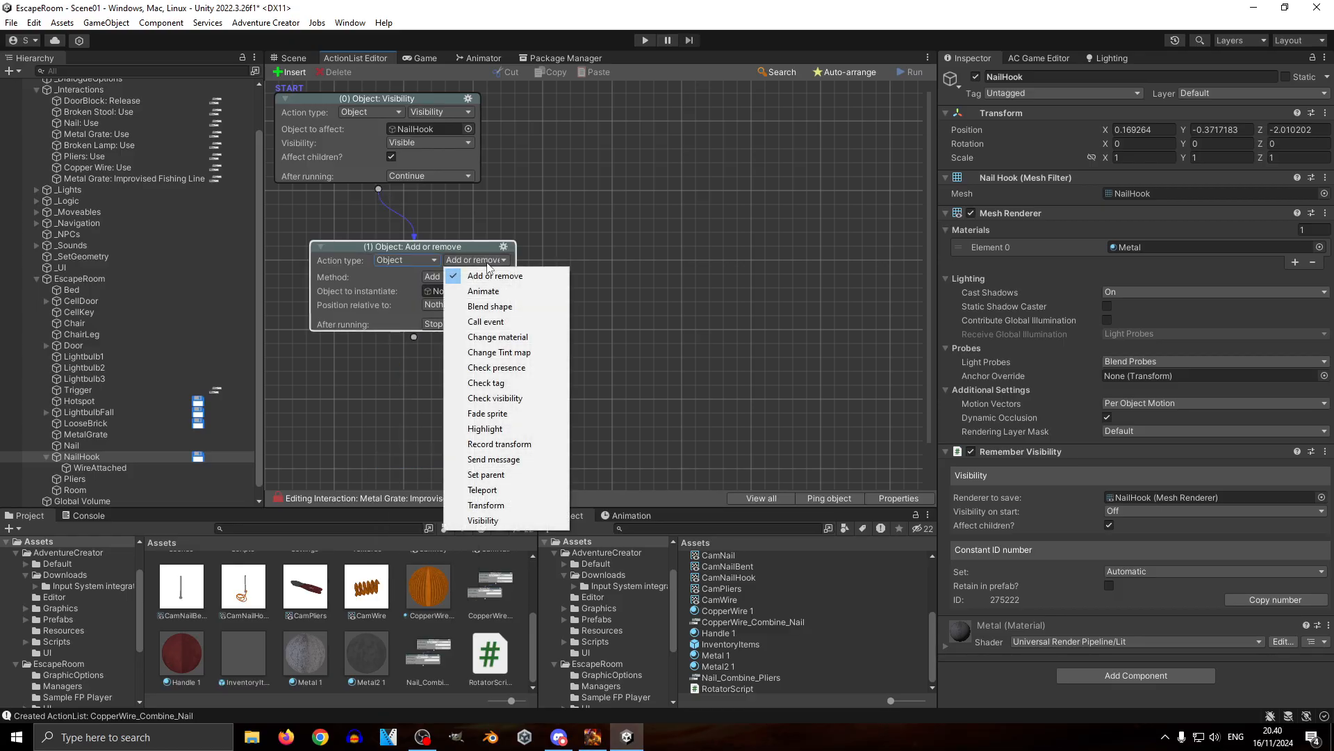
click(507, 507)
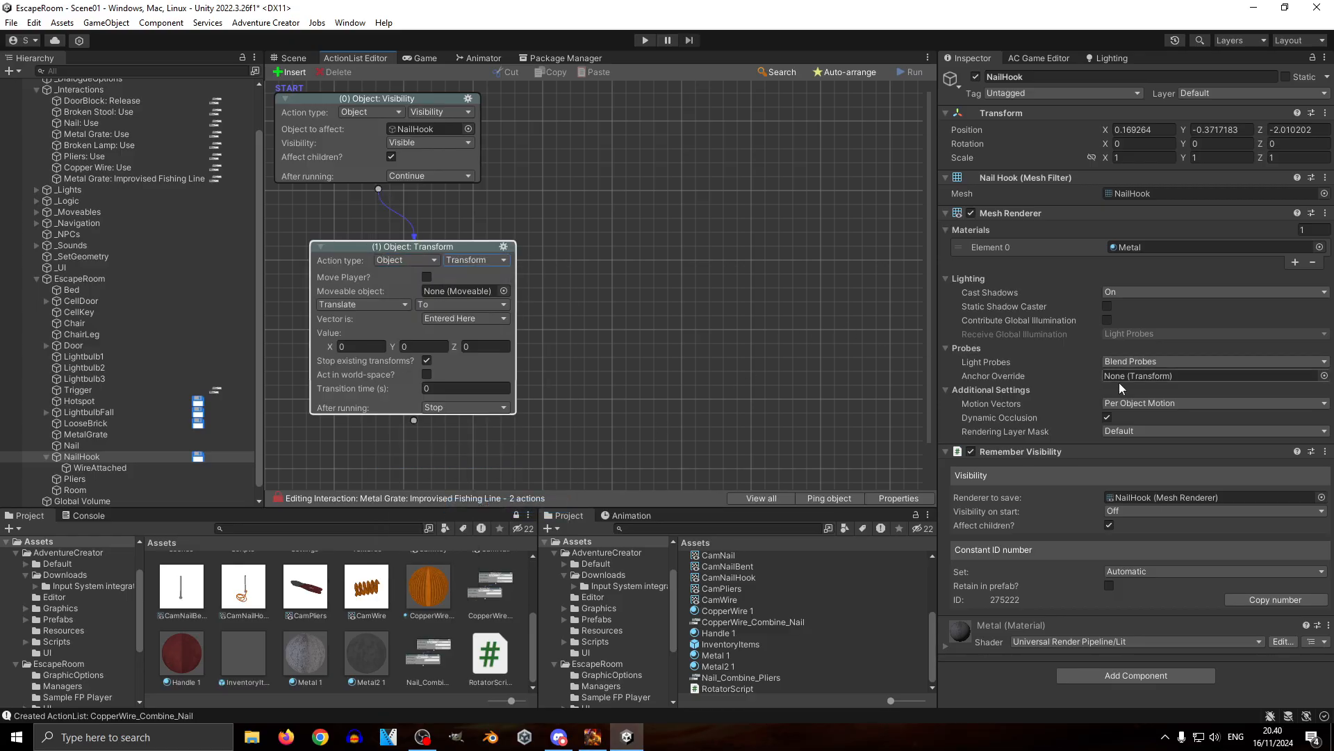
Step: Add a Moveable component to NailHook and assign NailHook as the Transform action's moveable object
click(1155, 680)
text(move)
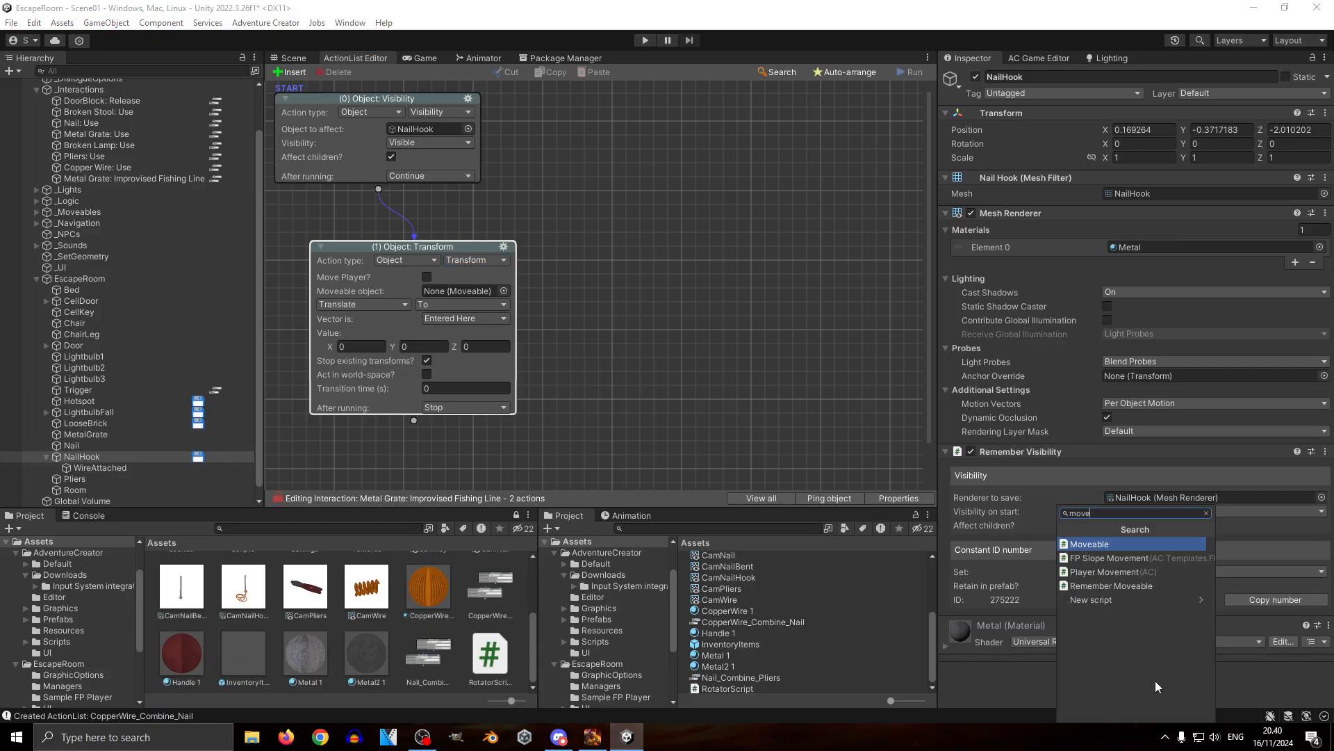
click(1095, 542)
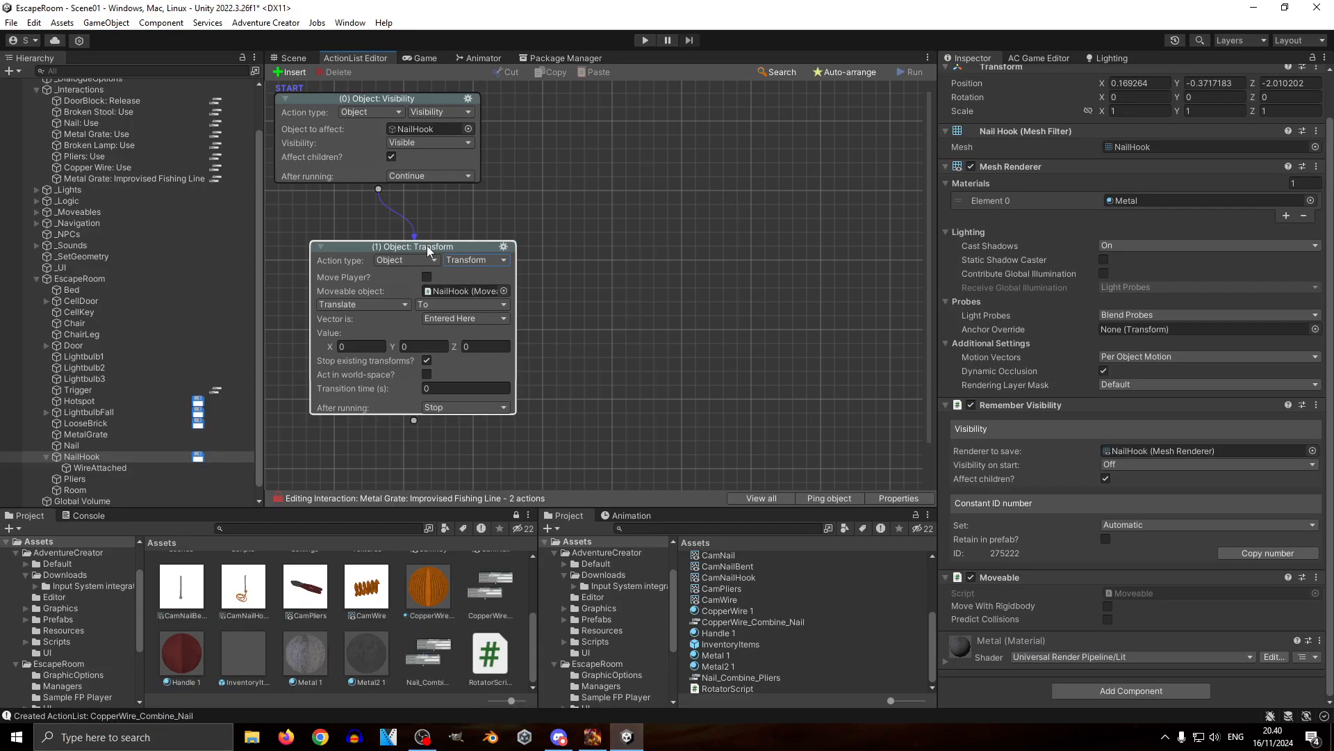
drag(426, 245, 475, 215)
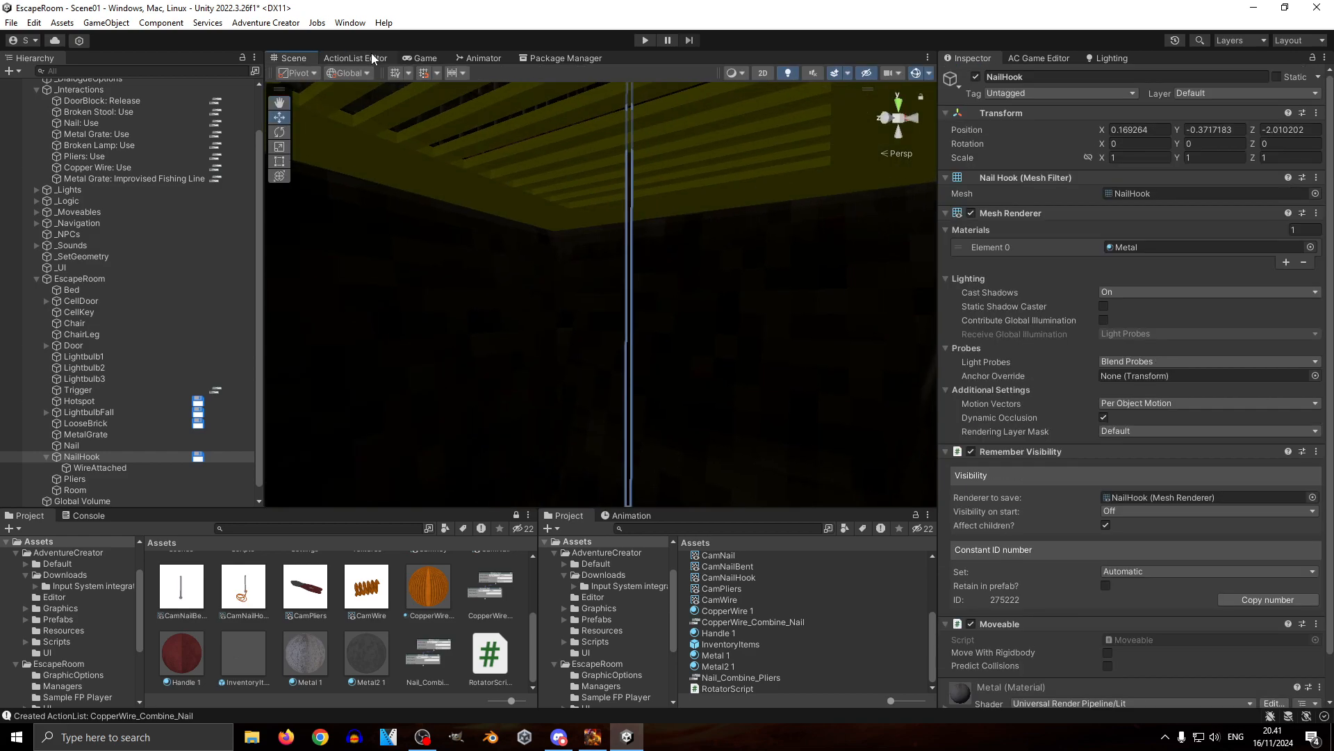
Step: Set the Transform action to Translate To, copying NailHook's position values X 0.169264 and Z -2.010202 into it
click(369, 58)
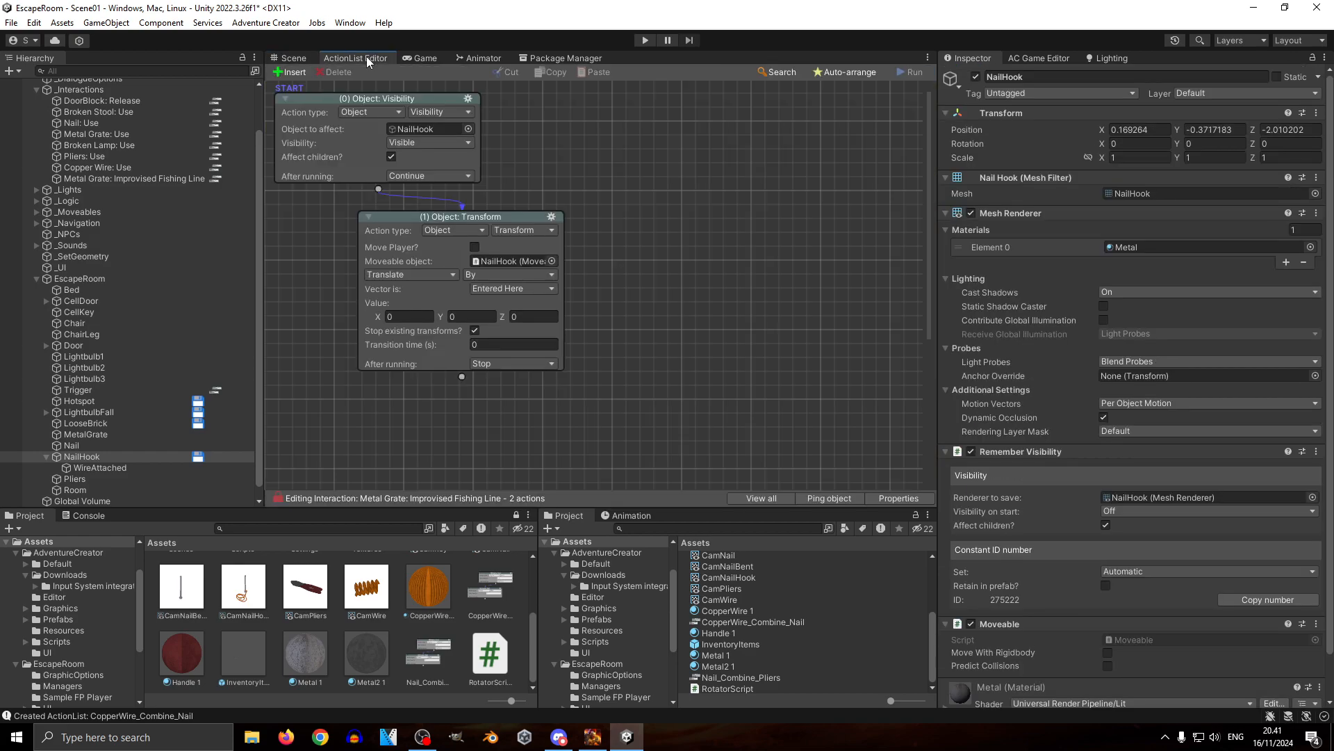
click(511, 275)
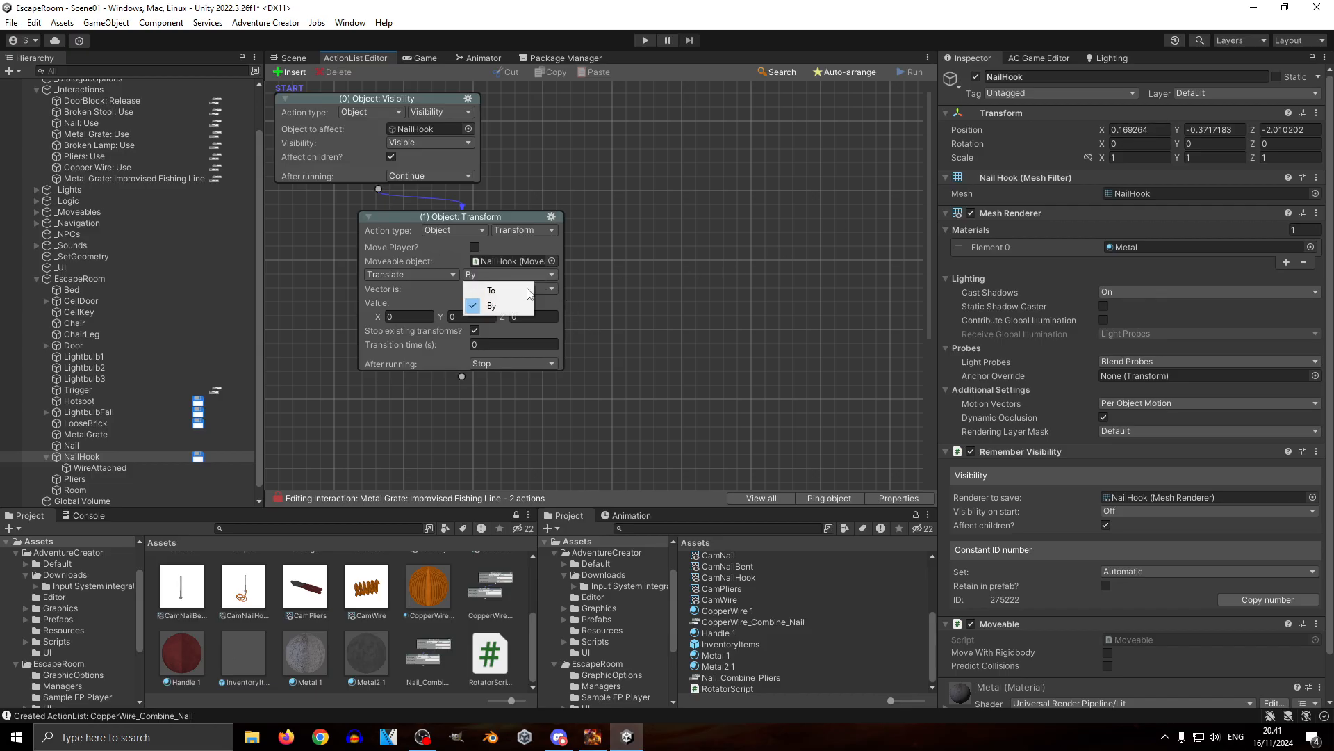
click(497, 300)
click(1149, 131)
key(ctrl+c)
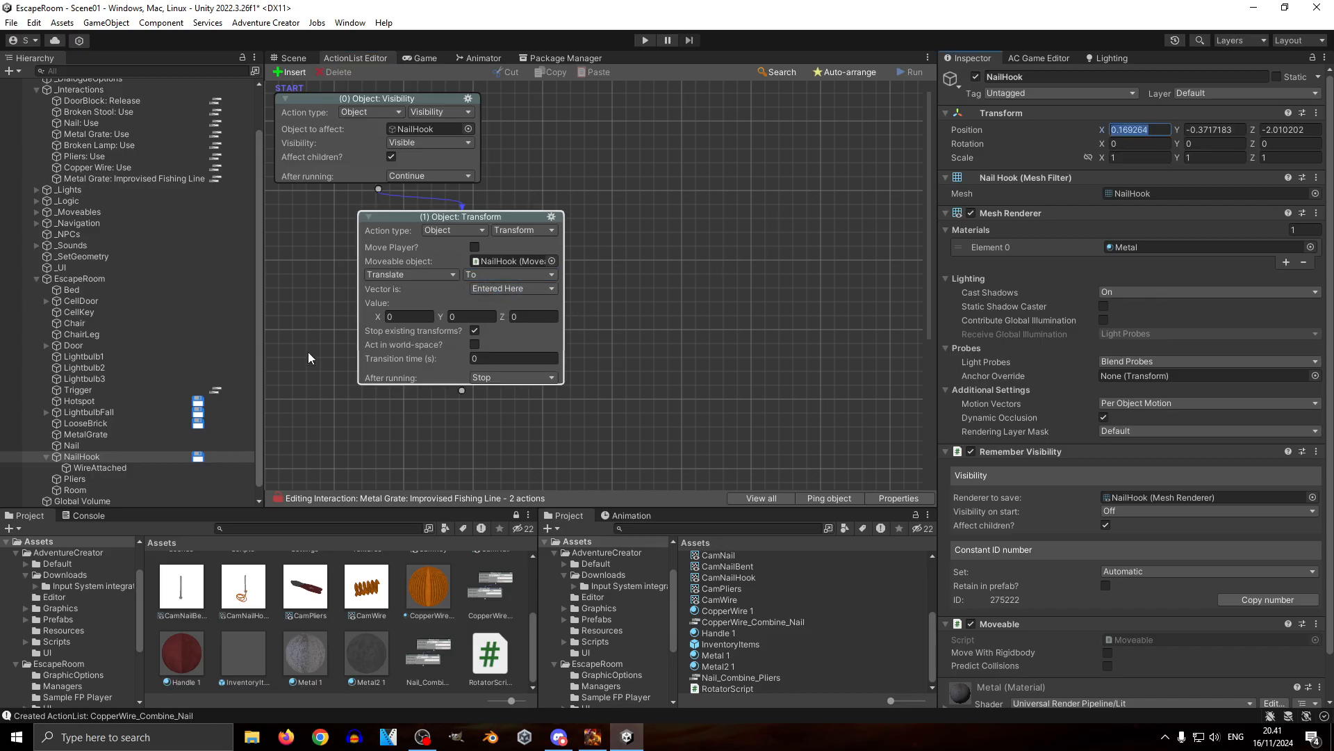
click(422, 313)
key(ctrl+v)
click(1291, 130)
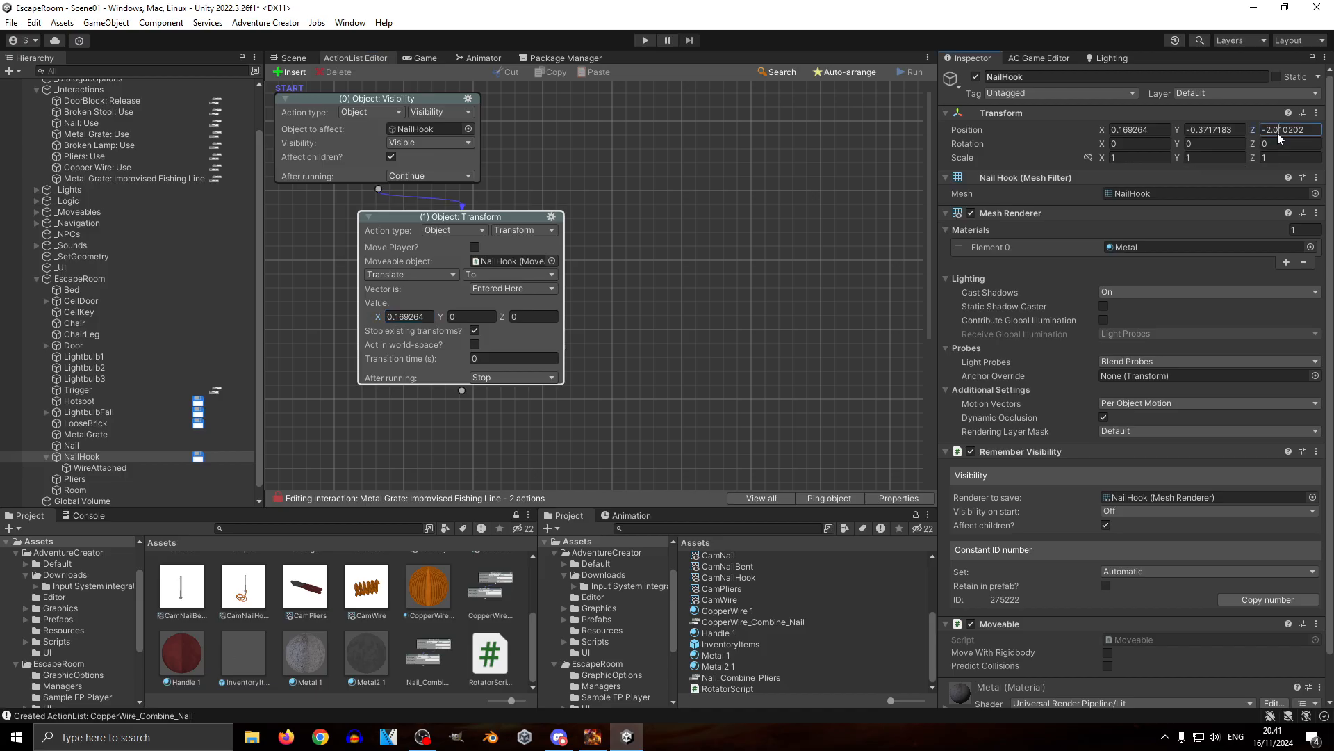
click(529, 317)
Step: Set the target Y to -0.0292 from a trial lift of NailHook that is undone, with a 2-second Linear transition
click(298, 59)
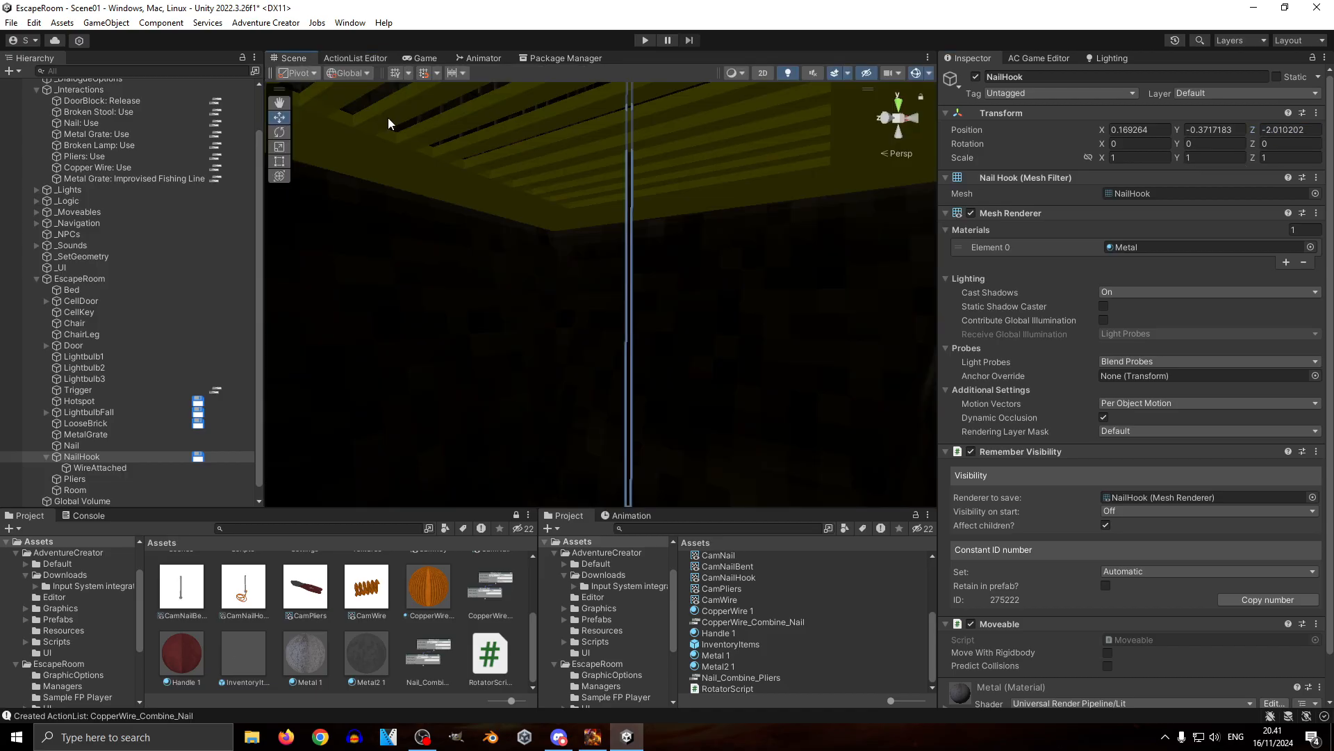
drag(642, 448, 661, 37)
key(ctrl+z)
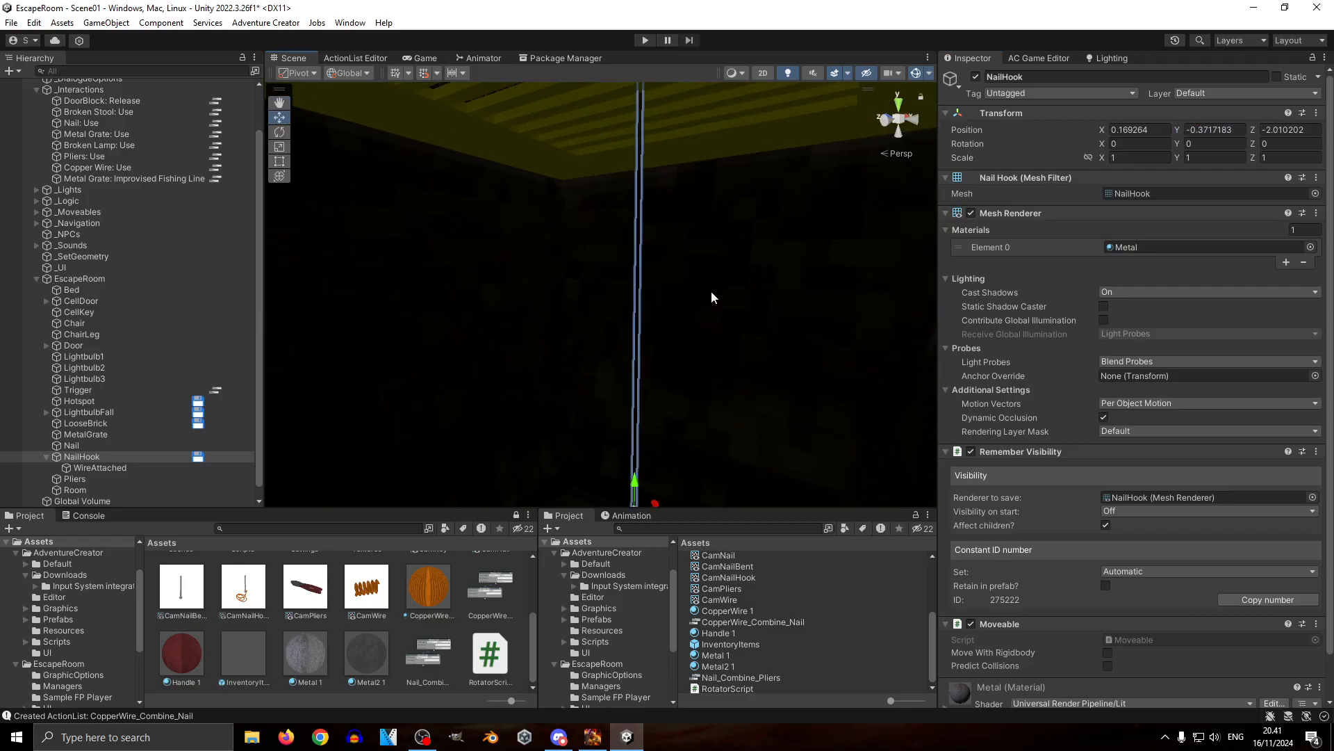
click(346, 57)
click(474, 315)
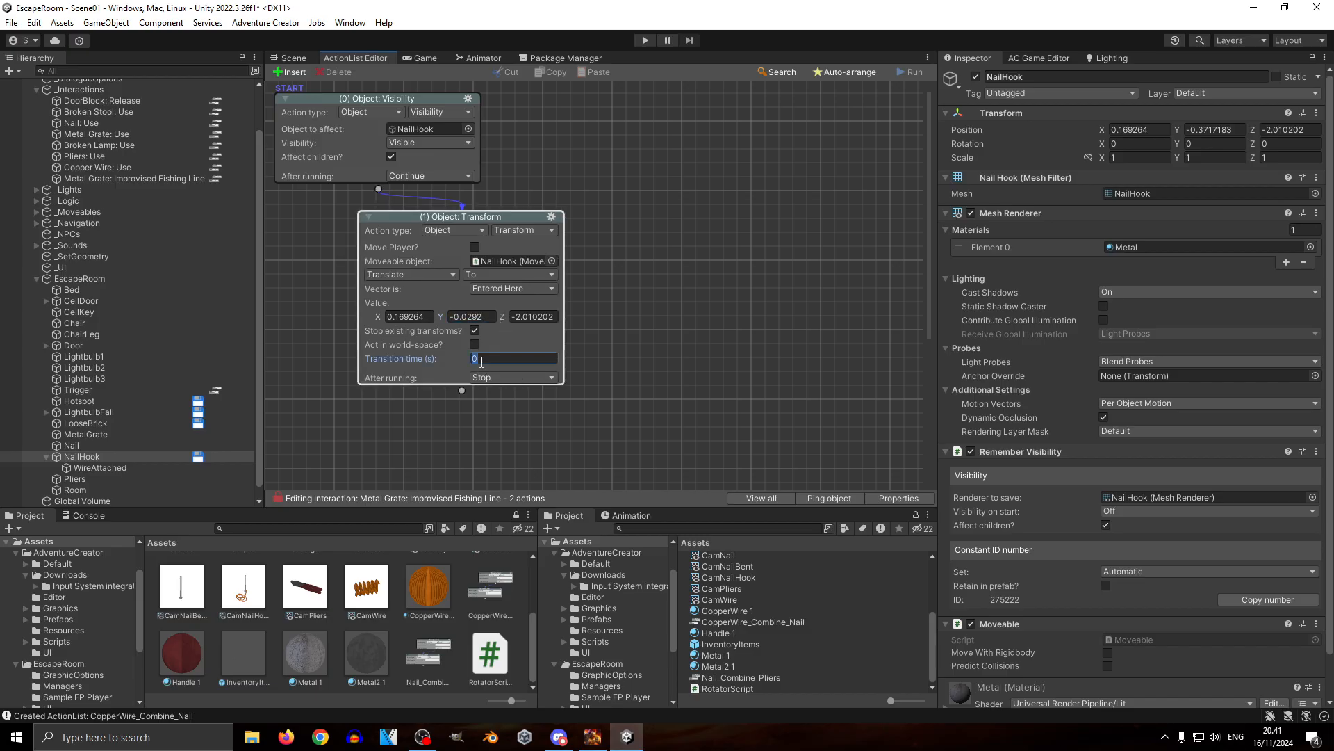
text(2)
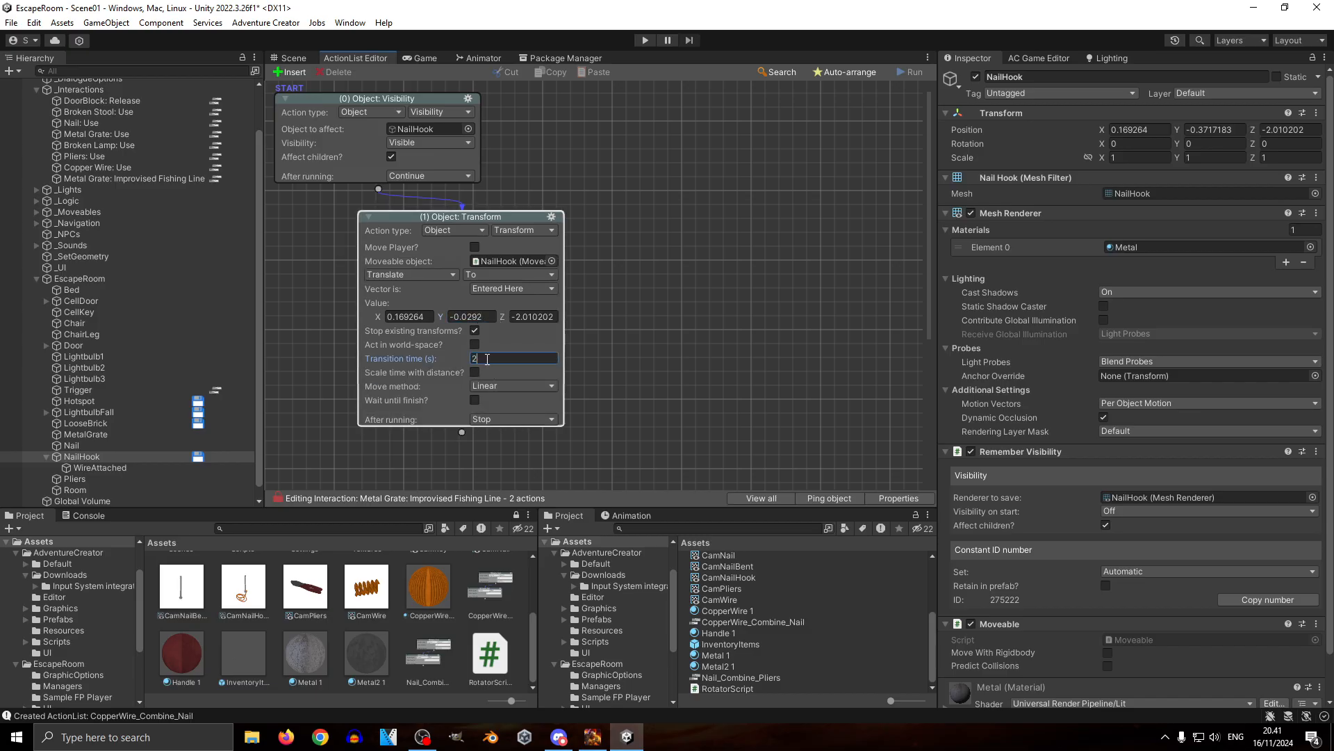
click(501, 388)
click(654, 341)
drag(498, 214, 426, 212)
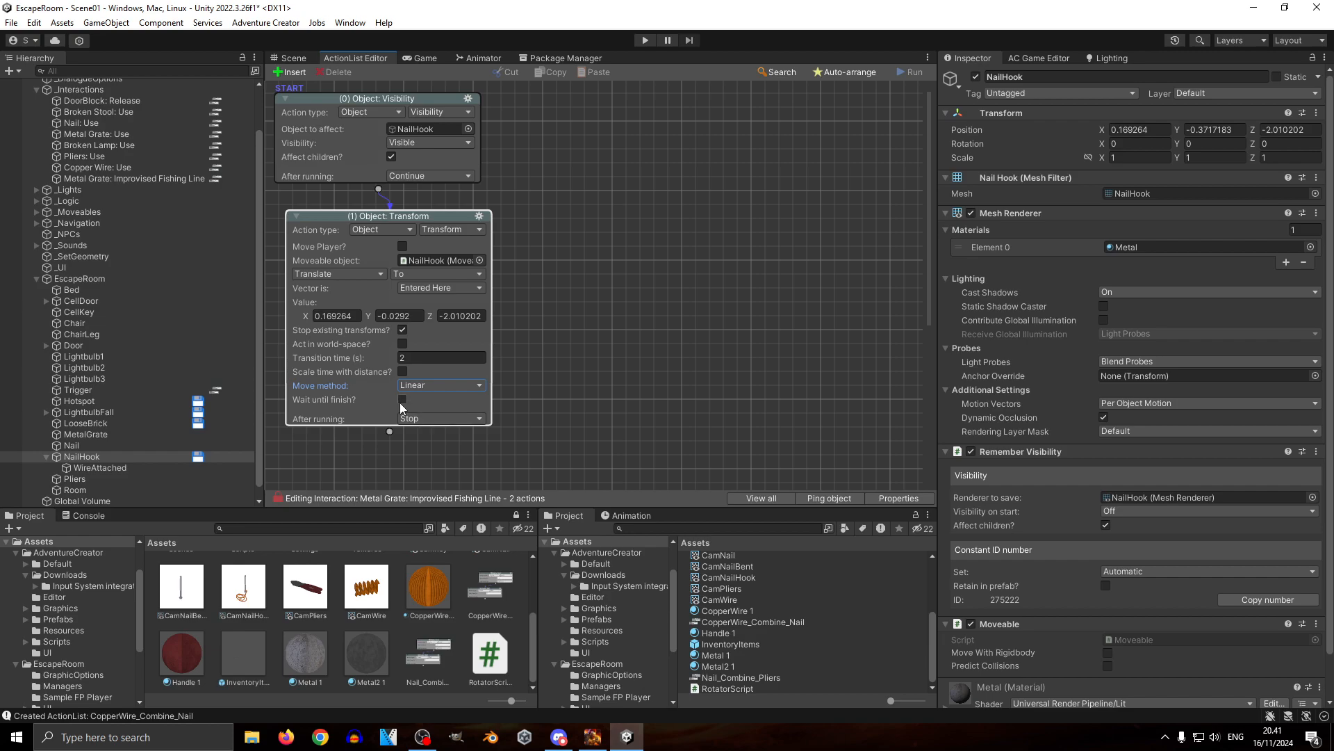
Step: Select the CellKey under the grate in the Scene view and add a Moveable component to it
click(297, 60)
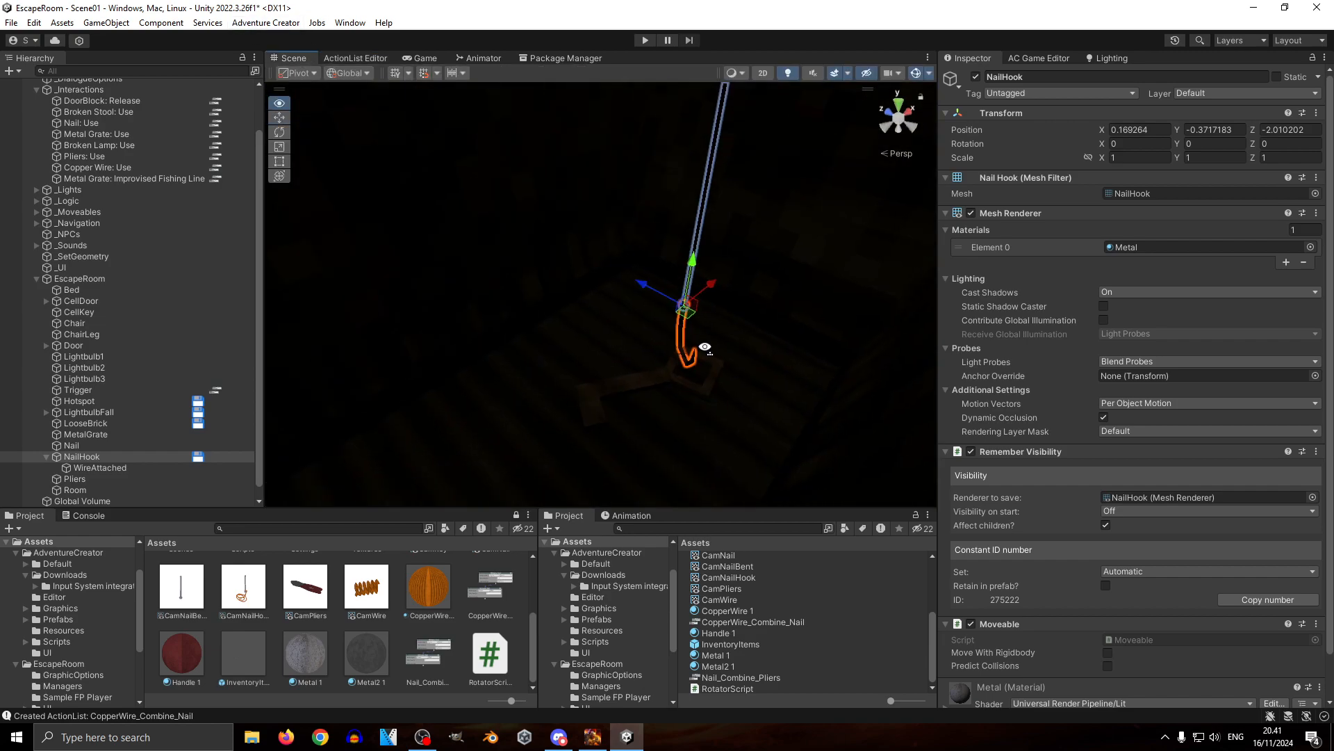
click(640, 351)
click(645, 358)
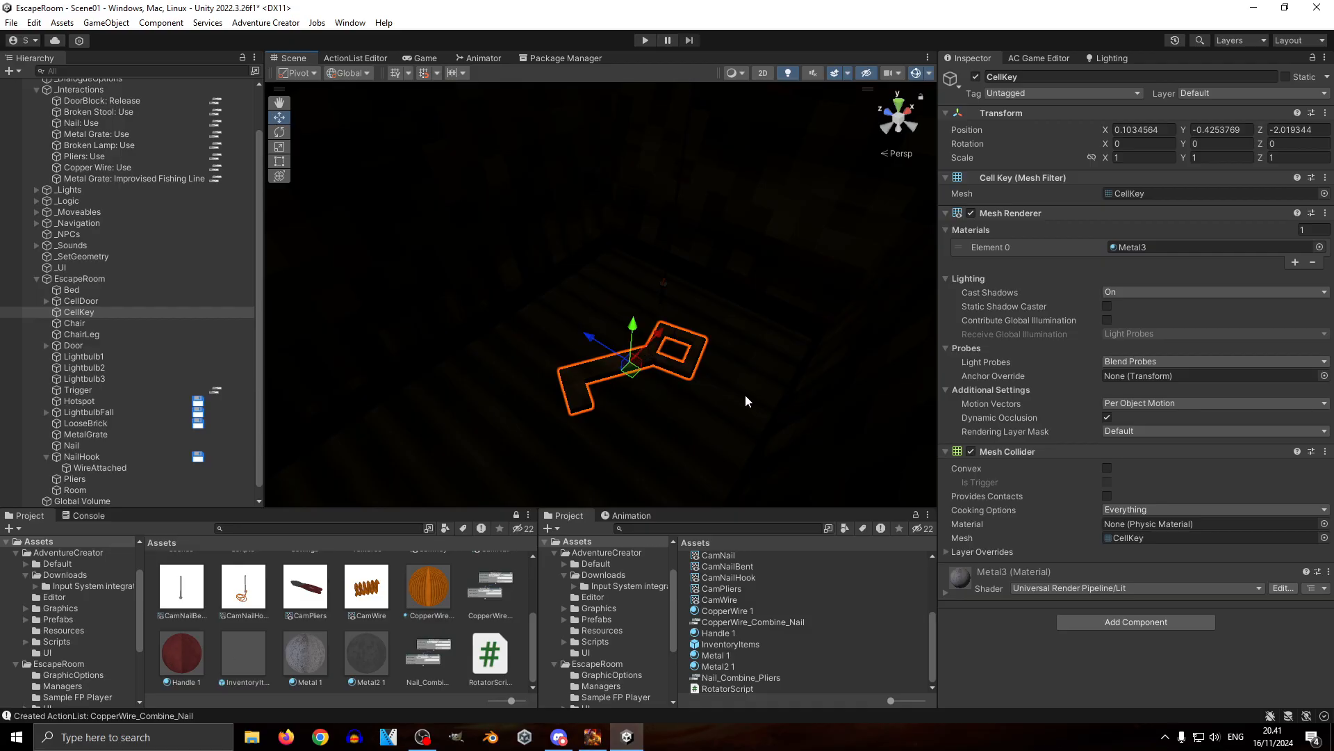
alt+drag(706, 387, 698, 406)
click(1108, 618)
click(1111, 547)
Step: Try rotating the CellKey beneath the grate and undo the rotation
right_drag(698, 404, 811, 316)
key(w)
key(s)
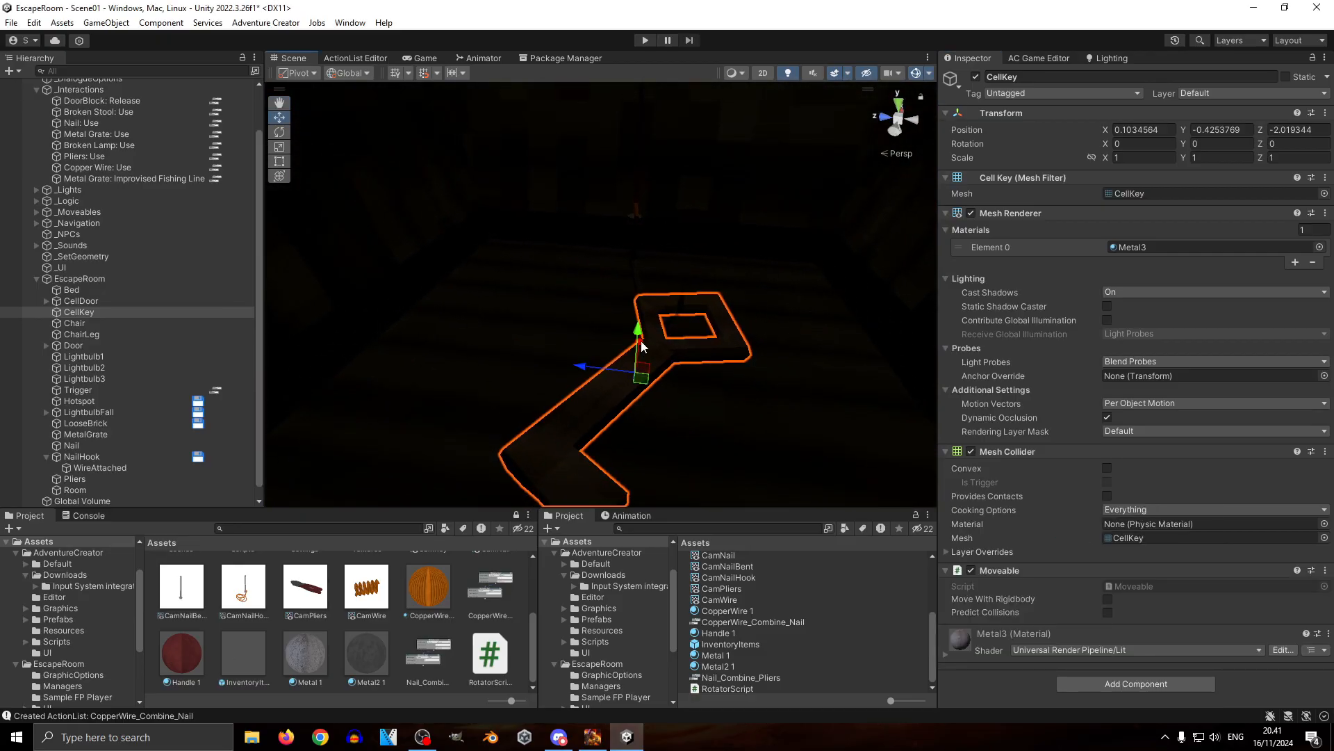
key(s)
right_drag(703, 336, 590, 275)
key(w)
key(f)
key(e)
drag(556, 302, 512, 373)
key(ctrl+z)
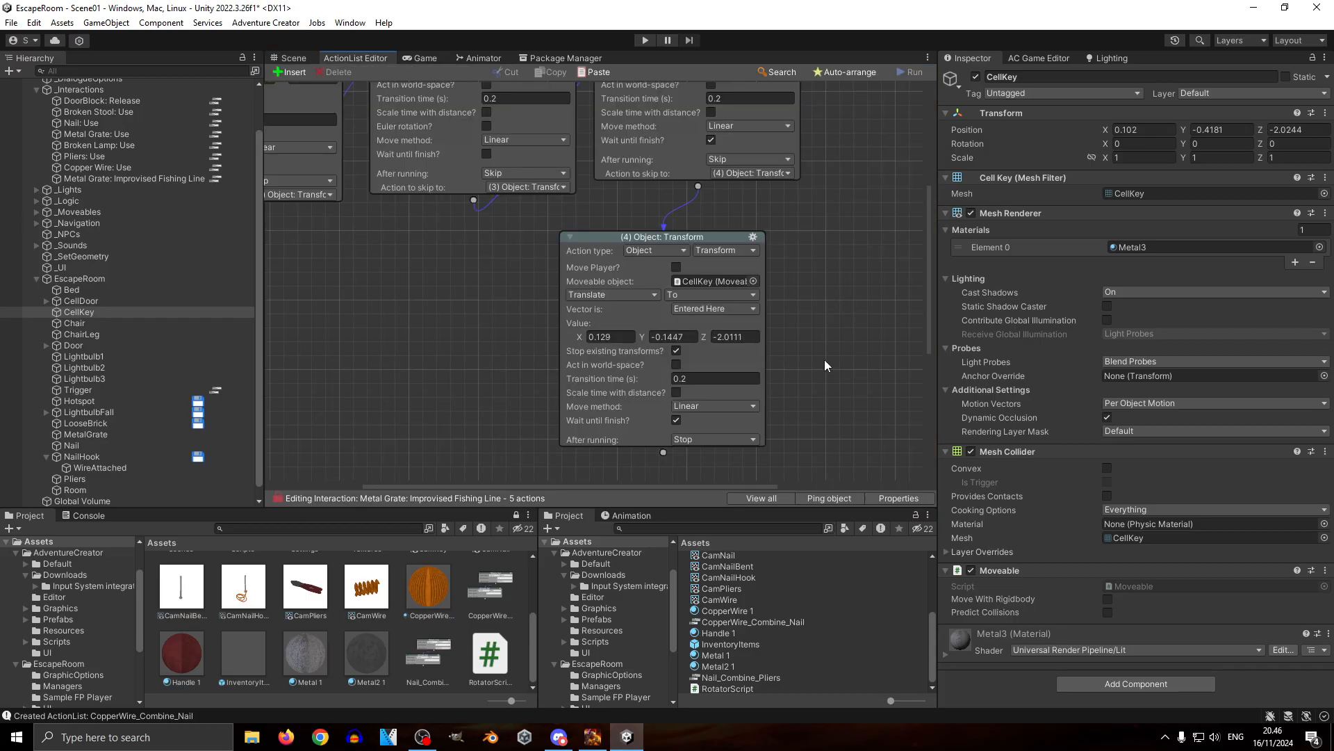
Step: Auto-arrange the actions of the Metal Grate: Improvised Fishing Line interaction
middle_drag(825, 360, 642, 126)
middle_drag(527, 103, 458, 75)
middle_drag(676, 166, 689, 214)
right_click(608, 131)
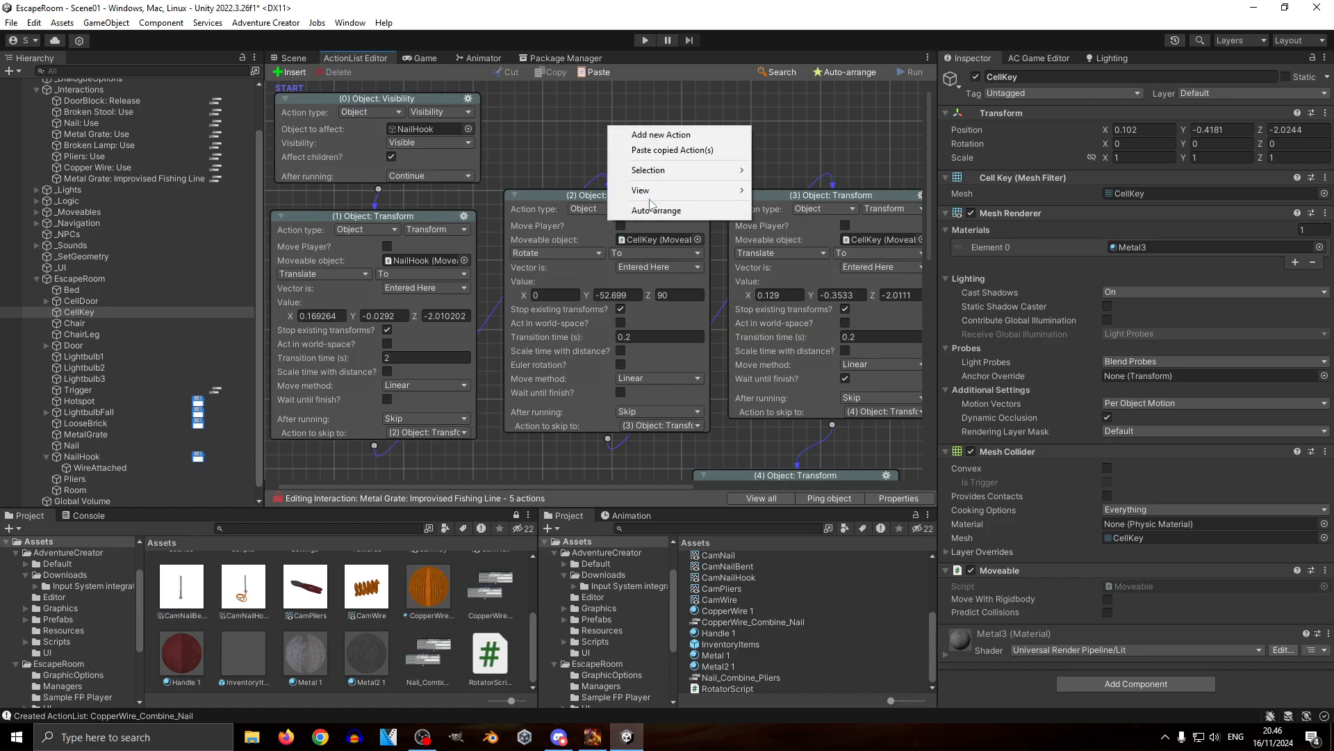
click(648, 208)
Step: Add an Inventory: Add or remove action that removes the specific item Improvised Fishing Line
right_click(528, 101)
click(585, 111)
click(615, 120)
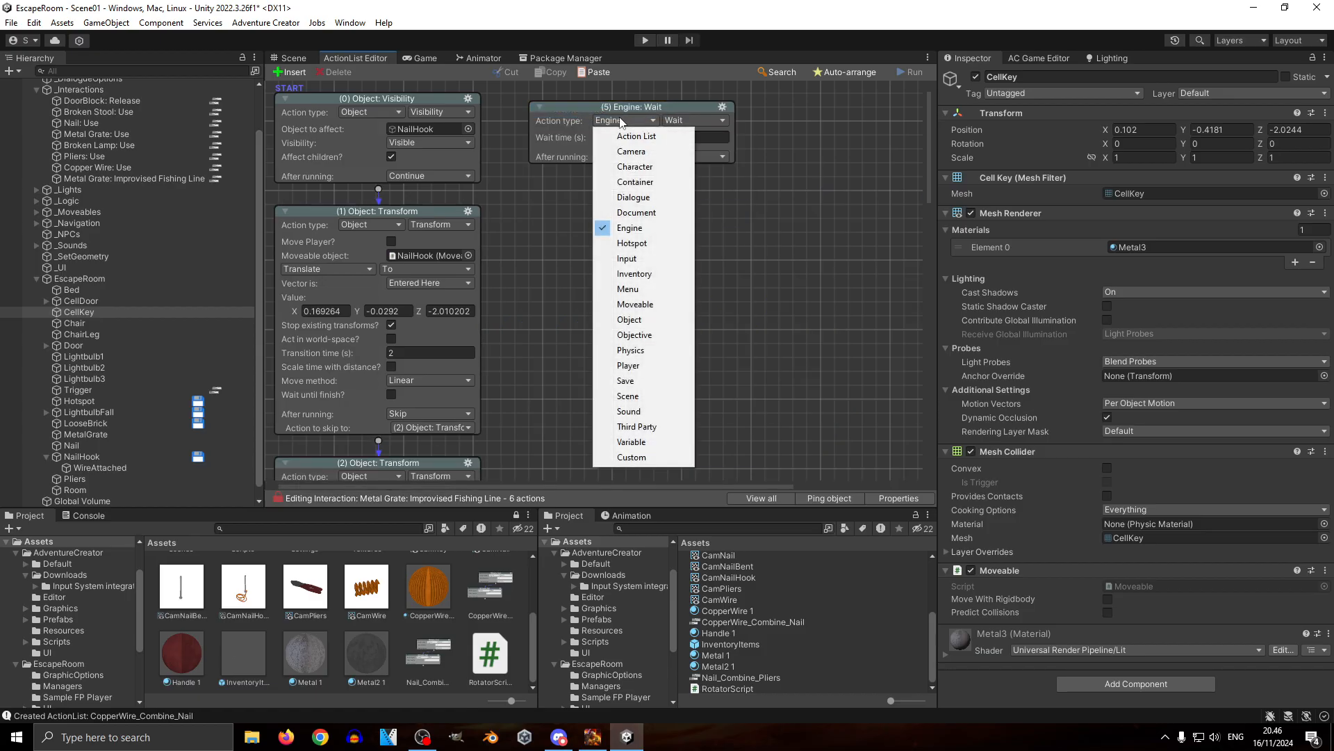
click(641, 274)
click(691, 137)
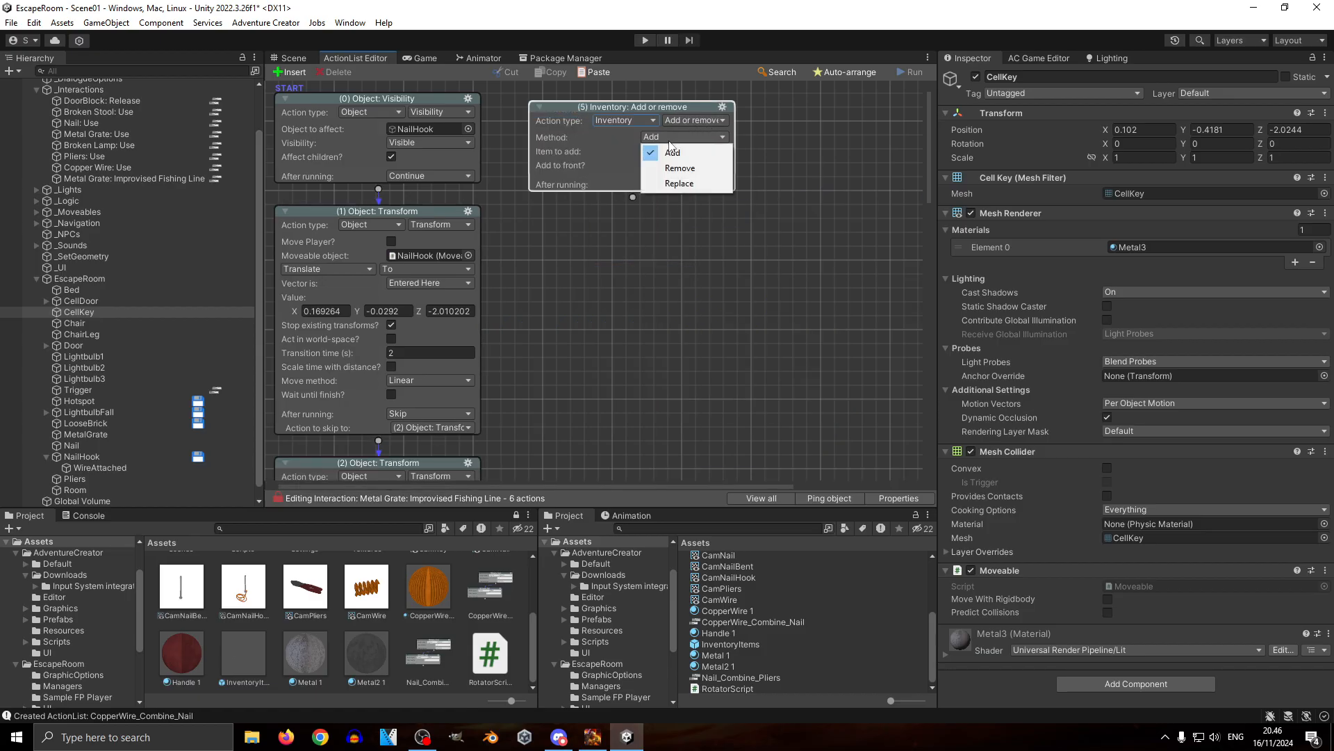
click(689, 185)
click(668, 138)
click(691, 168)
click(685, 152)
click(687, 166)
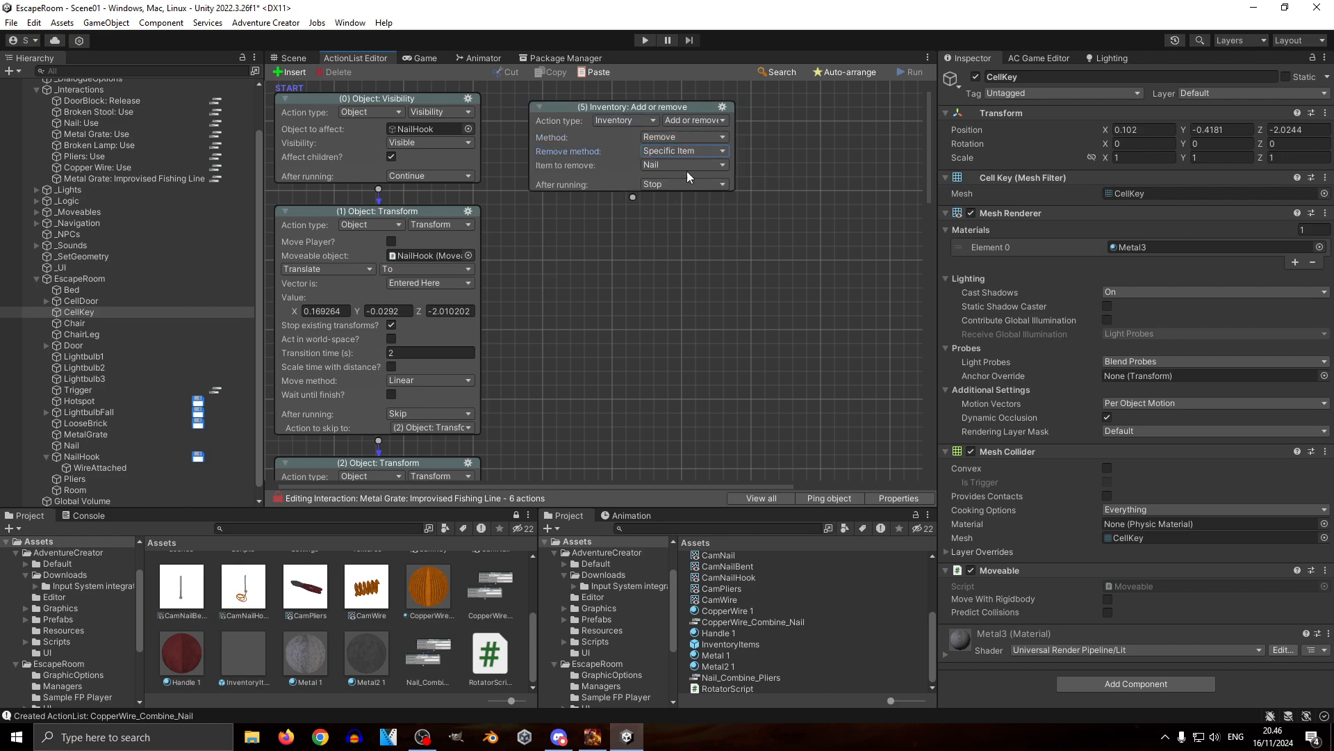
click(688, 166)
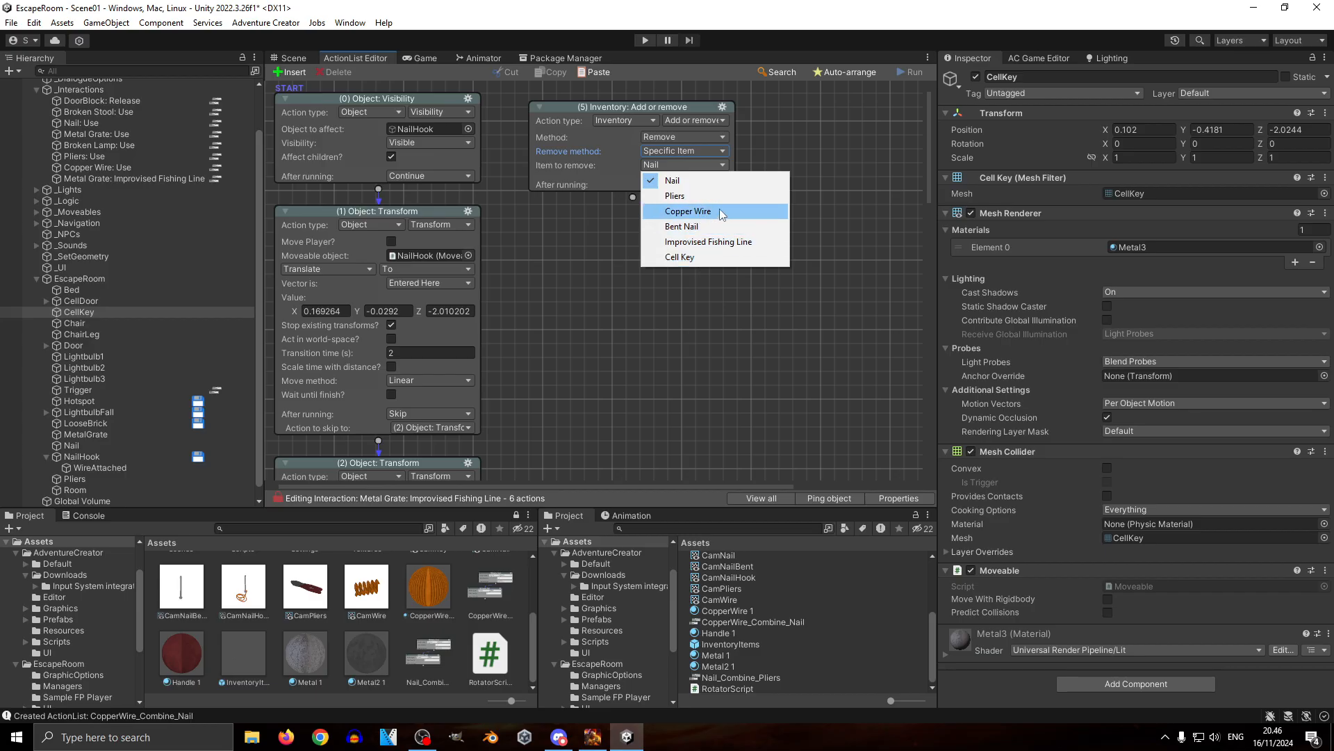
click(712, 242)
Step: Link the item removal action between the NailHook visibility action and the first Transform, and copy that action
drag(377, 189, 625, 146)
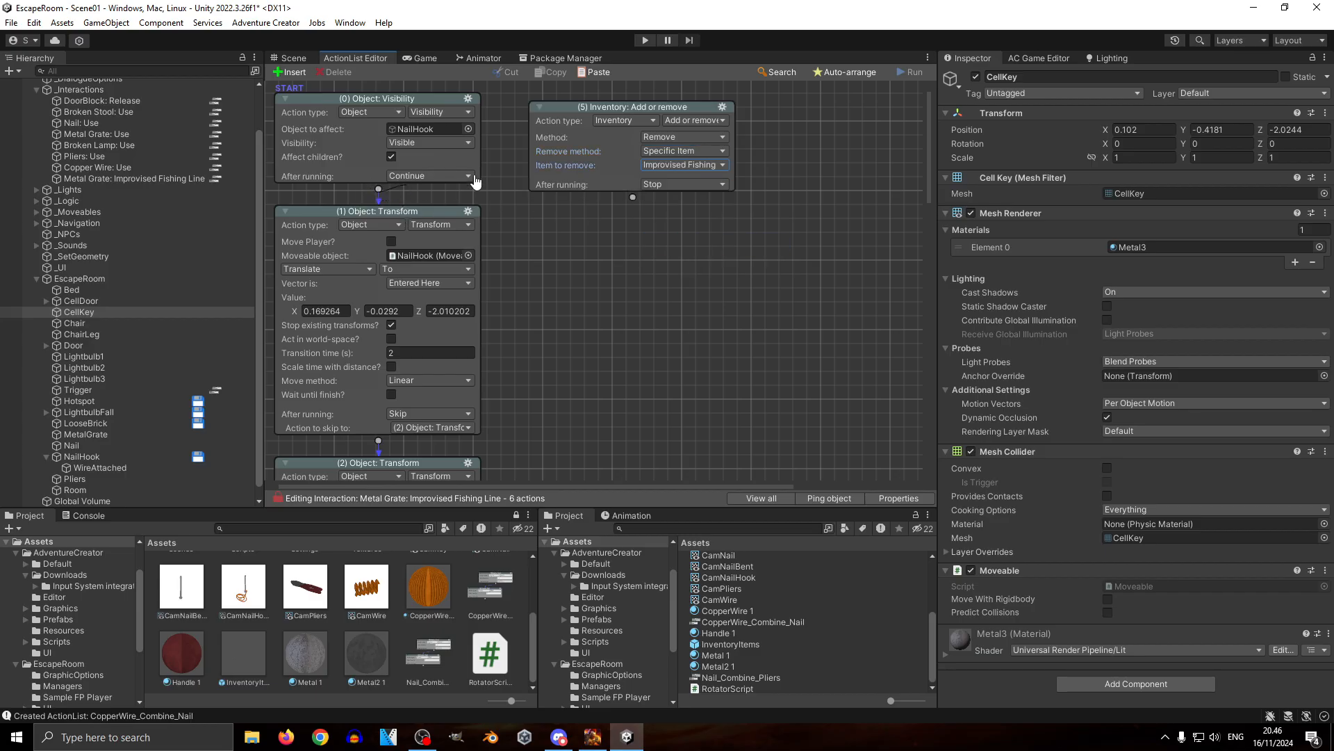
drag(638, 212, 396, 267)
click(724, 108)
click(755, 135)
Step: Add an Engine: Wait action of 0.5 seconds after the last CellKey Transform action
middle_drag(664, 399, 647, 125)
middle_drag(526, 455, 539, 139)
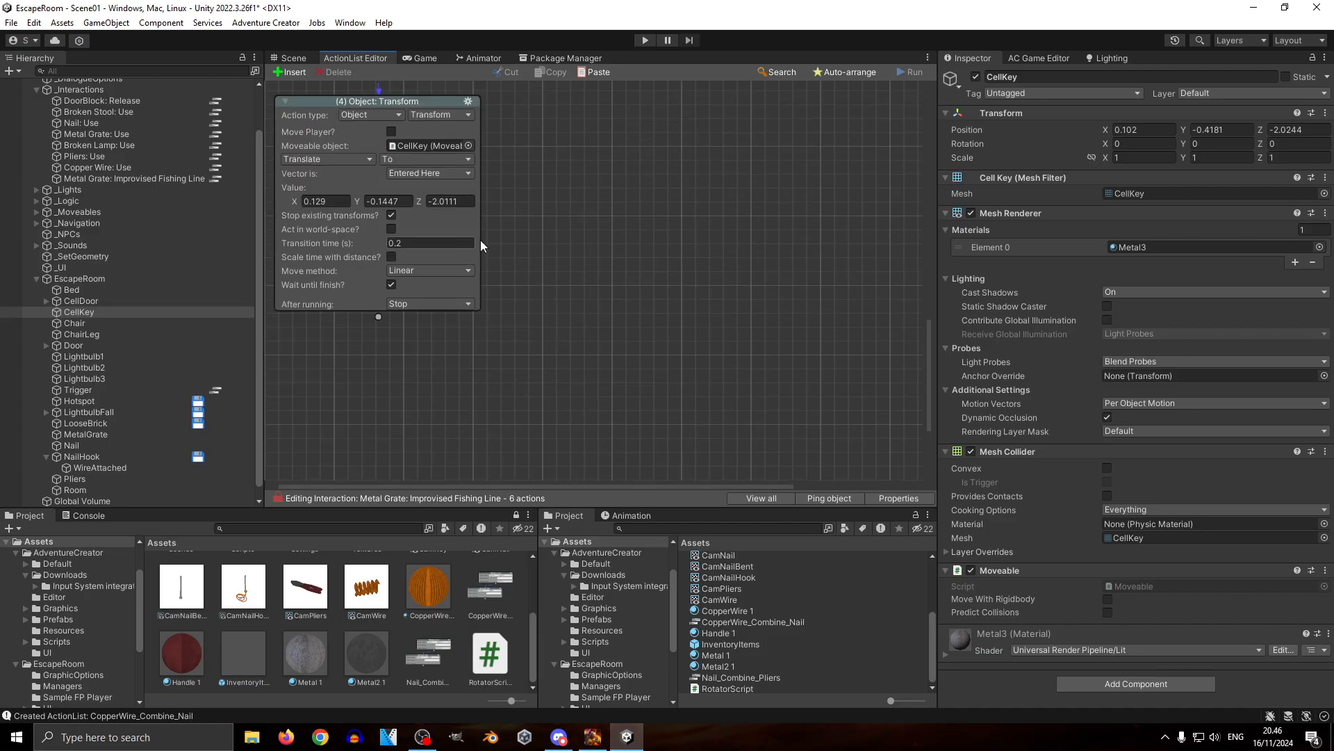
drag(378, 317, 635, 286)
click(669, 315)
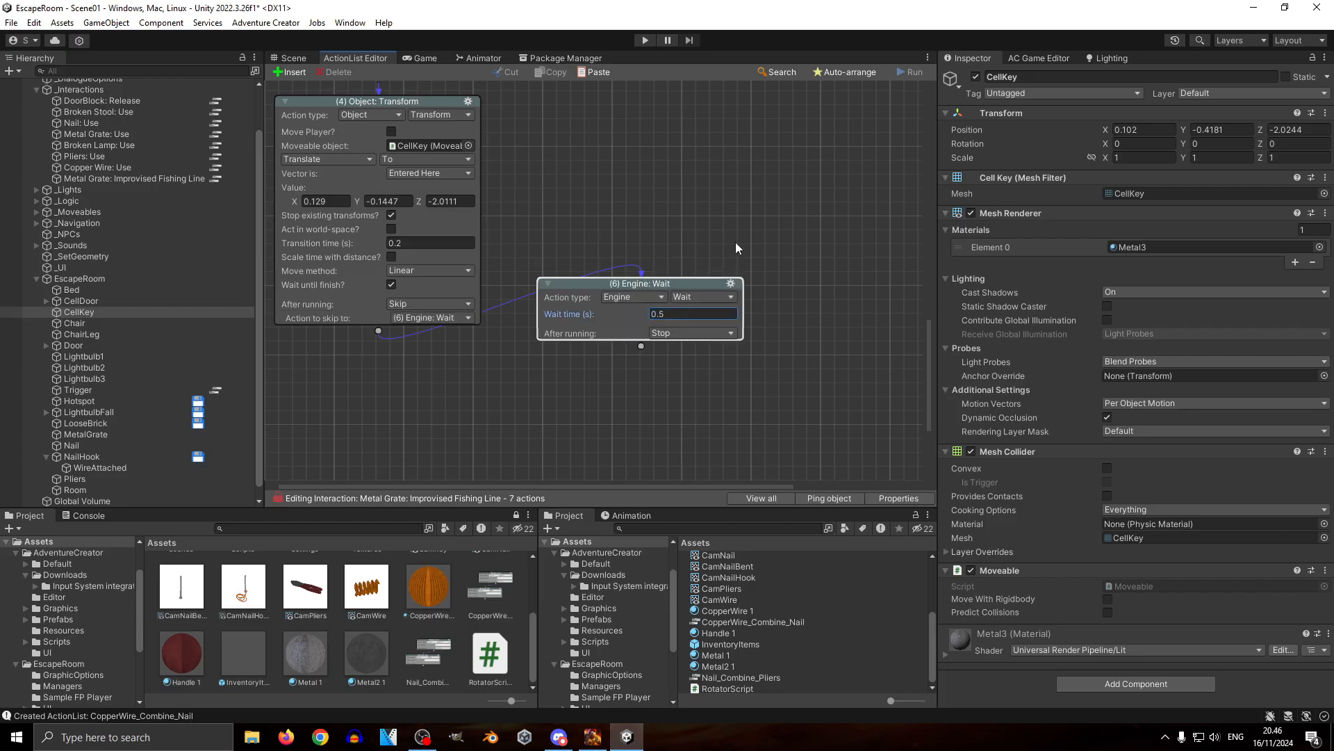
Step: Paste the copied inventory action after the Wait and set it to add the Cell Key item
scroll(653, 306, down, 3)
right_click(611, 309)
click(646, 330)
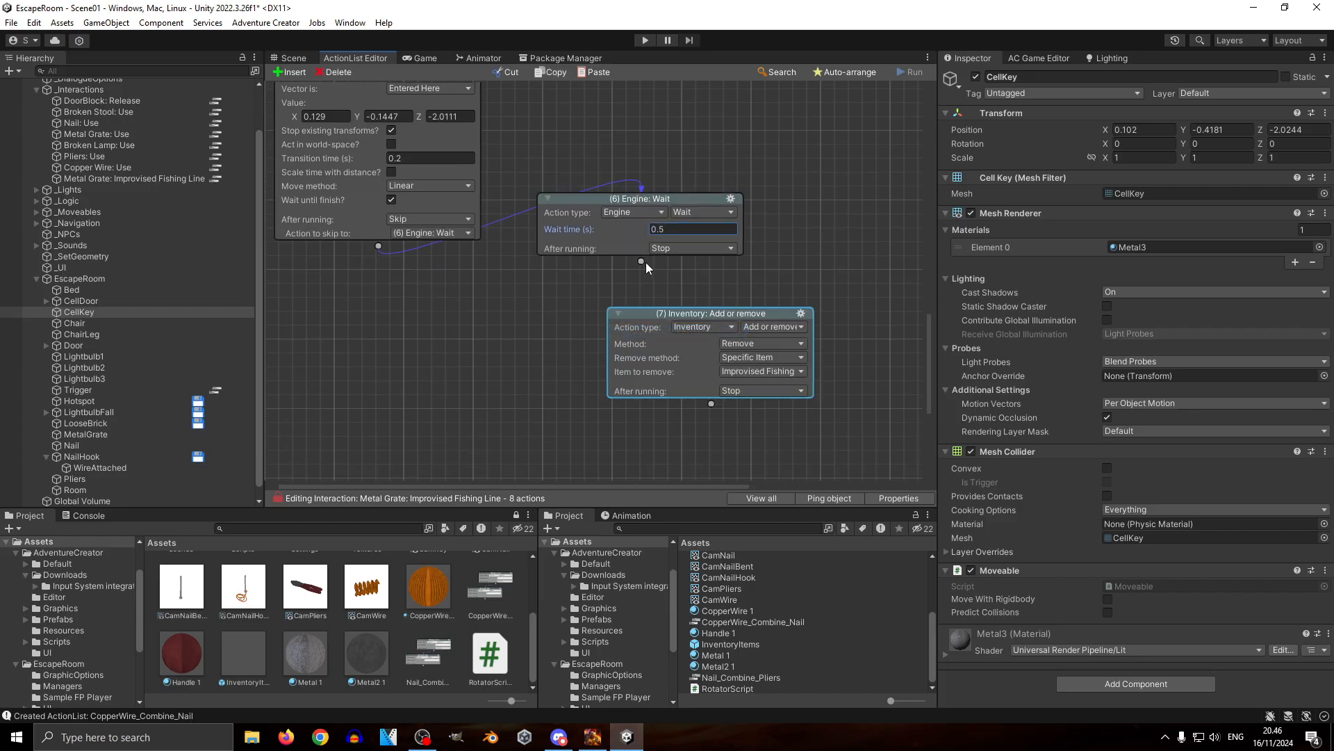
click(752, 344)
click(757, 357)
click(757, 357)
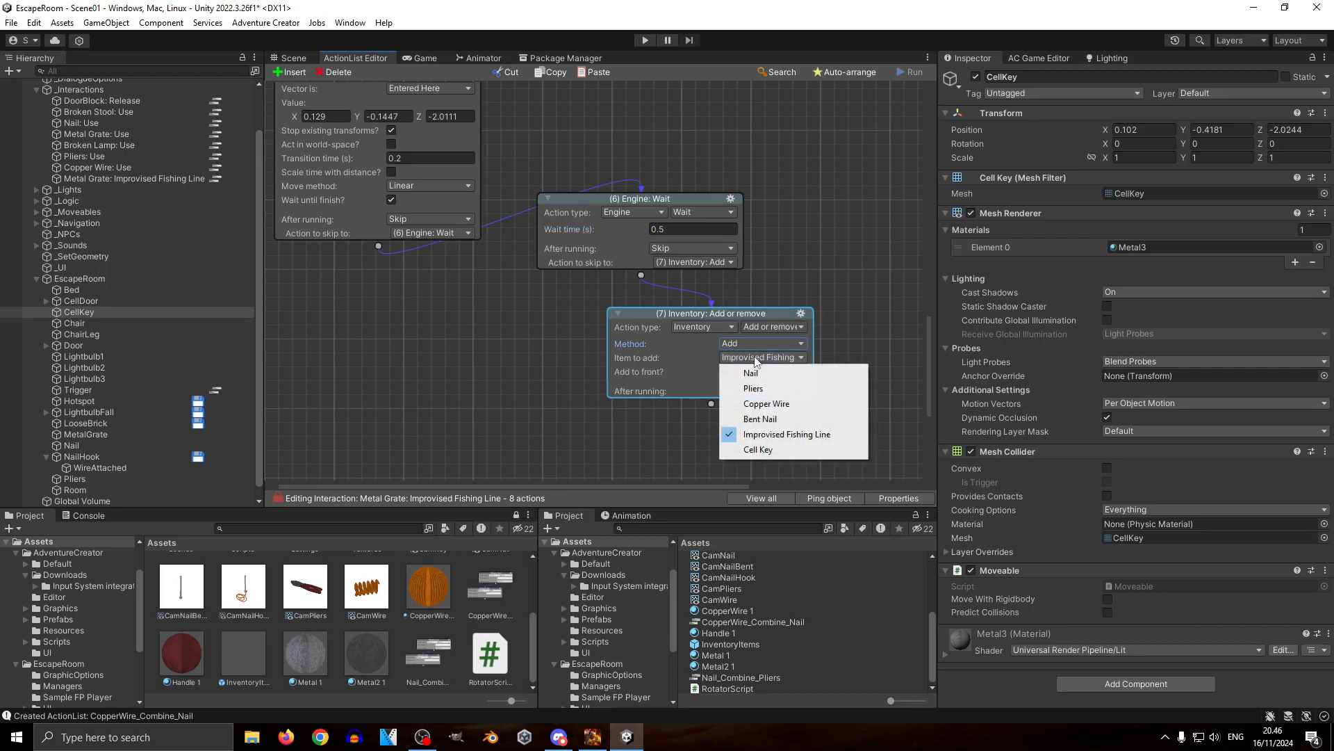
click(758, 449)
Step: Add an Object: Teleport action after the action that adds the Cell Key
middle_drag(879, 478, 829, 367)
drag(657, 278, 653, 350)
click(651, 369)
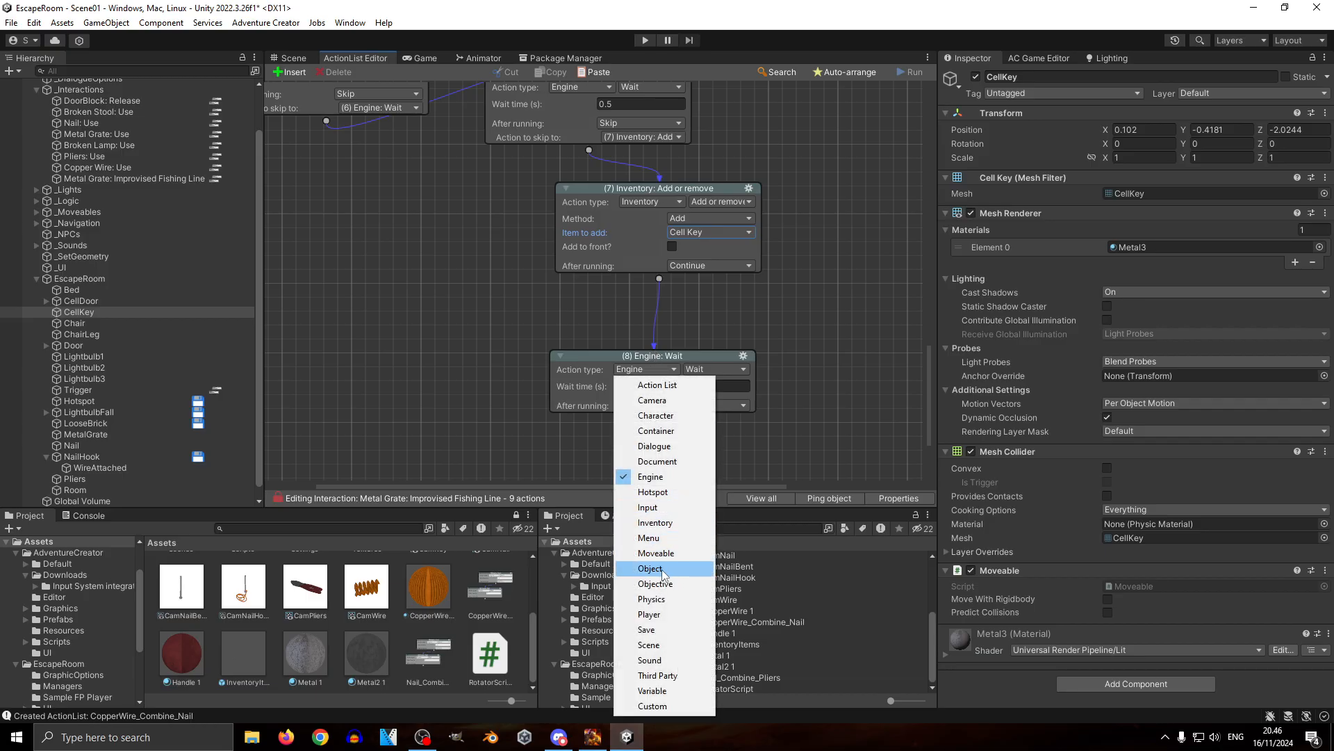
click(657, 569)
middle_drag(834, 430, 790, 347)
click(671, 287)
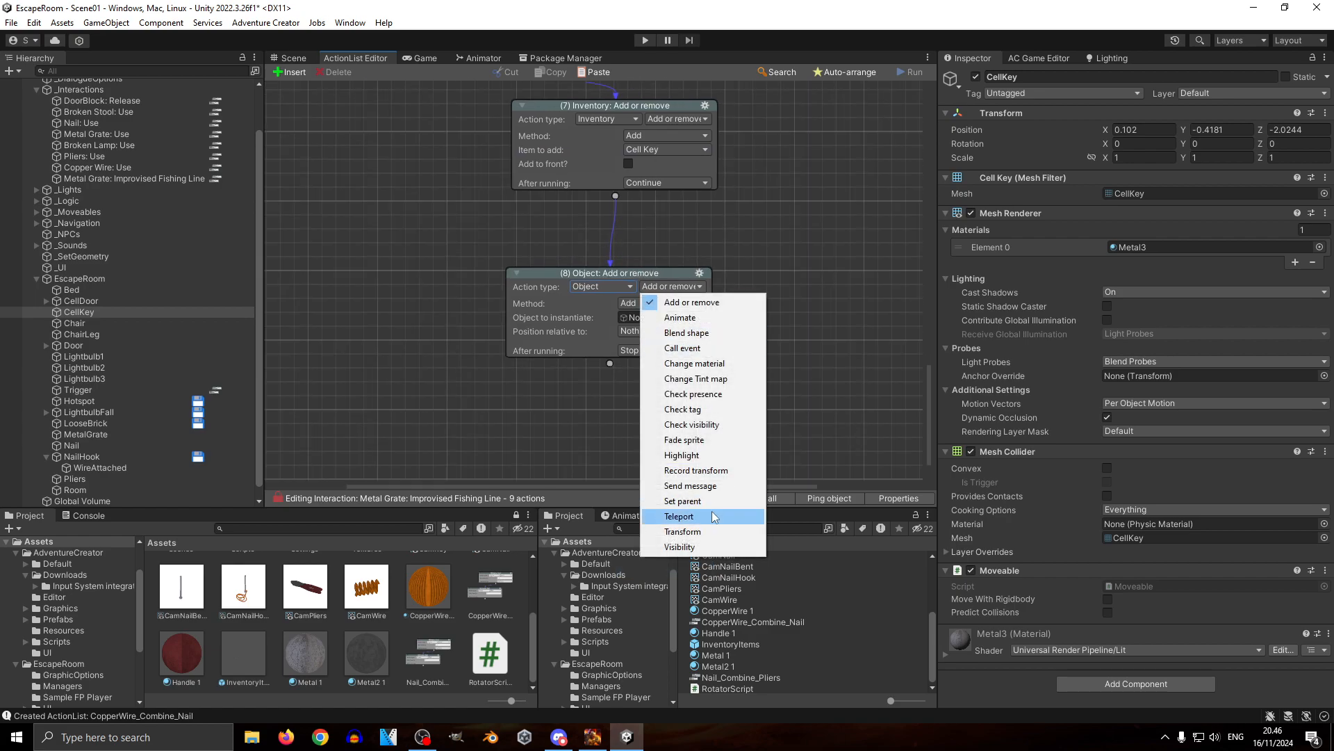
click(685, 546)
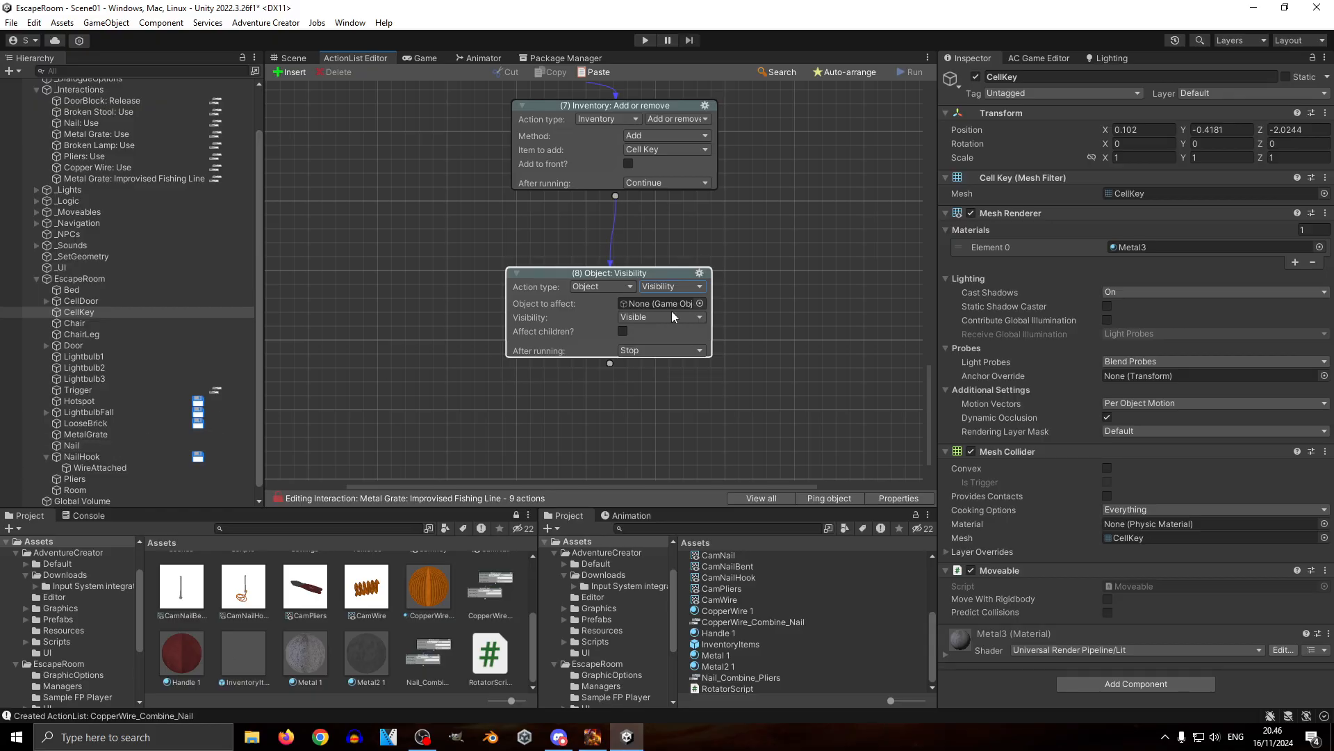
click(669, 285)
click(627, 286)
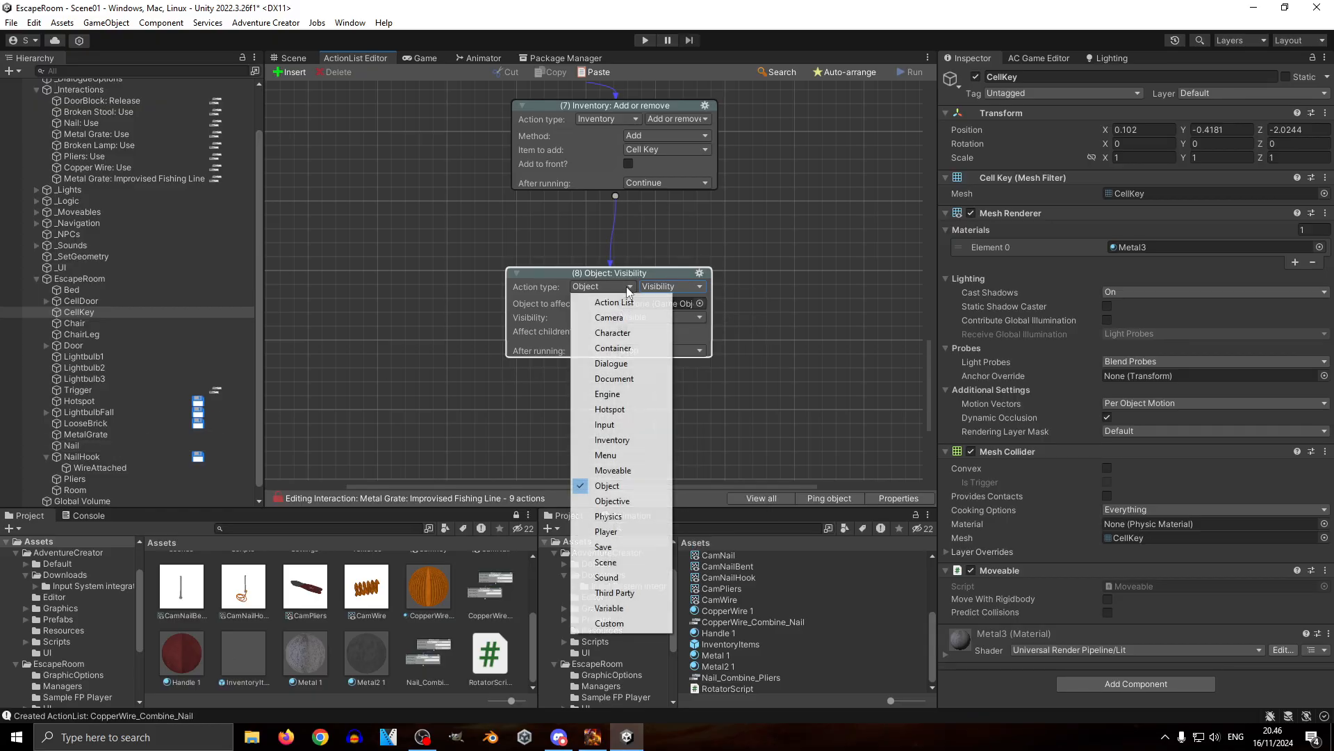
click(689, 288)
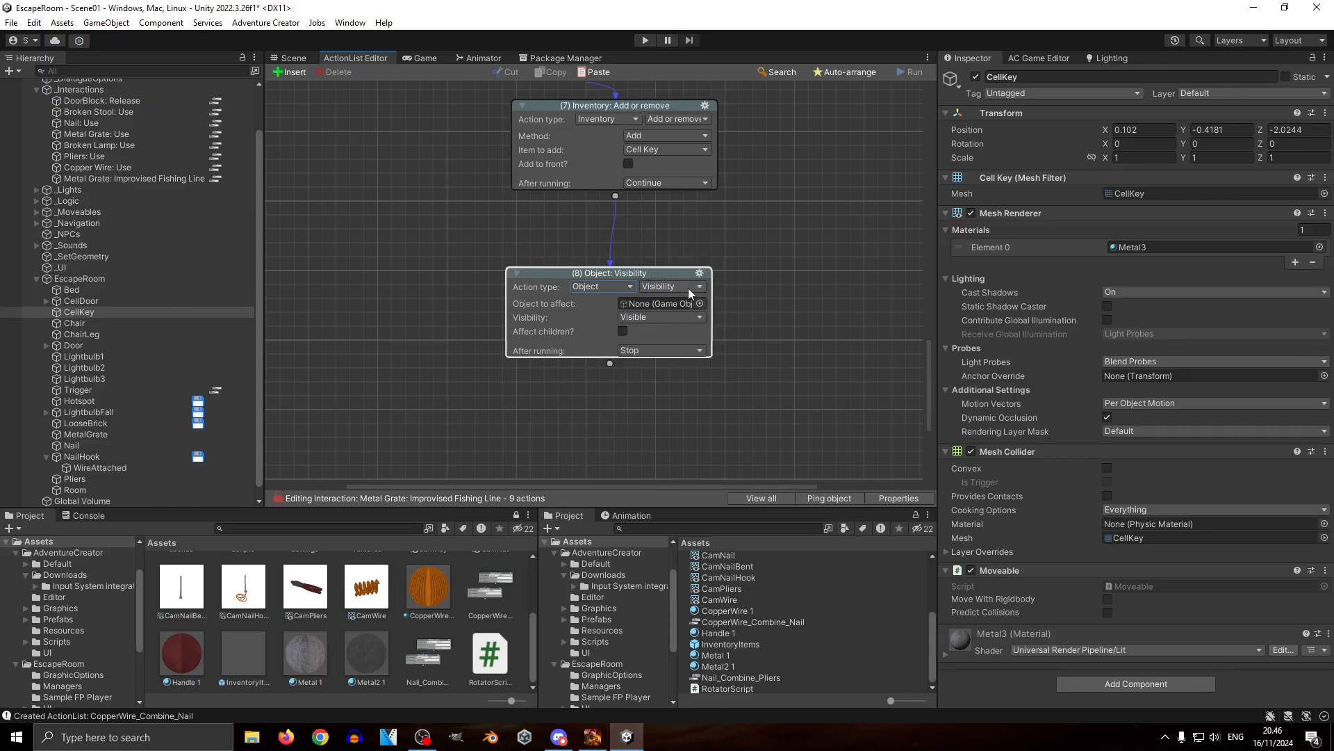
click(688, 288)
click(684, 515)
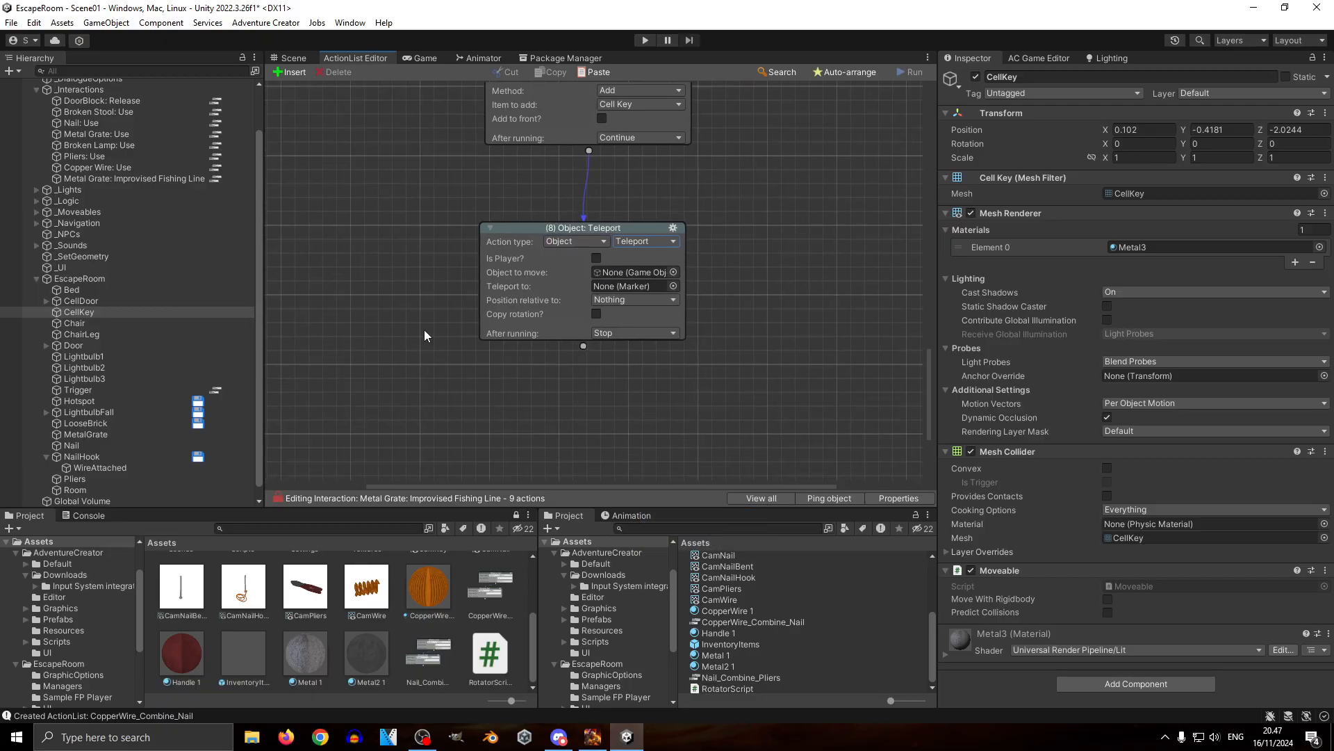
Step: Set the Teleport action to move NailHook to OffScreenMarker
drag(78, 312, 638, 270)
click(674, 286)
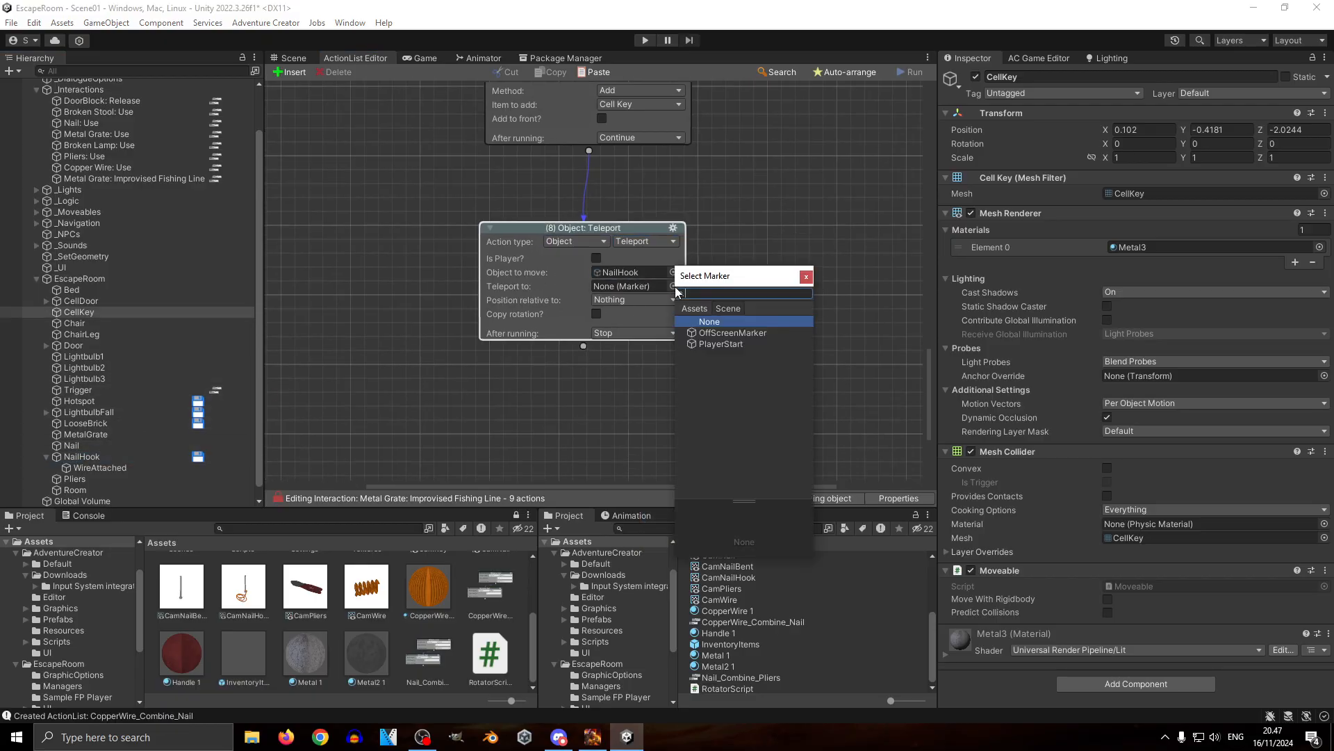
double_click(736, 333)
Step: Duplicate the NailHook Teleport action for the CellKey, keeping OffScreenMarker as its destination
right_click(670, 241)
click(715, 253)
right_click(695, 241)
click(696, 266)
drag(496, 403, 757, 349)
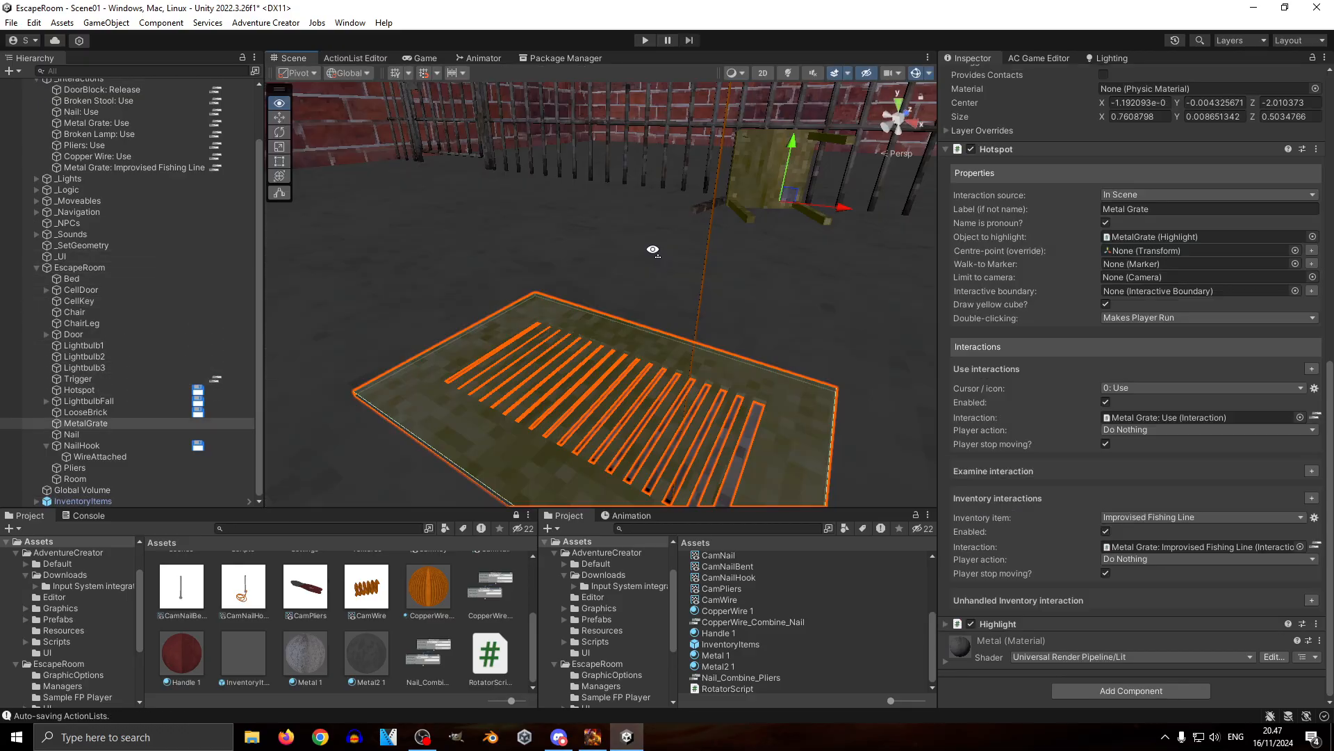
Step: Reopen the Metal Grate: Improvised Fishing Line ActionList and change its final action to Variable: Set with a Local source
right_drag(652, 247, 611, 321)
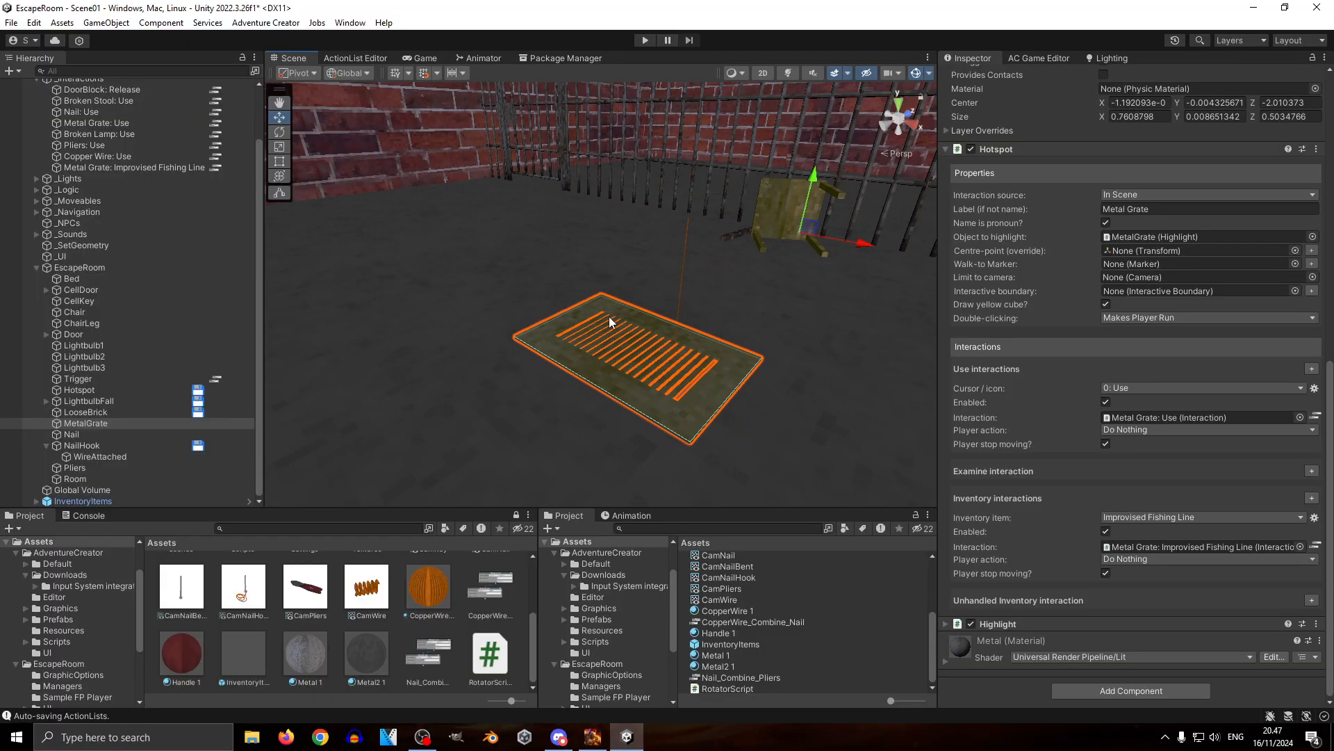
click(373, 60)
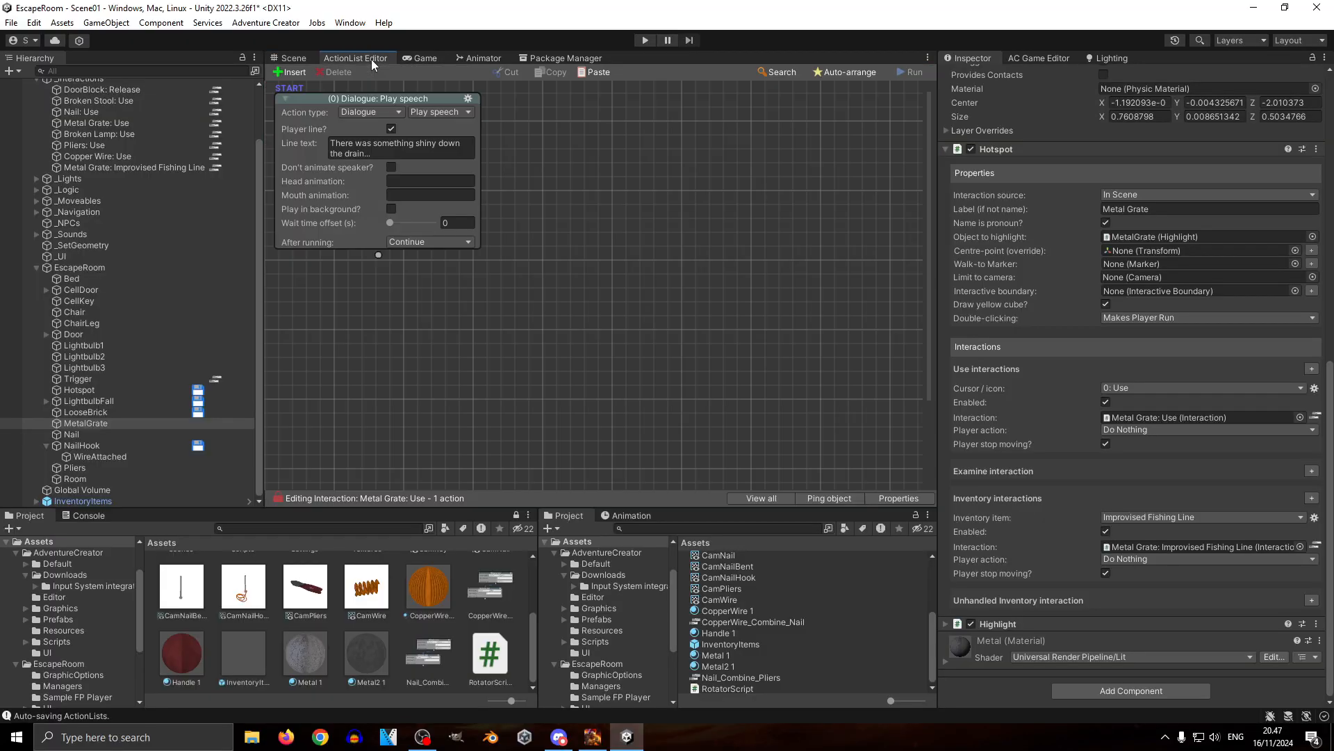
click(216, 168)
scroll(612, 278, down, 5)
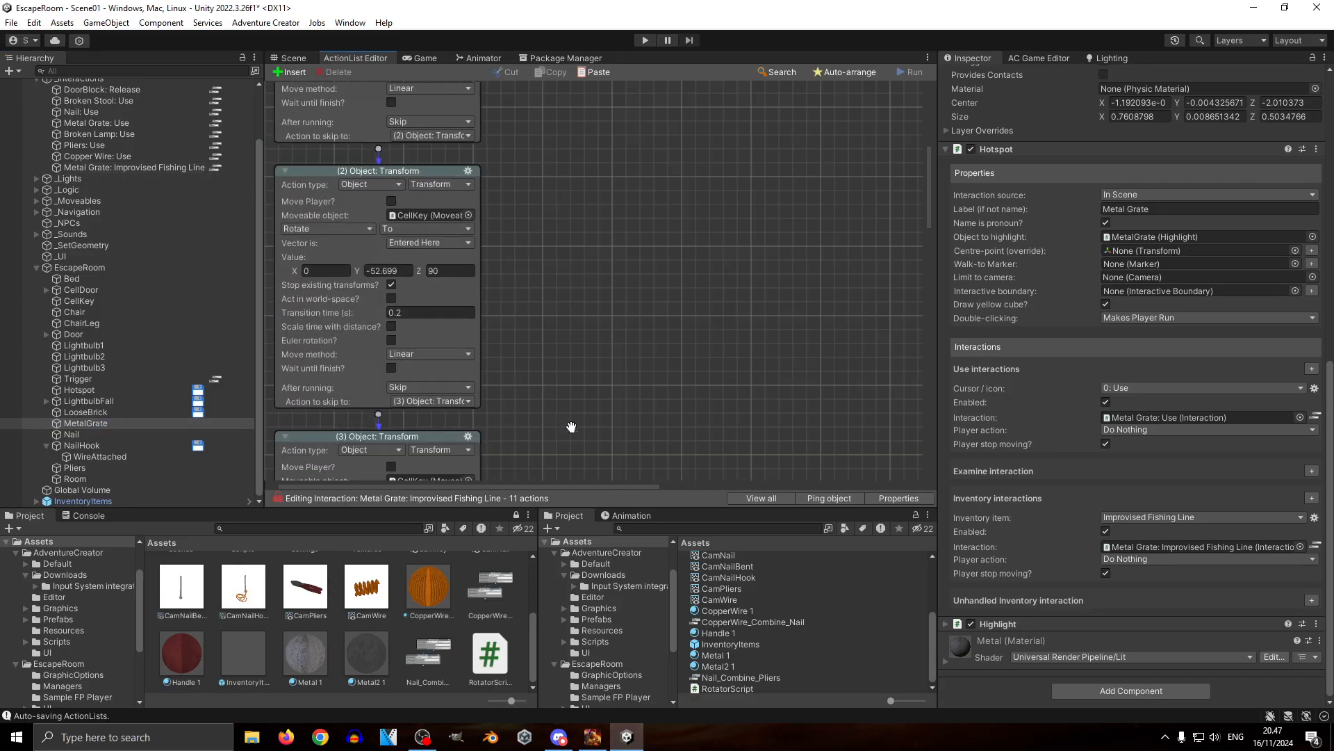
scroll(626, 363, down, 10)
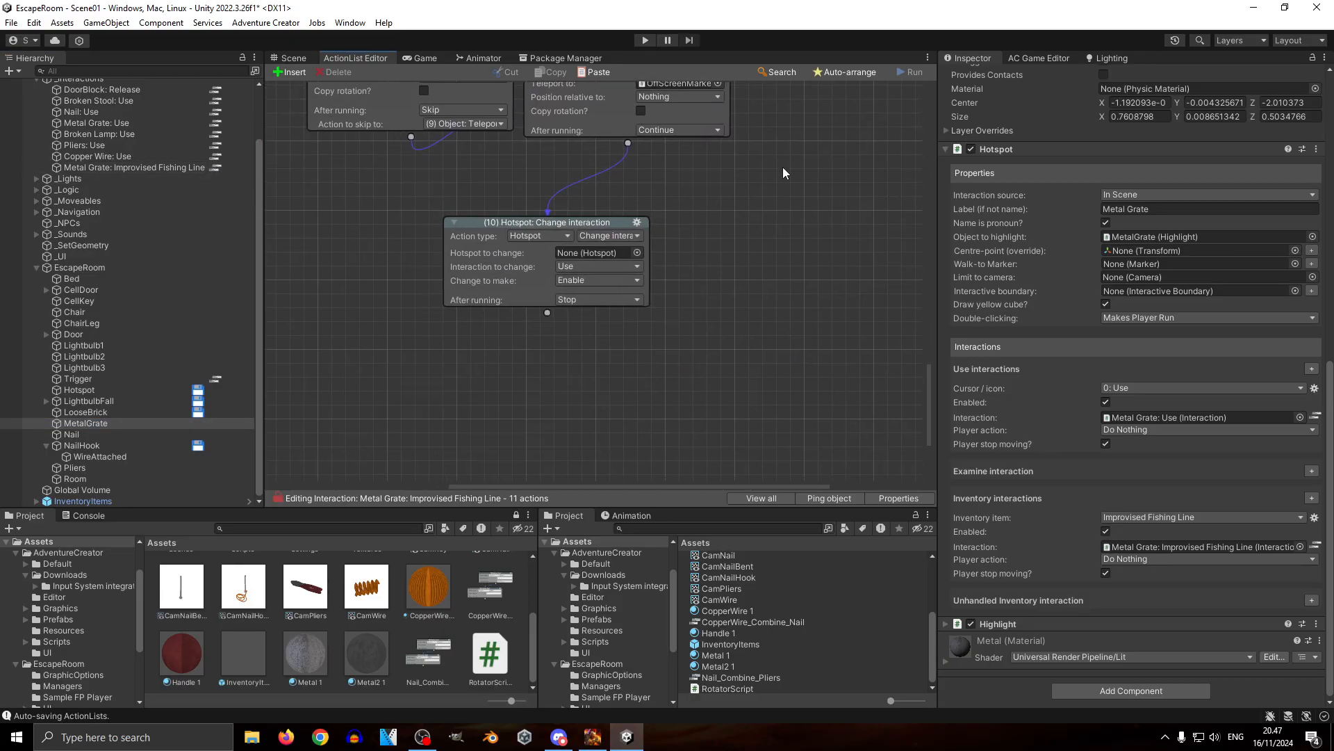
middle_drag(659, 126, 748, 224)
click(662, 265)
click(590, 262)
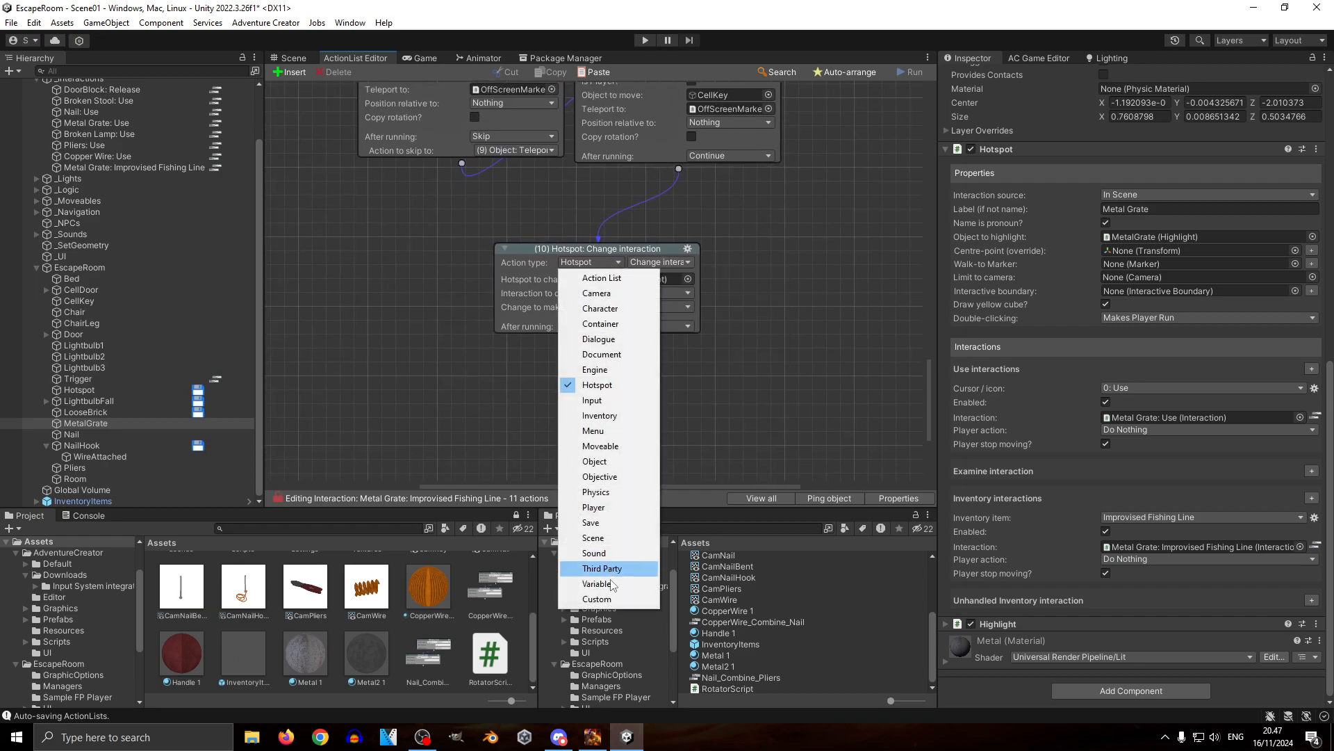
click(598, 584)
click(658, 263)
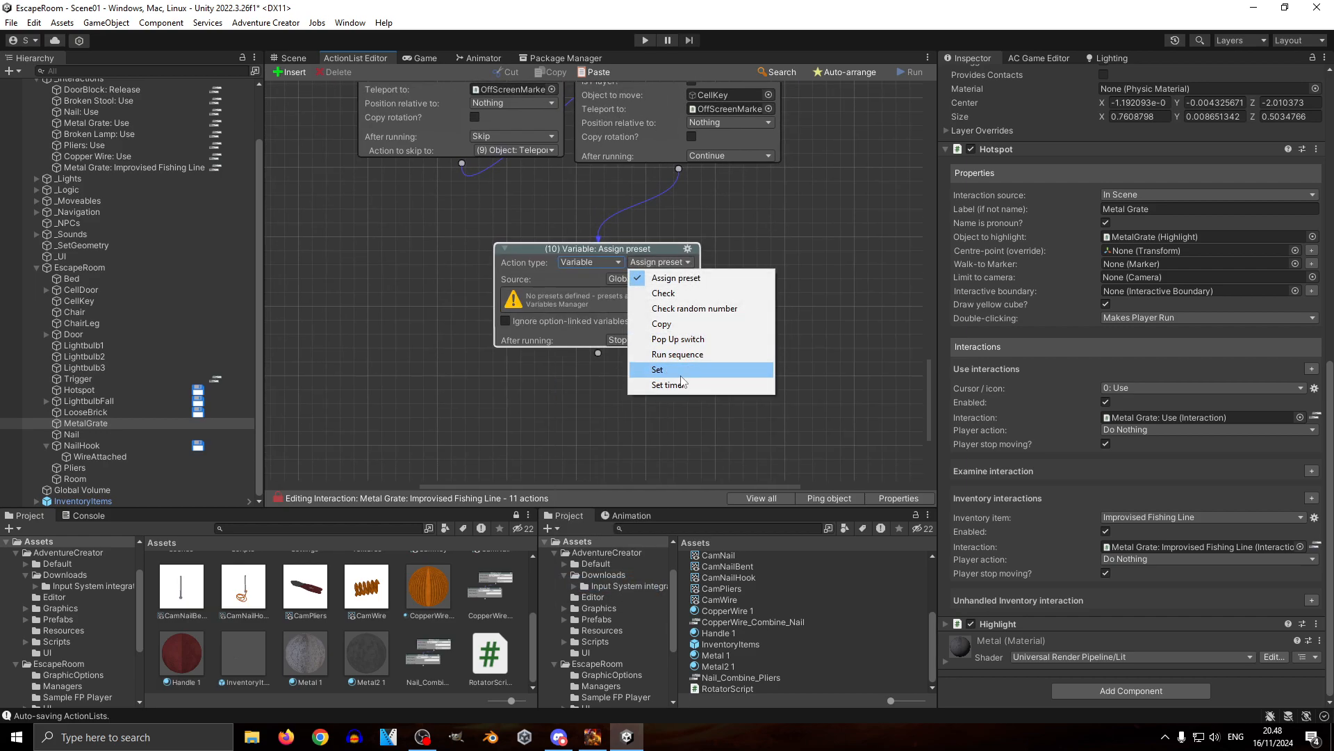
click(657, 369)
click(674, 278)
click(649, 307)
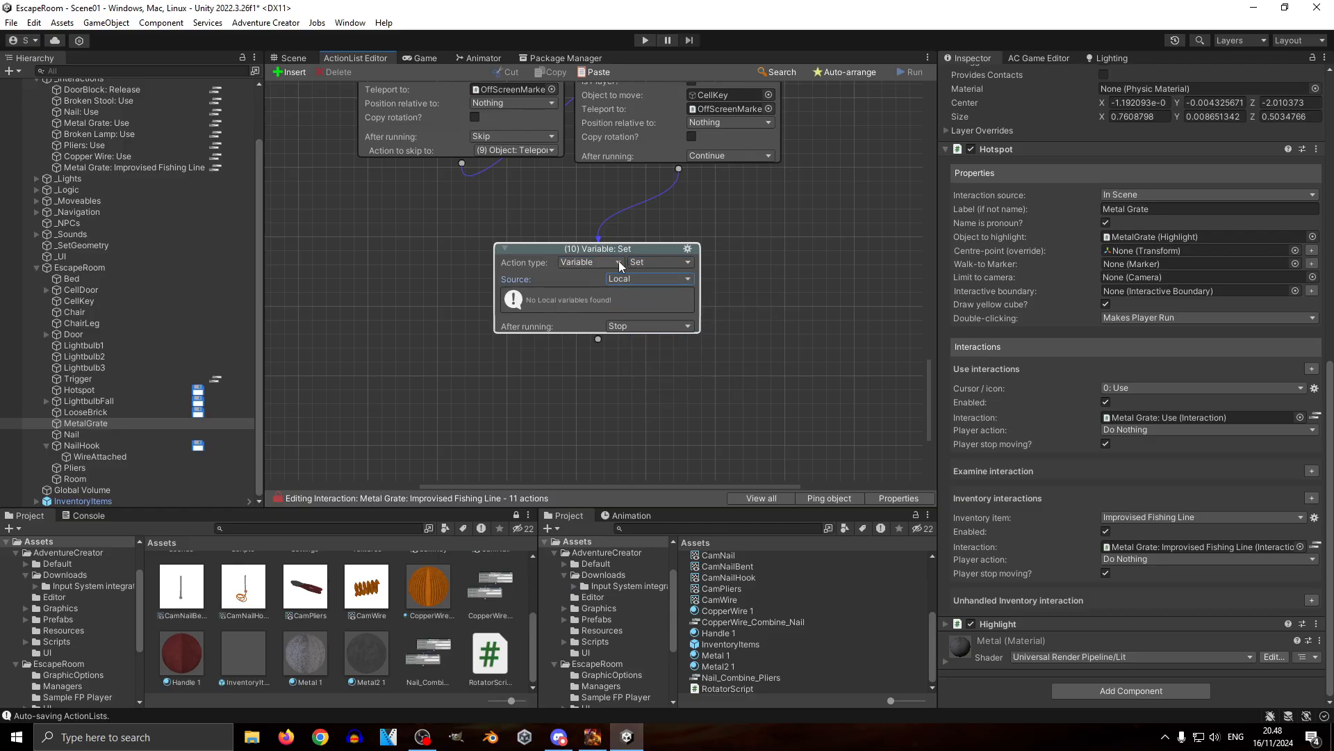
Step: Create a local Boolean variable named GotKey in the Variables manager
click(1049, 56)
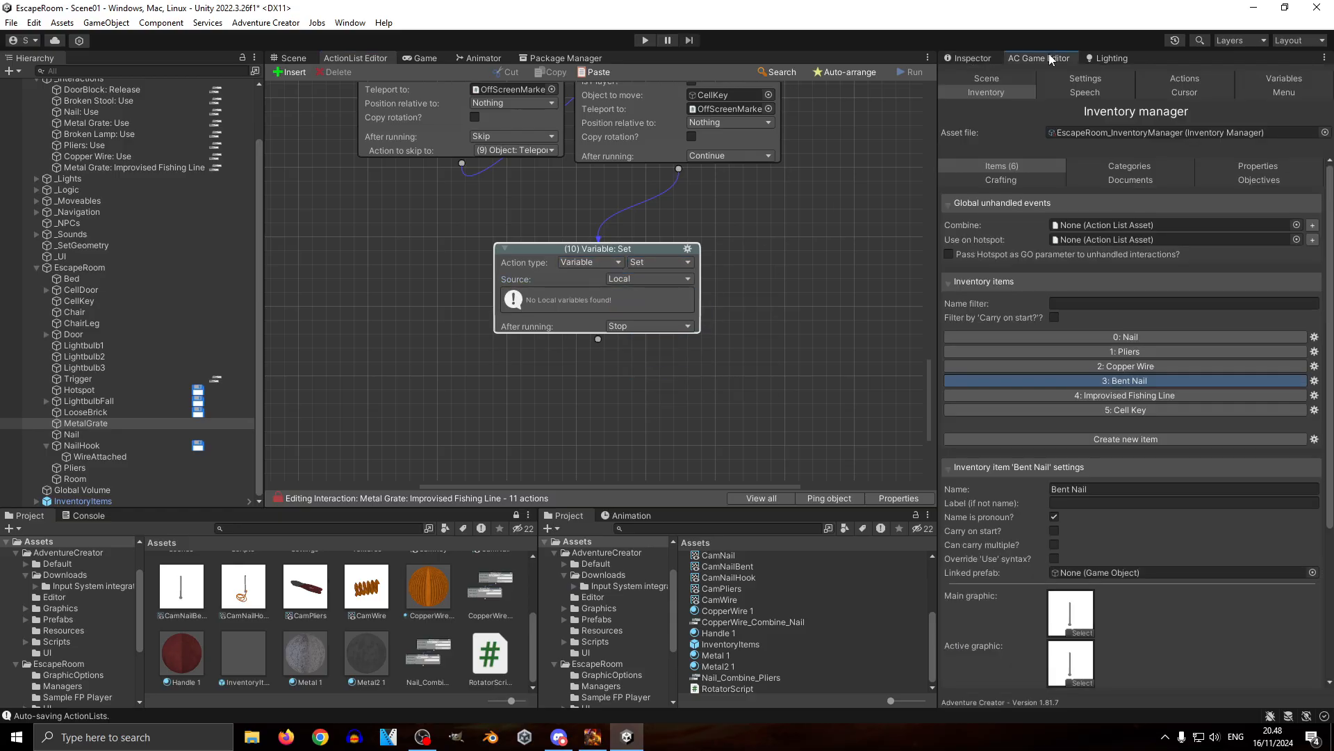
click(1273, 78)
click(1251, 164)
click(1190, 284)
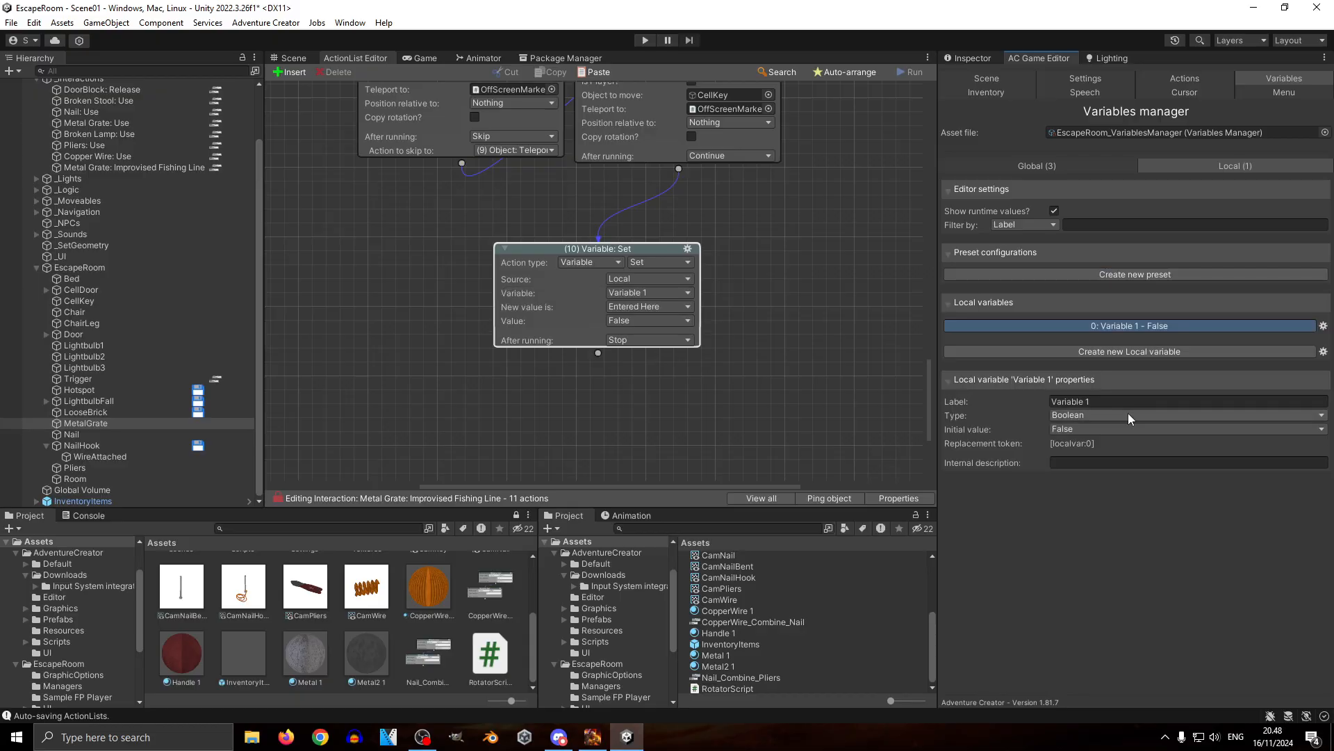
text(GotKey)
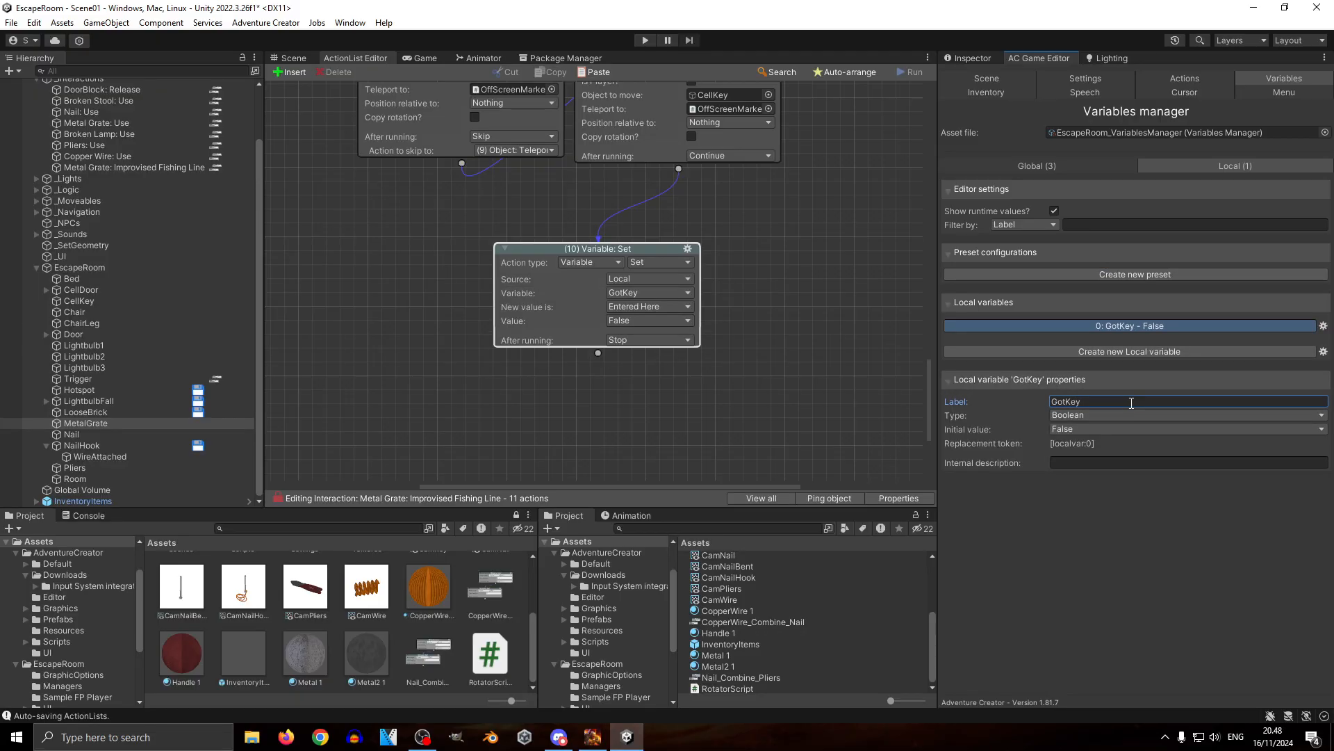
Step: Set the final action's GotKey value to True and auto-arrange the actions
click(649, 321)
click(652, 338)
right_click(779, 263)
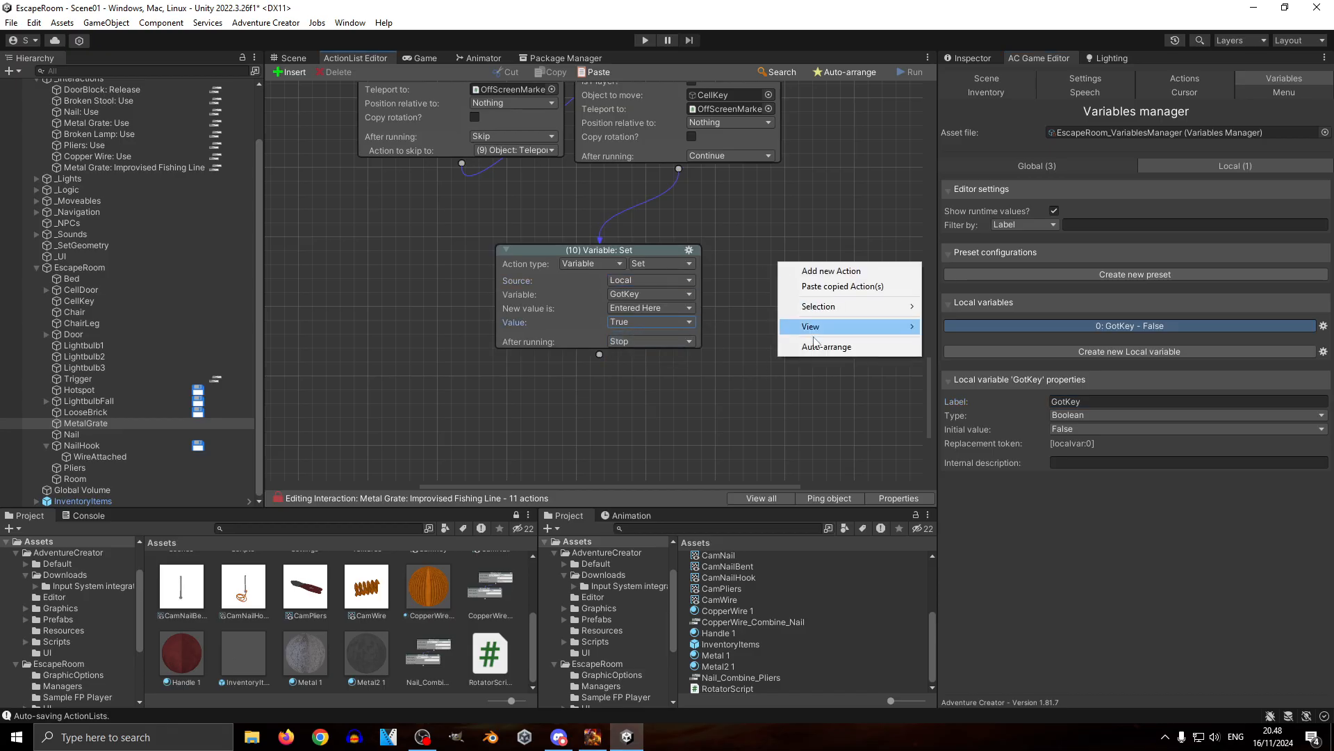
click(800, 346)
Step: Open the Metal Grate: Use ActionList and add a new action beside the speech line
click(288, 58)
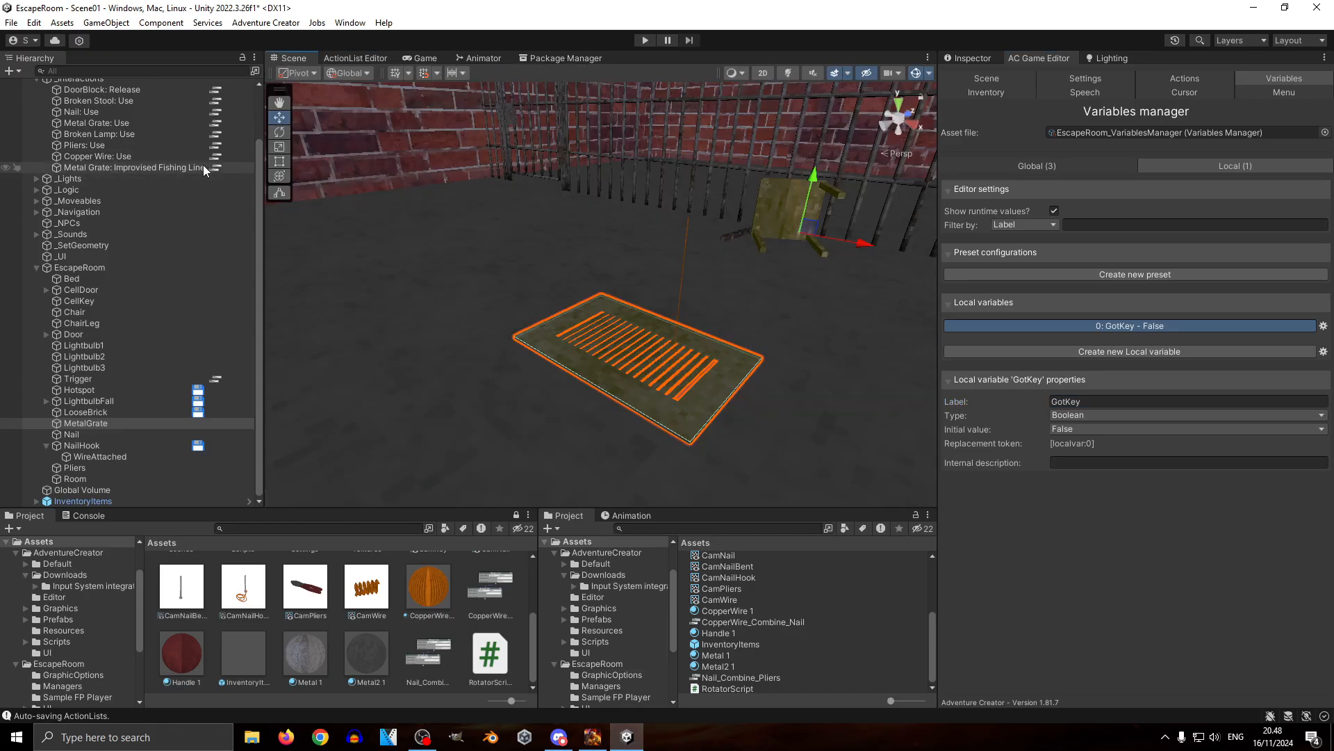
scroll(181, 167, up, 2)
click(144, 184)
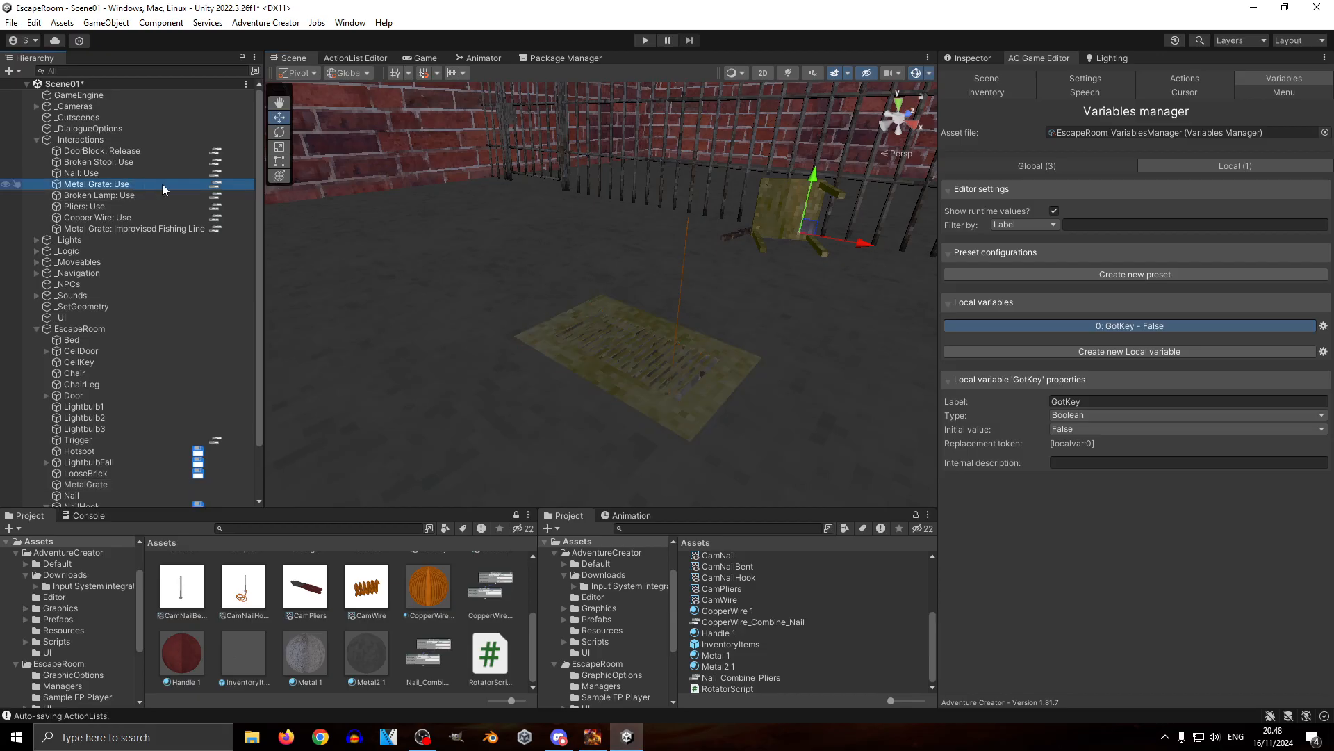
click(216, 187)
right_click(544, 157)
click(595, 161)
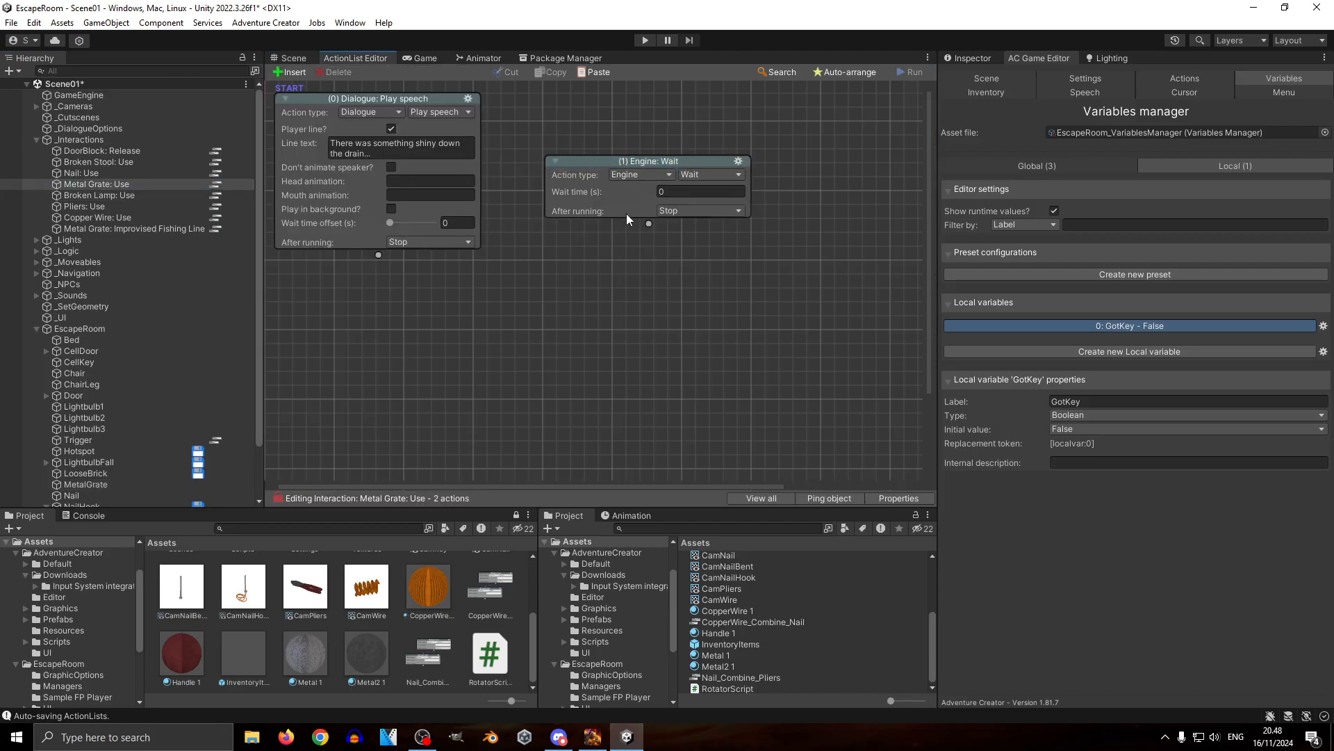
Step: Turn the new action into a Variable: Check that uses the Local source for GotKey
click(640, 173)
click(647, 495)
click(711, 174)
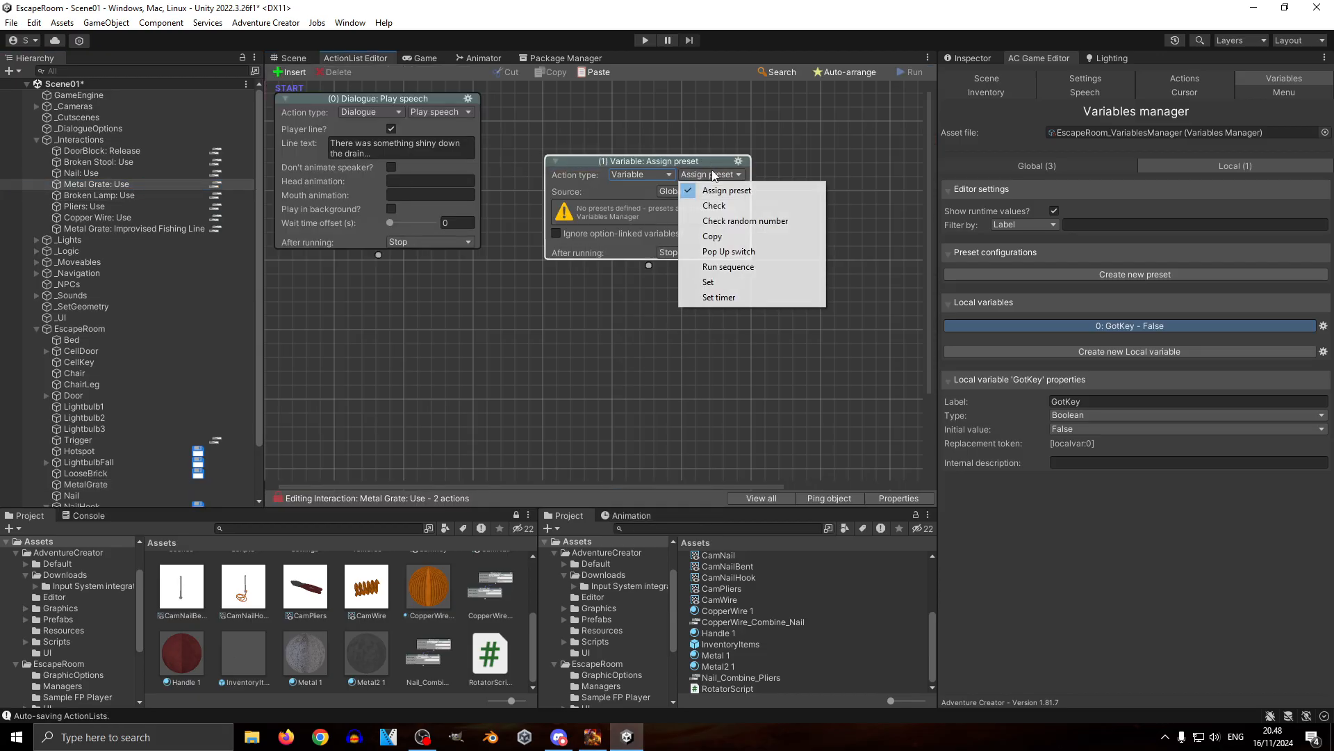
click(715, 206)
click(688, 190)
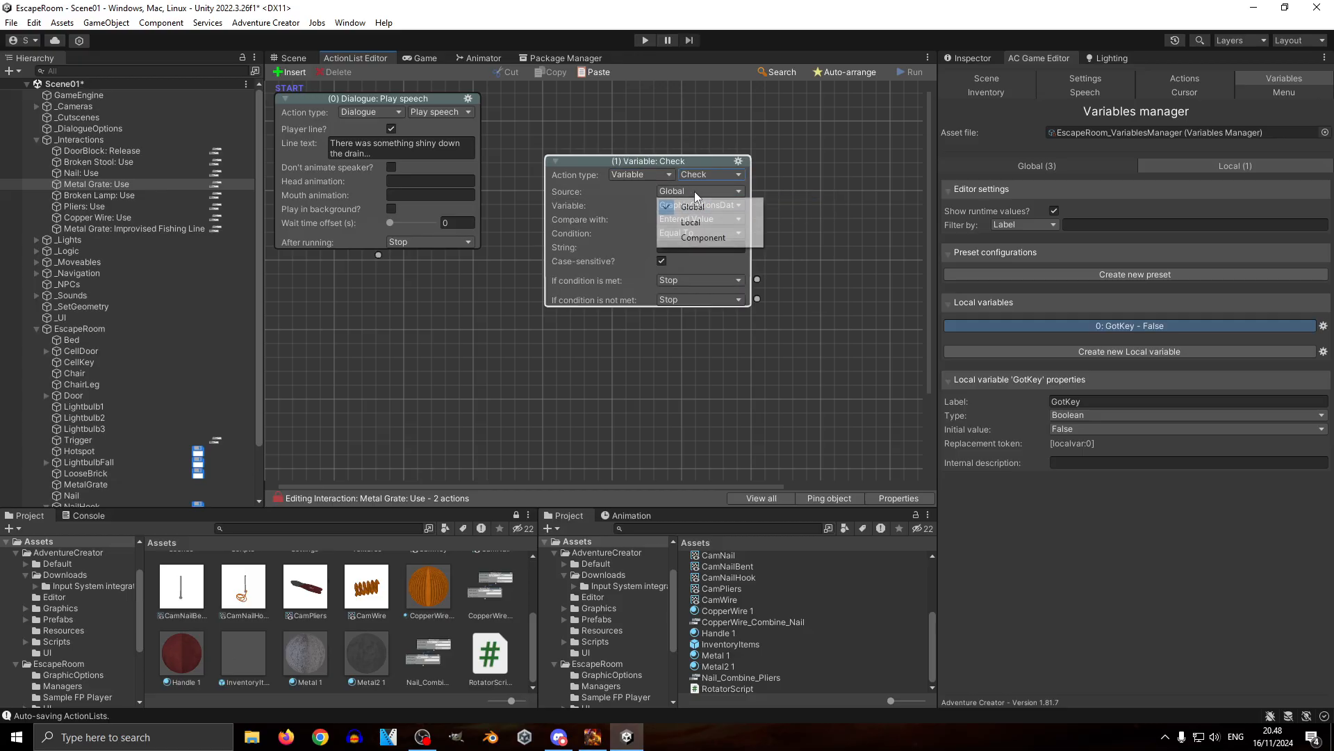
click(701, 218)
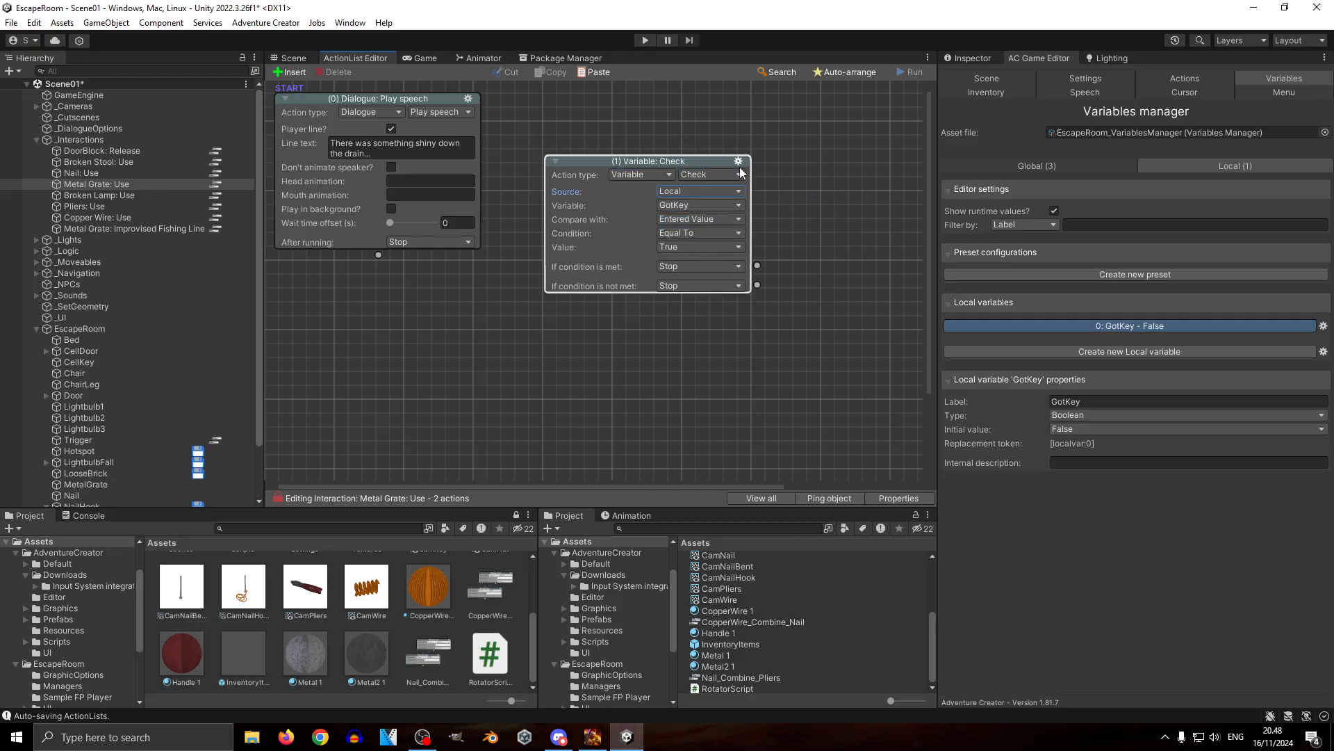
Step: Move the Variable: Check action to the start of the Metal Grate: Use ActionList and auto-arrange the actions
click(738, 160)
click(779, 285)
right_click(649, 236)
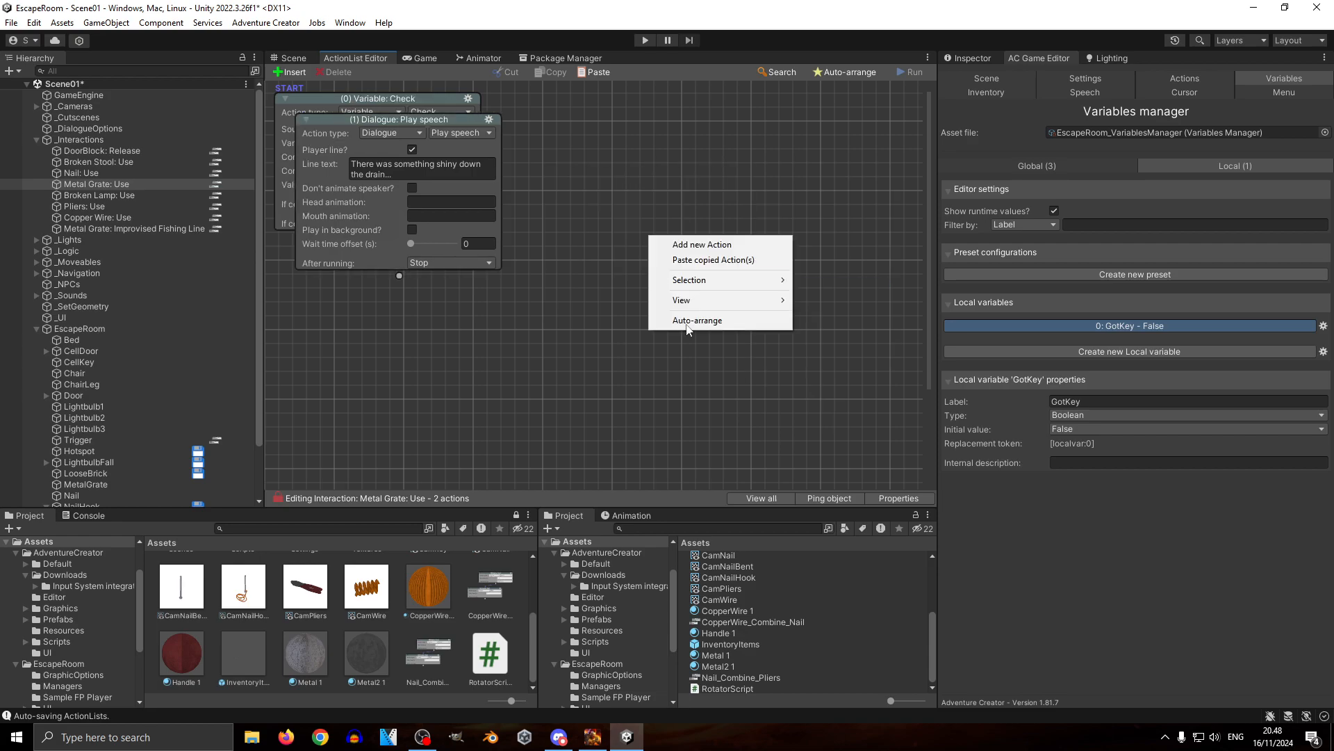
click(697, 320)
Step: Connect the check's unmet condition to the speech action, copy that action, and enable its Don't animate speaker option
drag(486, 223, 435, 282)
click(469, 258)
click(512, 281)
click(391, 327)
Step: Paste a second speech action as the target of the met condition and enable its Don't animate speaker option
right_click(575, 247)
click(646, 271)
drag(699, 291, 697, 292)
click(690, 320)
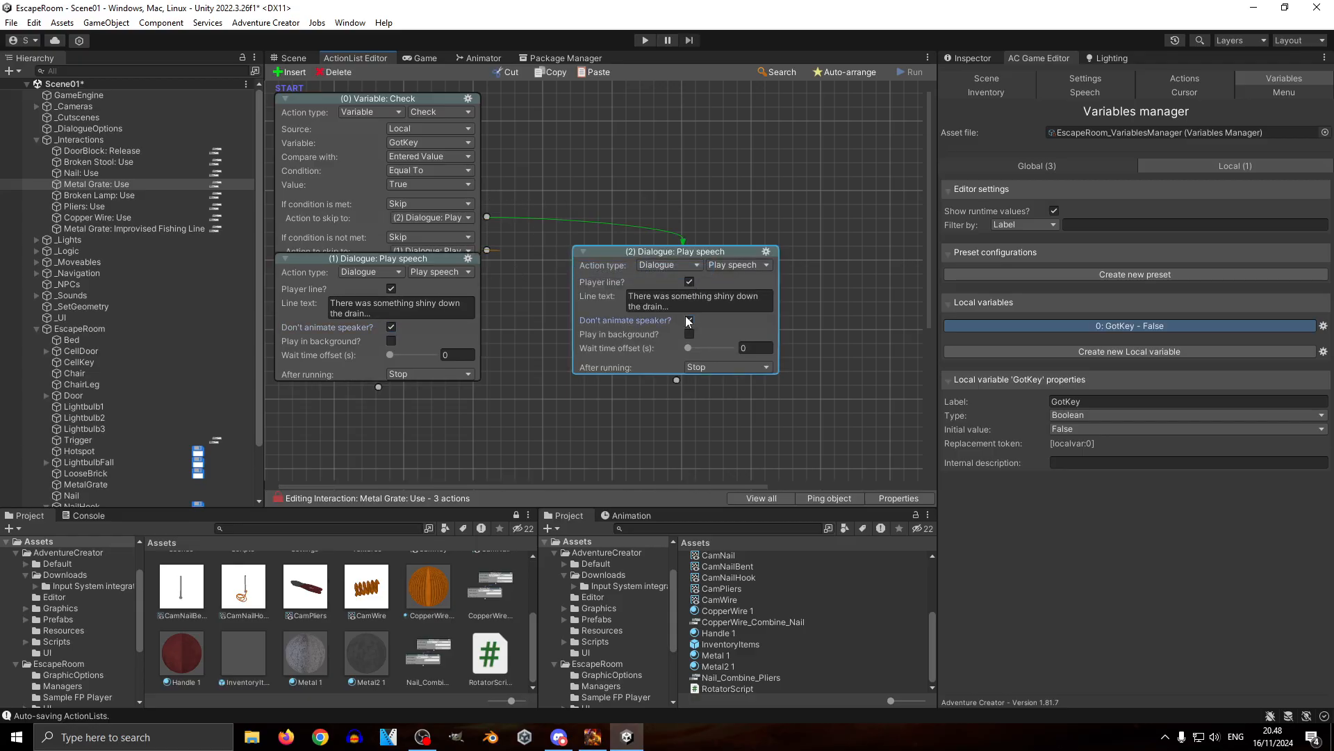
Step: Set the pasted speech action's line to "There was nothing else in the drain." and auto-arrange the actions
click(679, 306)
text(T)
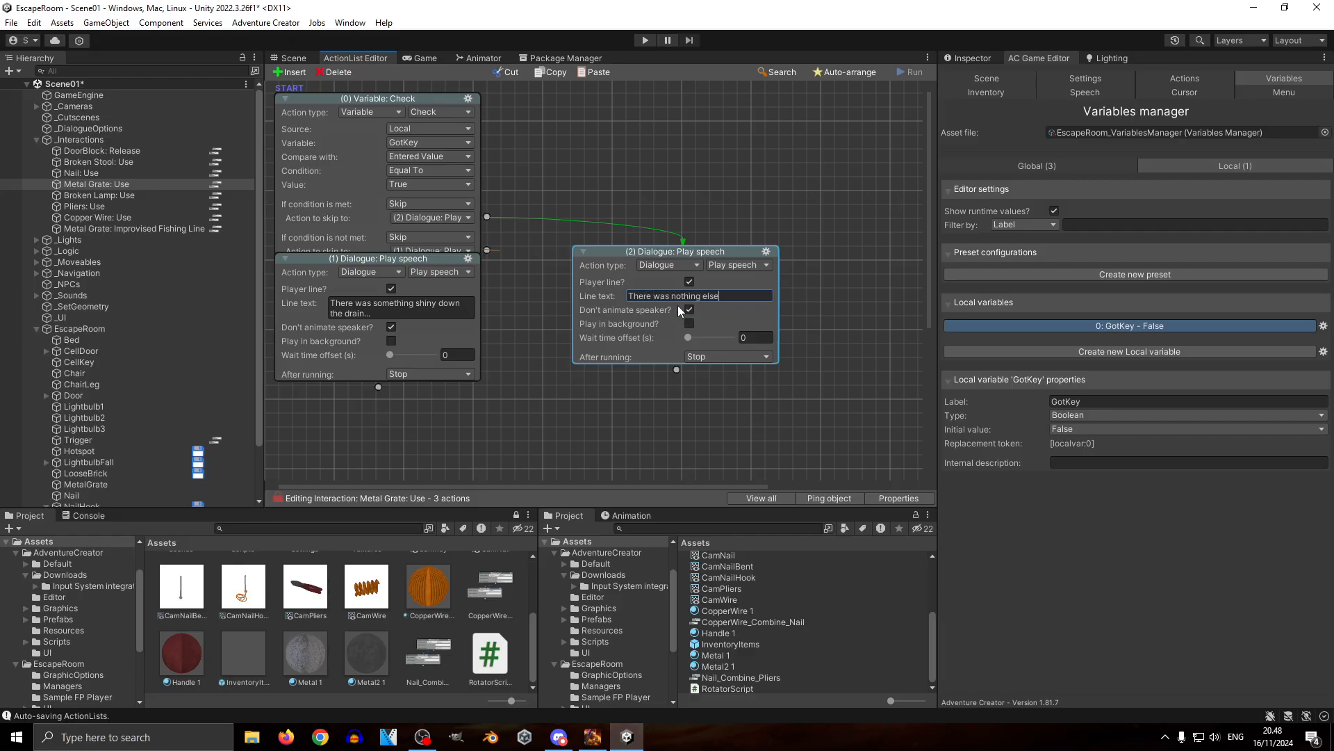
text(here was nothing else in the drain.)
right_click(664, 108)
click(695, 185)
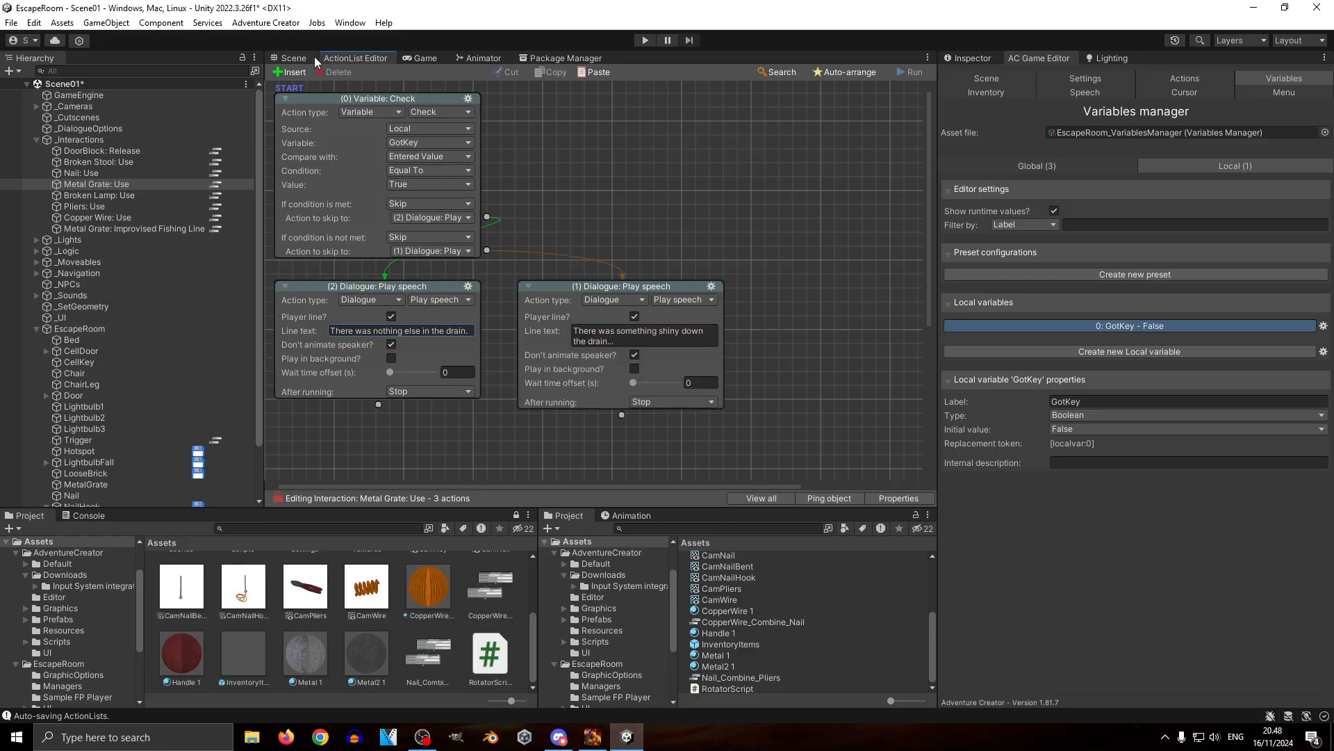
Step: Frame the key and fishing line beneath the grate in the Scene view and dock that view beside the ActionList Editor
click(310, 58)
right_drag(573, 189, 665, 242)
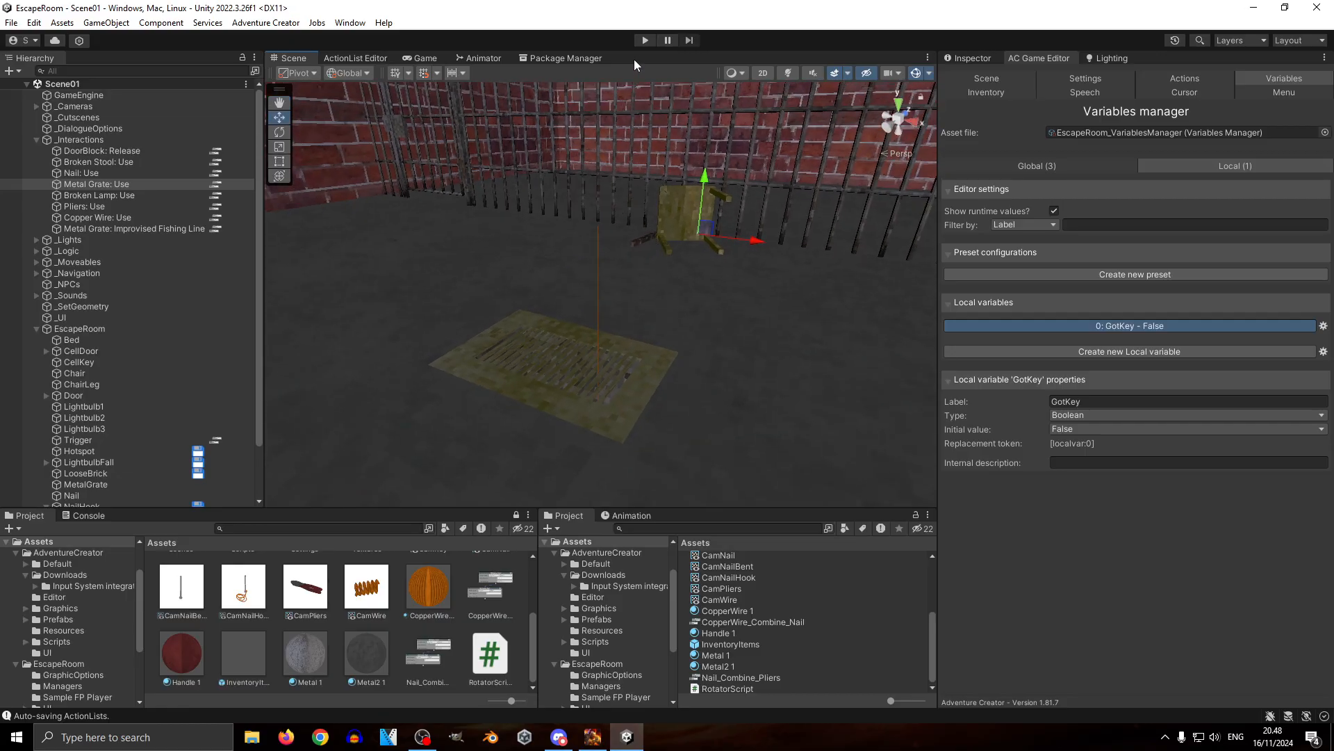
key(w)
right_drag(653, 333, 526, 167)
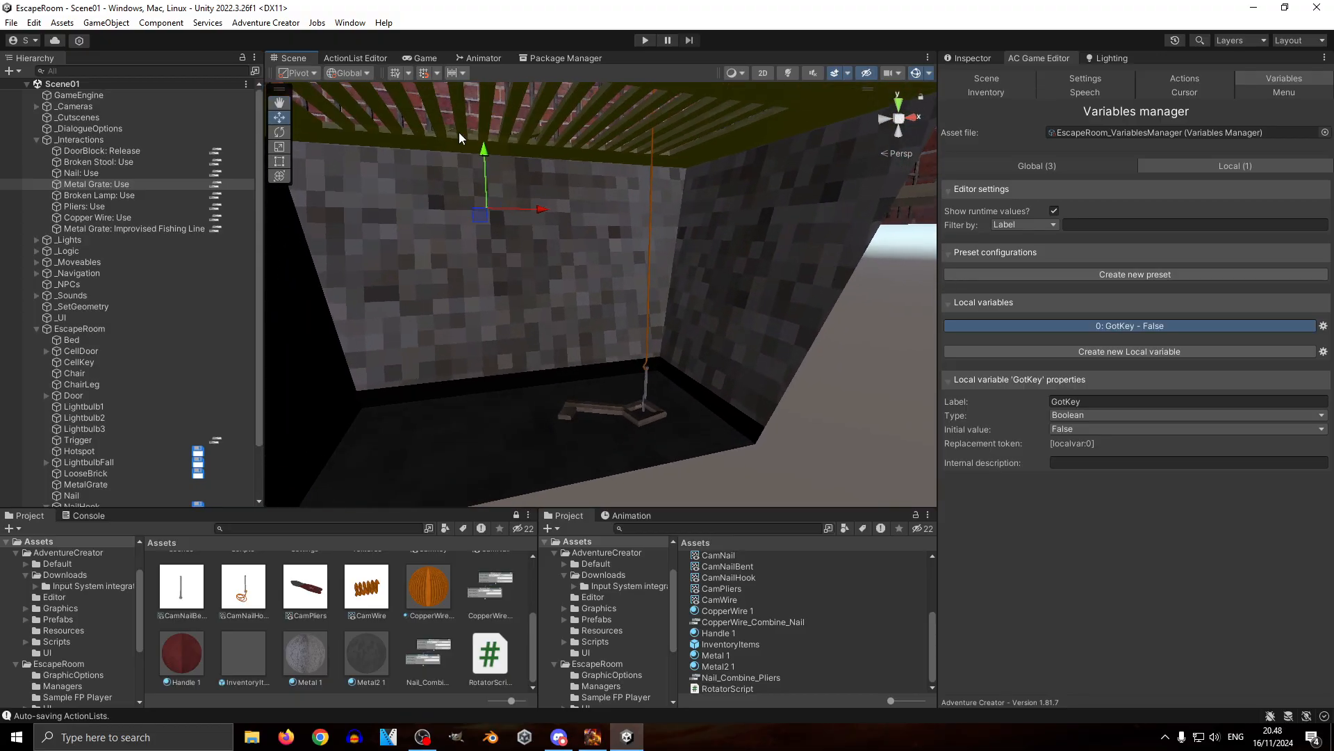
drag(300, 62, 352, 290)
drag(486, 242, 494, 242)
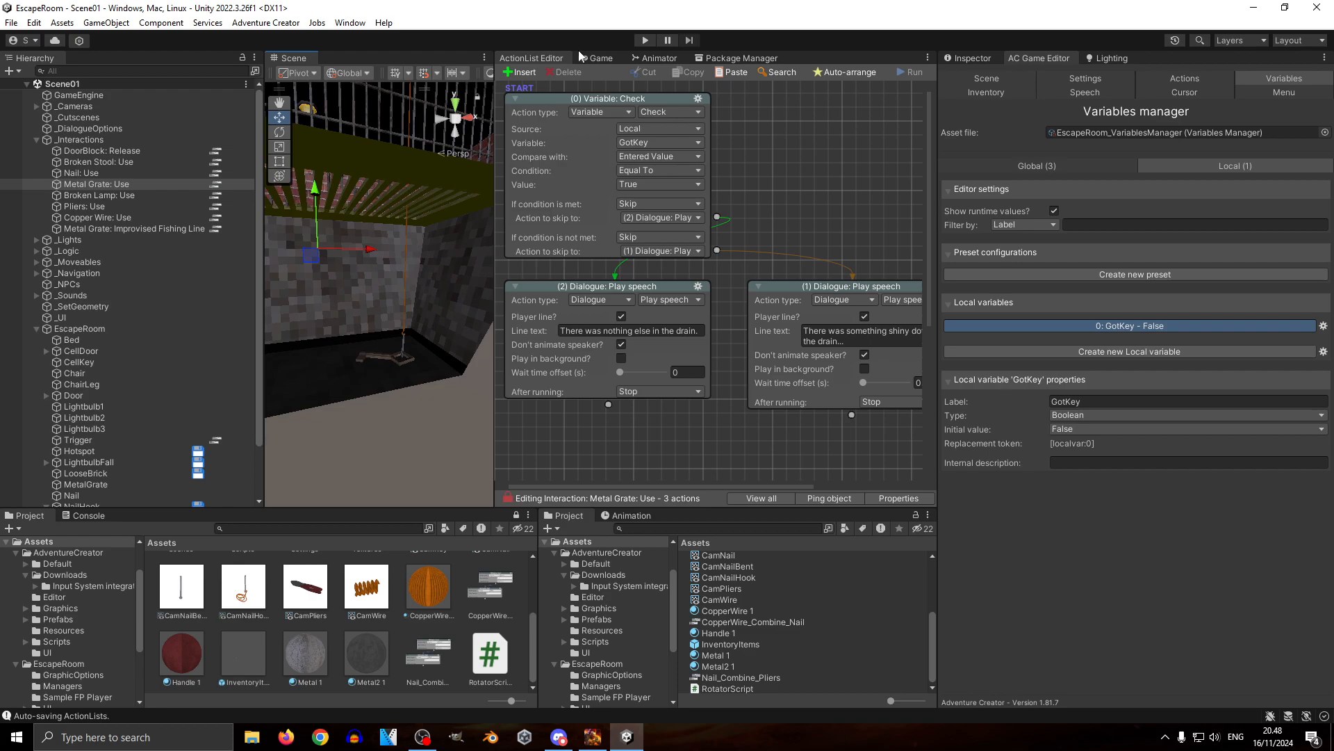
Step: Start a playtest in the Game view, pull out the Loose Brick, and collect the Pliers behind it
click(597, 57)
click(646, 40)
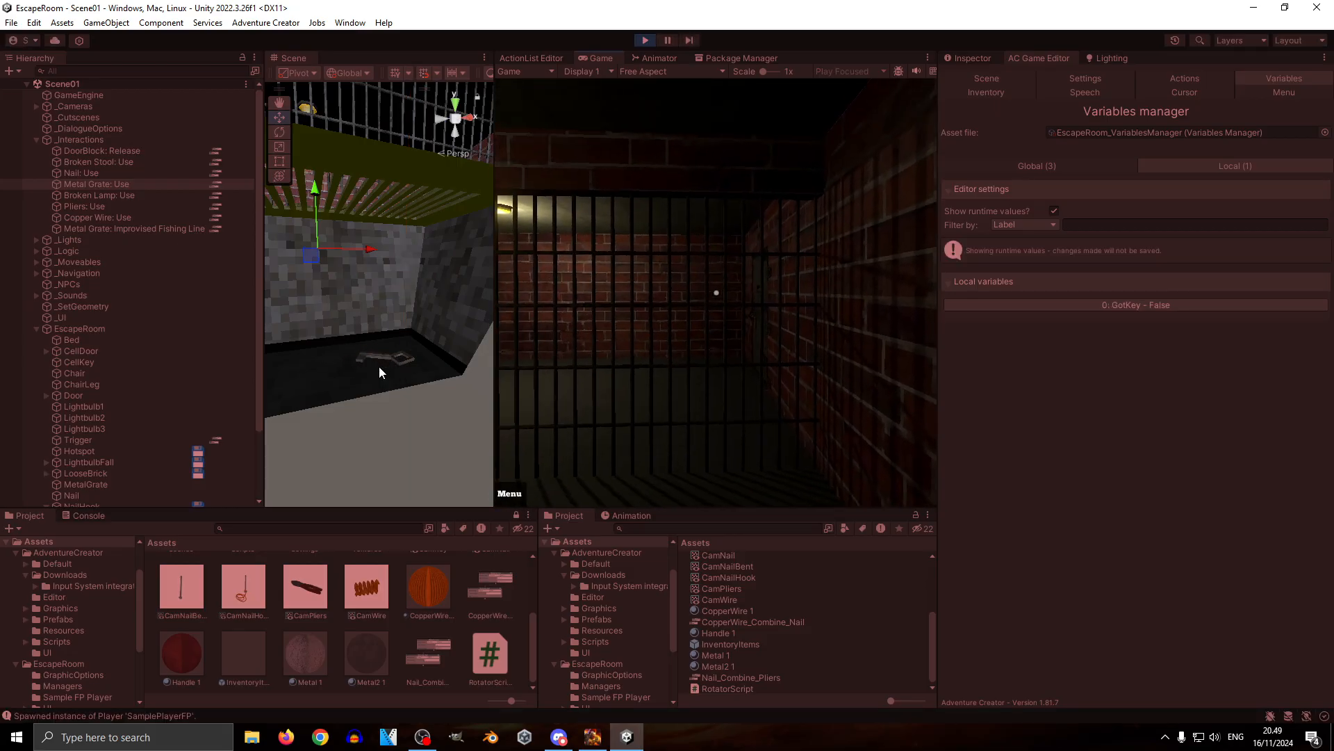
key(w)
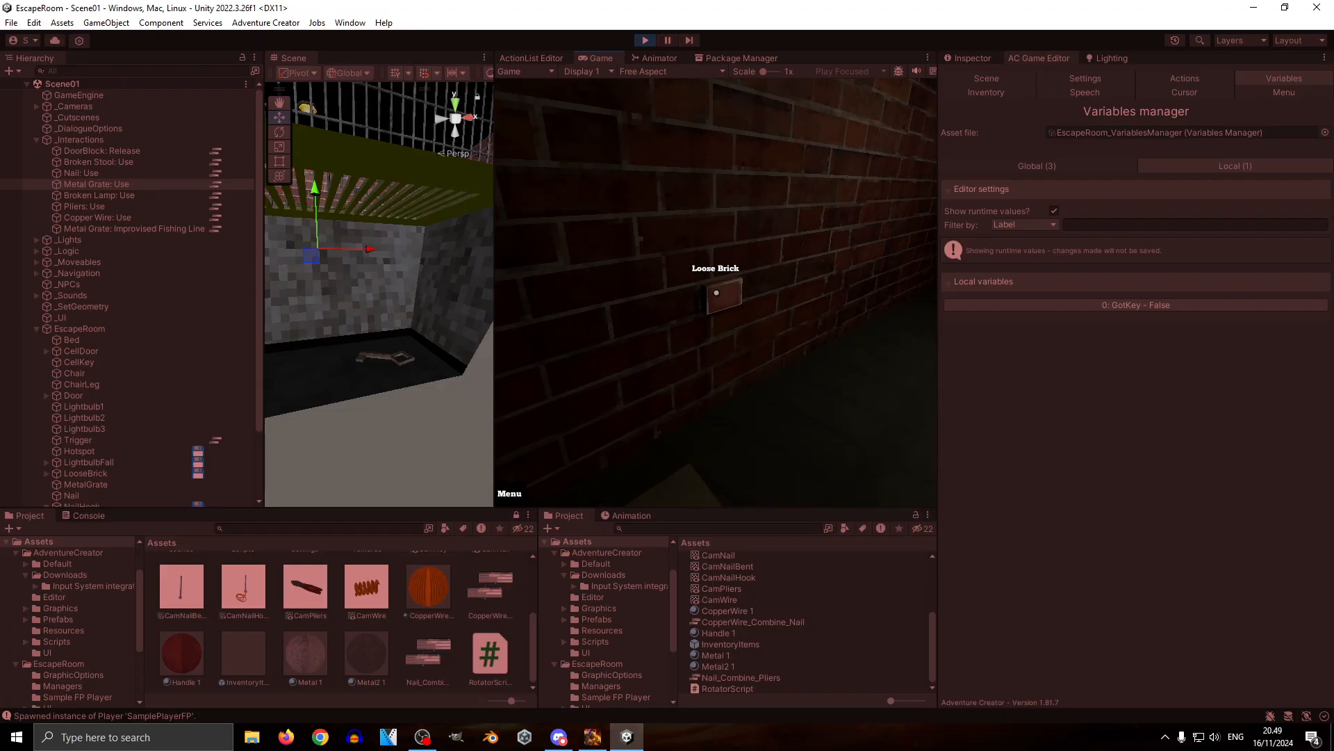
click(716, 293)
key(w)
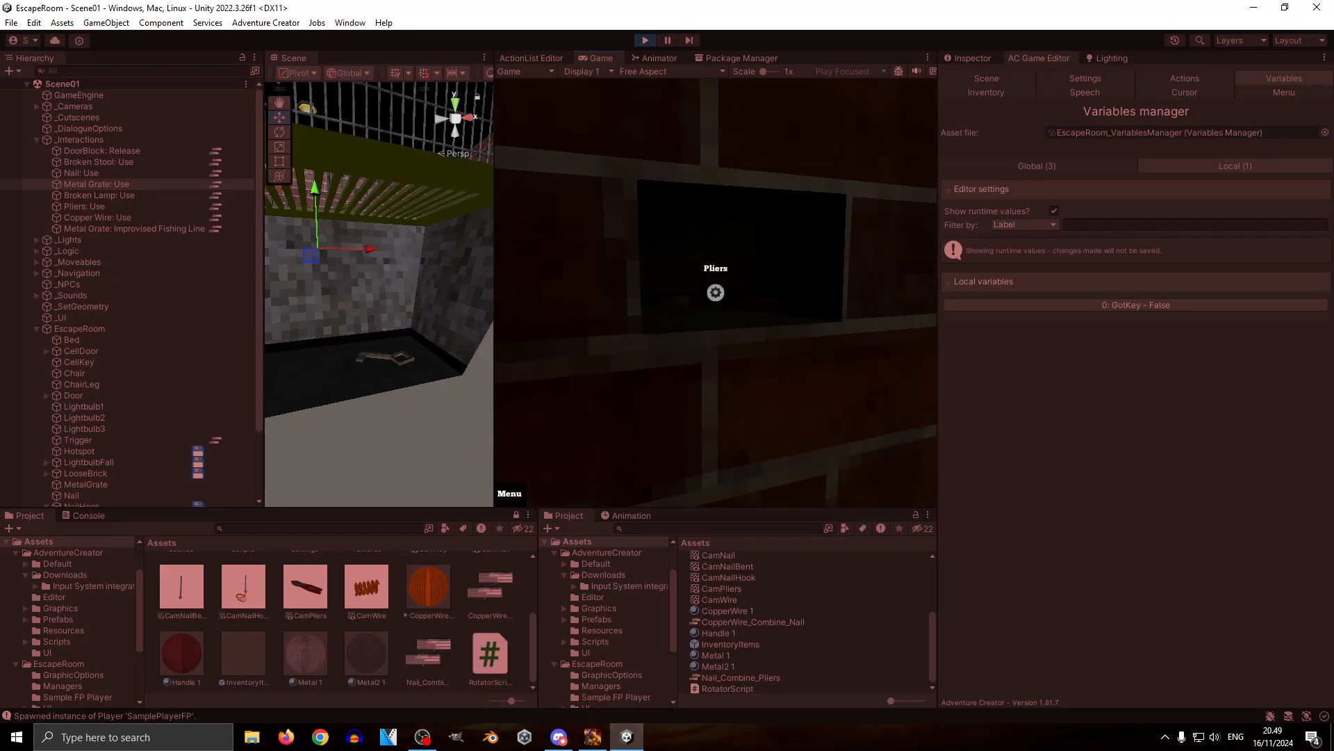
click(717, 293)
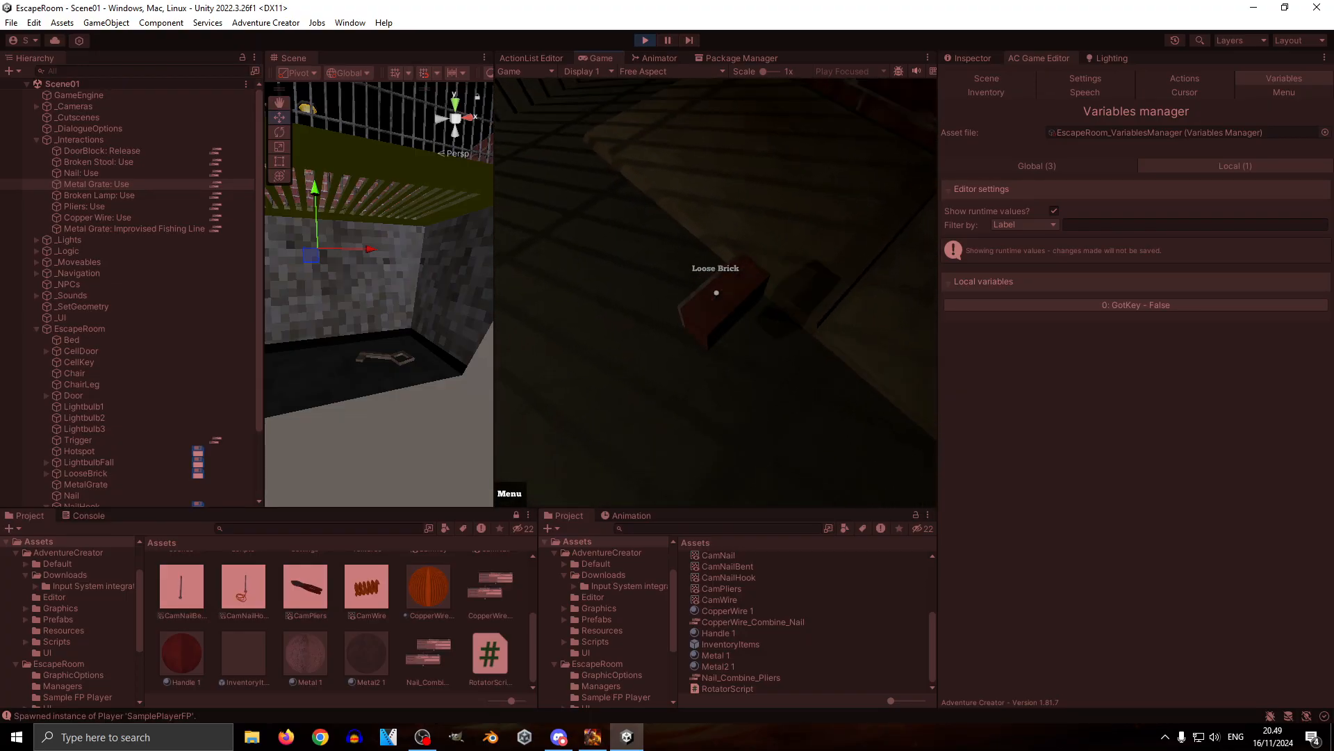
right_click(717, 293)
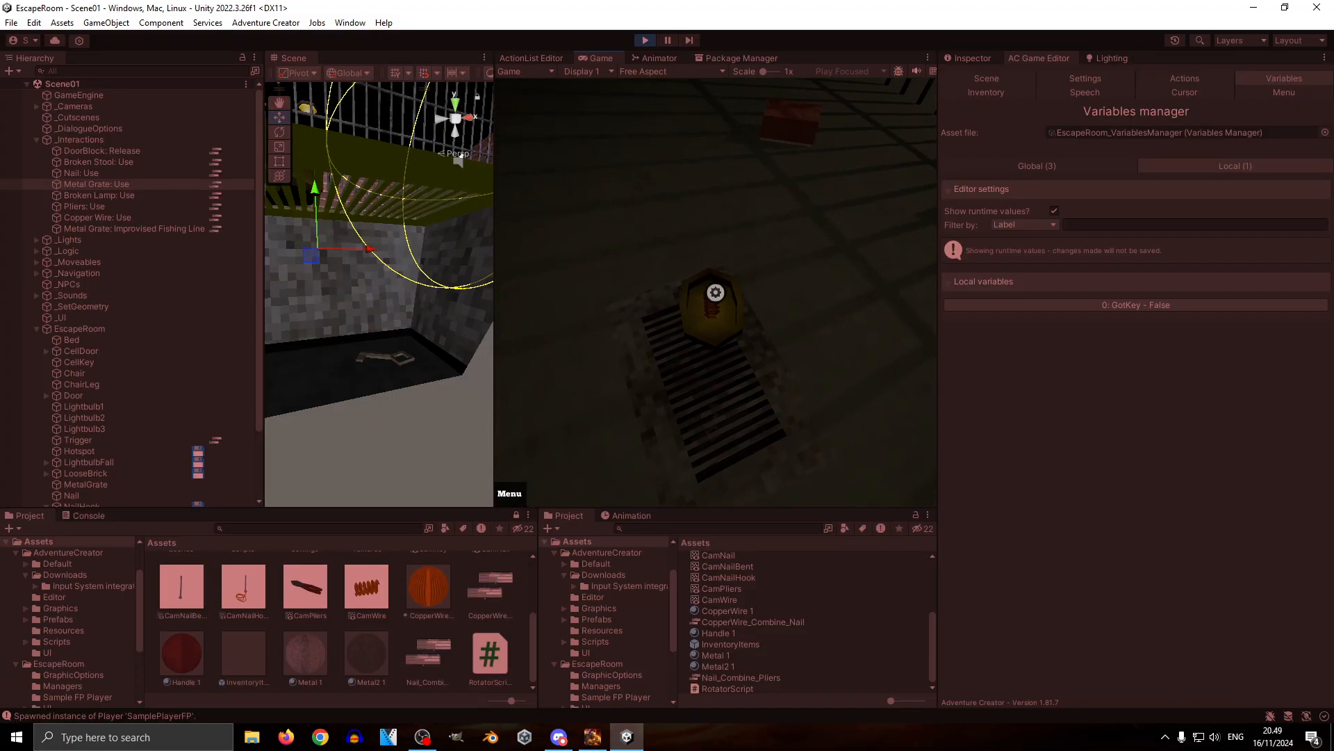
Step: Collect the Copper Wire from the fallen lamp and the Nail from the Broken Stool in the playtest
click(716, 292)
key(w)
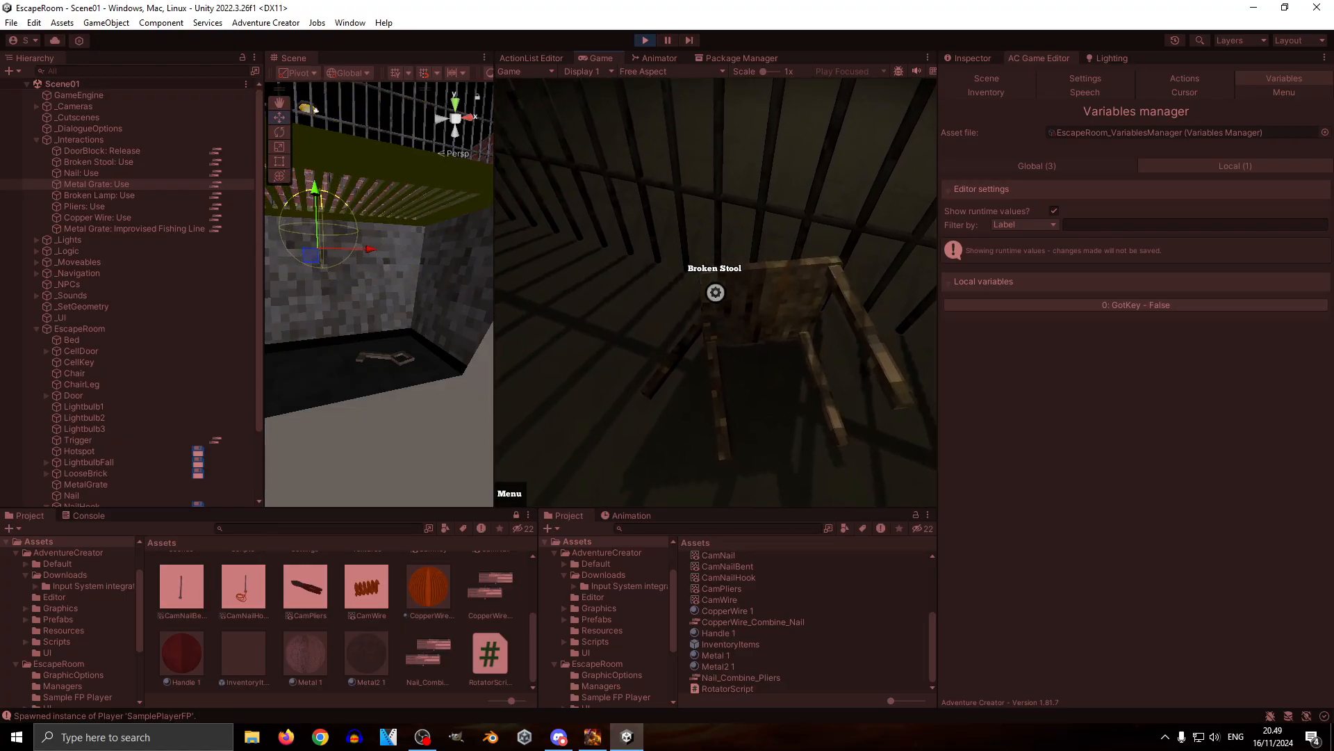
click(716, 293)
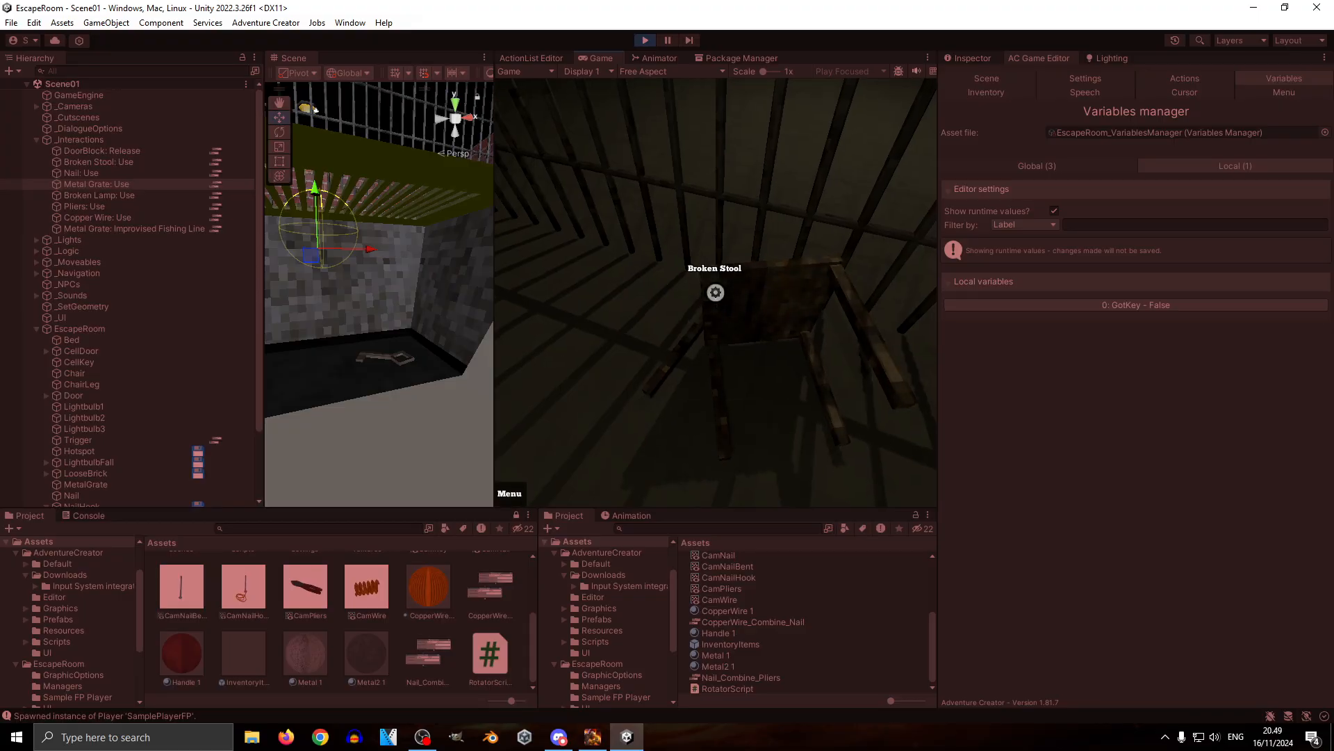
key(s)
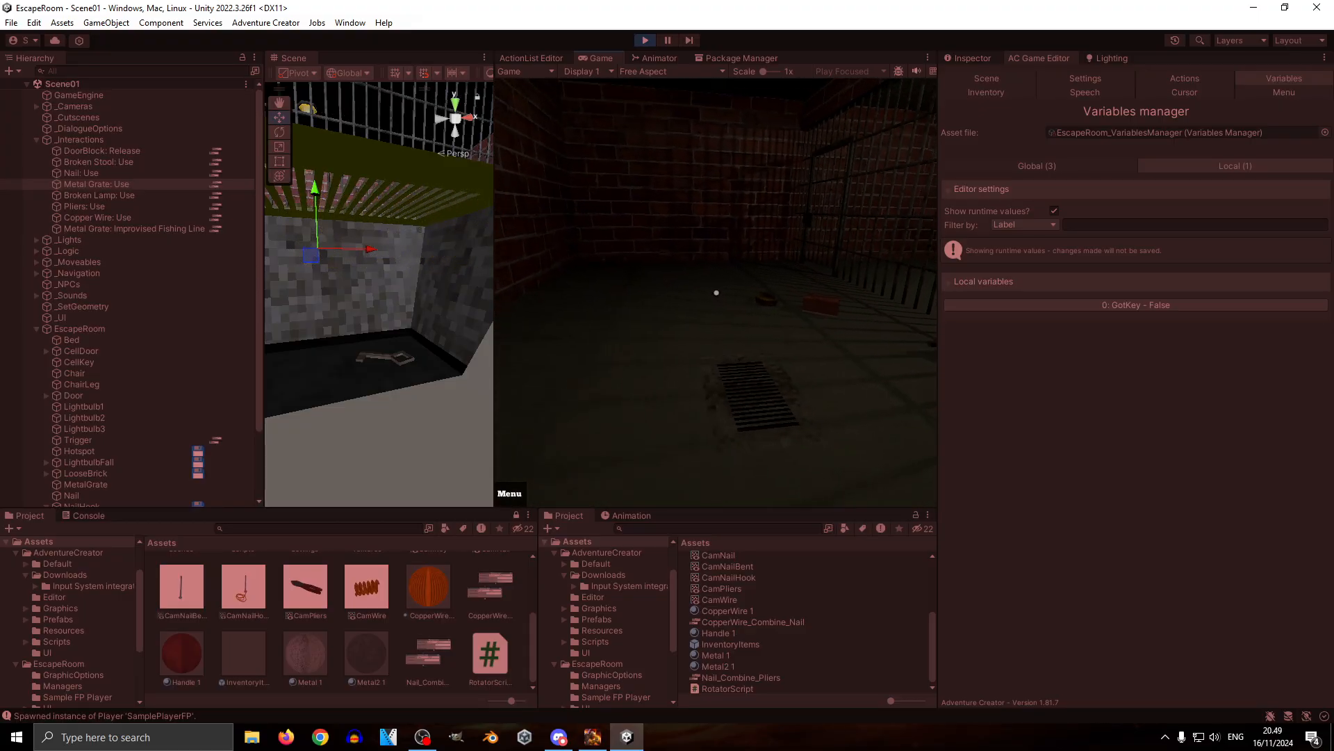
Step: Try to combine the Copper Wire with the Bent Nail in the game's inventory and end the playtest
key(Tab)
mouse_move(589, 85)
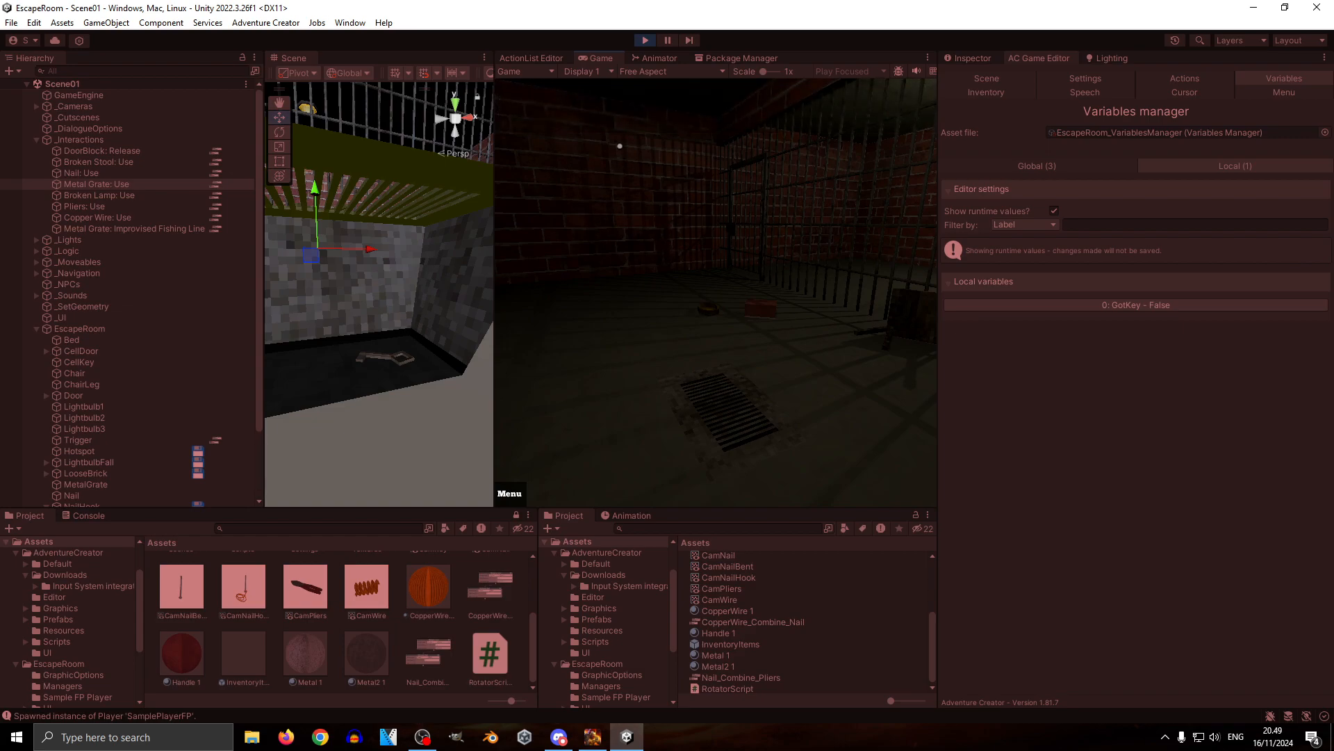
mouse_move(604, 123)
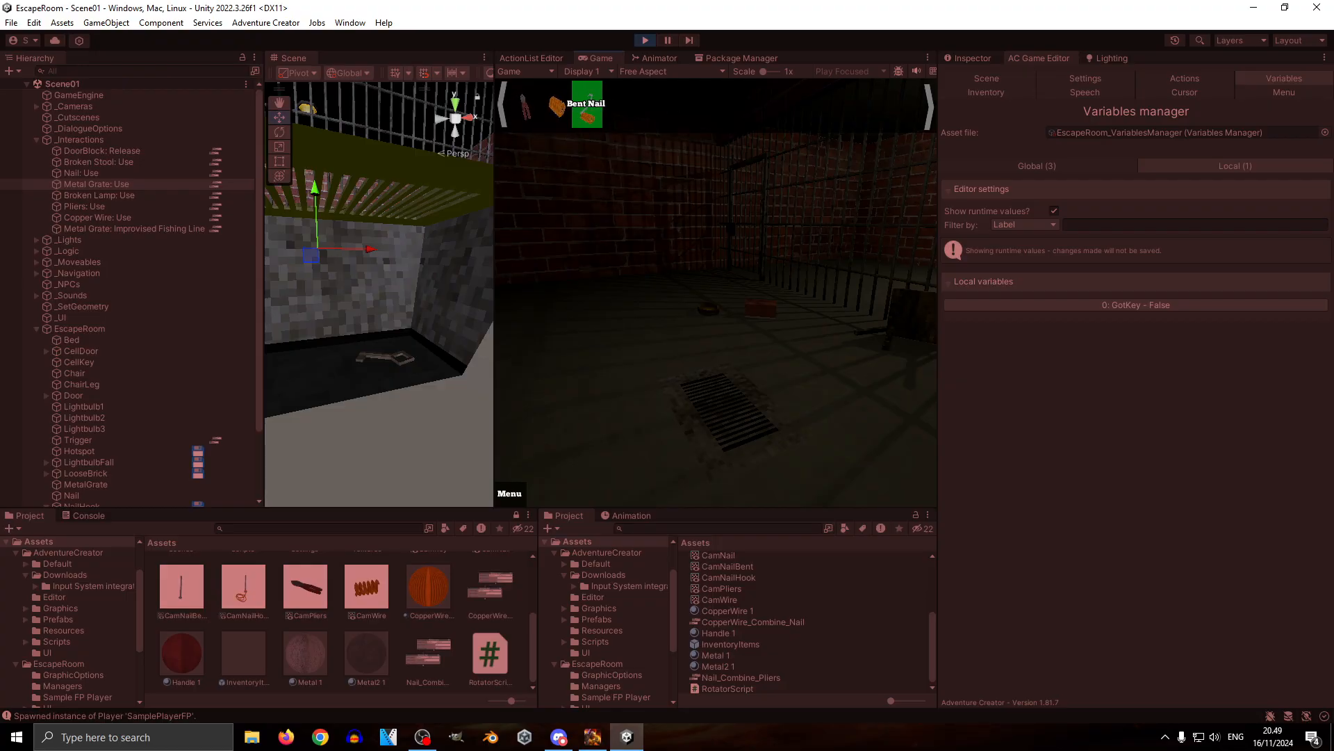
click(588, 108)
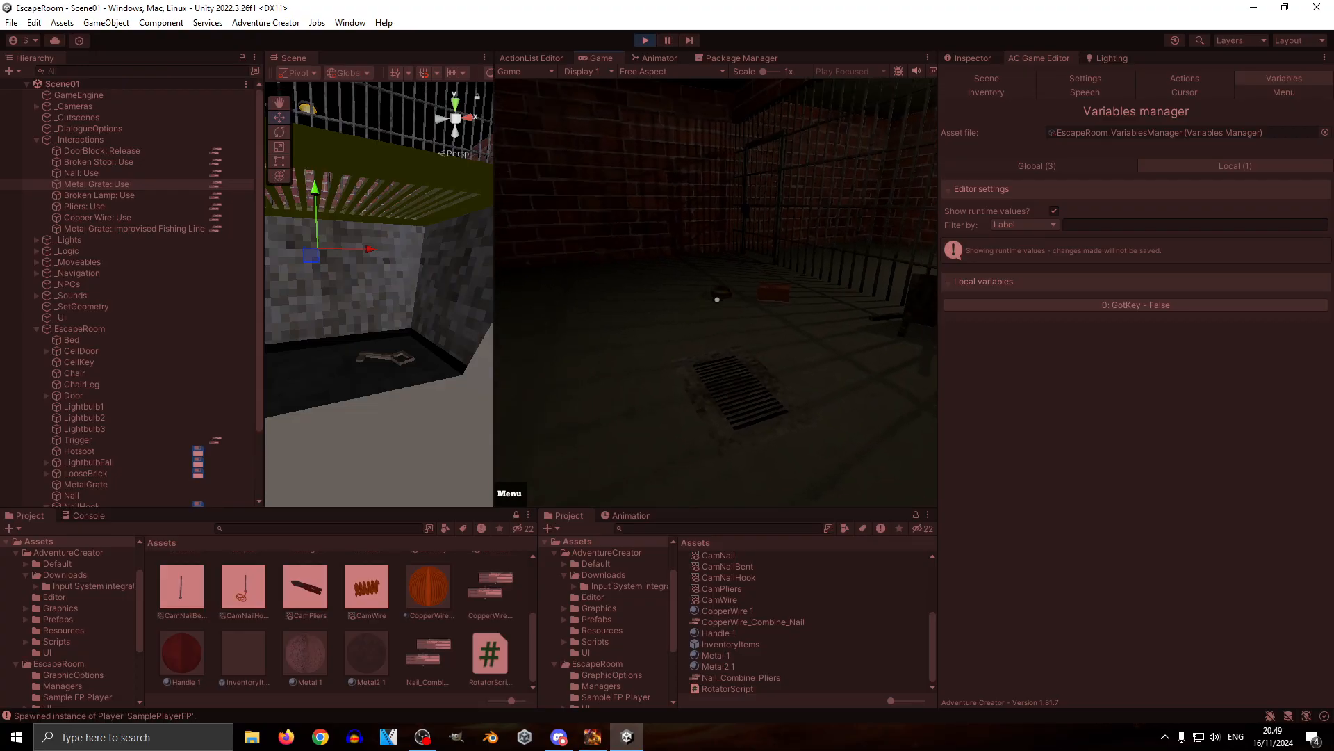
key(Escape)
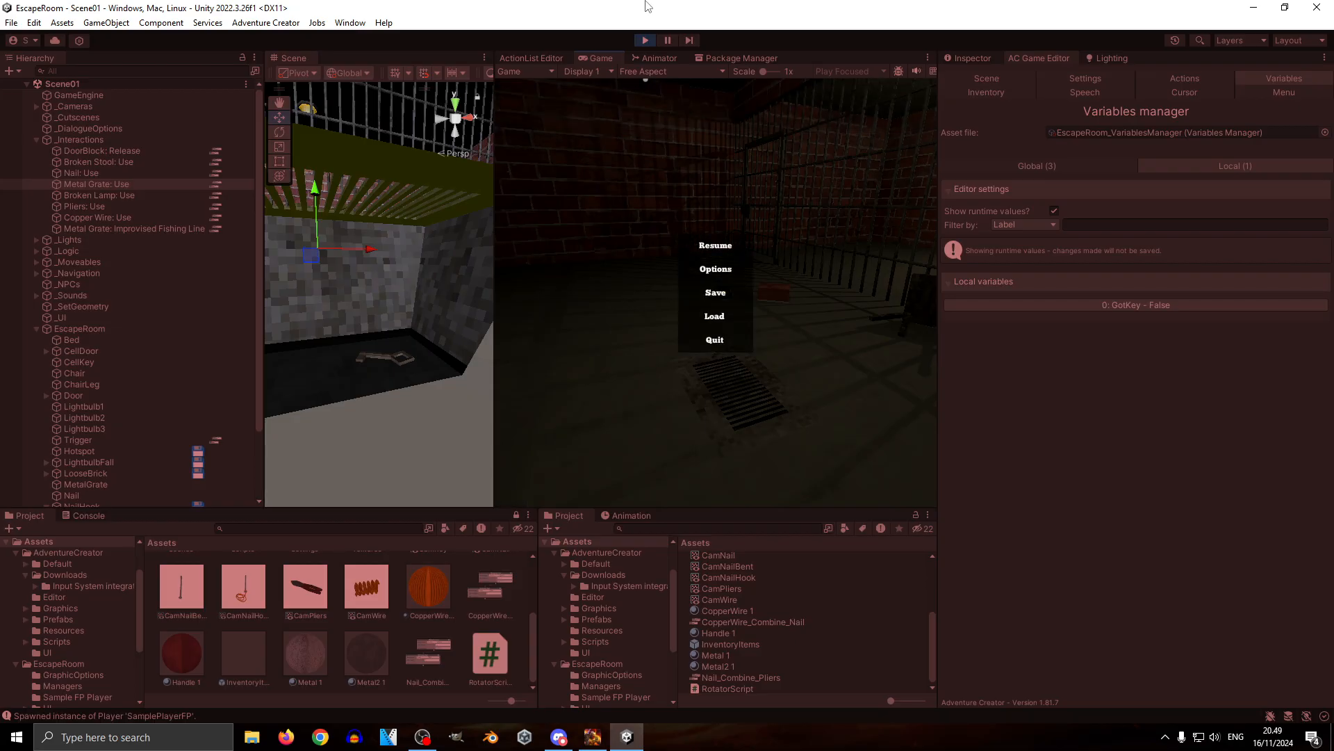
click(644, 41)
Step: Change the Bent Nail's combine interaction to use the Copper Wire in the Inventory manager
click(1006, 93)
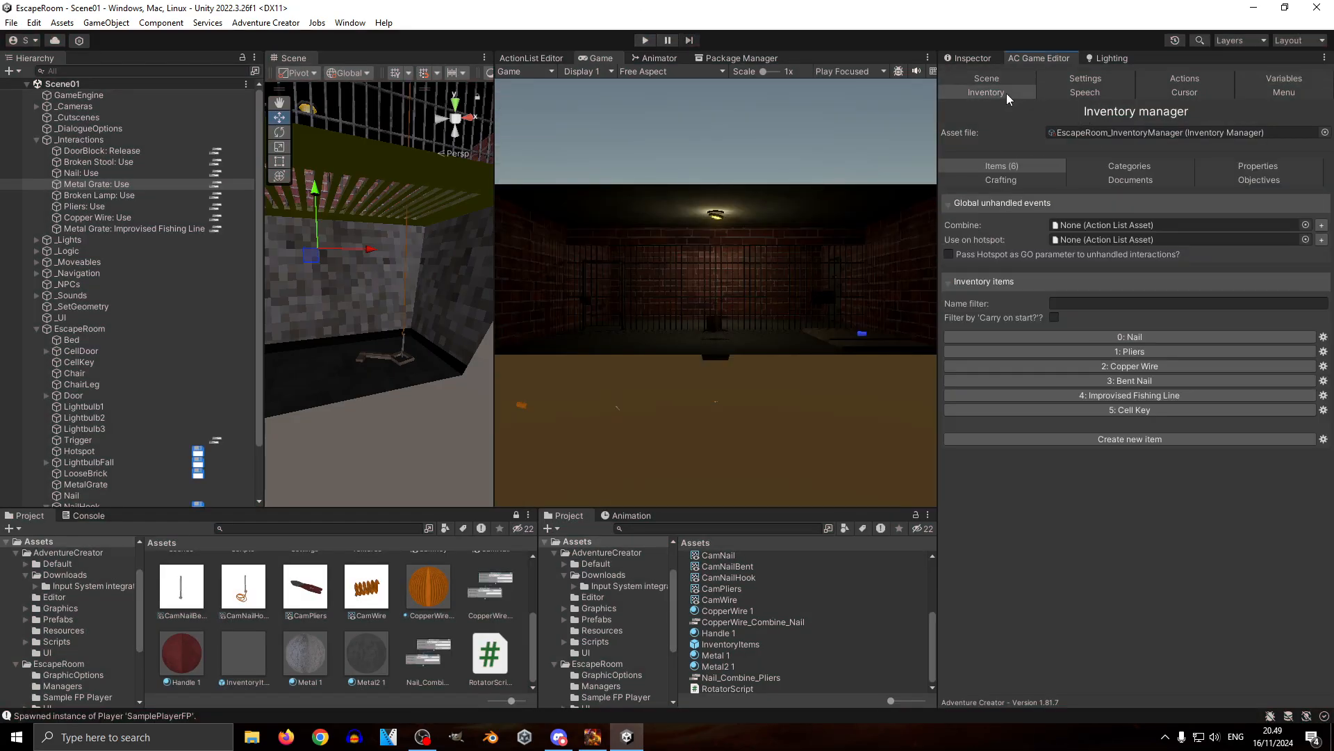
click(1152, 380)
scroll(1070, 517, down, 3)
scroll(1068, 515, down, 3)
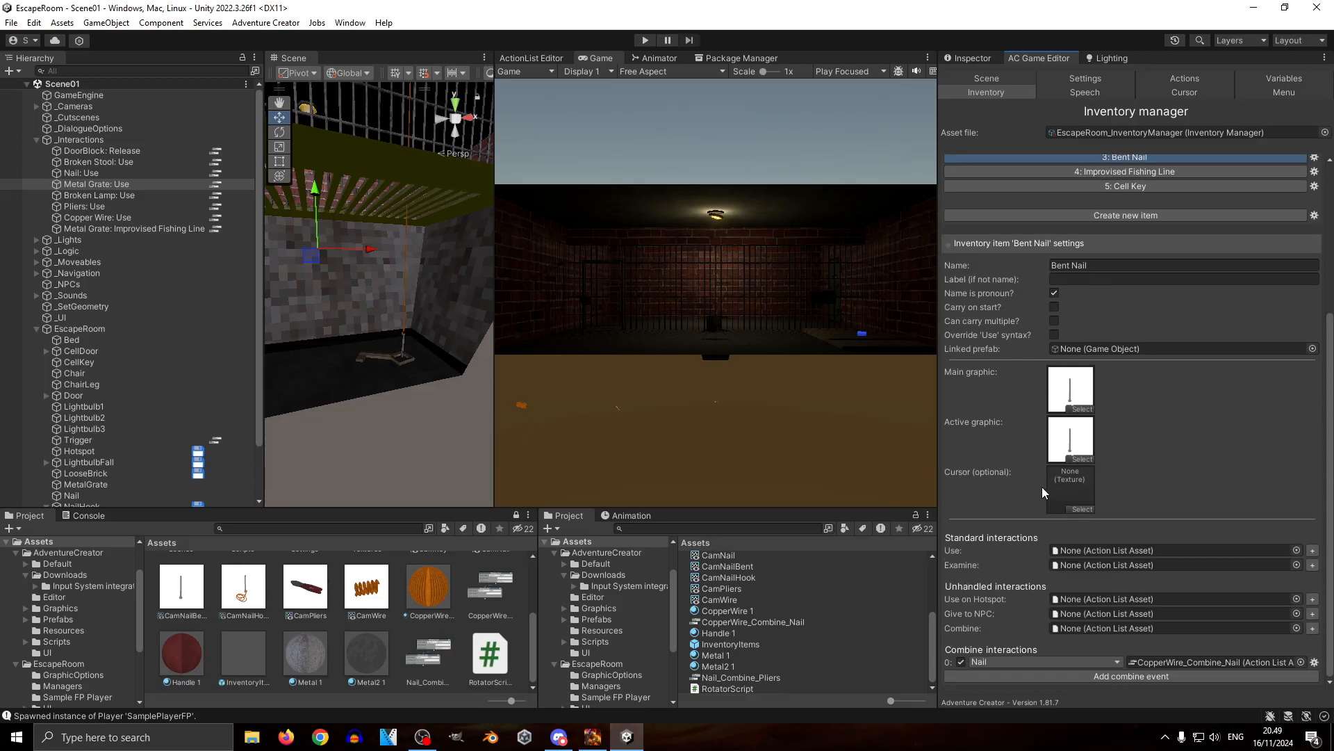
click(998, 662)
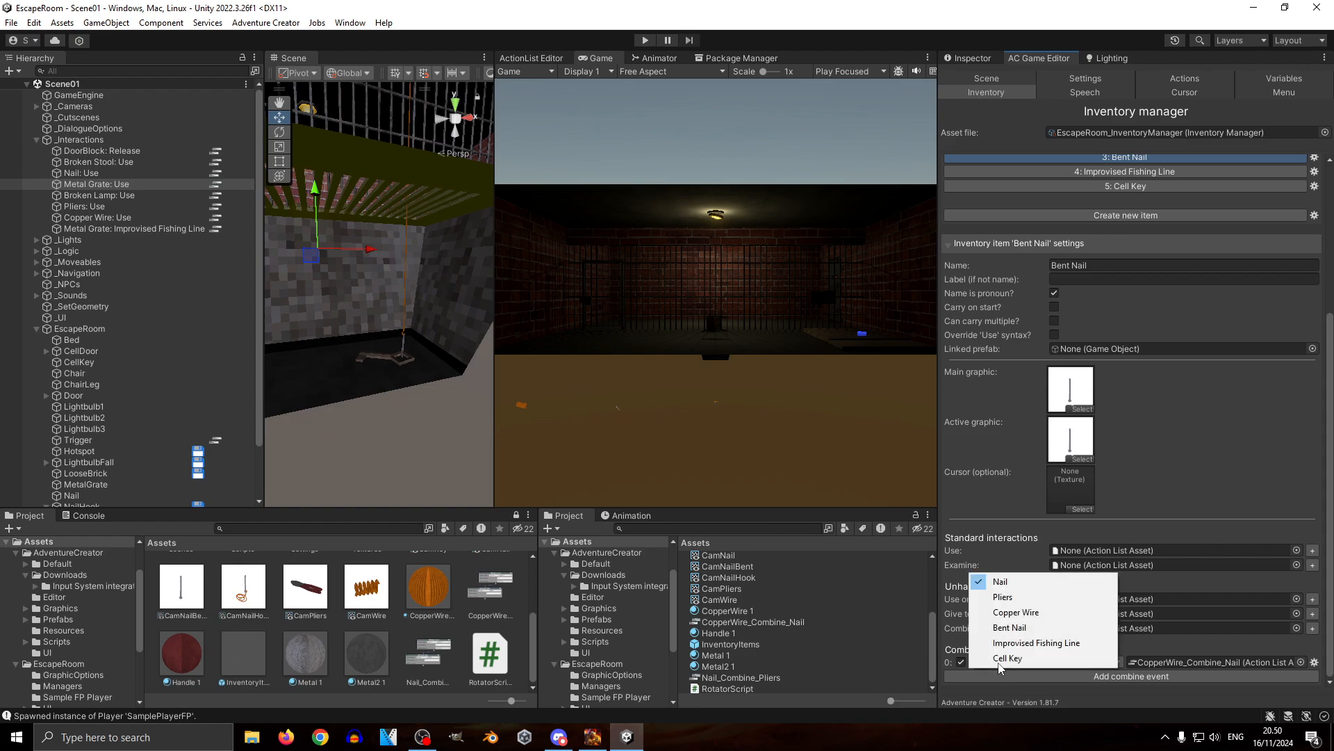
click(1007, 620)
scroll(1014, 608, up, 5)
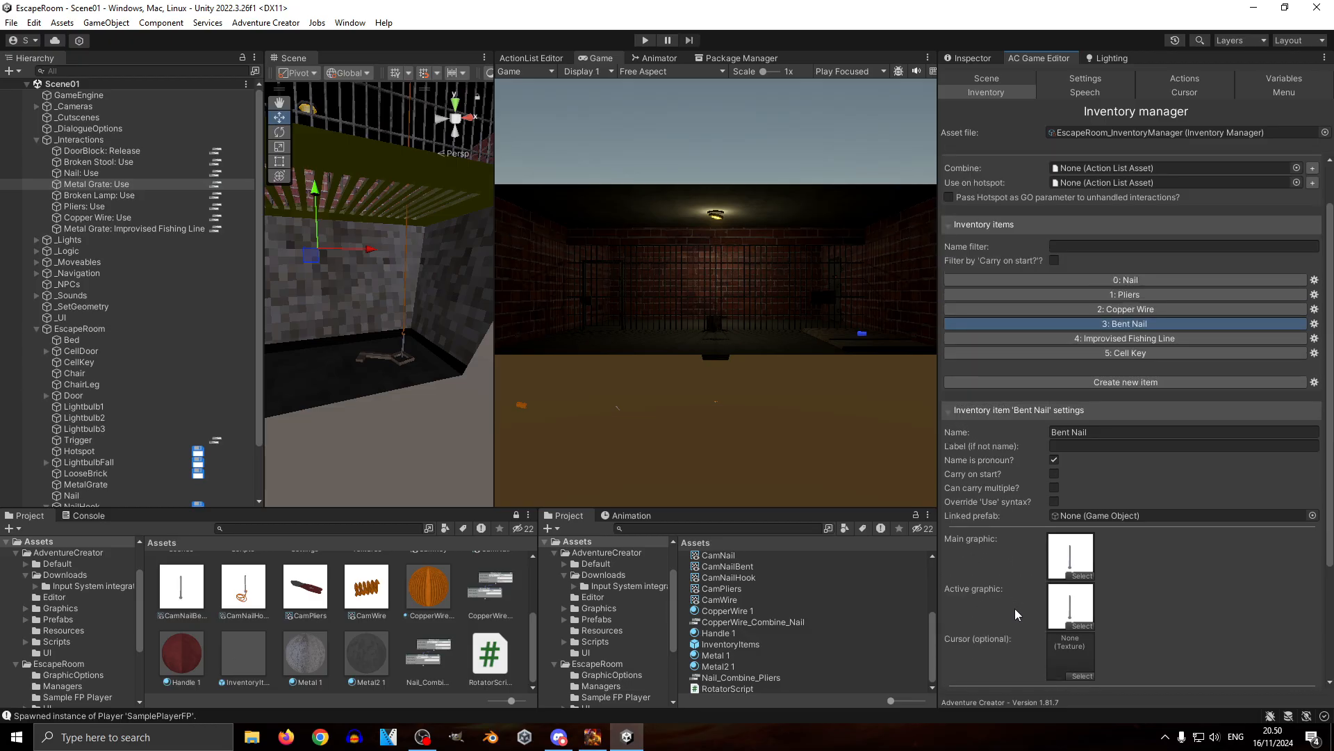
Step: Change the Copper Wire's combine interaction to use the Bent Nail
click(1126, 310)
scroll(1008, 661, down, 6)
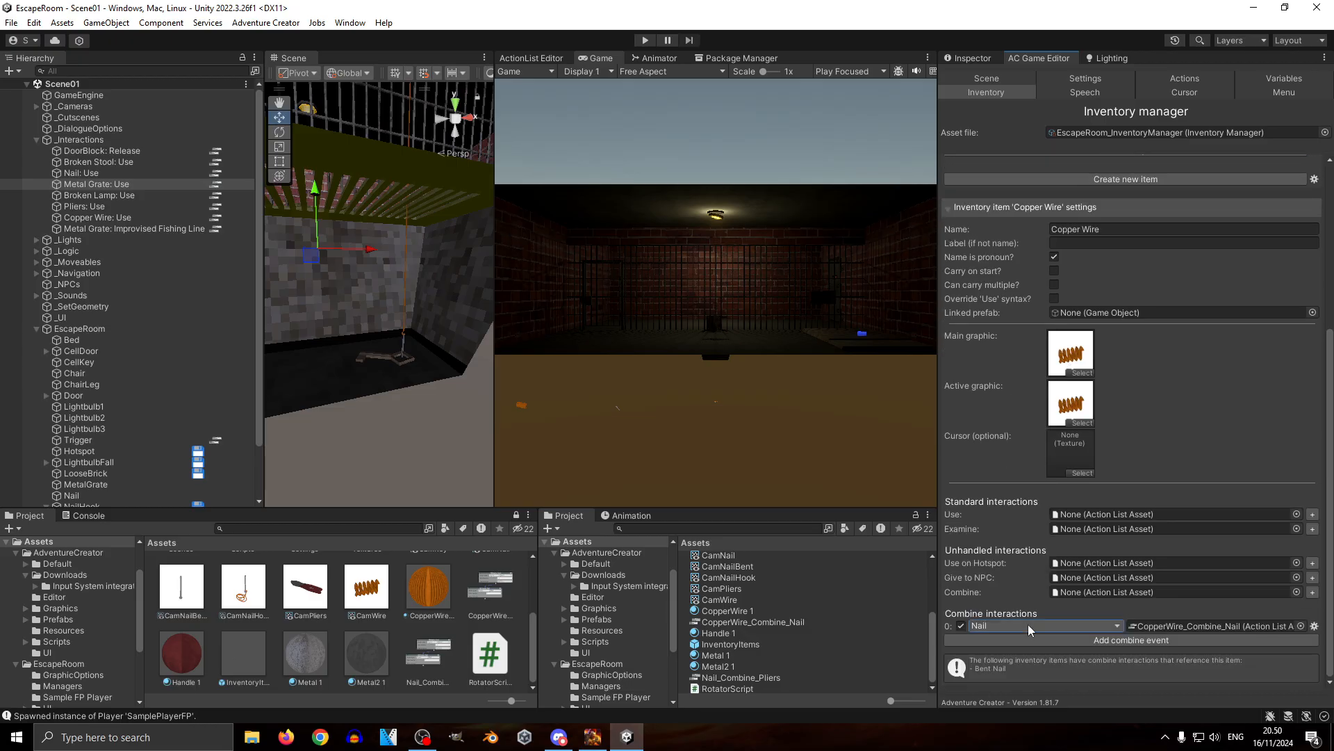
click(1028, 625)
click(1021, 592)
Step: Start a new playtest, gather the items, and combine them into the Improvised Fishing Line
click(645, 40)
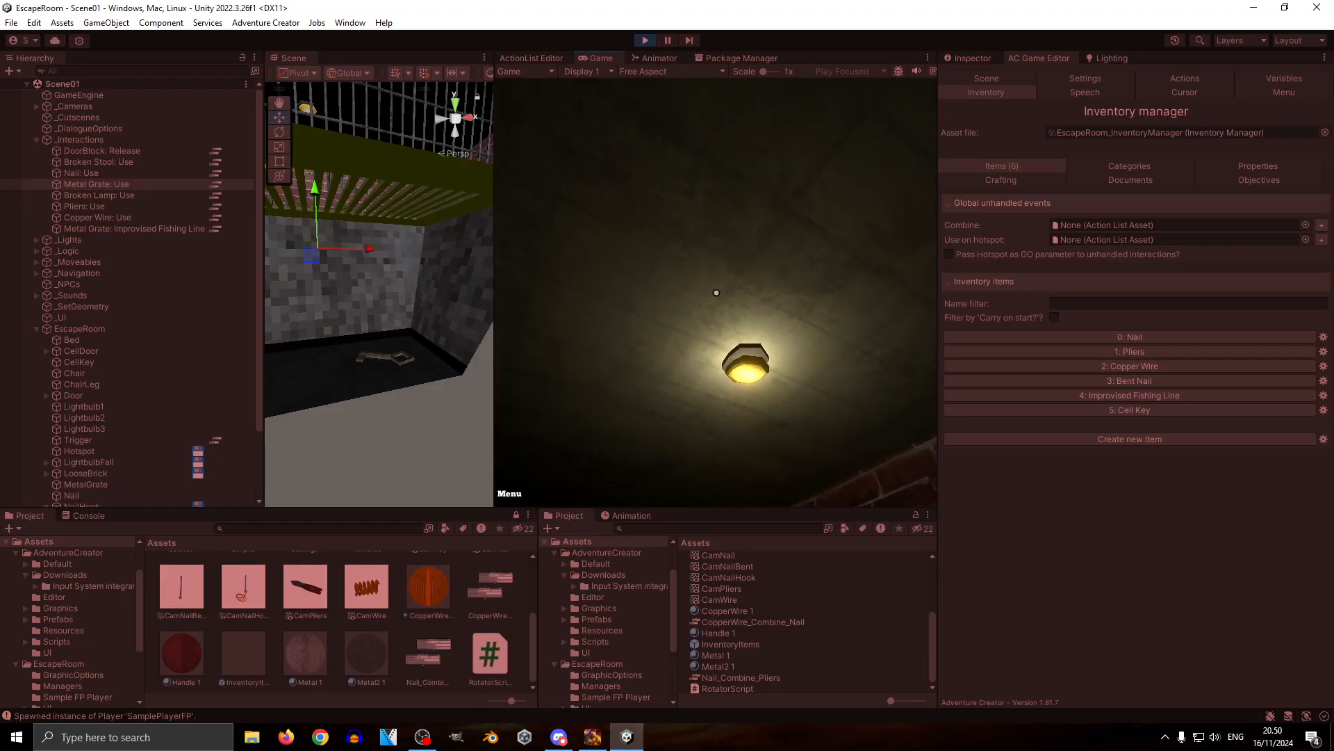
click(716, 292)
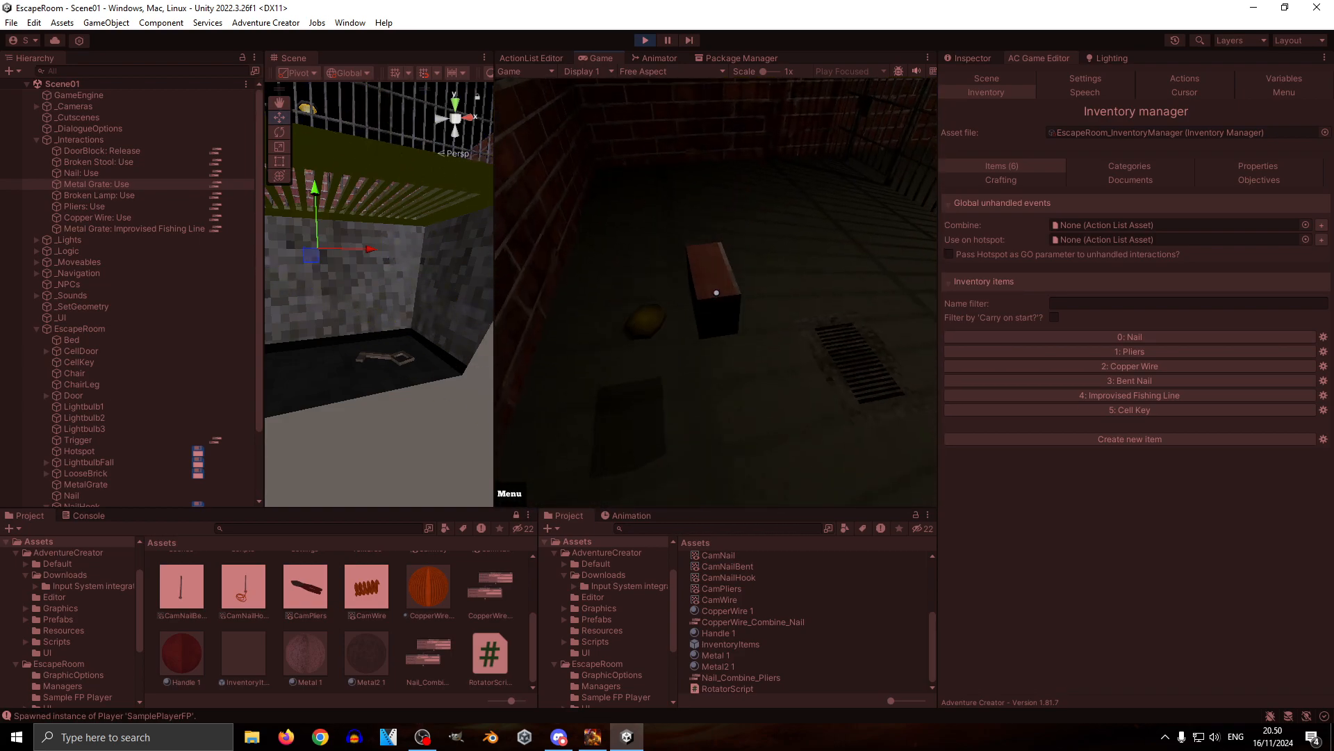
click(717, 293)
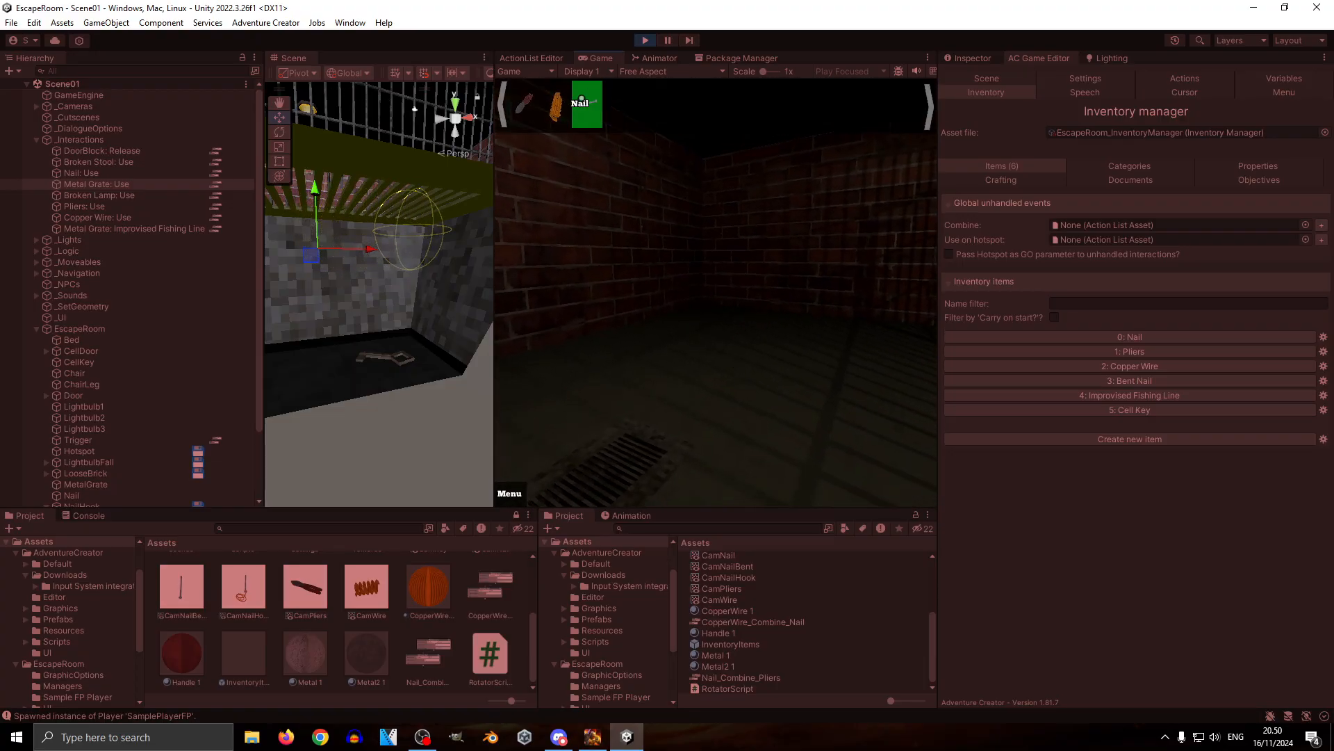
click(585, 114)
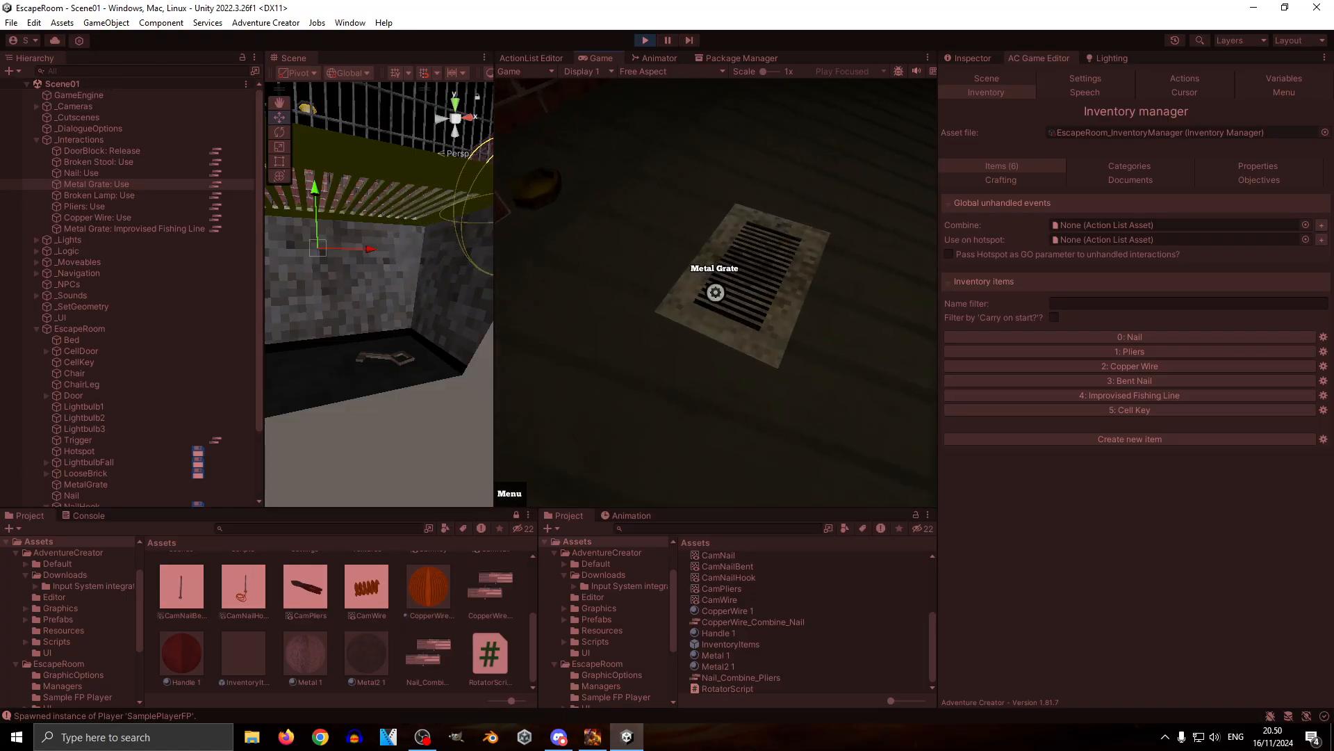
key(w)
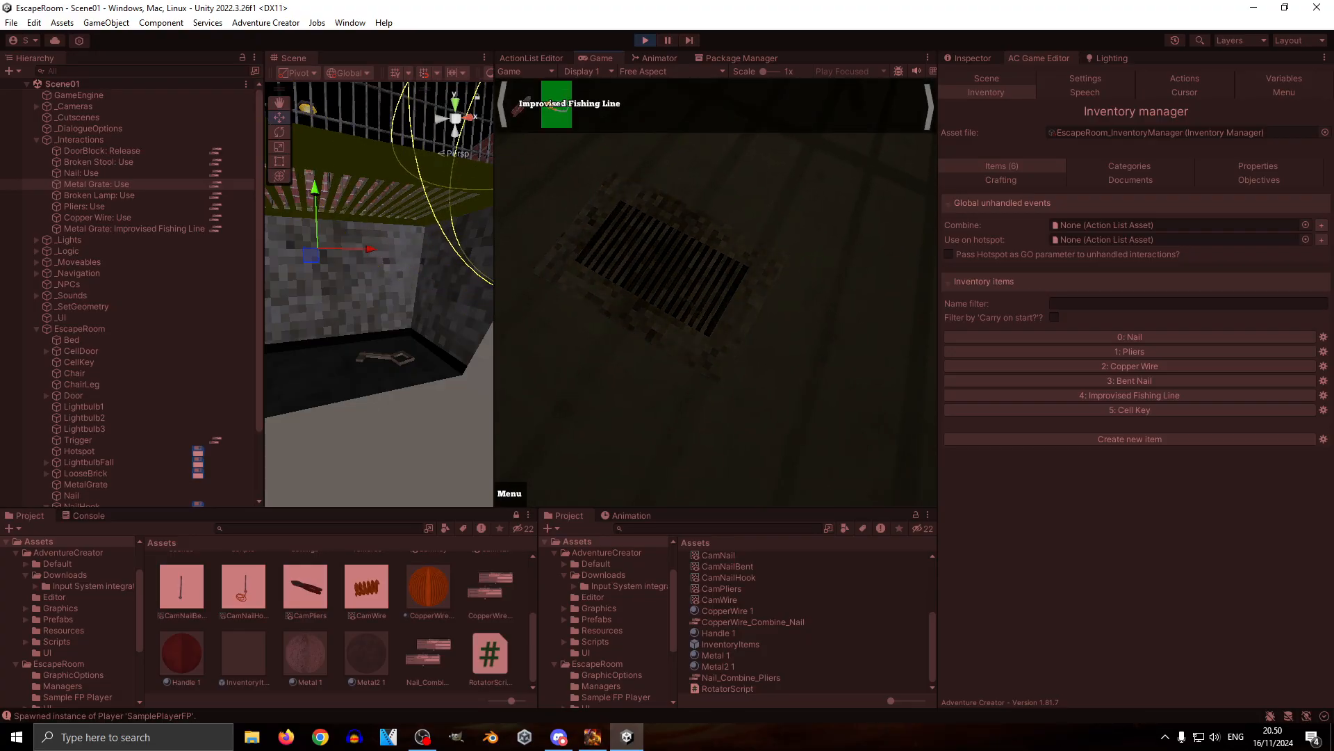
Step: Use the Improvised Fishing Line on the Metal Grate to test the key retrieval and end the playtest
click(560, 109)
click(718, 324)
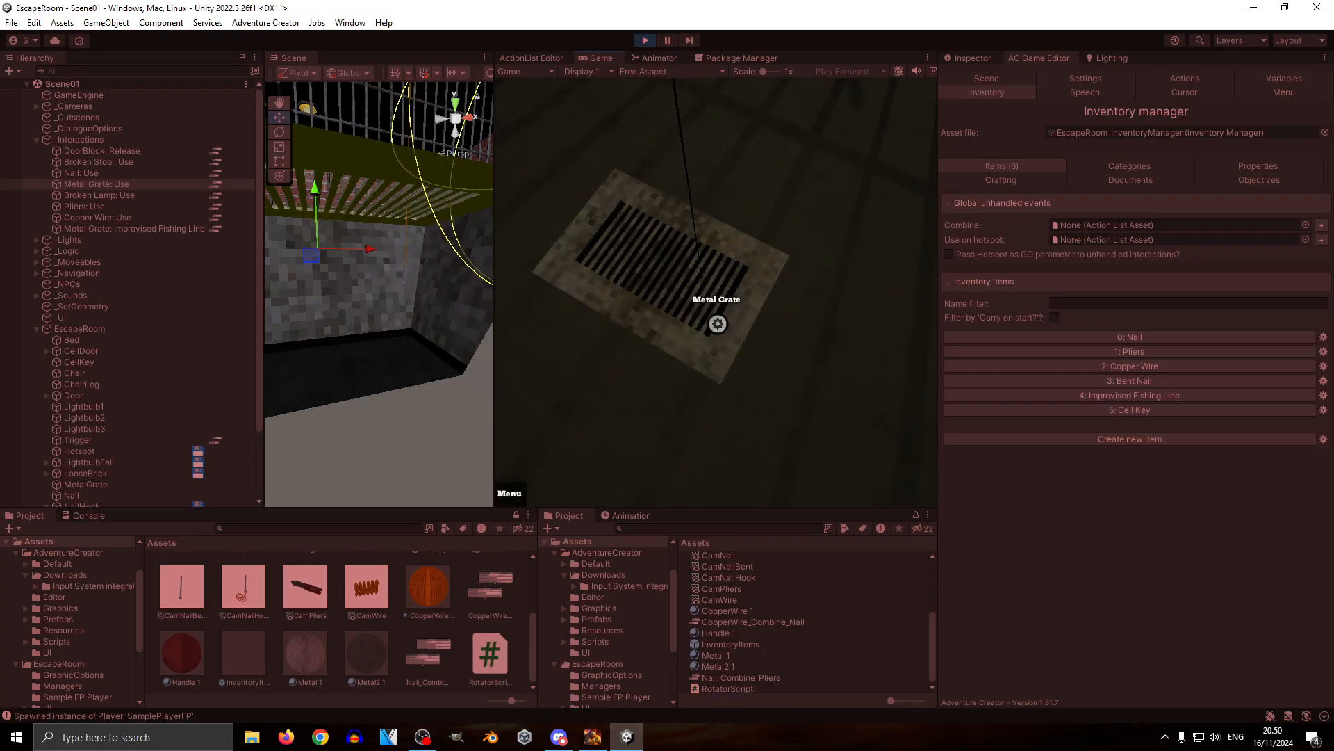
key(Escape)
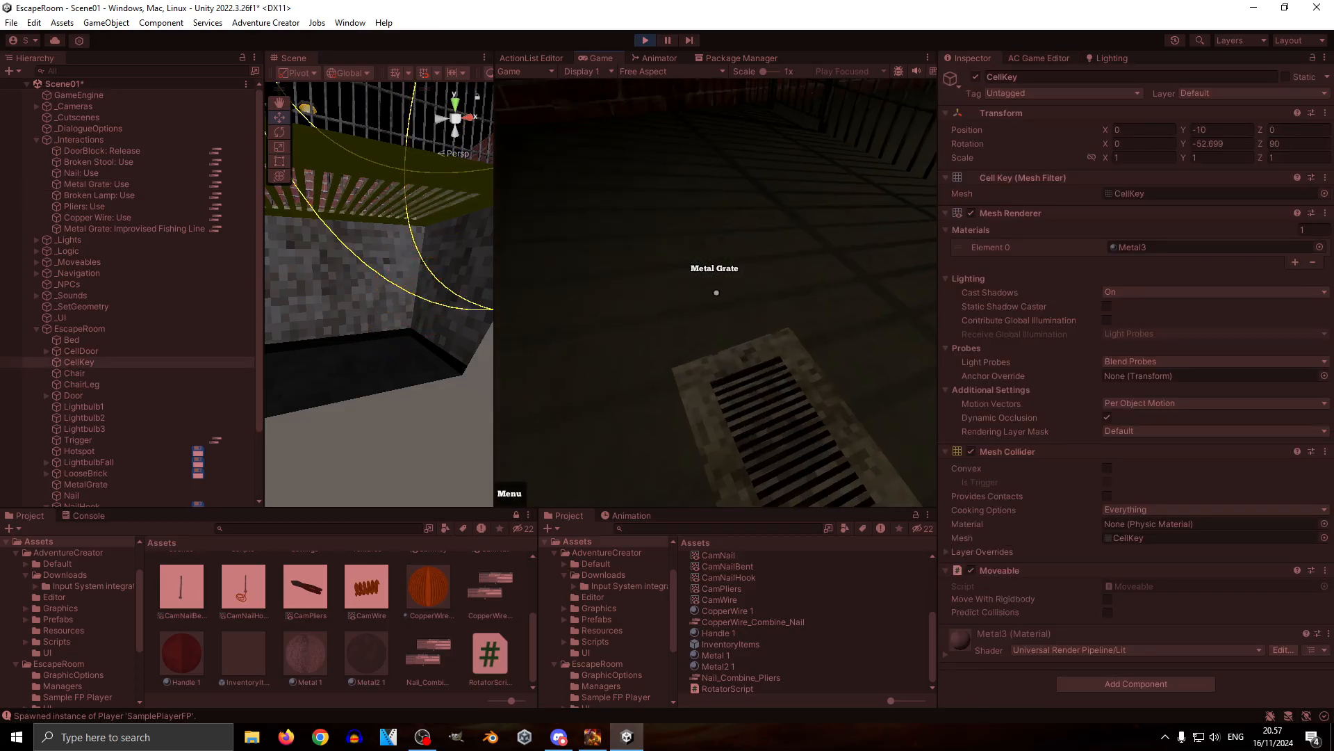
key(Escape)
click(645, 42)
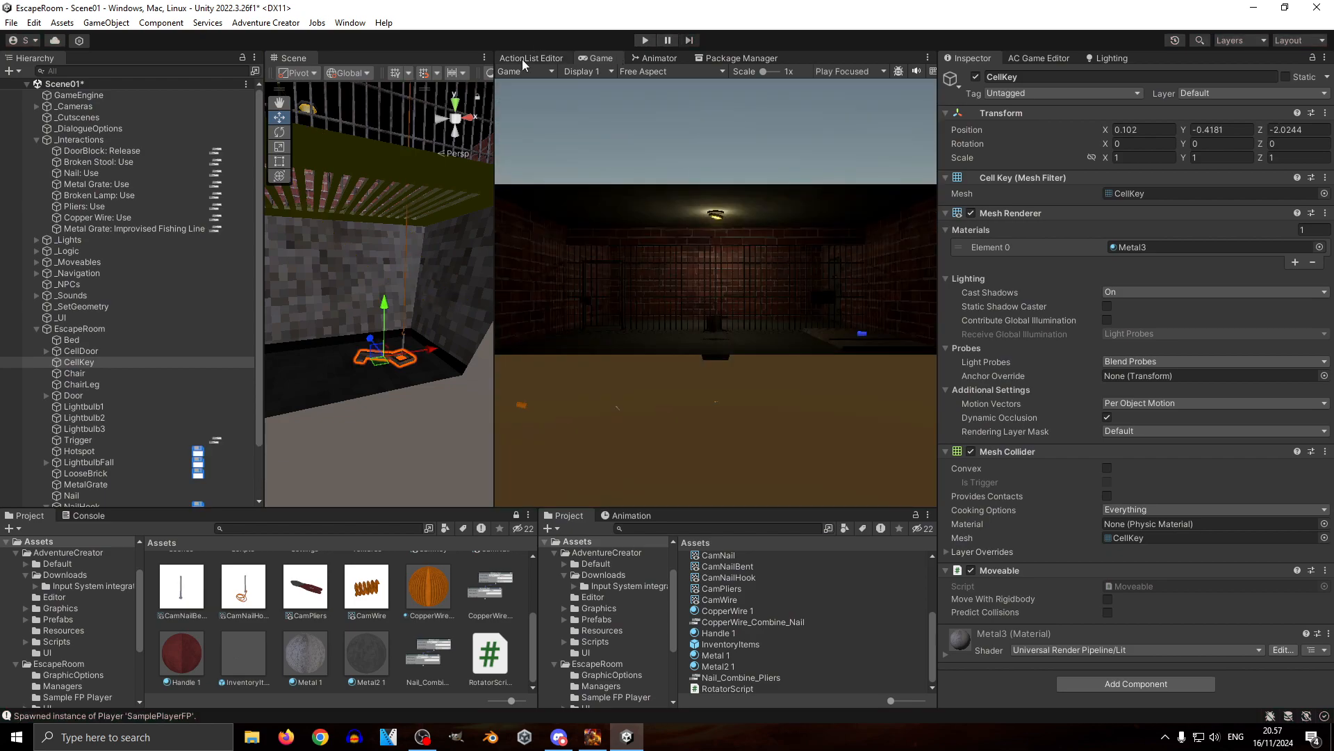
Step: Review the Metal Grate's Improvised Fishing Line action list, including its transforms, transition times, wait, inventory and teleport actions
click(531, 59)
scroll(802, 214, up, 10)
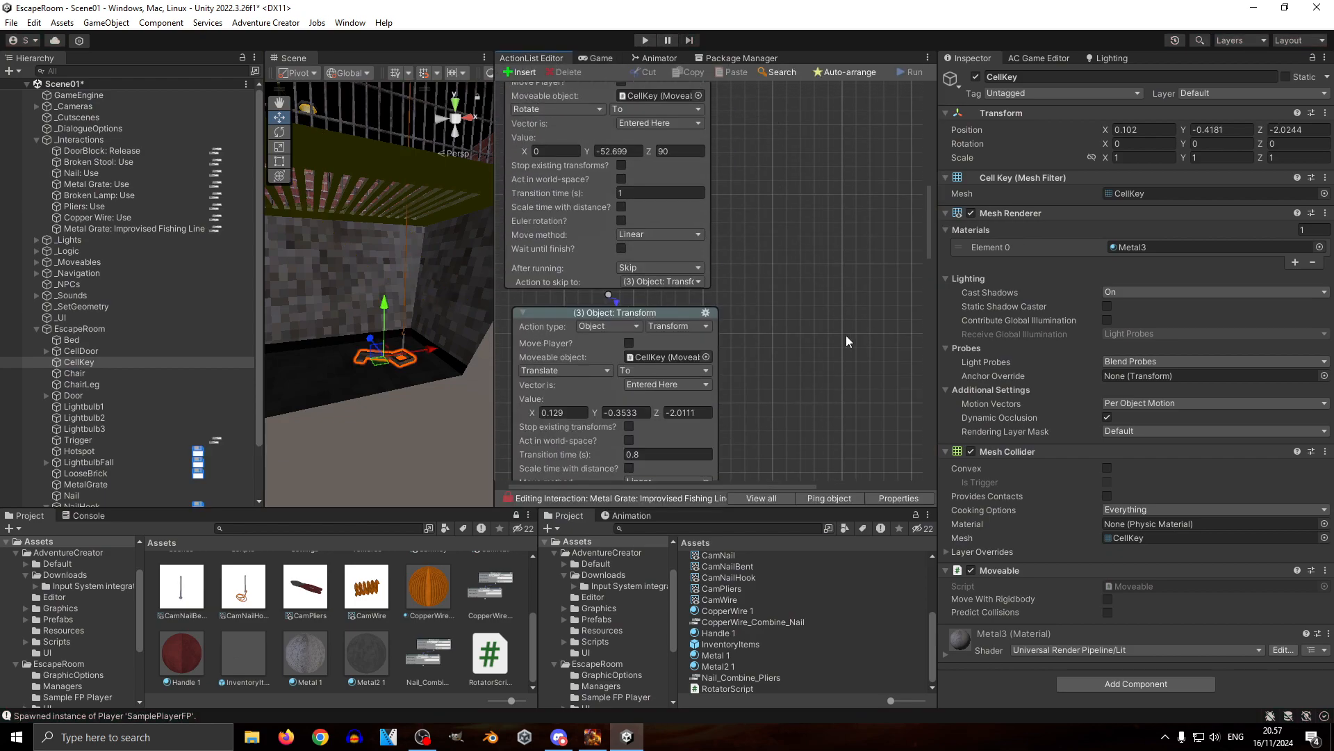
scroll(789, 239, down, 5)
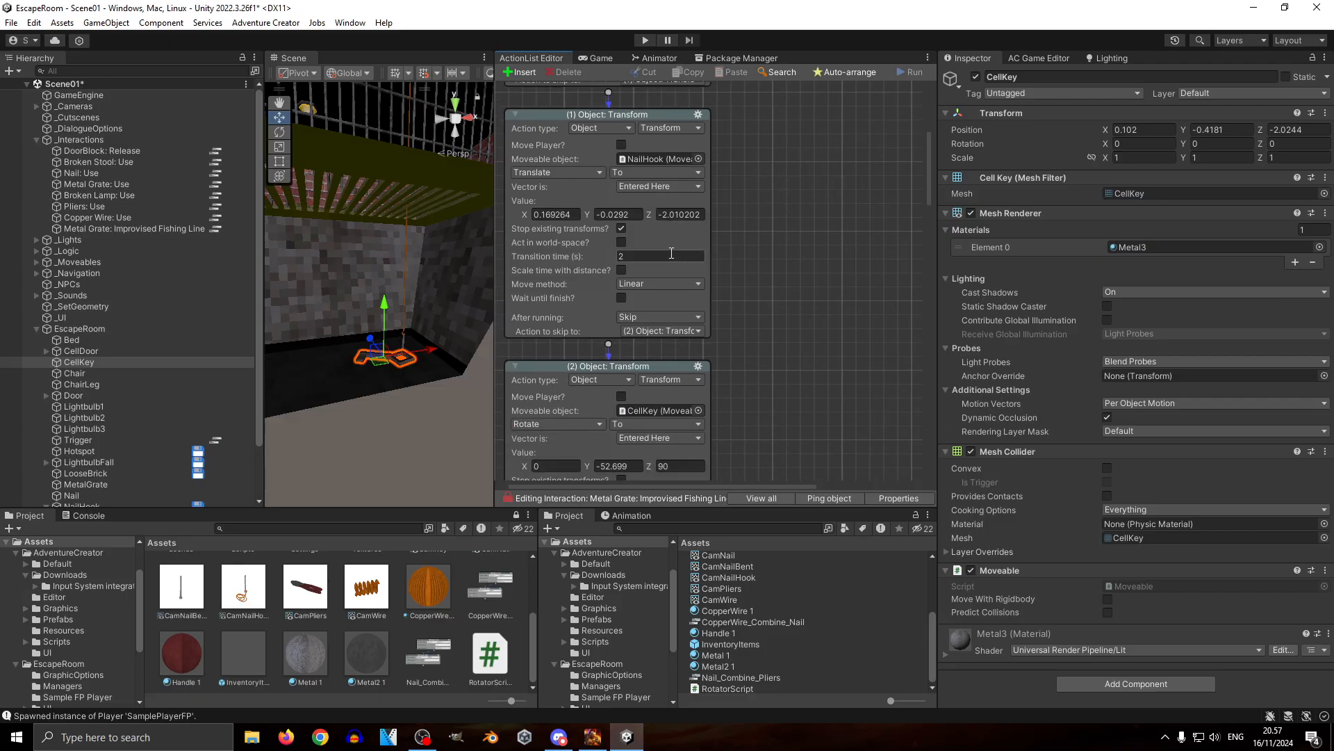
scroll(796, 261, down, 1)
scroll(797, 261, down, 3)
scroll(781, 225, down, 3)
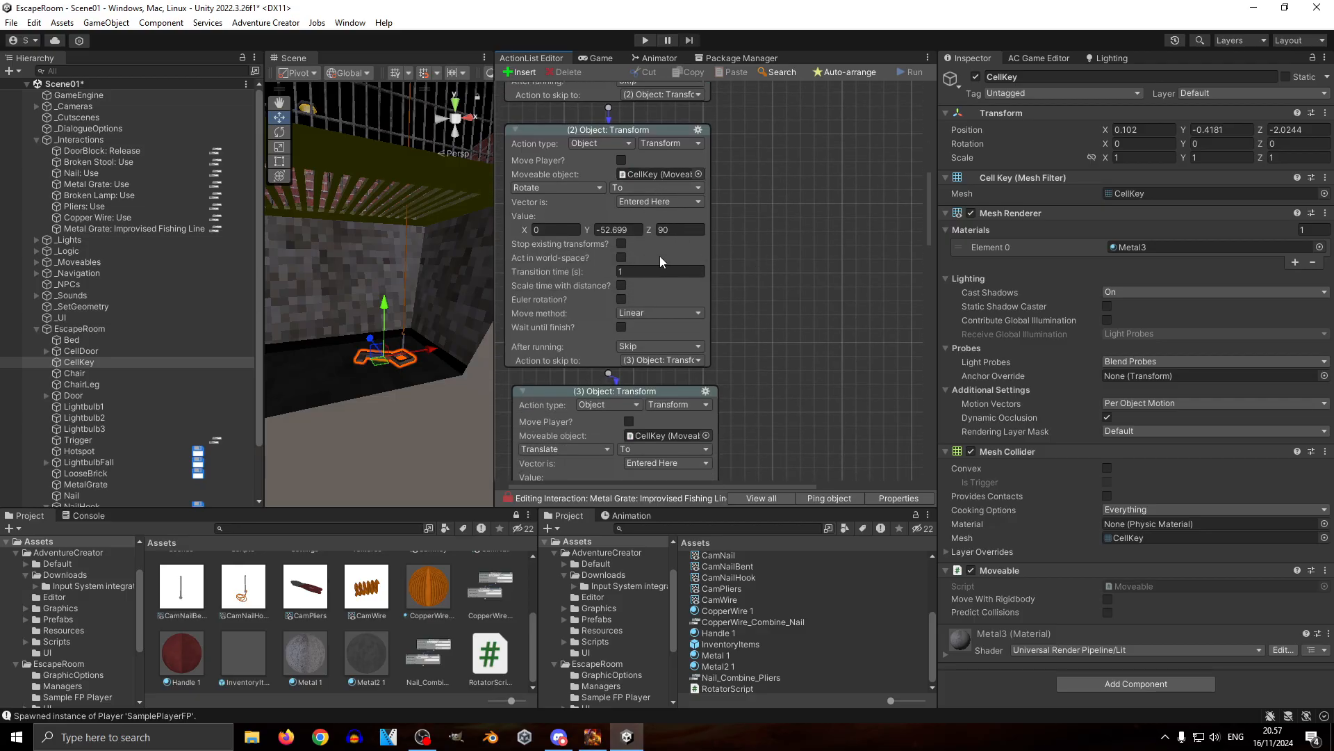
scroll(658, 276, down, 8)
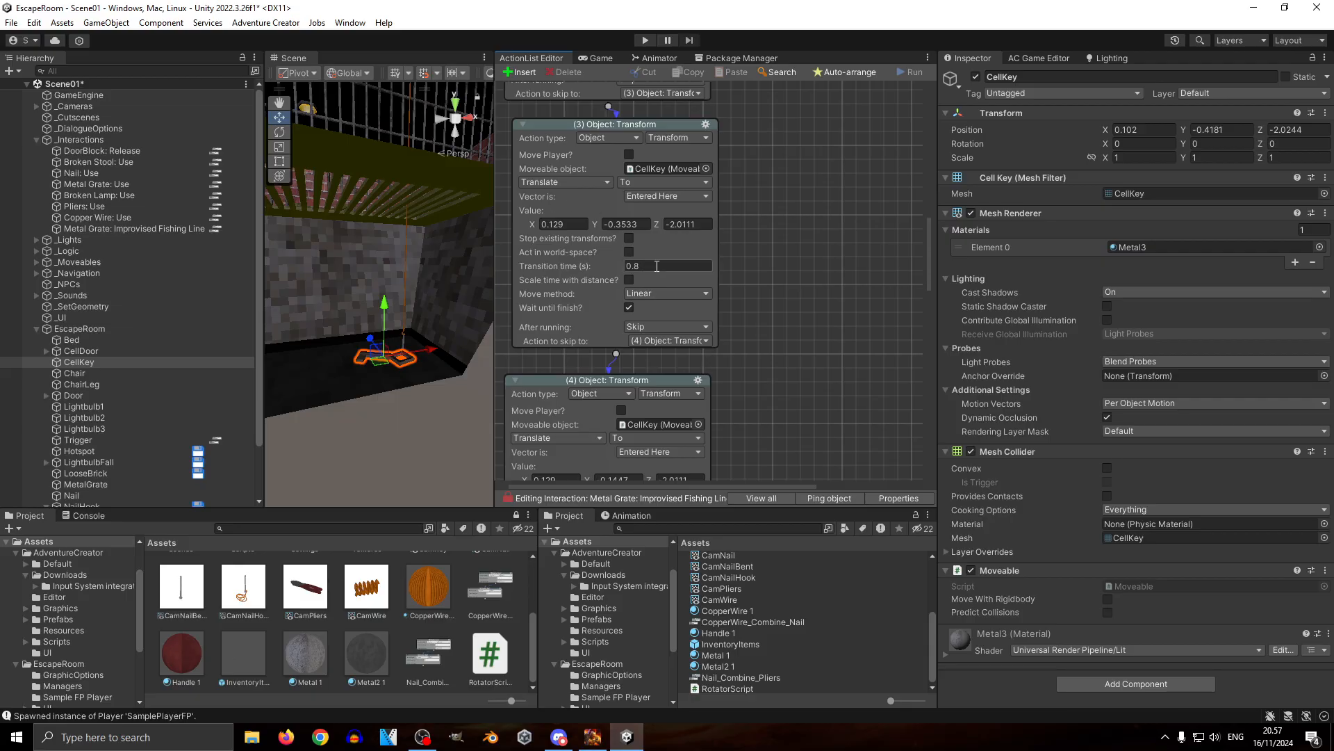
scroll(673, 270, down, 7)
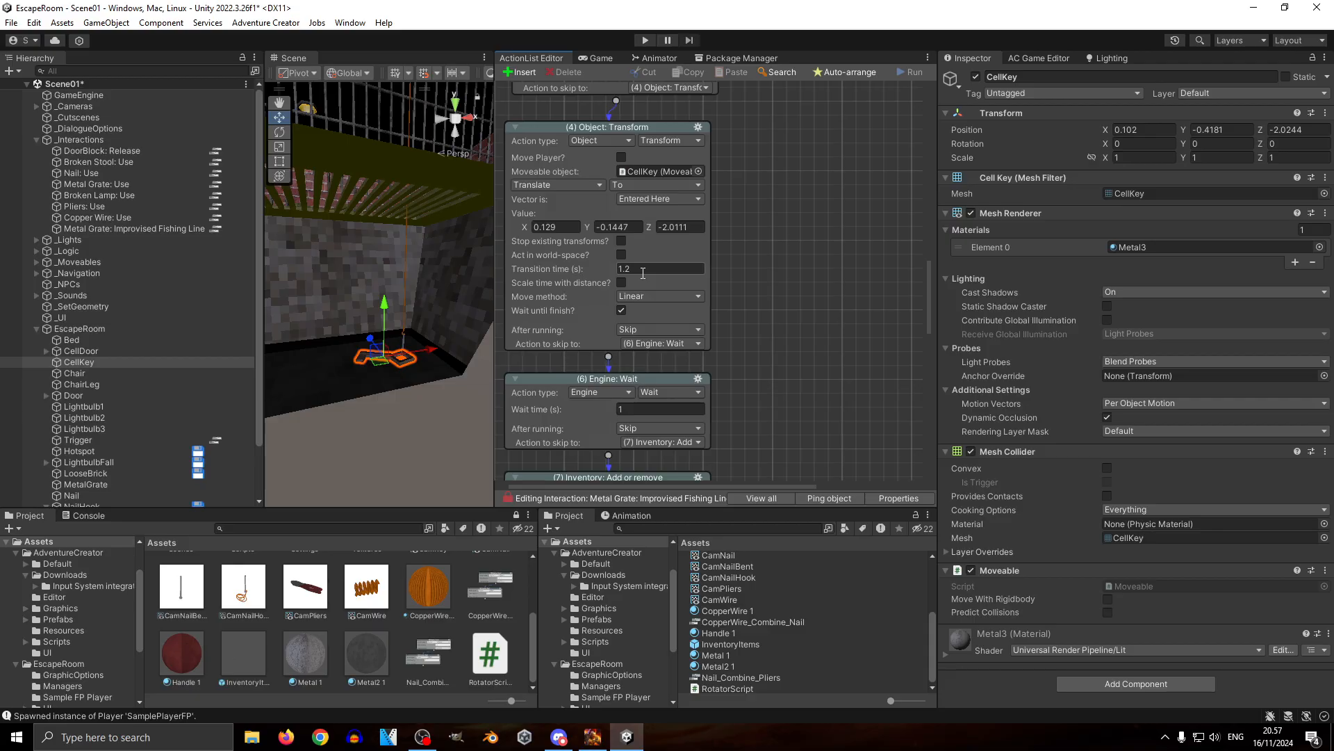
scroll(825, 236, down, 10)
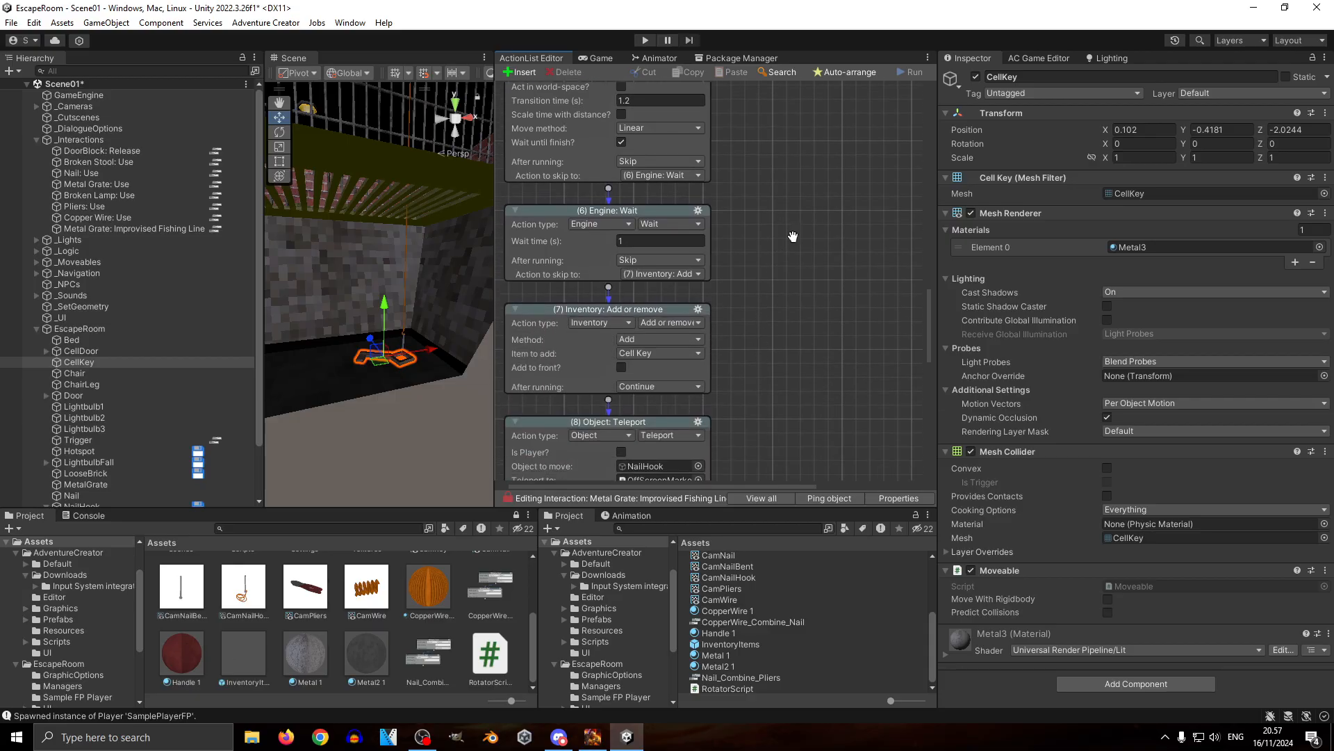
scroll(793, 251, up, 4)
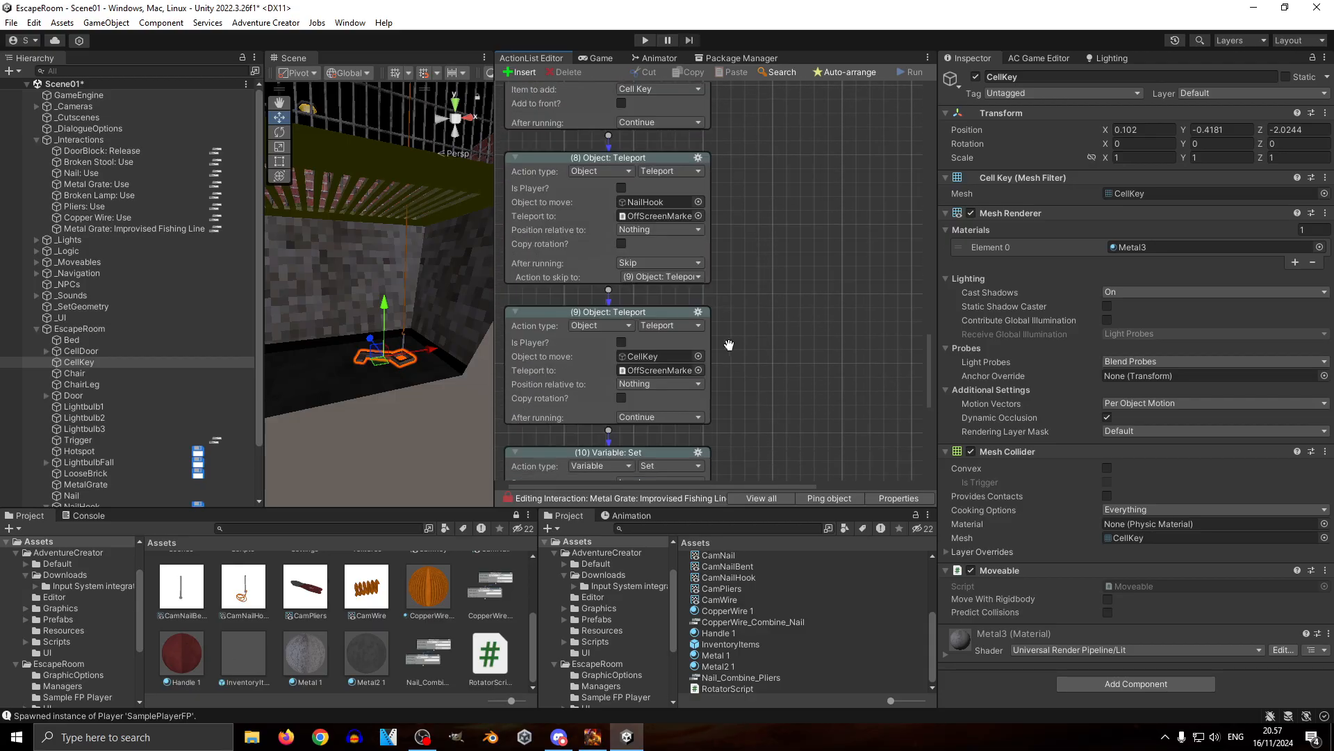
scroll(731, 151, down, 10)
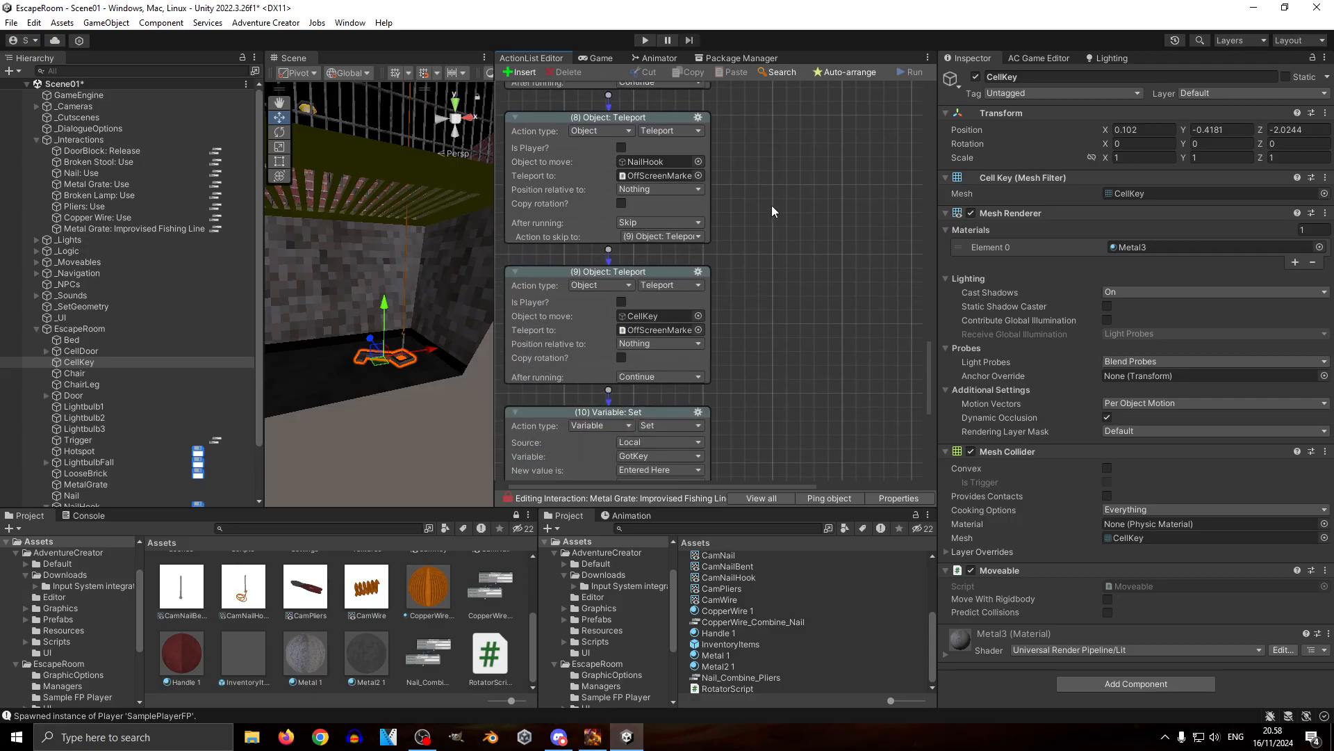
mouse_move(829, 335)
middle_down()
mouse_move(804, 151)
mouse_move(824, 341)
middle_up()
middle_drag(822, 228, 802, 284)
scroll(772, 153, up, 6)
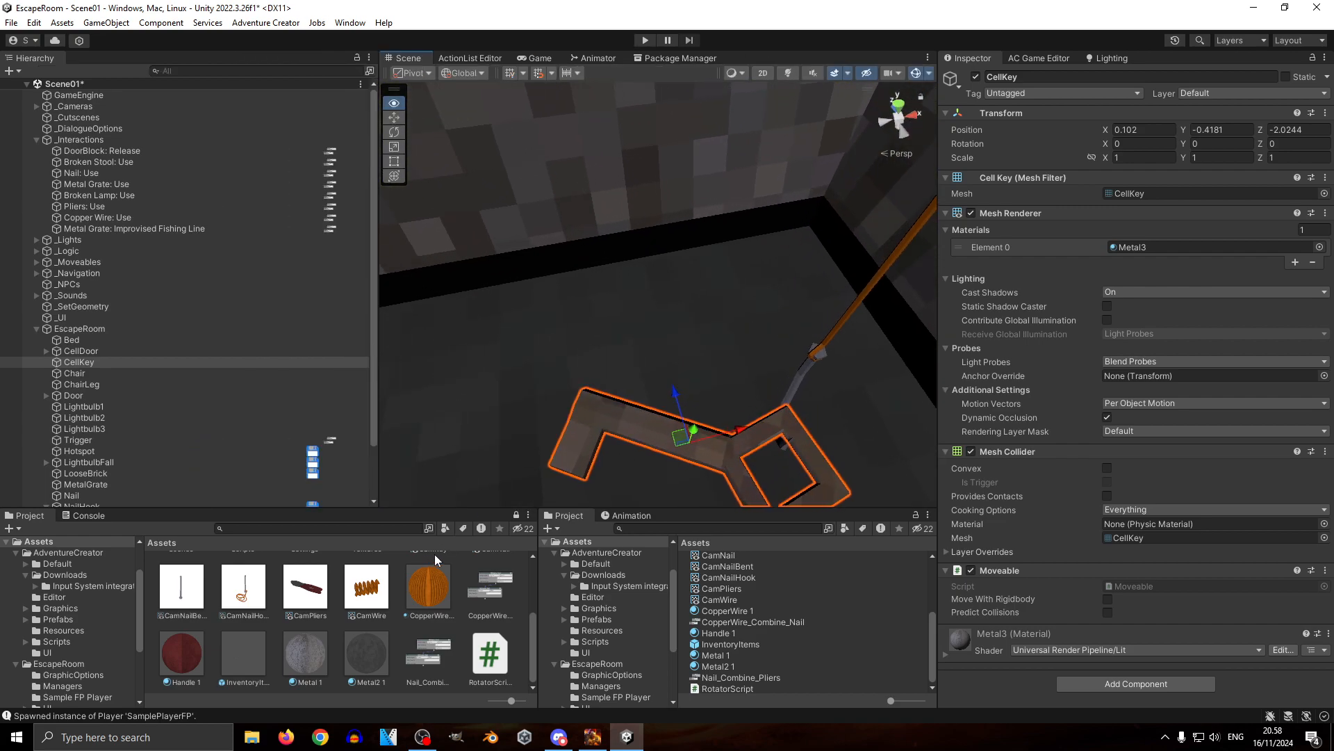
Step: Examine the Cell Key and the hook beneath the metal grate up close and save the scene
scroll(598, 410, down, 8)
right_drag(591, 417, 614, 387)
scroll(727, 413, down, 6)
right_drag(727, 413, 753, 394)
scroll(837, 304, down, 8)
click(837, 304)
scroll(658, 360, up, 8)
scroll(653, 324, up, 6)
key(w)
key(ctrl+s)
key(s)
key(w)
key(s)
key(w)
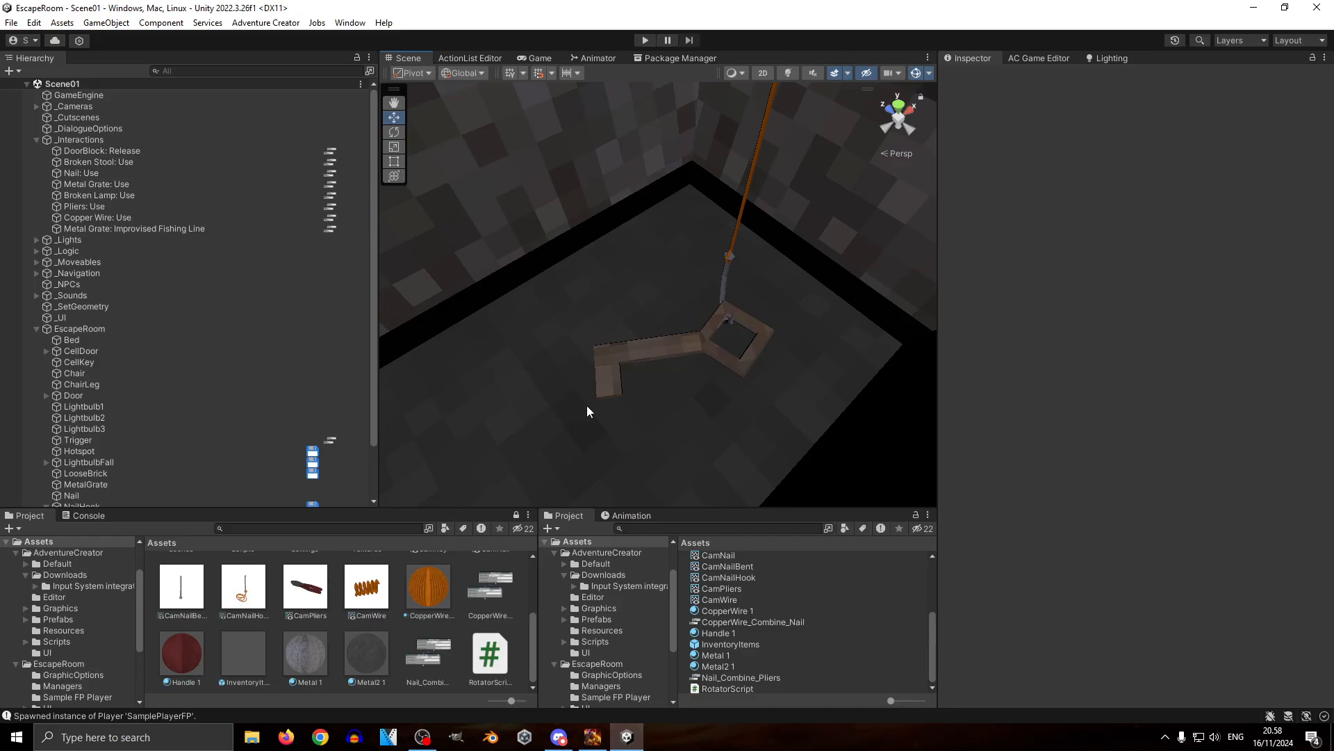
Step: Make CellKey a child of the MetalGrate object in the scene hierarchy
click(605, 358)
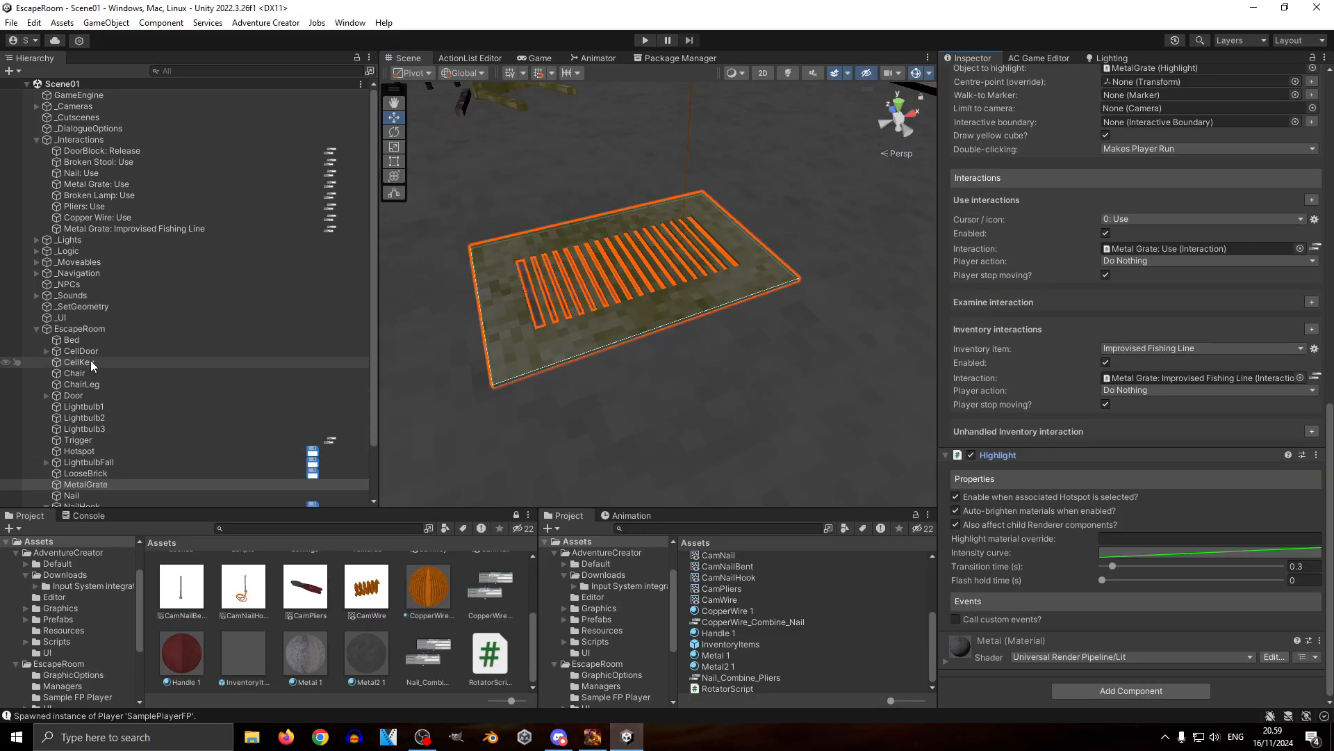
click(90, 360)
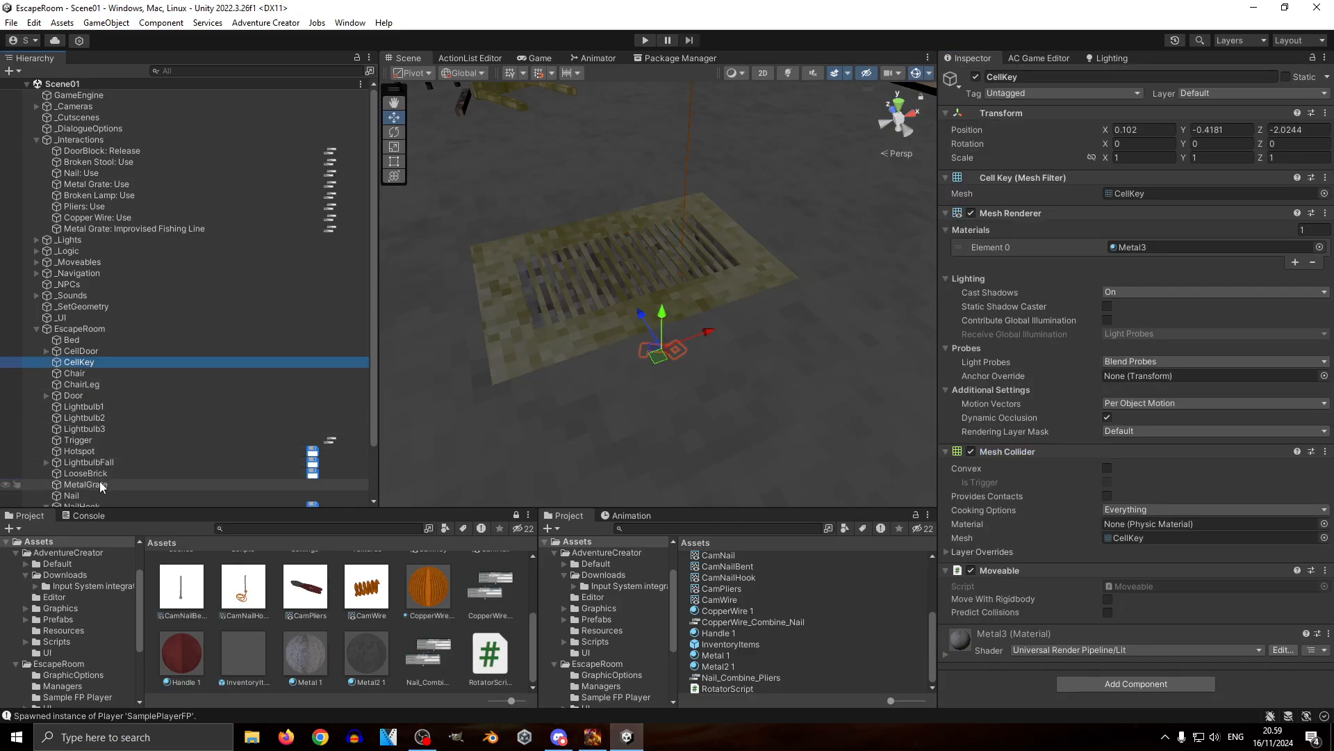
drag(79, 362, 85, 484)
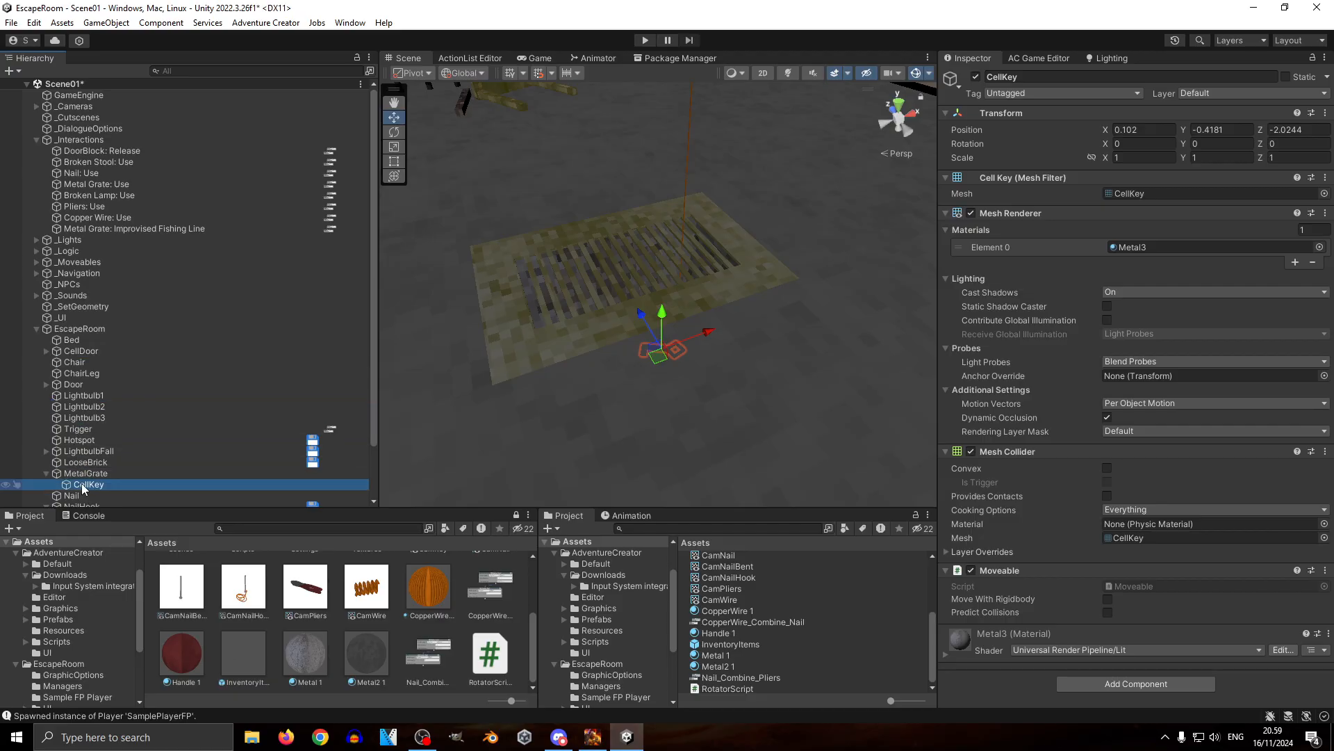
Step: Run a playtest and walk through the cell to check the metal grate with the attached key
click(647, 42)
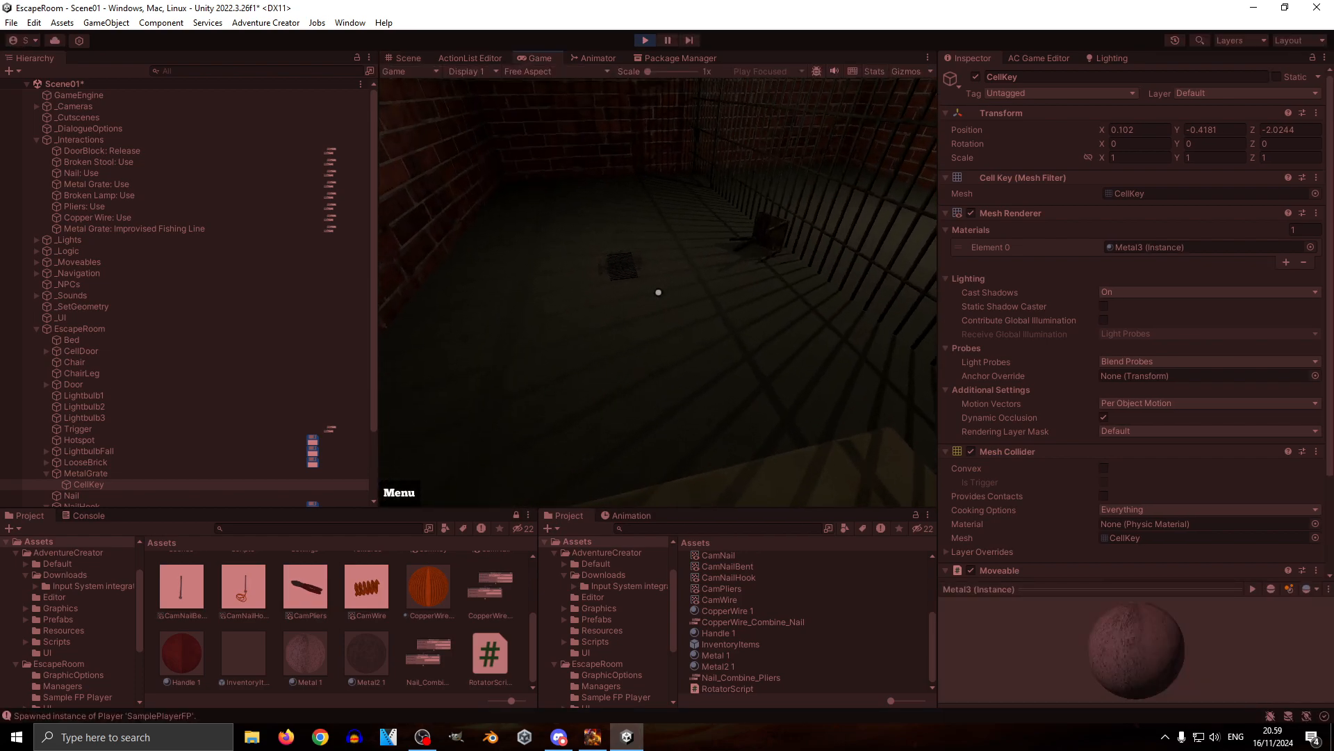
key(w)
key(a)
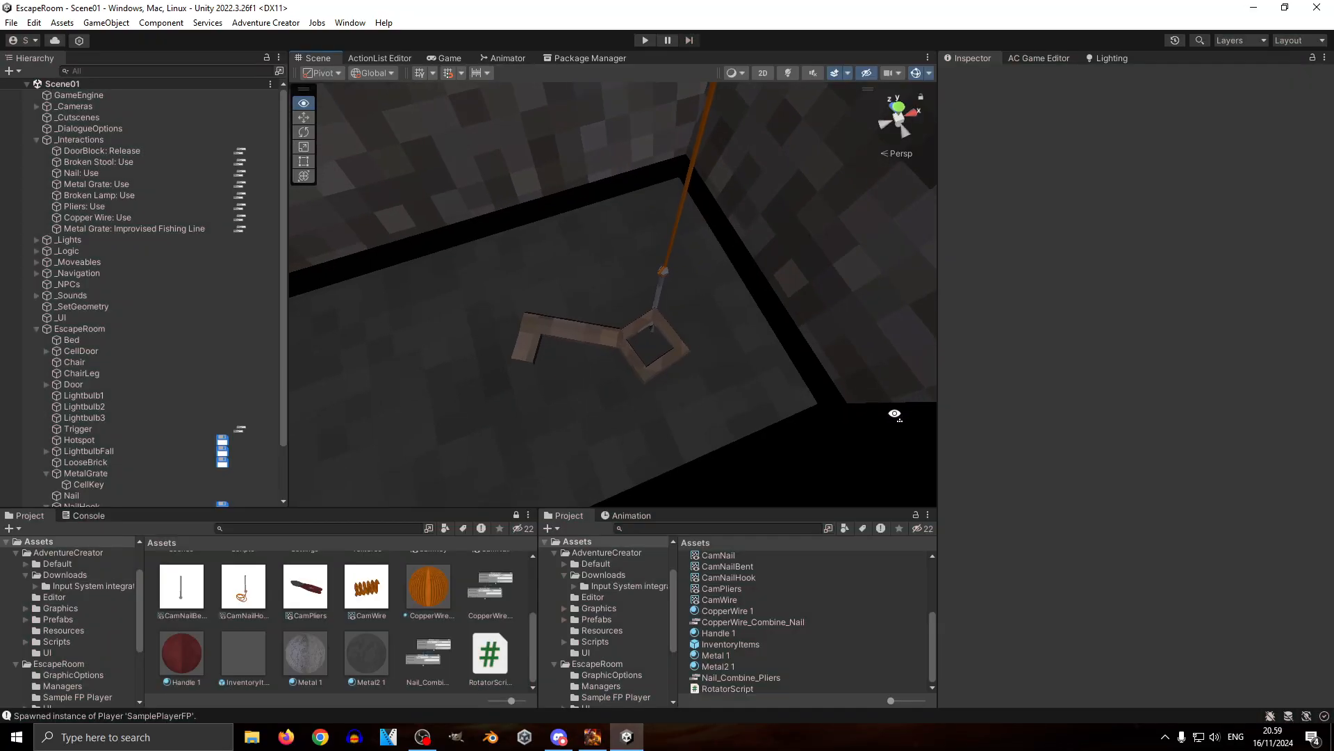
Step: Examine the Cell Key and the hook beneath the grate from different distances in the scene
key(w)
right_drag(894, 414, 558, 474)
key(s)
key(w)
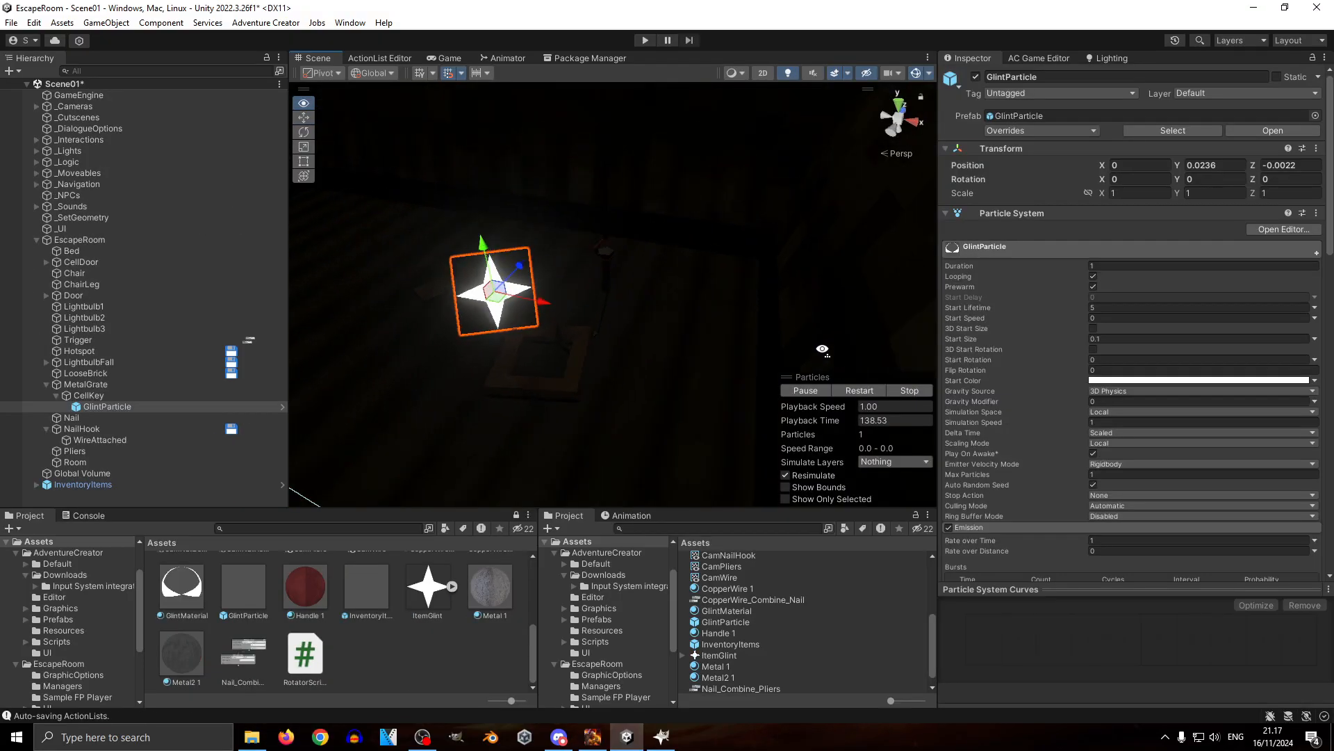
Step: Try to shift the Cell Key's GlintParticle and undo the move
right_drag(700, 335, 602, 486)
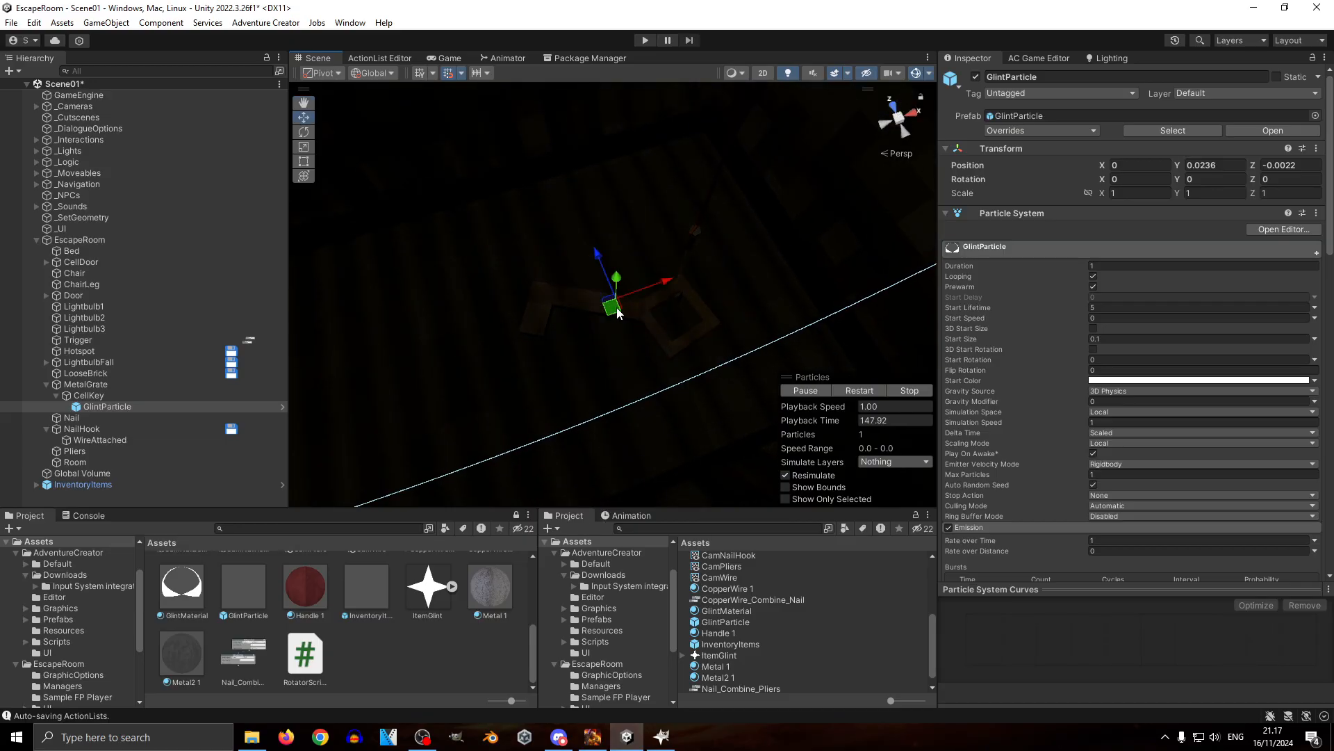
drag(621, 286, 624, 291)
key(ctrl+z)
Step: Add the GlintParticle prefab as a child of Nail, Pliers and LightbulbFall in the hierarchy
right_drag(643, 400, 754, 398)
right_drag(784, 355, 610, 283)
key(s)
key(w)
key(s)
key(s)
click(242, 586)
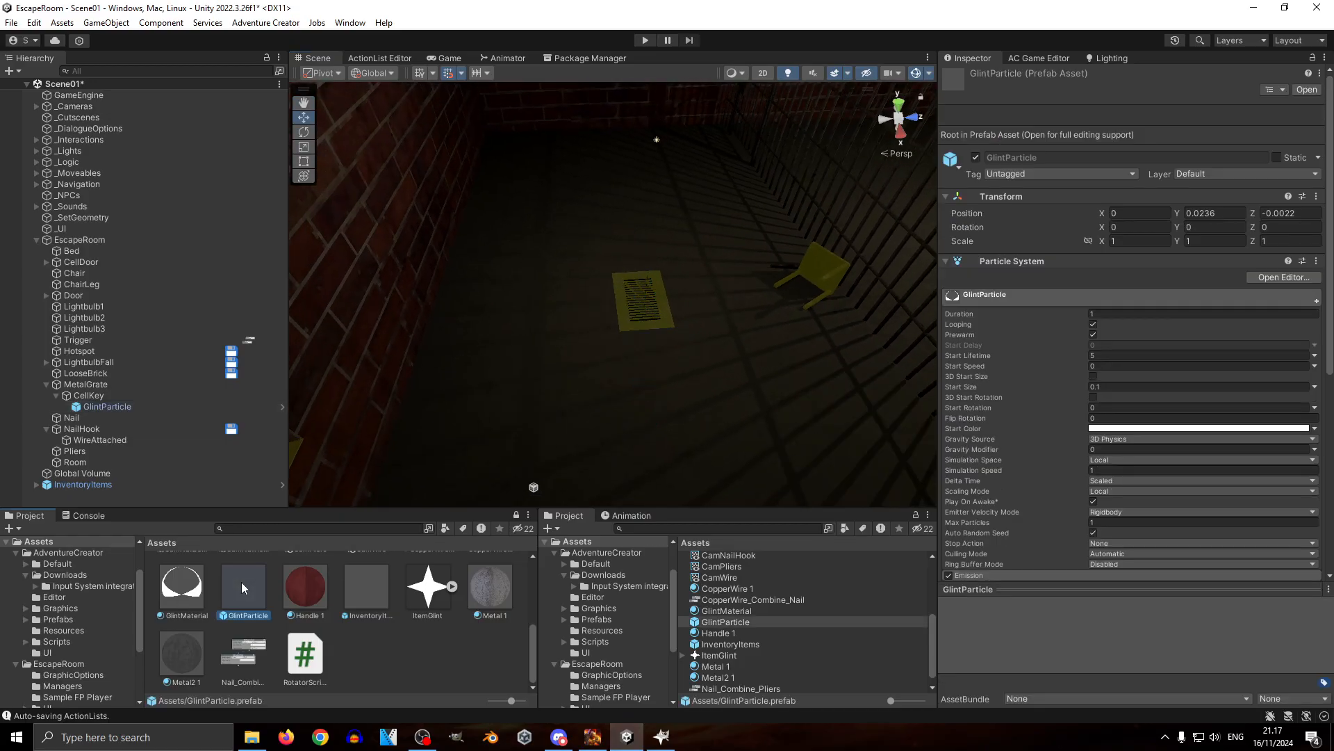
right_drag(570, 348, 618, 354)
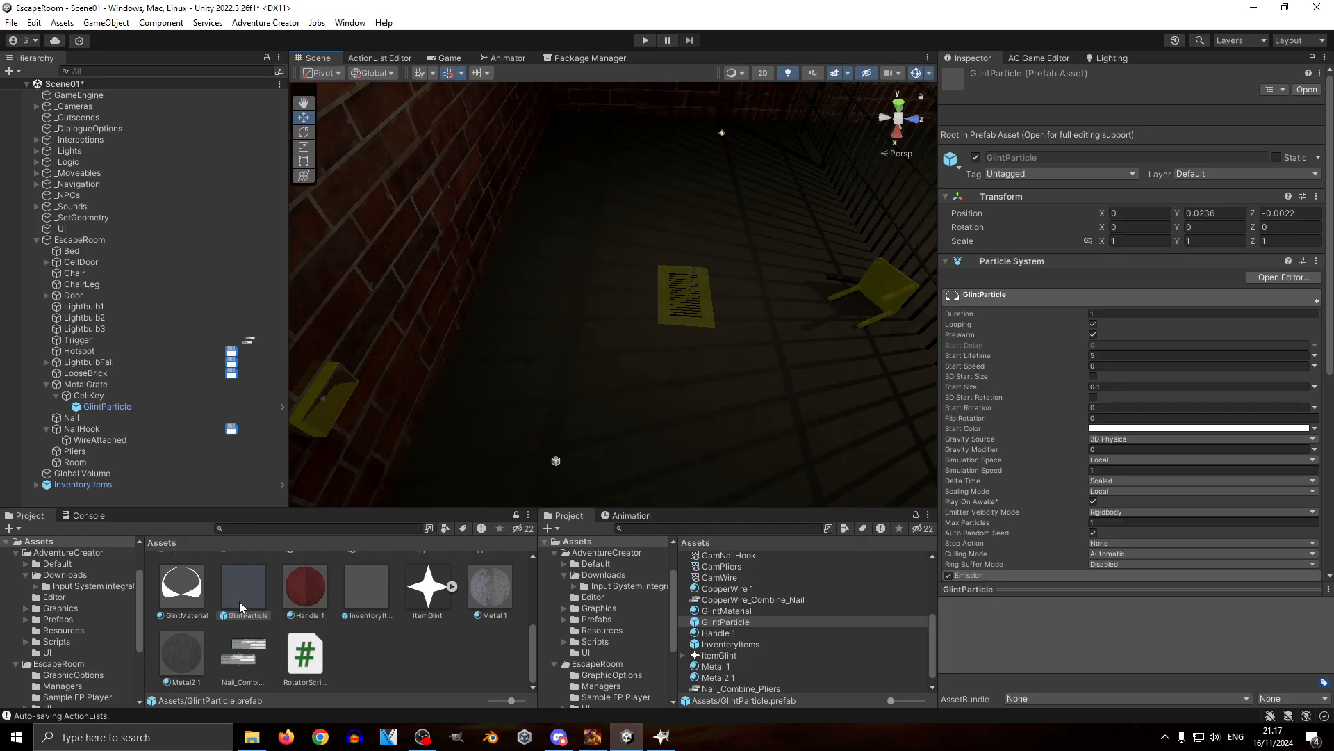
scroll(243, 611, up, 1)
drag(243, 632, 82, 425)
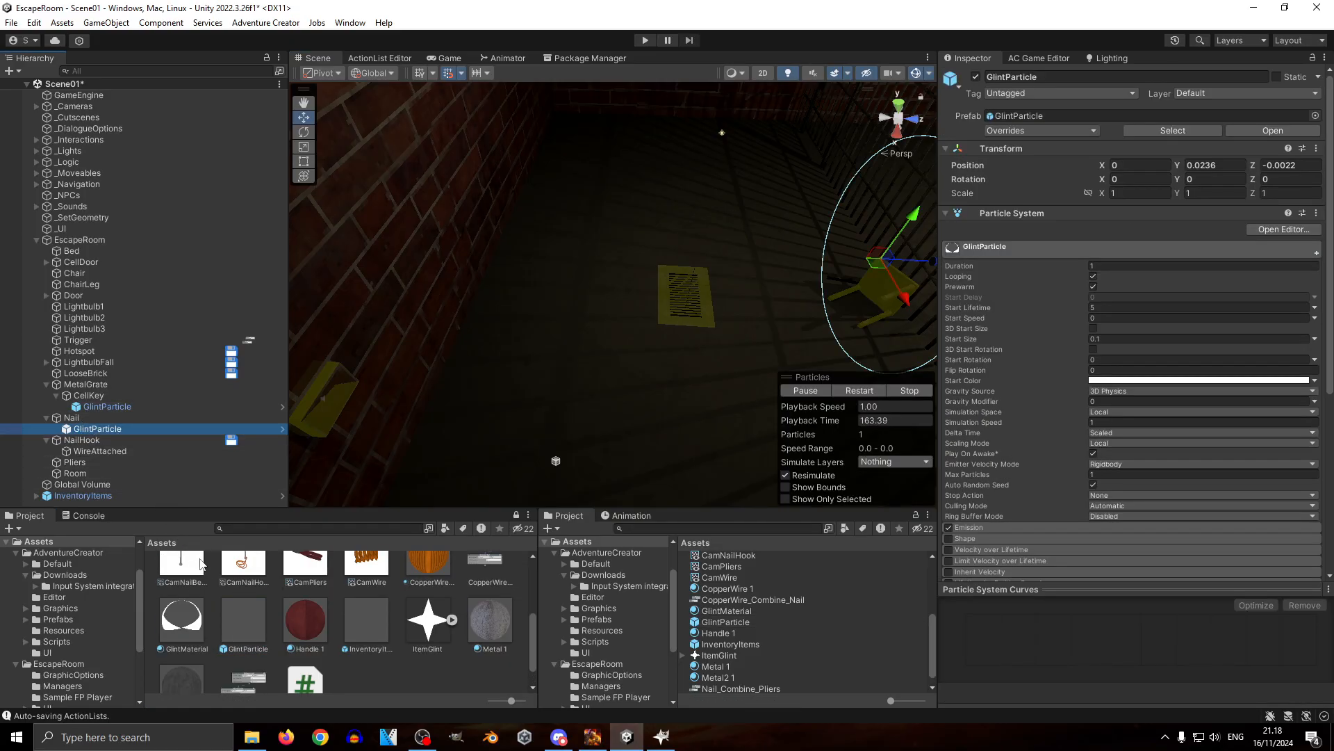
drag(252, 632, 89, 463)
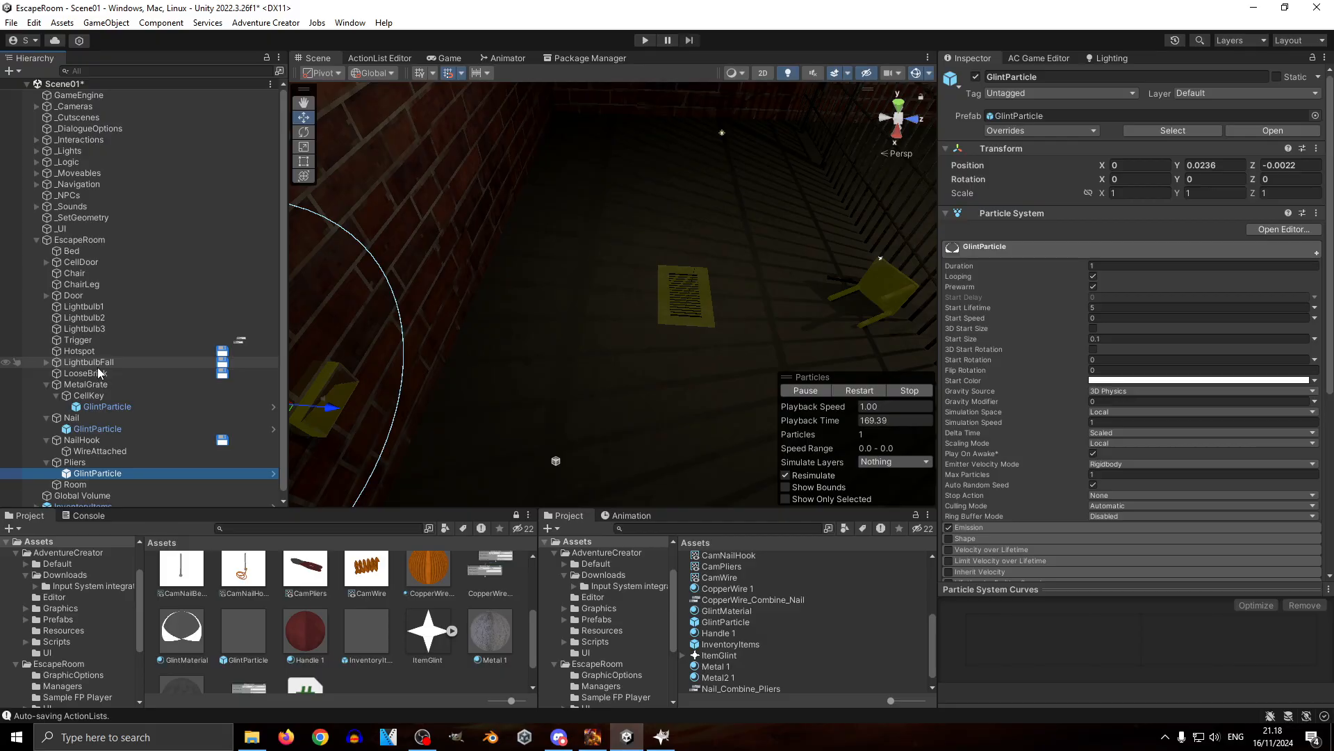
drag(239, 637, 103, 359)
Step: Examine the placement of the glint at the broken ceiling lamp
mouse_move(708, 361)
right_down()
mouse_move(716, 391)
mouse_move(707, 376)
right_up()
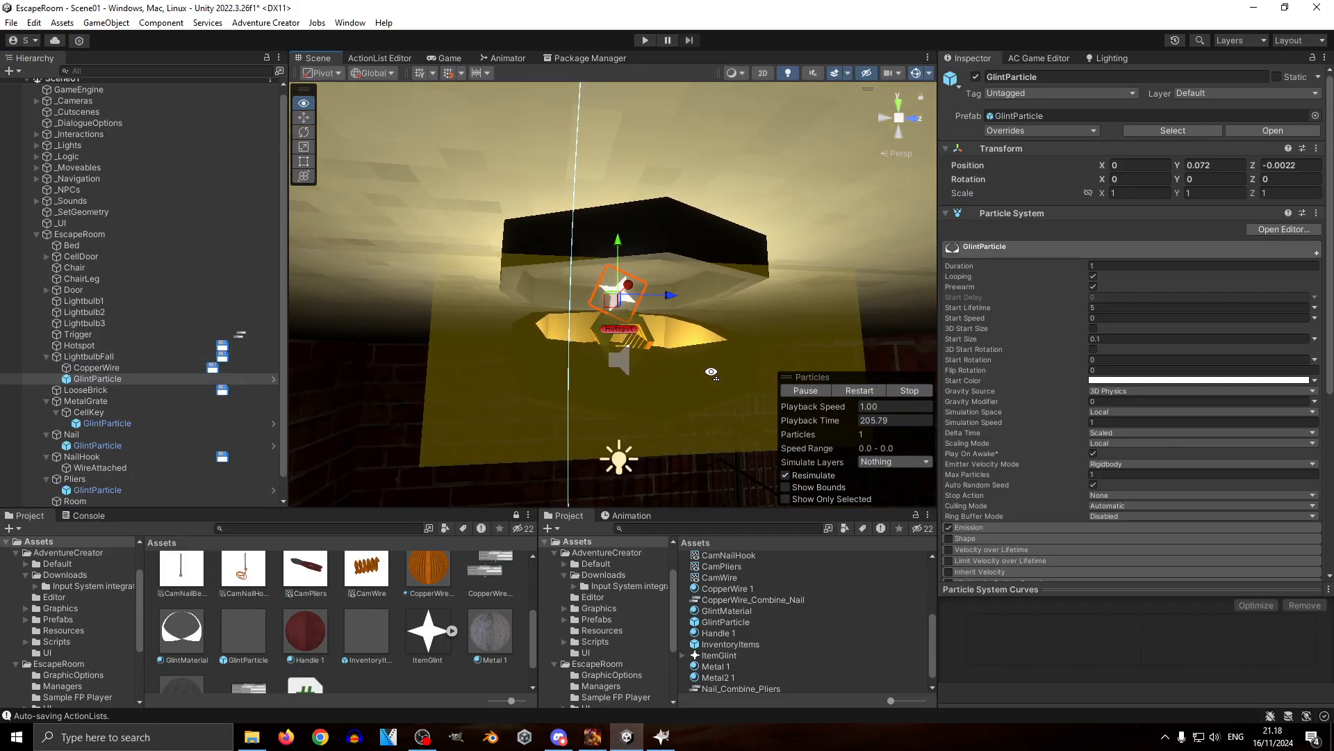
right_drag(629, 336, 595, 406)
click(570, 344)
click(569, 349)
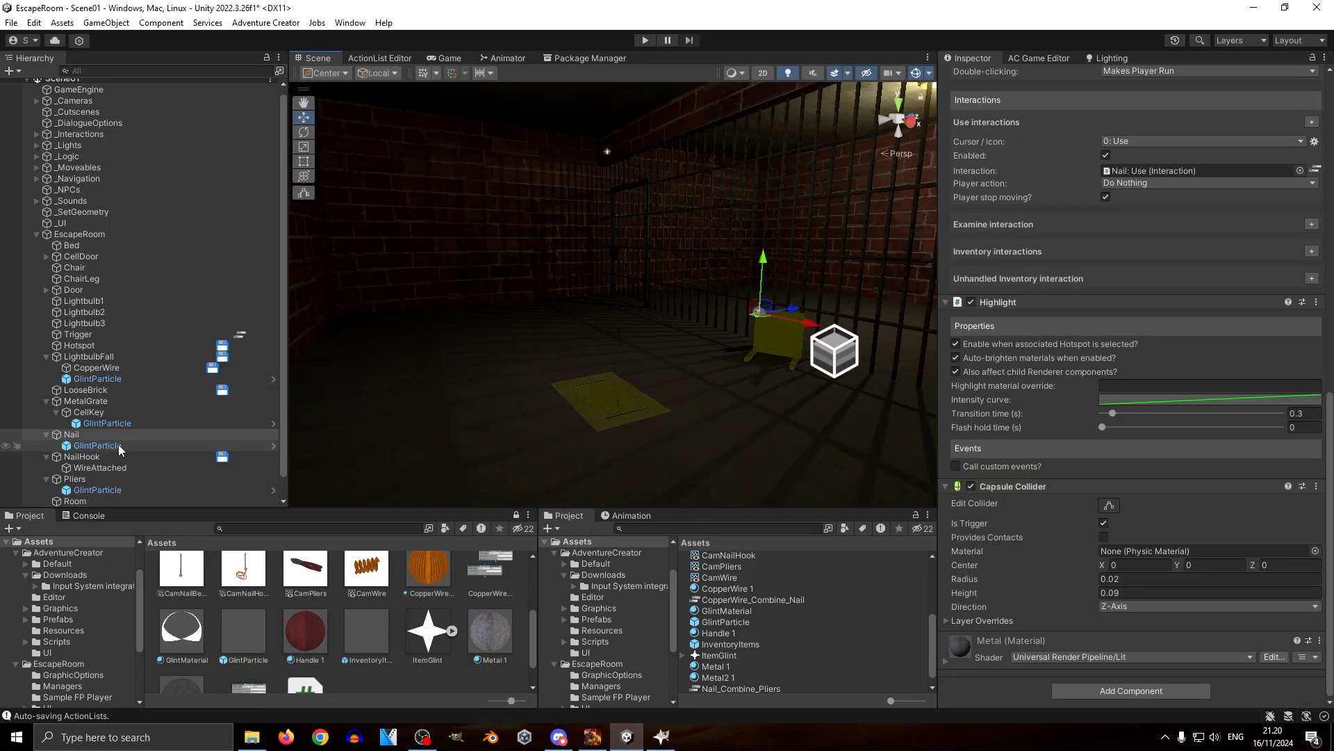
Step: Make the GlintParticle under LightbulbFall a child of CopperWire
scroll(118, 444, down, 1)
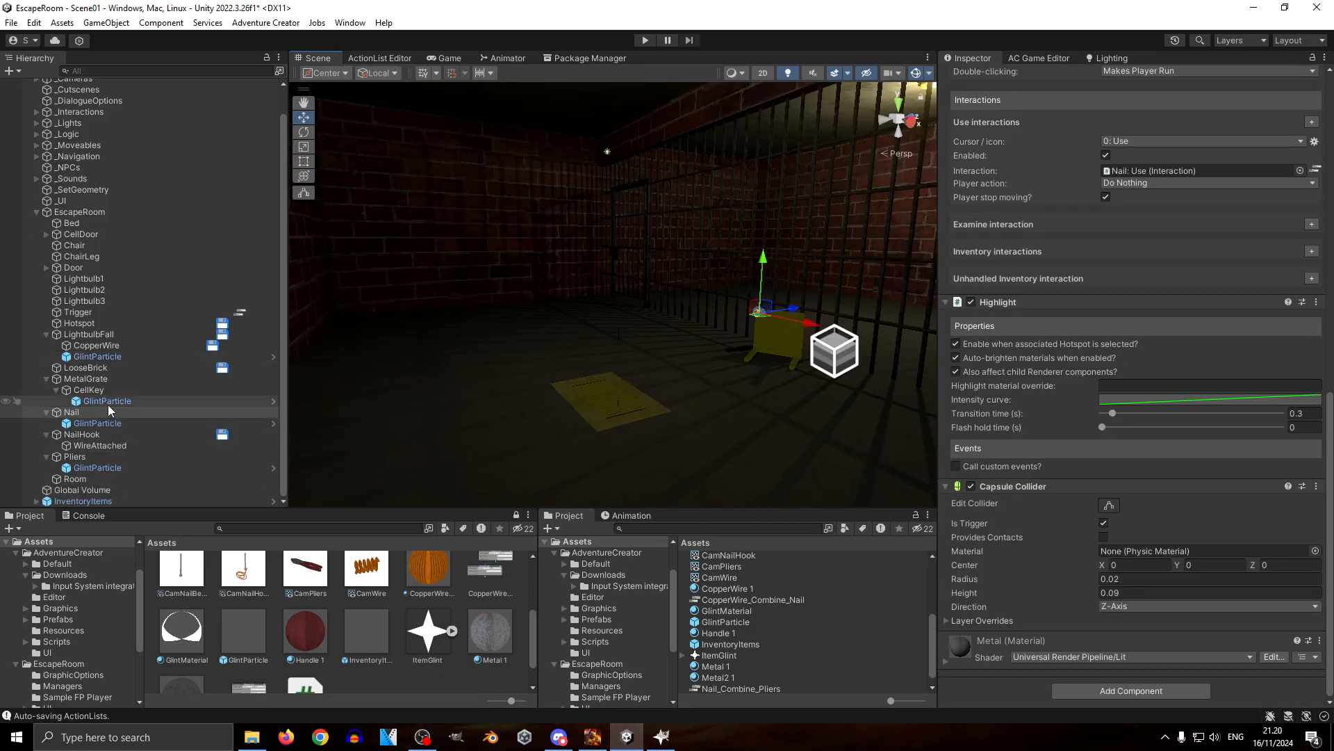
click(106, 402)
mouse_move(101, 360)
mouse_down()
mouse_move(101, 342)
mouse_move(99, 357)
mouse_up()
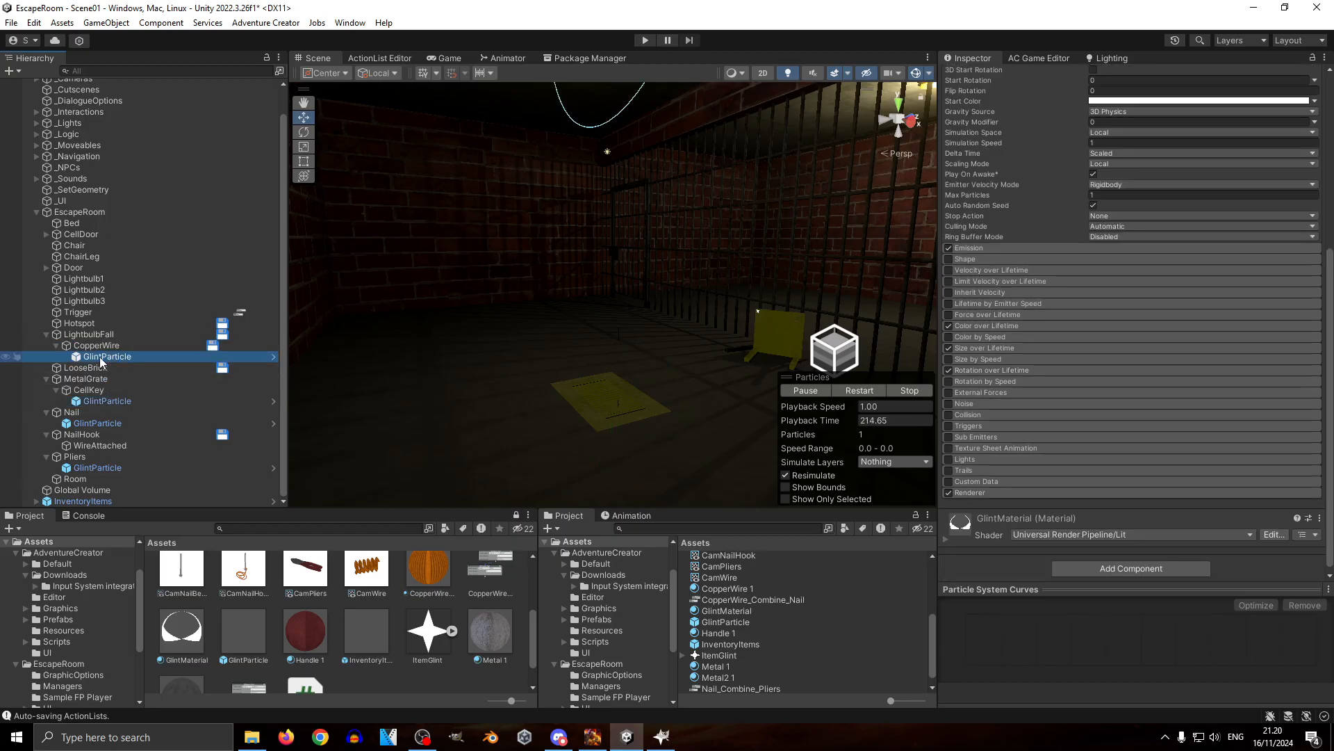
Step: Check the glint particles attached to the Nail, the Pliers and the Cell Key in the hierarchy and scene
click(69, 412)
click(89, 423)
click(92, 436)
click(98, 467)
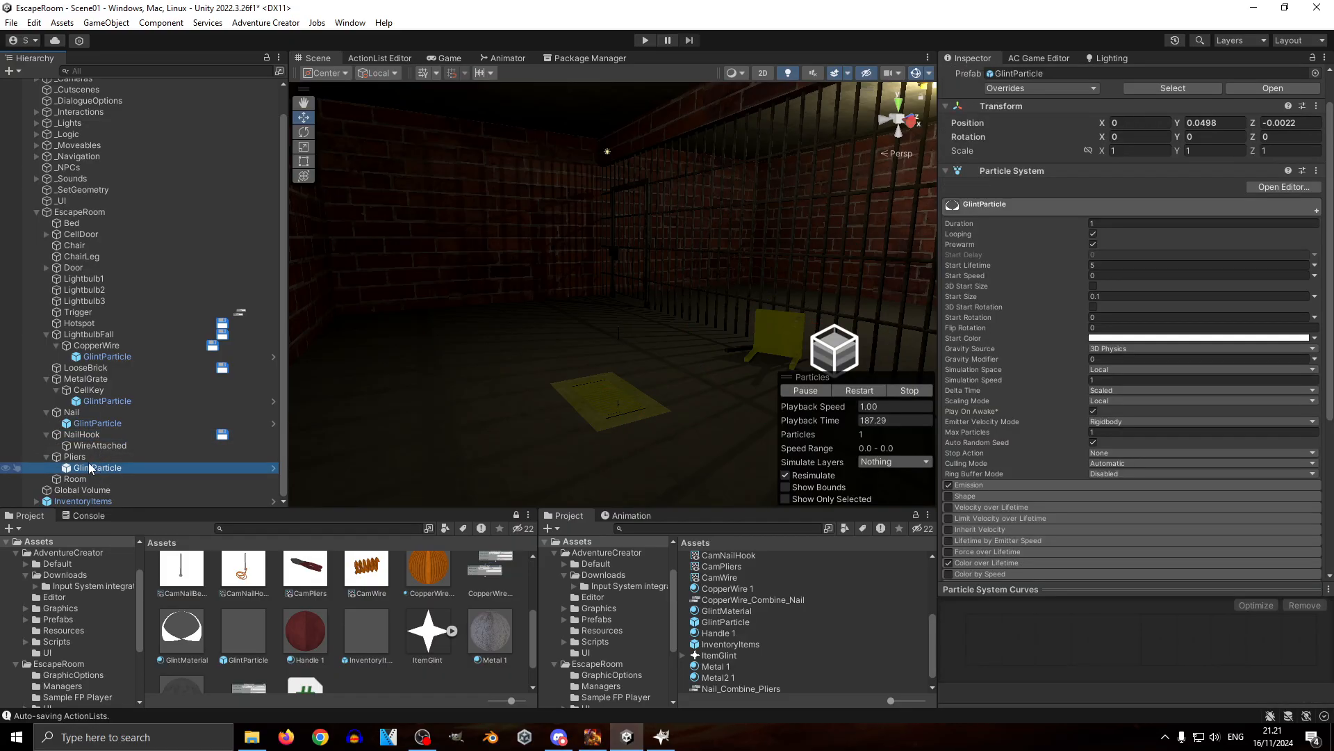
right_drag(602, 377, 594, 381)
double_click(64, 468)
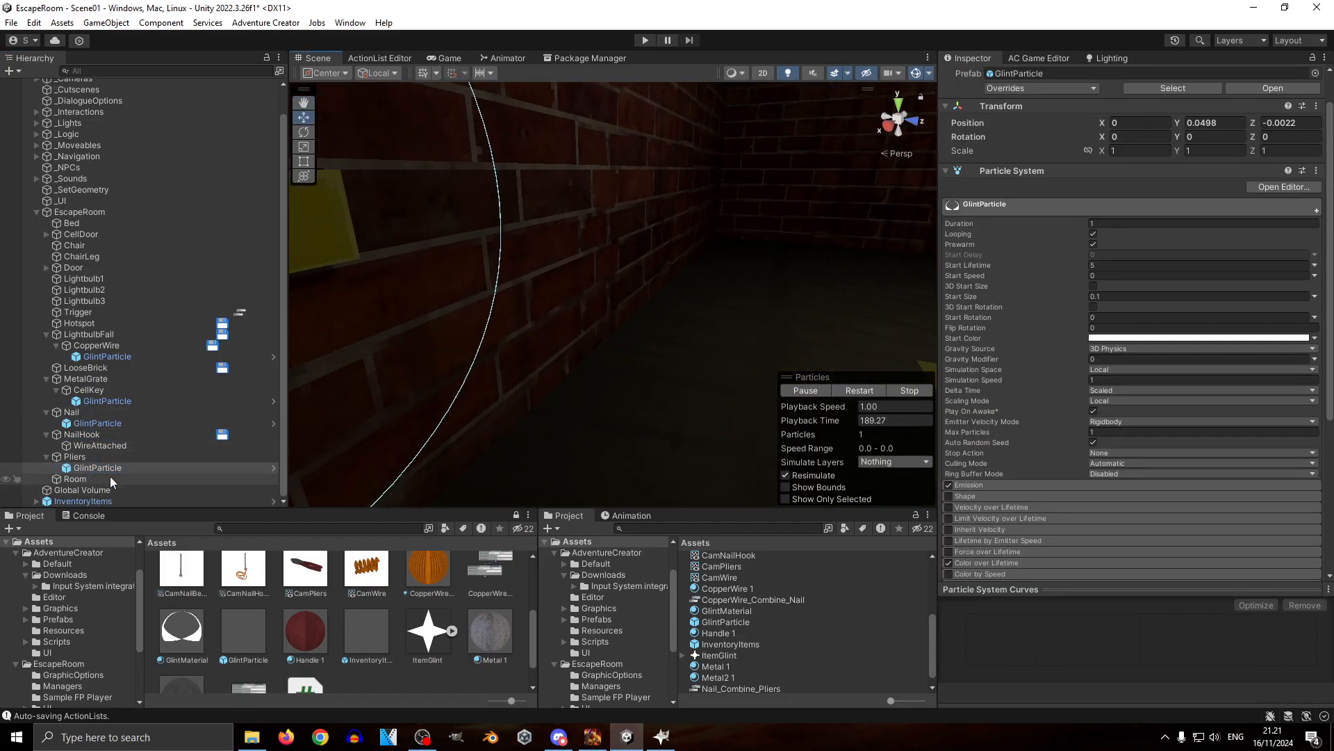
scroll(118, 447, up, 1)
scroll(118, 447, down, 1)
right_drag(598, 320, 573, 492)
key(w)
scroll(603, 491, down, 4)
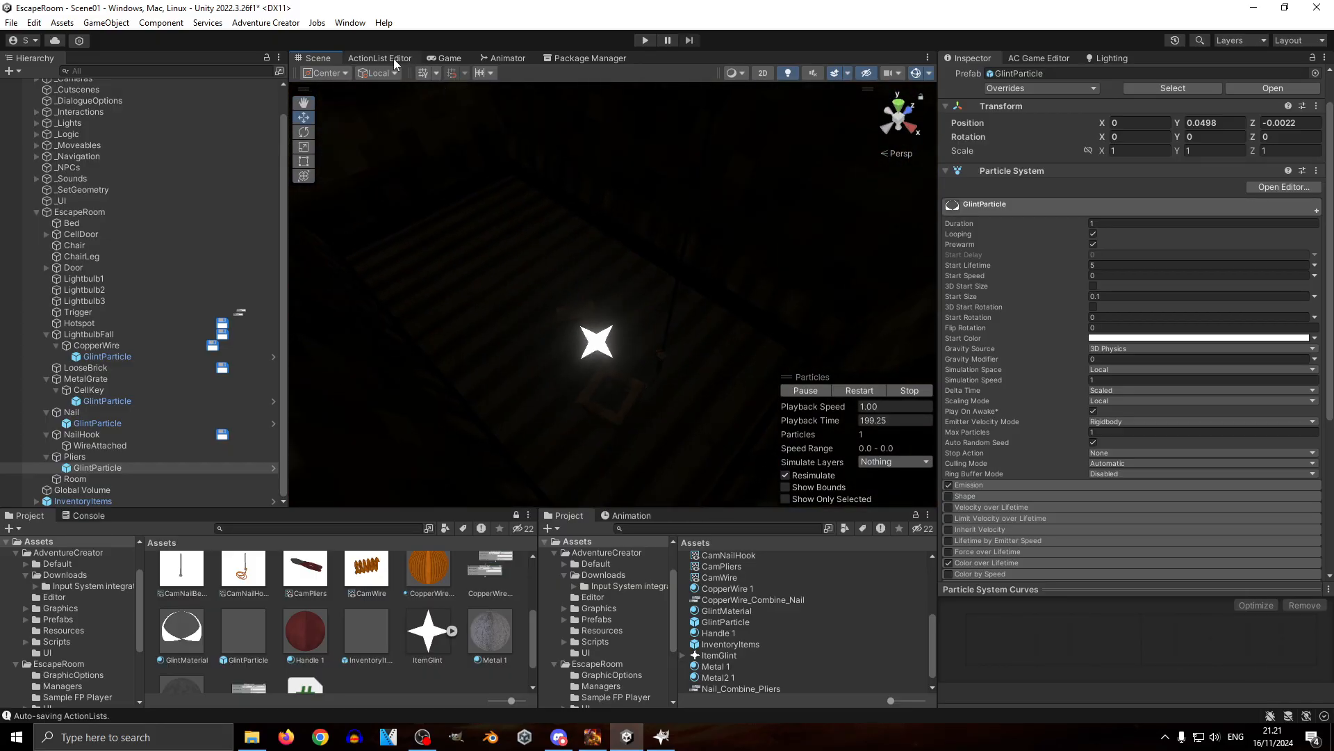
scroll(104, 209, up, 2)
Step: Add an Object: Teleport action to the Metal Grate: Improvised Fishing Line interaction
click(36, 139)
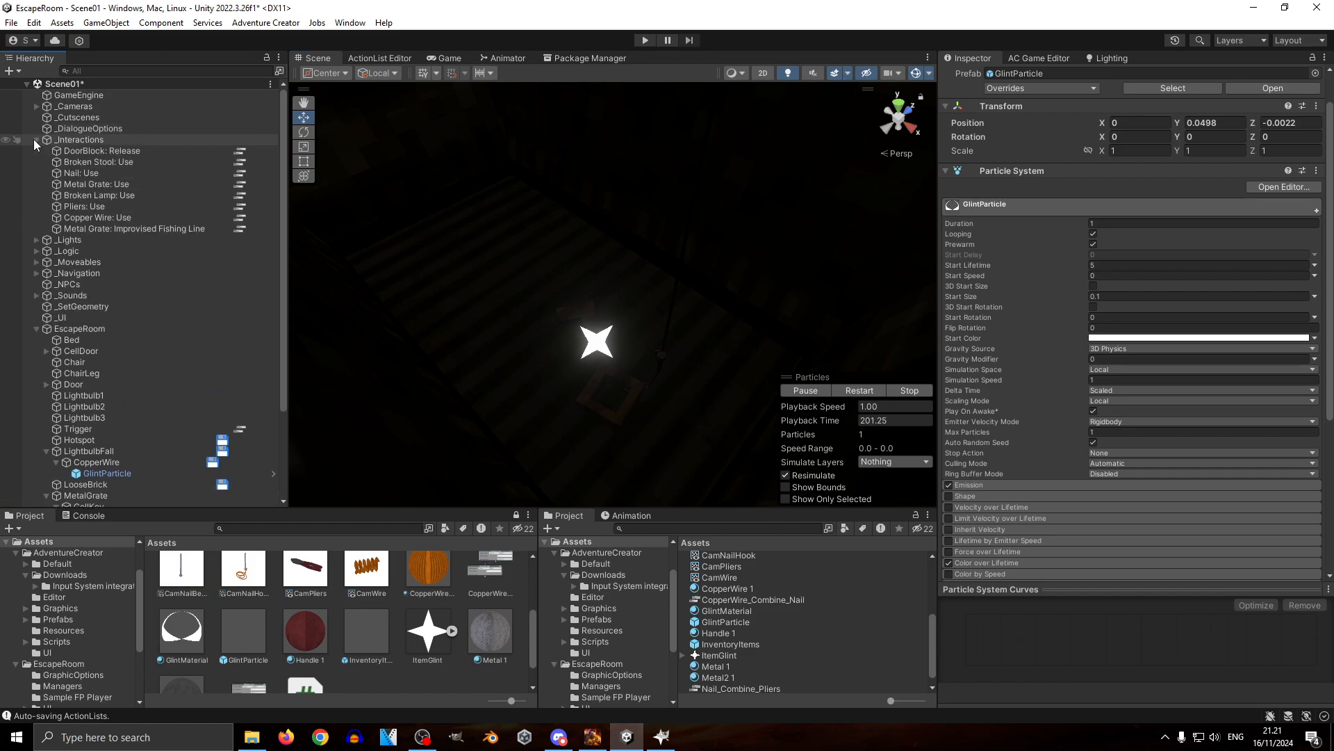
click(238, 229)
middle_drag(603, 265, 456, 99)
right_click(549, 168)
click(569, 167)
click(645, 176)
click(661, 375)
click(724, 176)
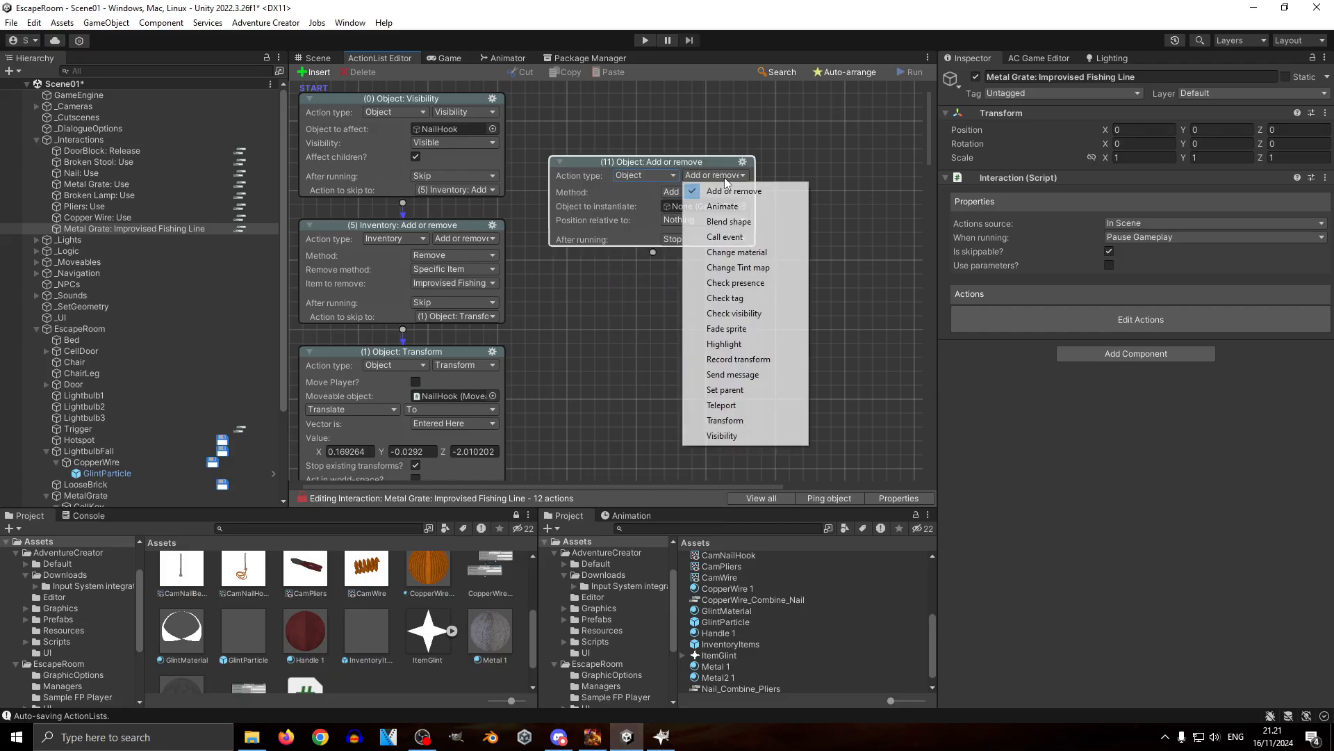
click(738, 407)
Step: Set the new Teleport action to move the Cell Key's GlintParticle to the OffScreenMarker
scroll(132, 374, down, 5)
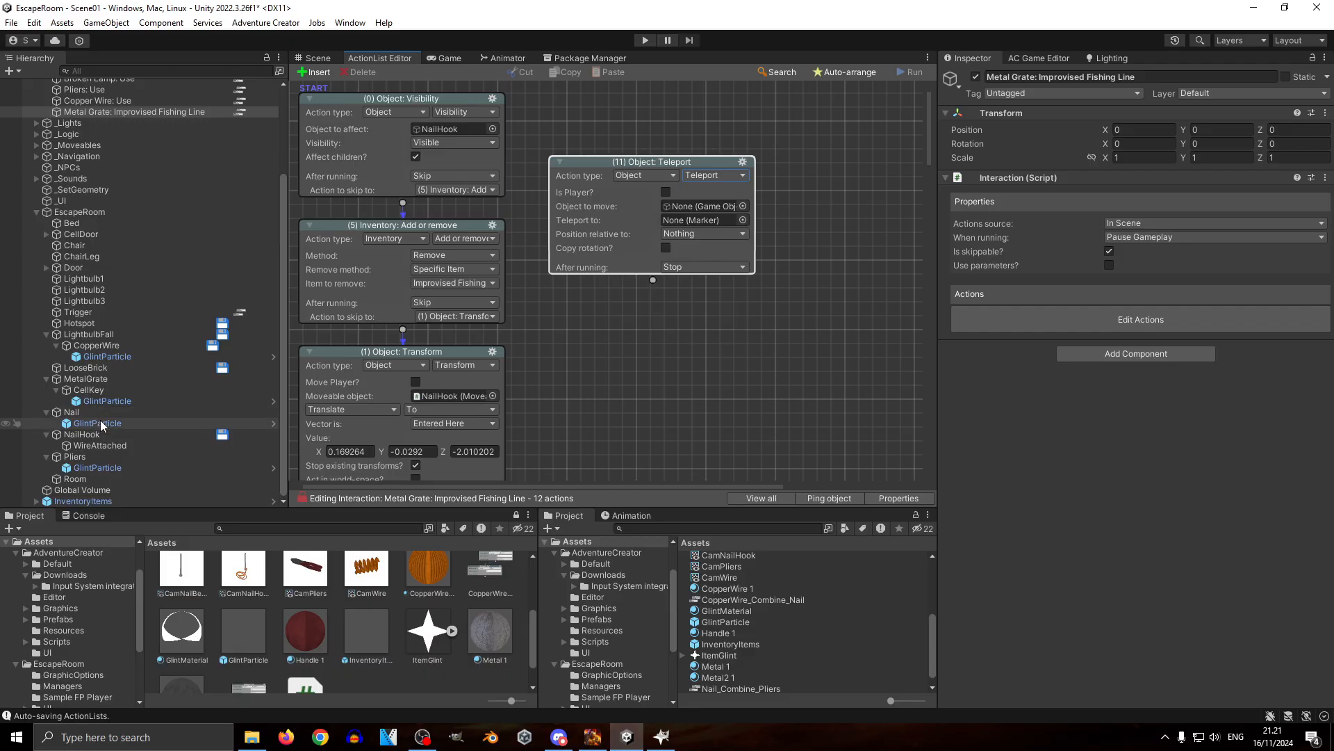
drag(104, 401, 709, 208)
click(742, 219)
double_click(792, 267)
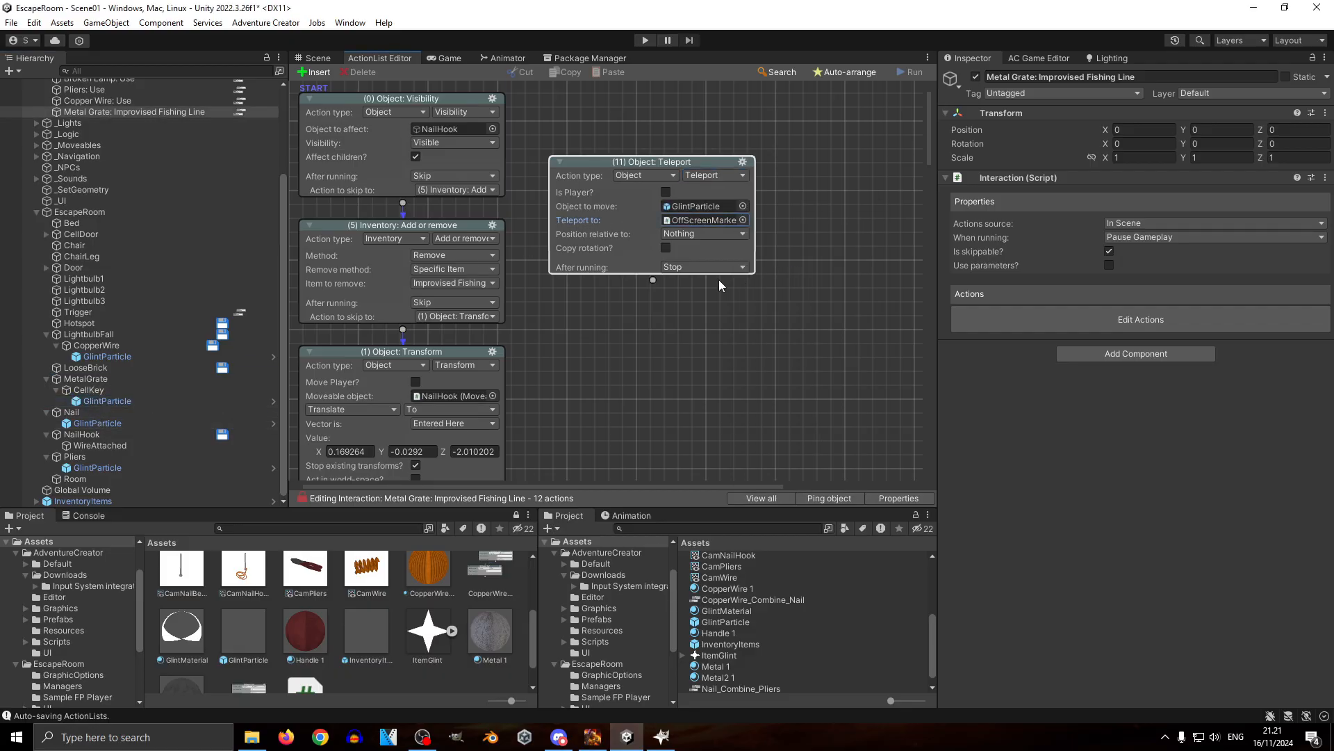
Step: Link the Teleport action between the NailHook visibility and fishing line removal actions, and auto-arrange the list
drag(542, 279, 416, 226)
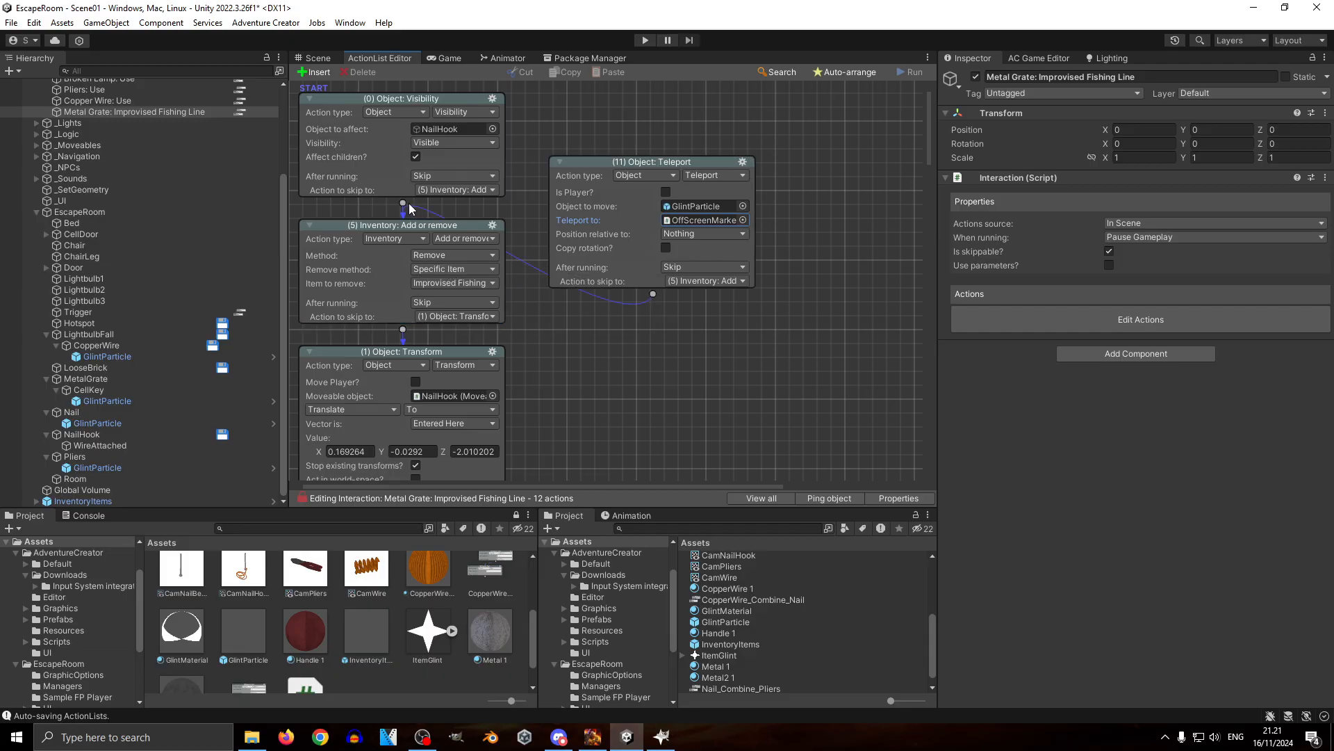
right_click(791, 194)
click(838, 262)
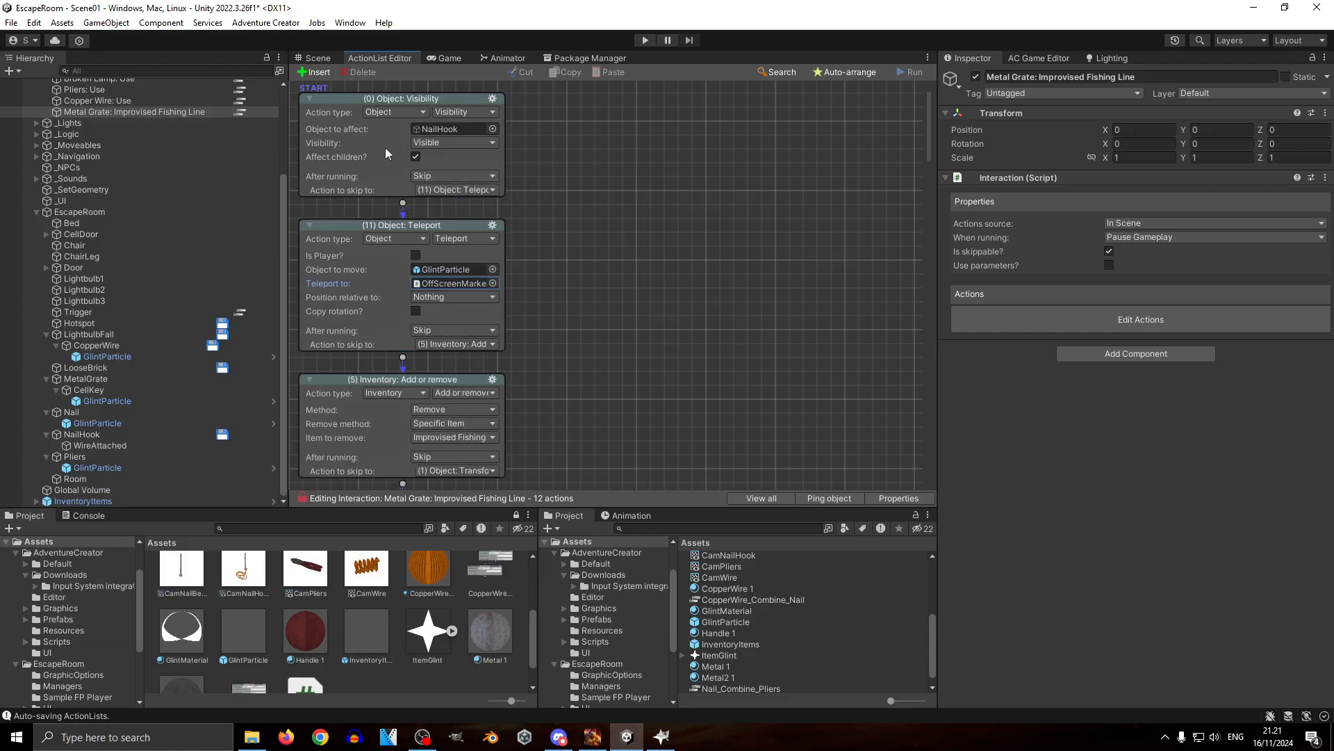
Step: Save the scene and return to the scene view of the Cell Key's glint
click(319, 62)
key(ctrl+s)
right_drag(687, 343, 701, 406)
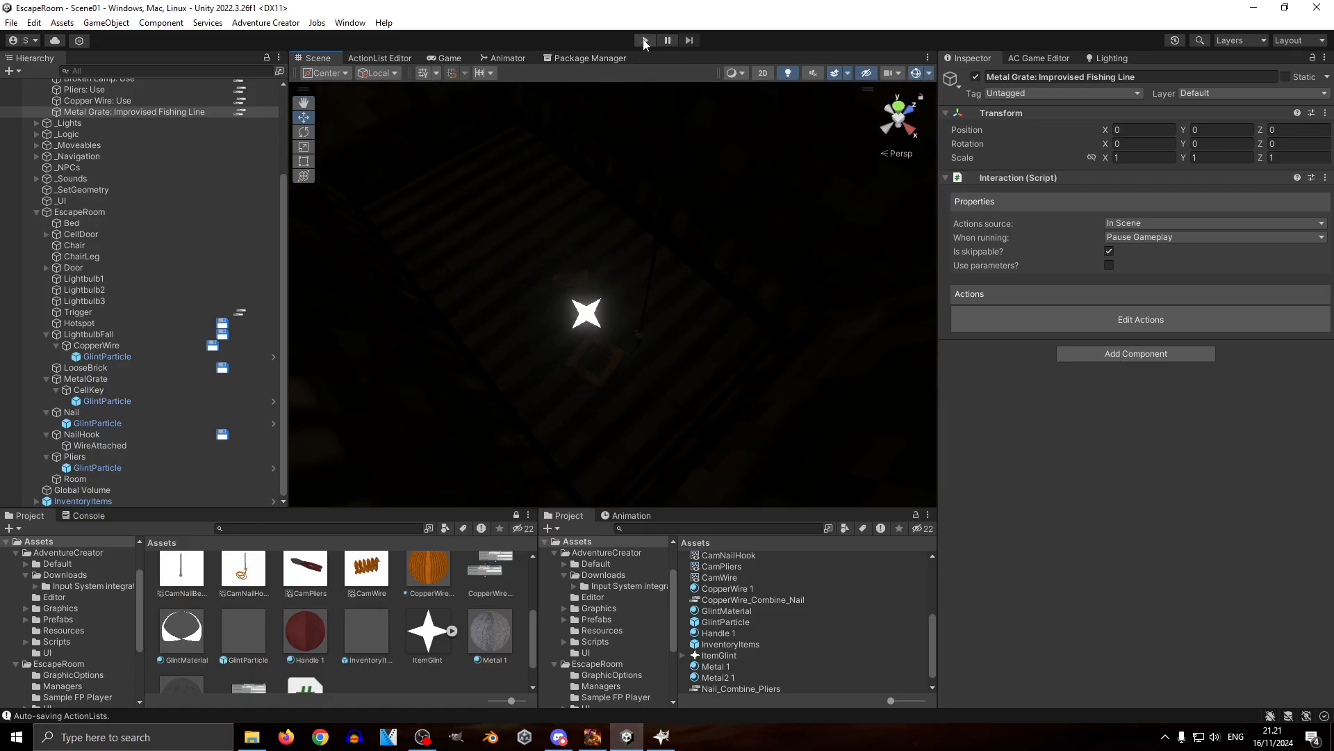
Step: Set the Game view to Play Maximized, start a playtest and walk up to the Metal Grate
click(466, 56)
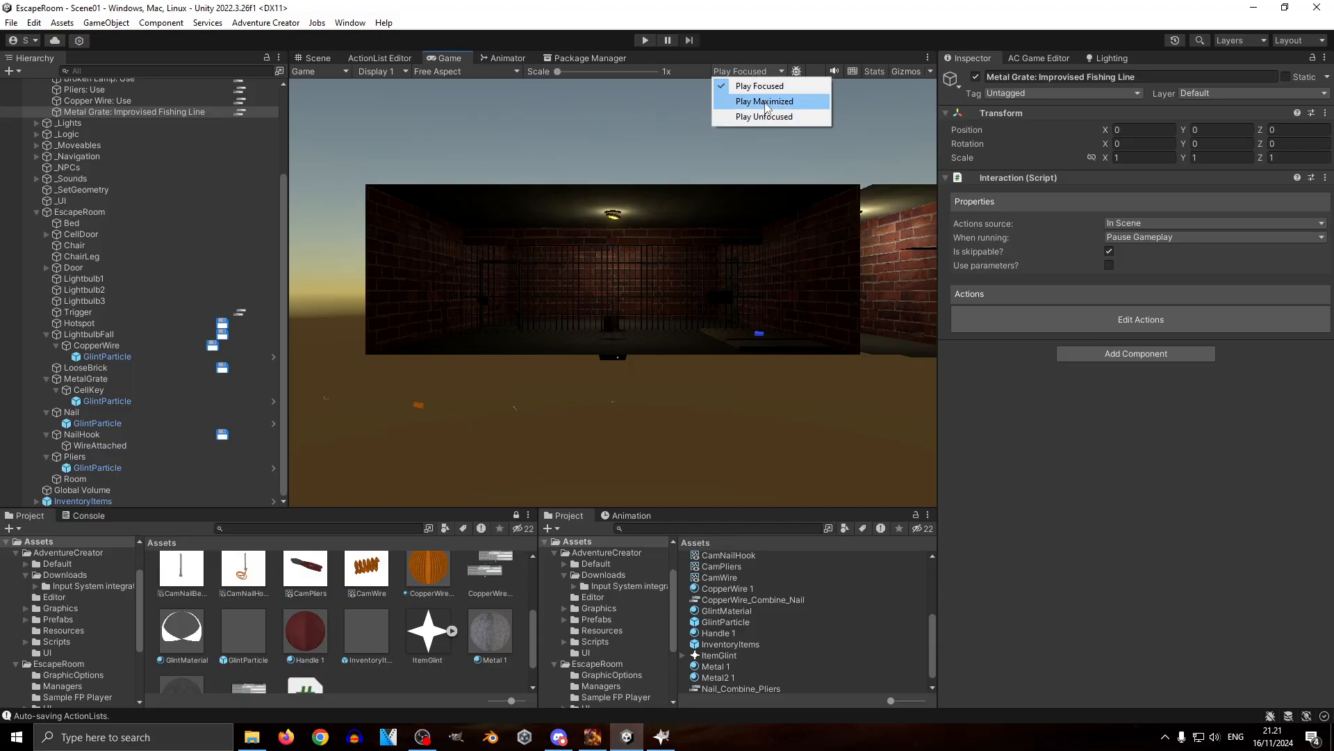
click(645, 39)
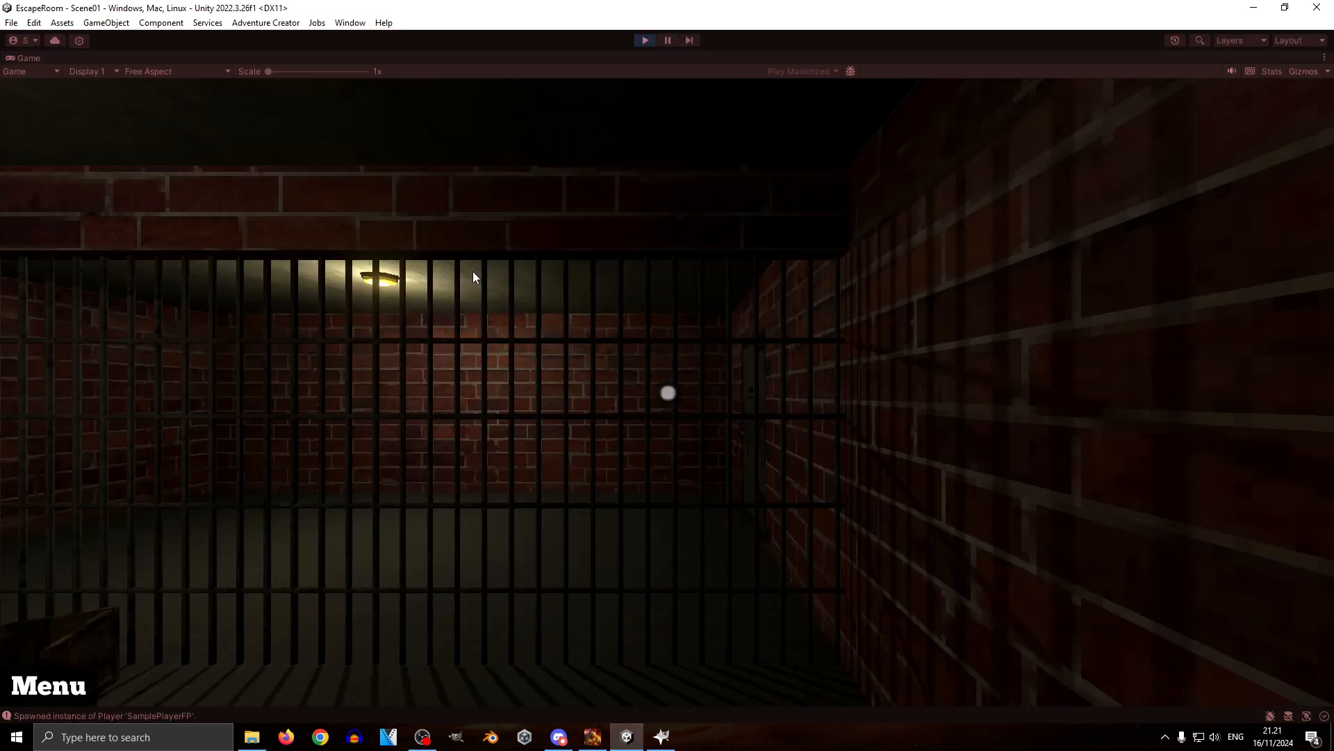
click(472, 277)
key(w)
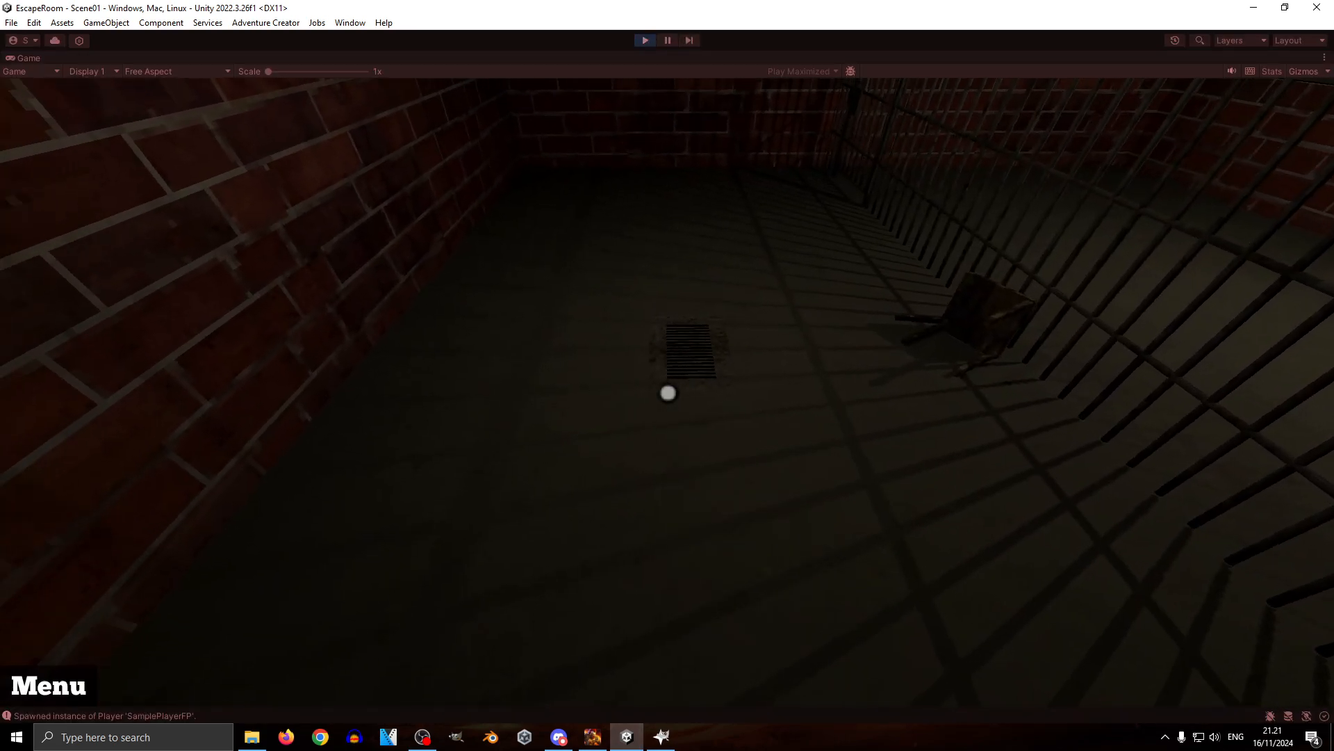
key(w)
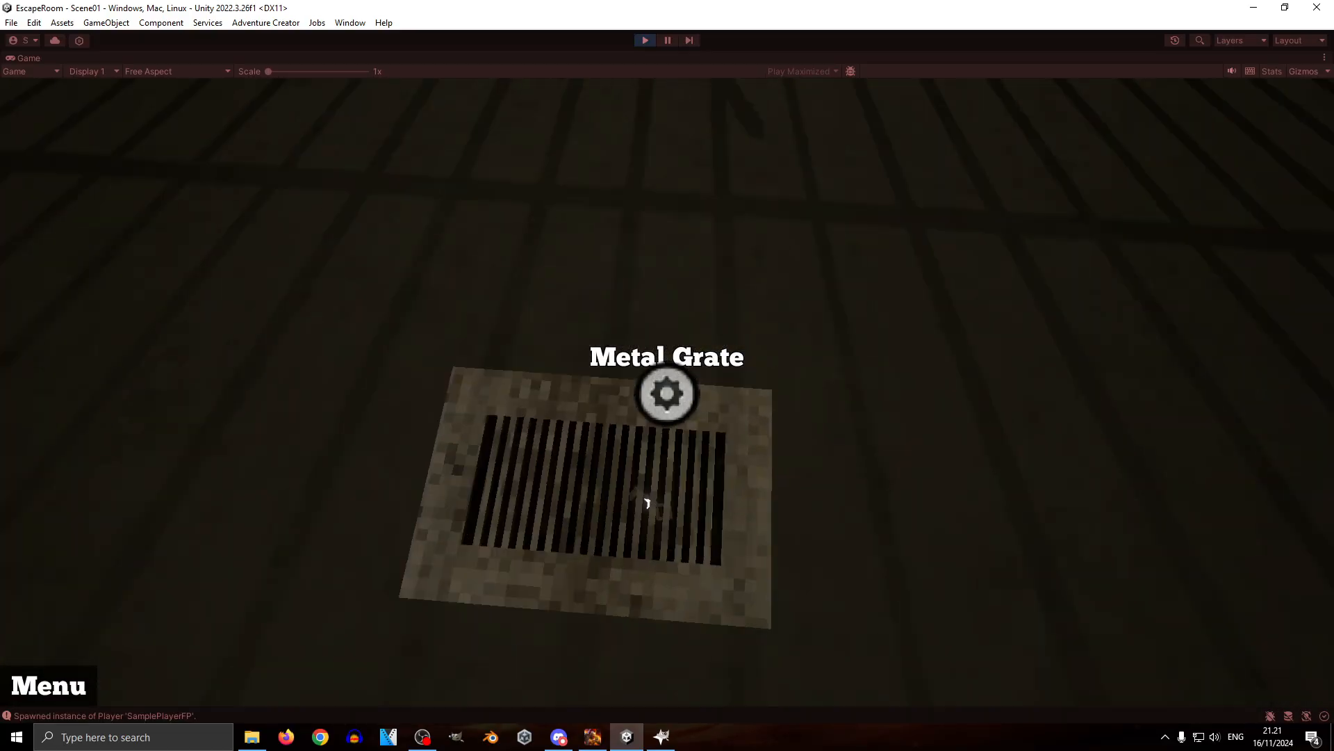
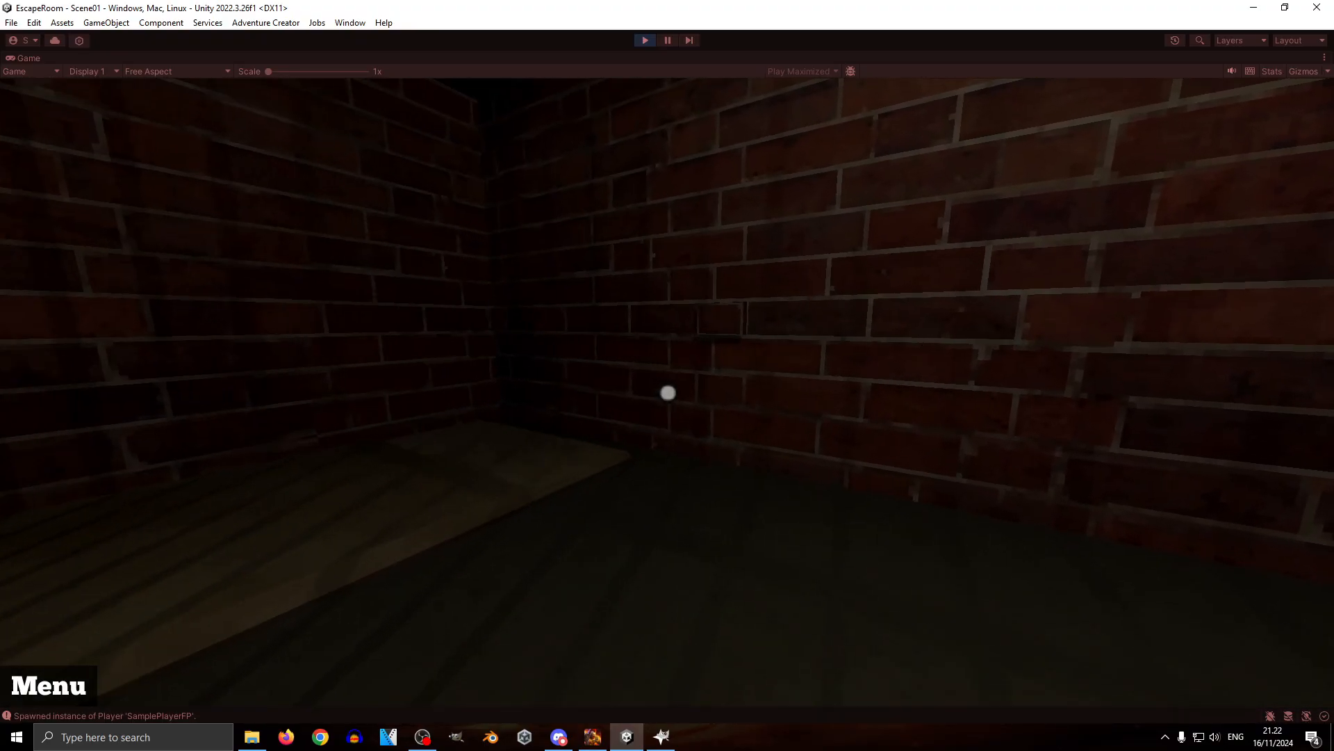
Step: Remove the loose brick in the cell wall and collect the Pliers from the hole behind it
key(w)
click(667, 392)
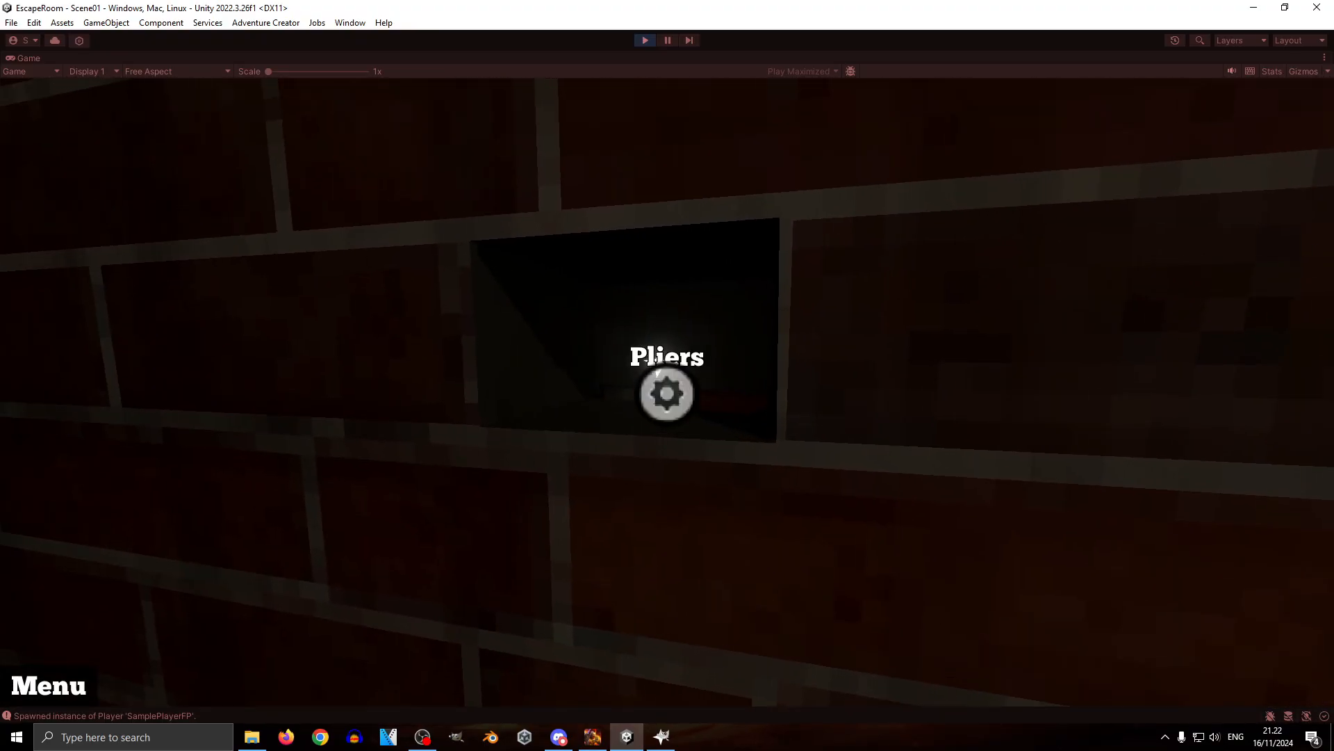
drag(667, 392, 667, 393)
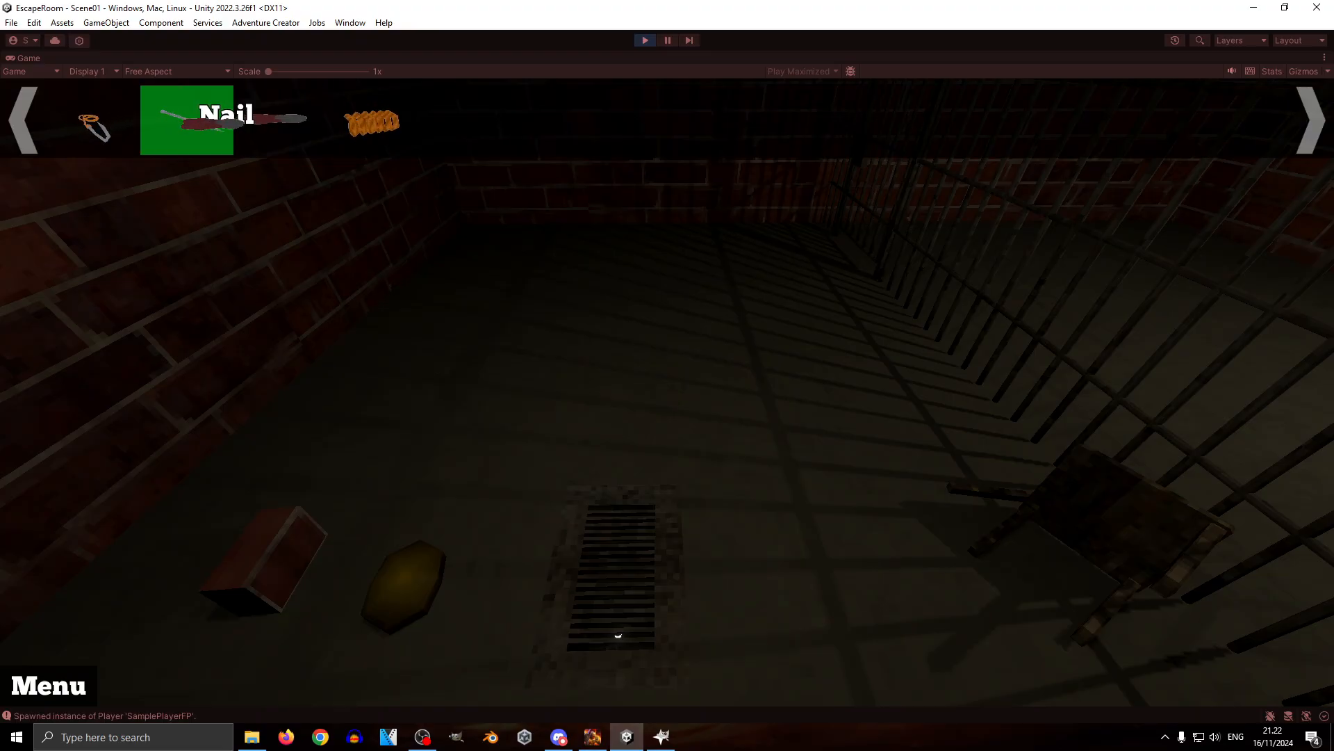
Step: Craft the Improvised Fishing Line from the inventory items and use it on the Metal Grate to retrieve the Cell Key
click(342, 132)
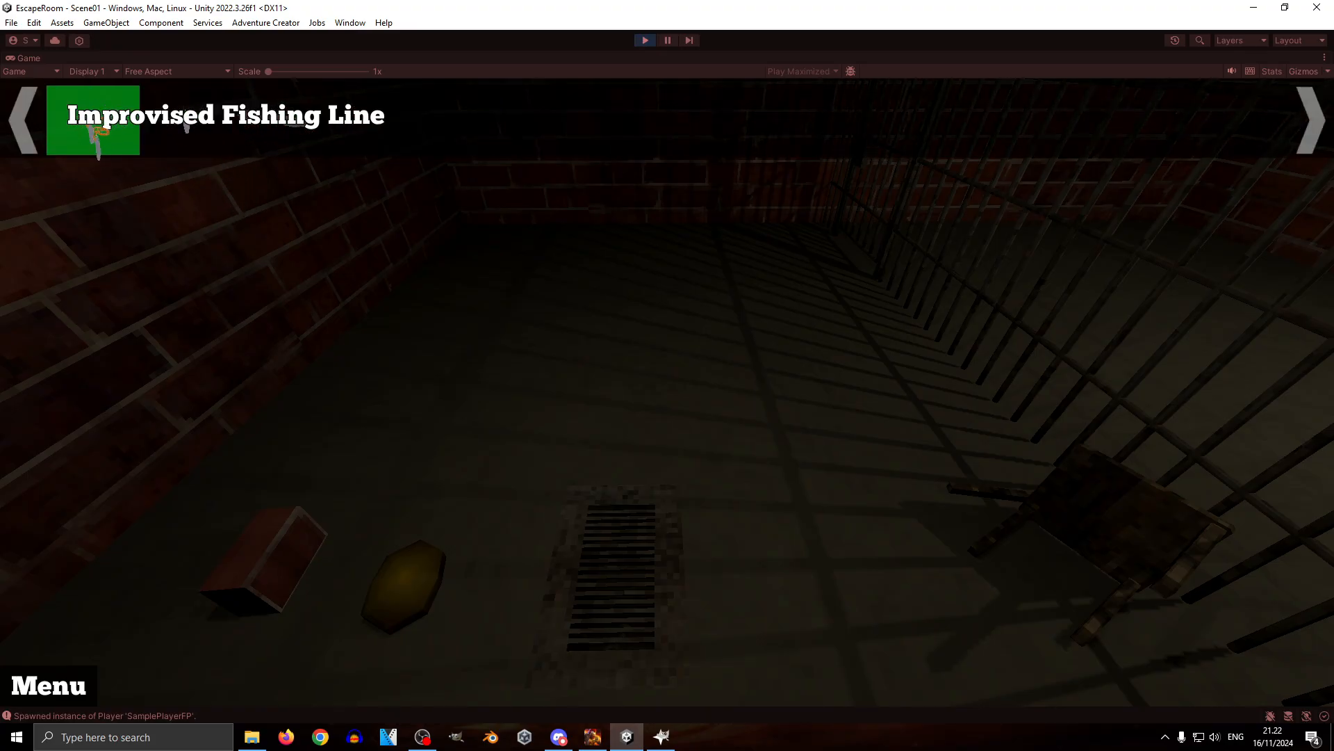
key(Tab)
key(w)
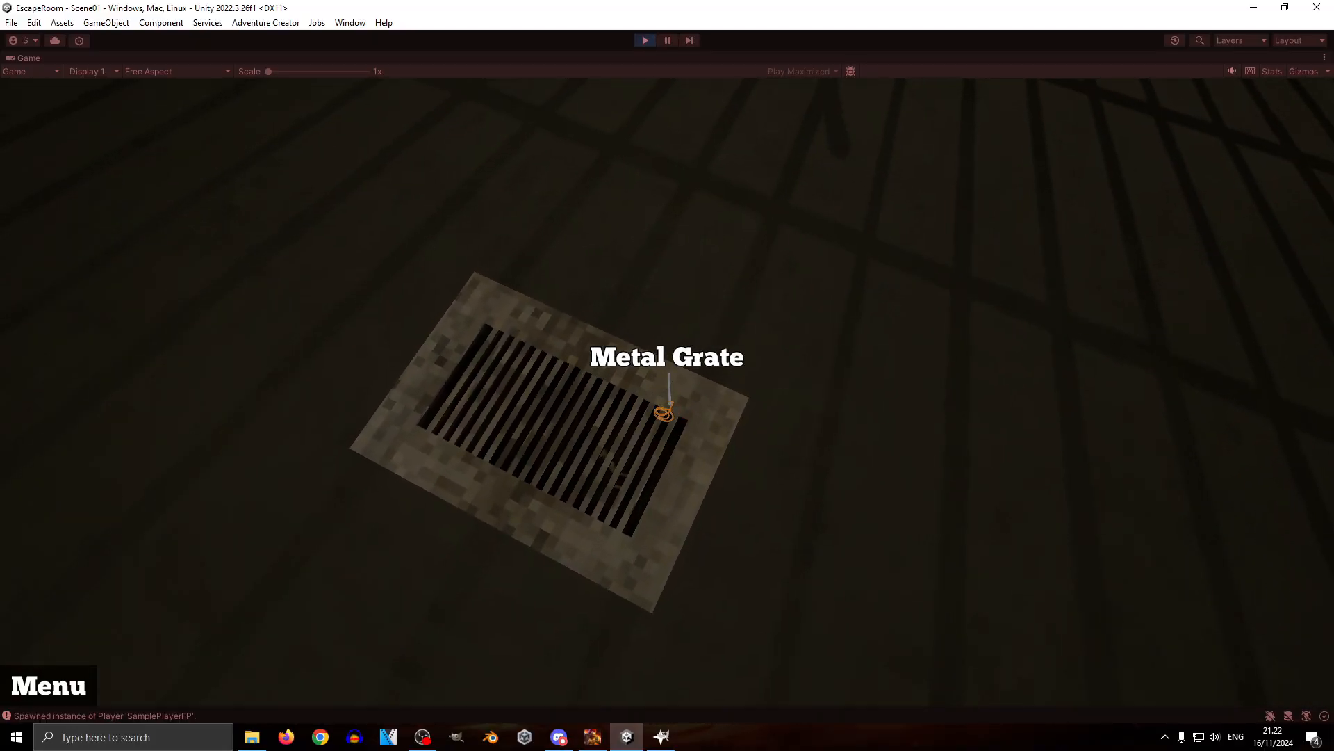
click(618, 471)
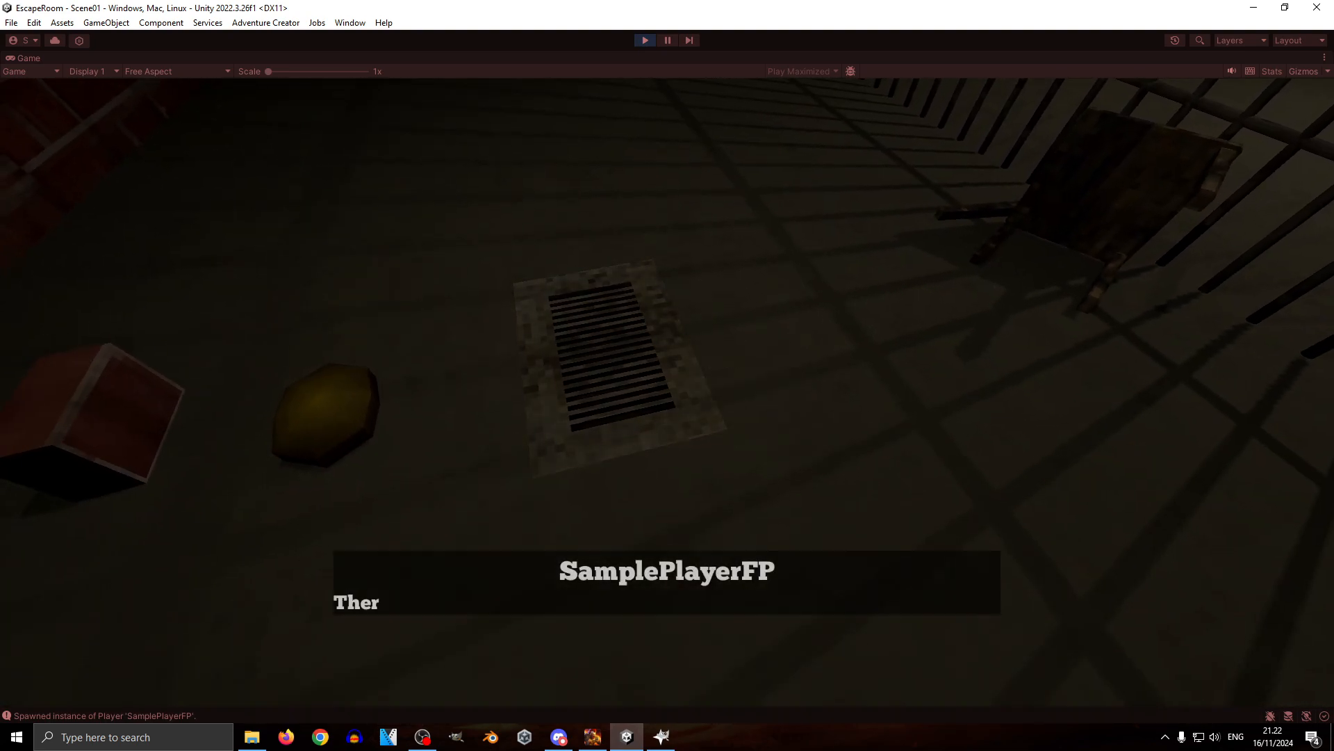
click(667, 393)
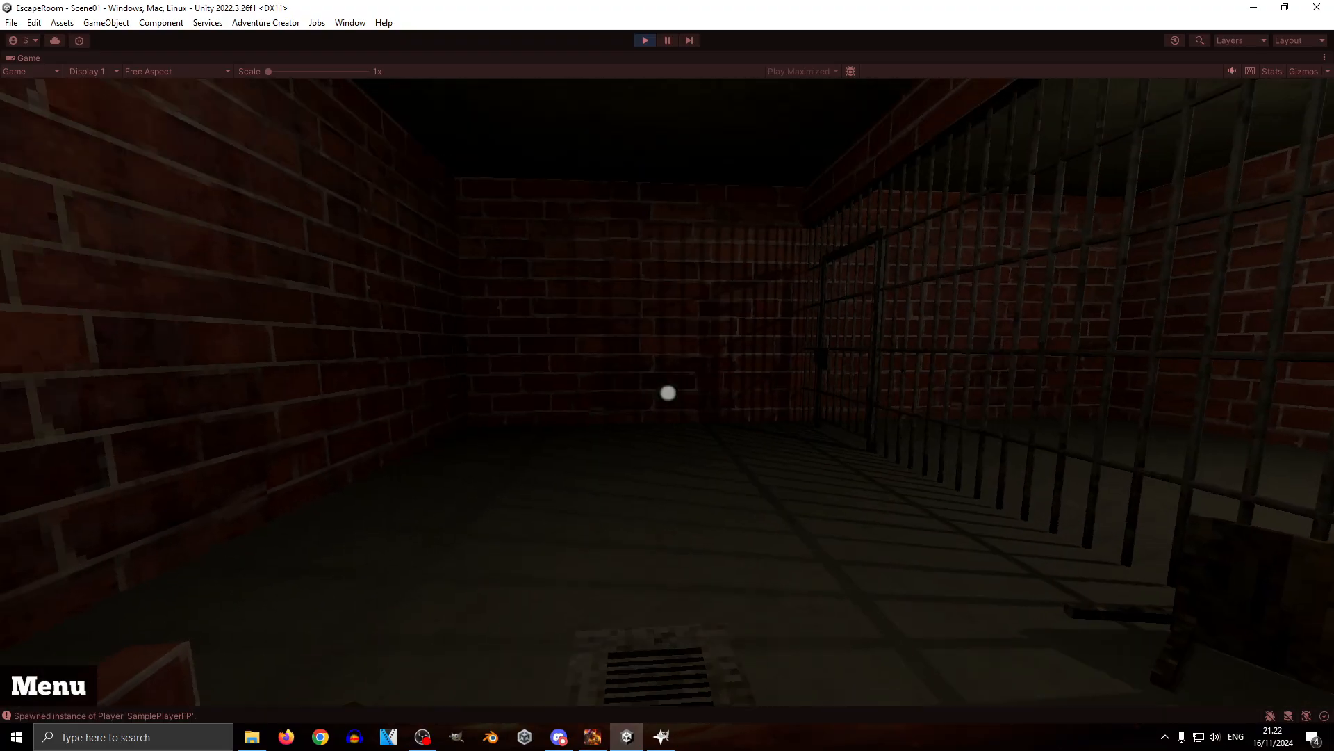
Step: Check the inventory for the Cell Key, walk along the cell bars and end the playtest
mouse_move(239, 118)
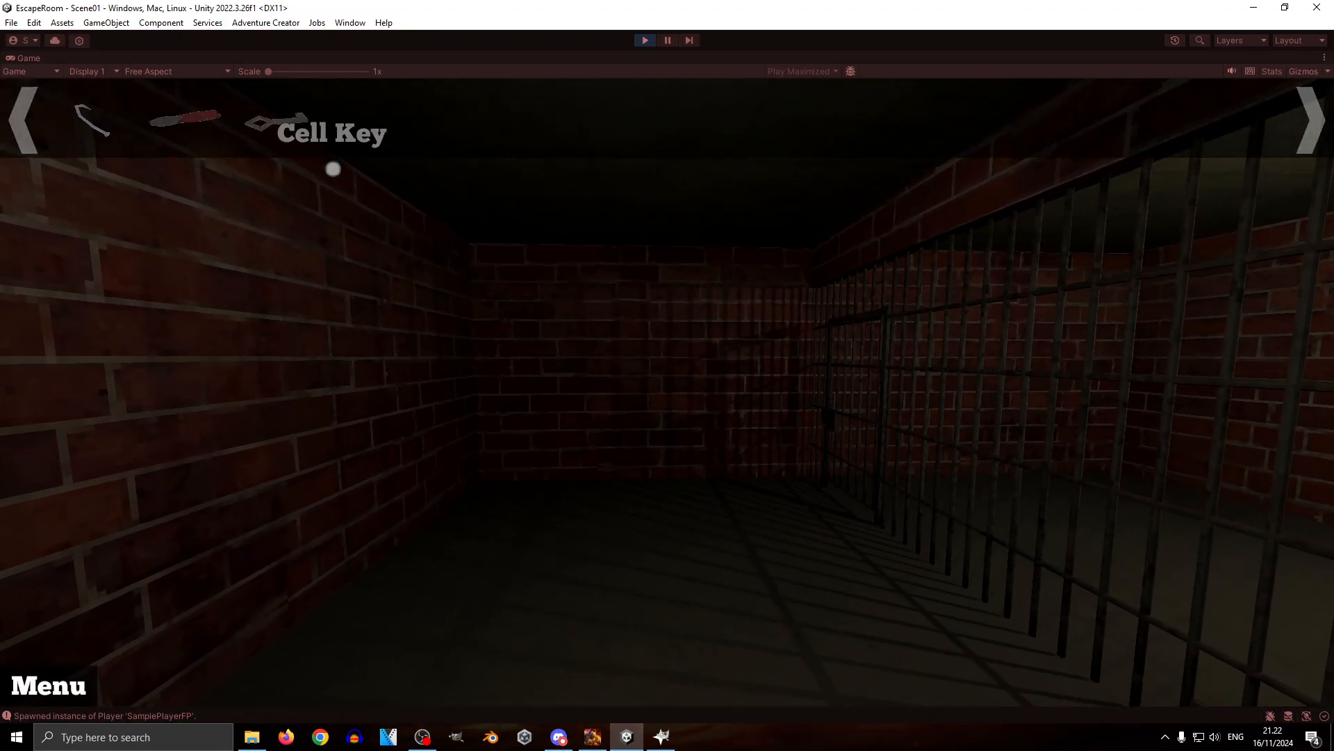
key(ctrl)
key(w)
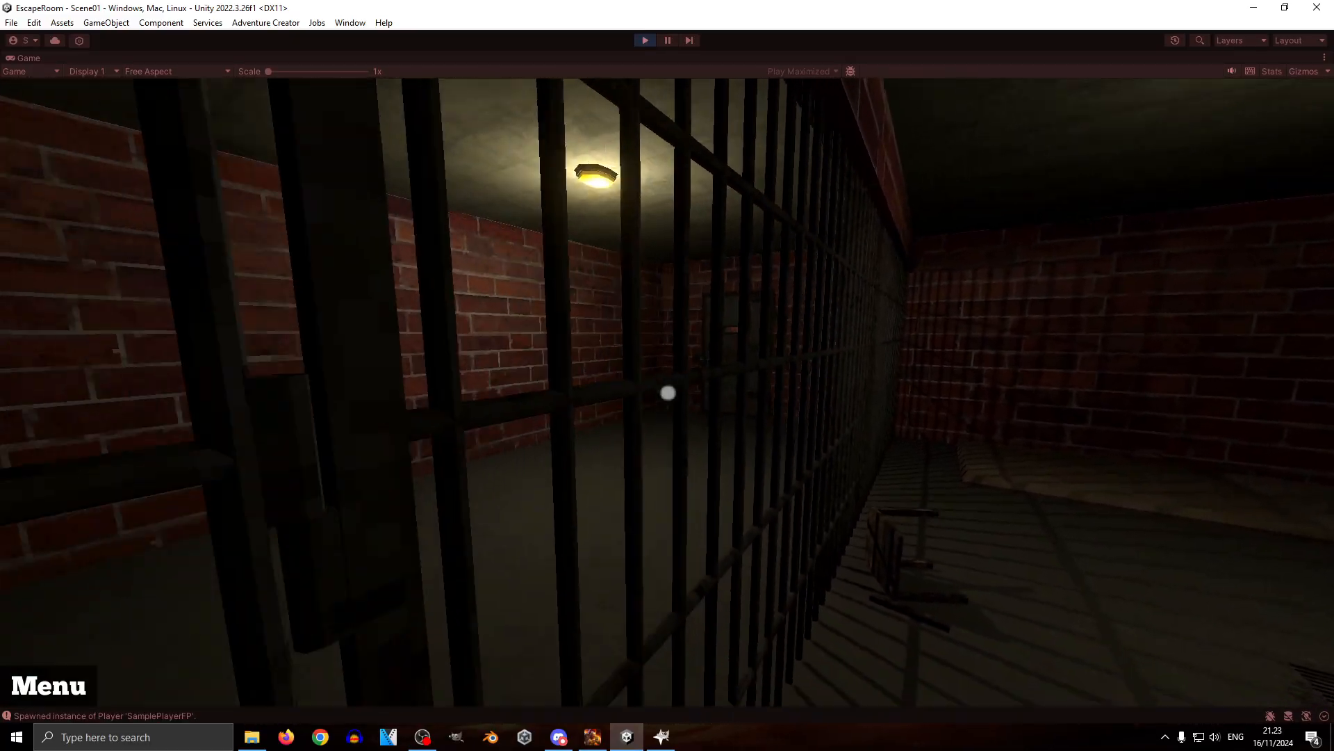
key(Escape)
click(665, 467)
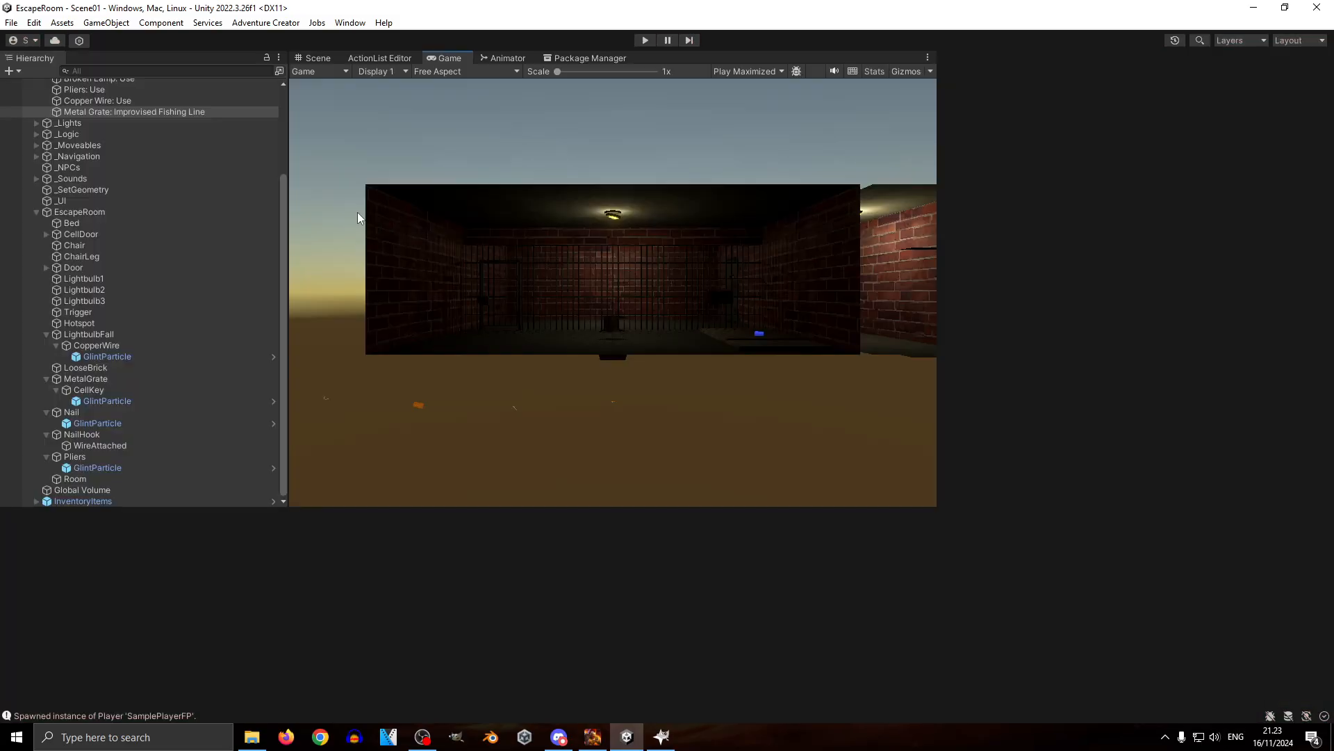
Step: Return to the Scene view and look over the prison cell around the metal grate and chair
click(319, 61)
right_drag(744, 316, 696, 180)
key(s)
key(w)
right_drag(614, 367, 751, 333)
key(s)
right_drag(510, 375, 720, 368)
key(a)
key(w)
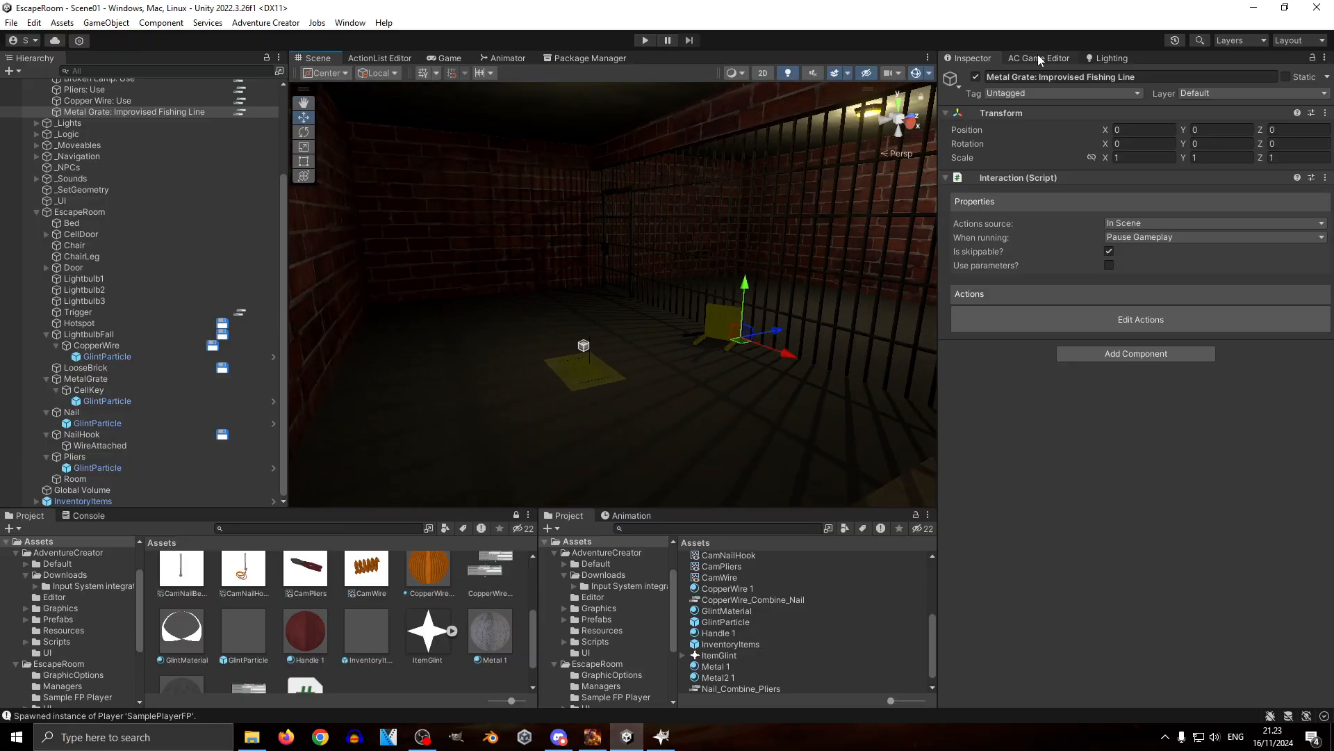
Step: Review the inventory items in Adventure Creator's Inventory manager
click(1038, 58)
click(986, 92)
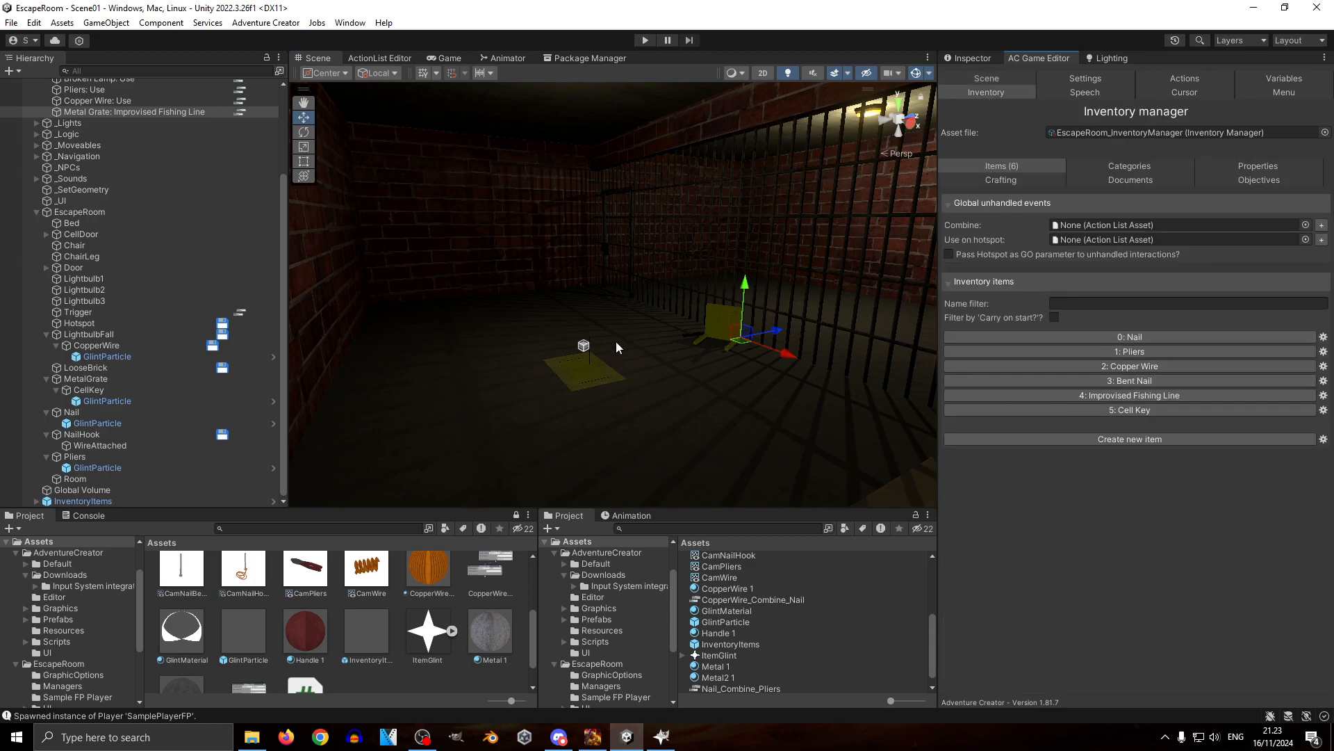
right_drag(384, 321, 764, 351)
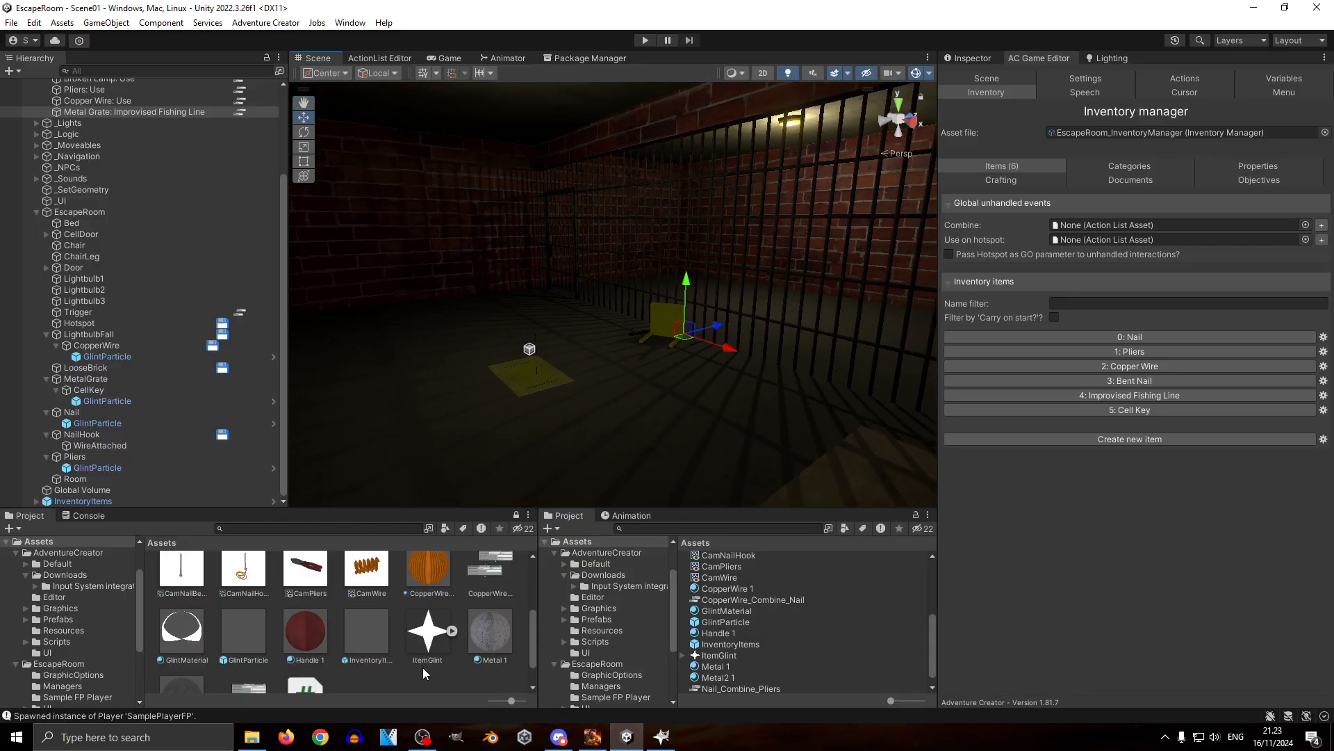
Step: Browse the project assets and open the properties of GlintMaterial
scroll(423, 666, up, 1)
scroll(426, 667, down, 1)
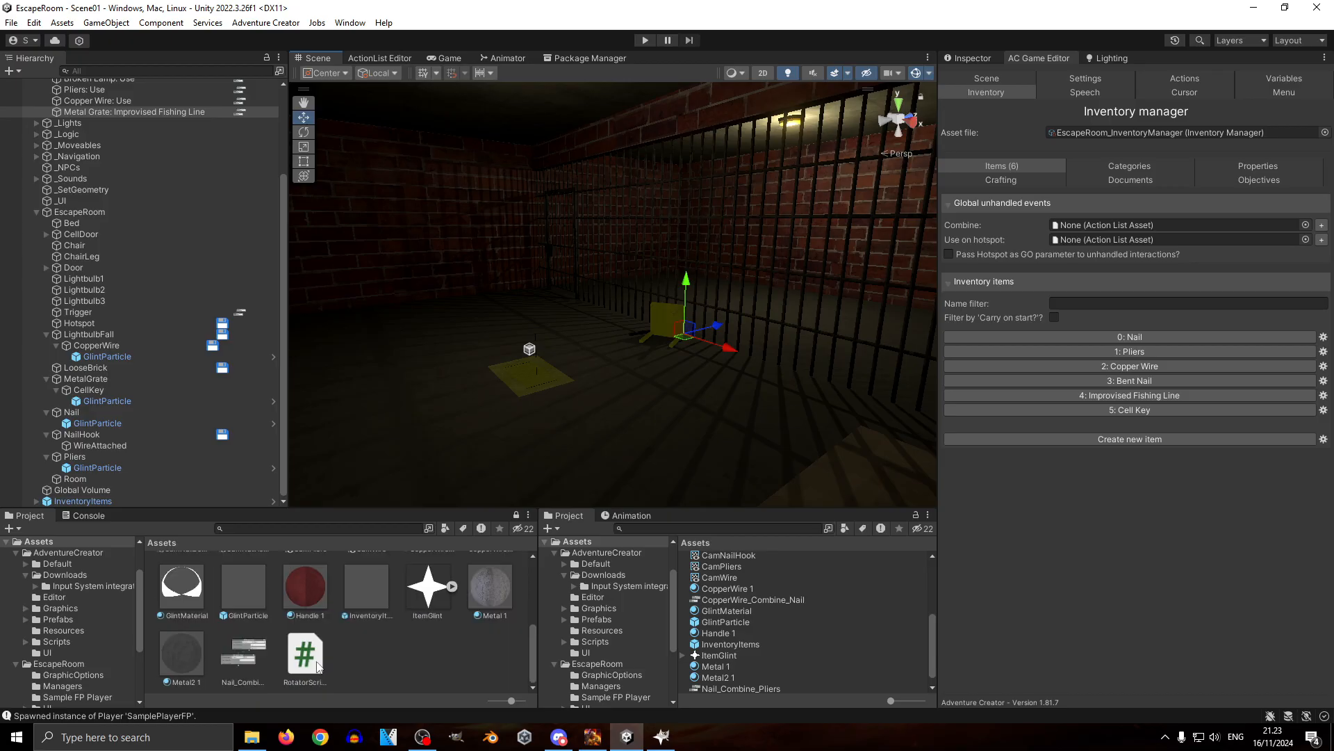
click(305, 656)
click(420, 640)
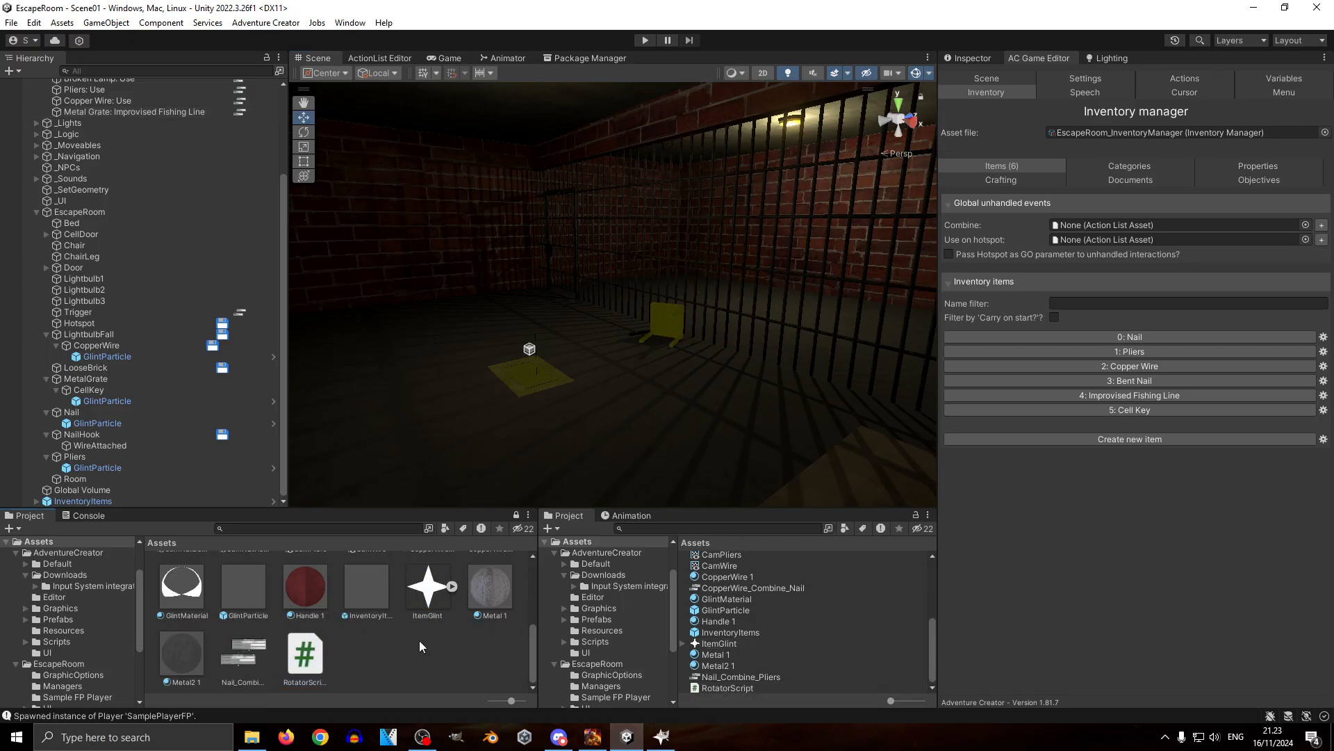
scroll(456, 678, up, 3)
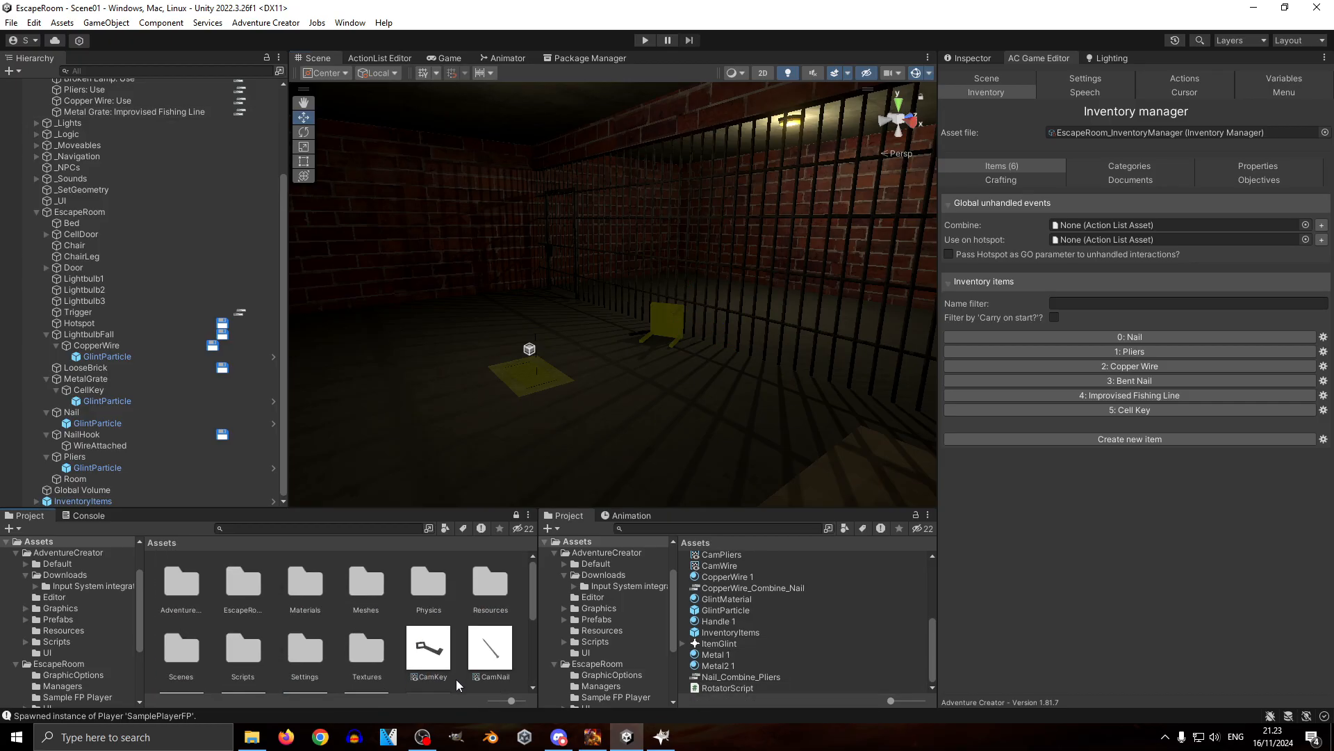
scroll(464, 669, down, 3)
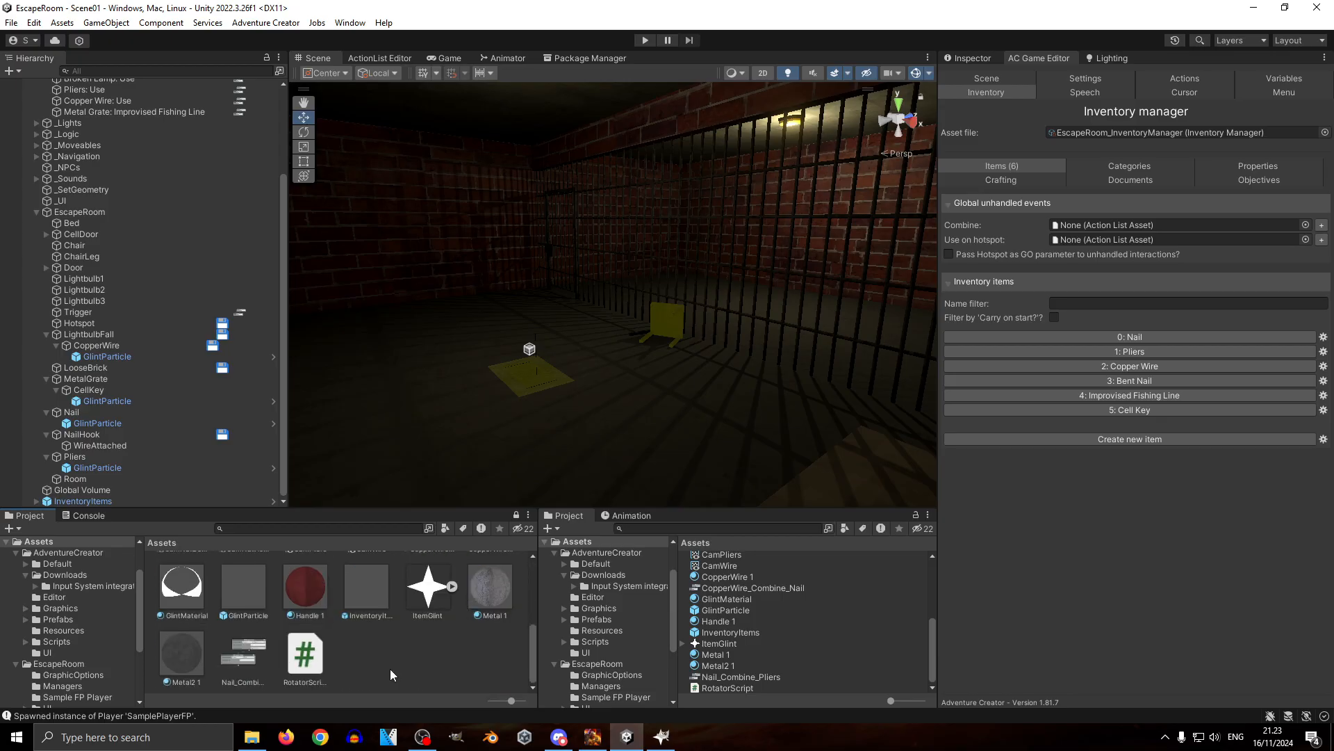
click(179, 590)
click(970, 59)
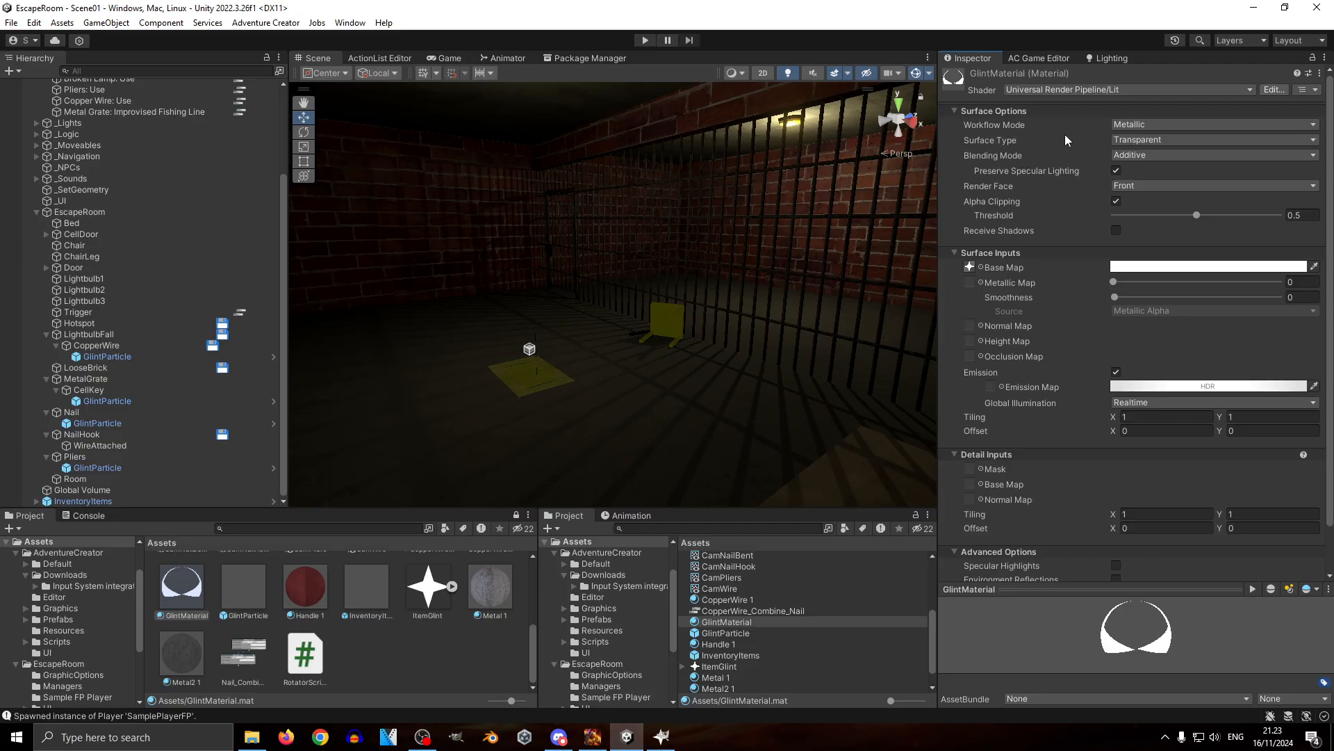
Step: Set GlintMaterial's blending mode to Alpha while viewing the Cell Key's glint beneath the grate
key(w)
right_drag(594, 392, 732, 417)
right_drag(683, 370, 584, 394)
right_drag(612, 316, 574, 347)
key(w)
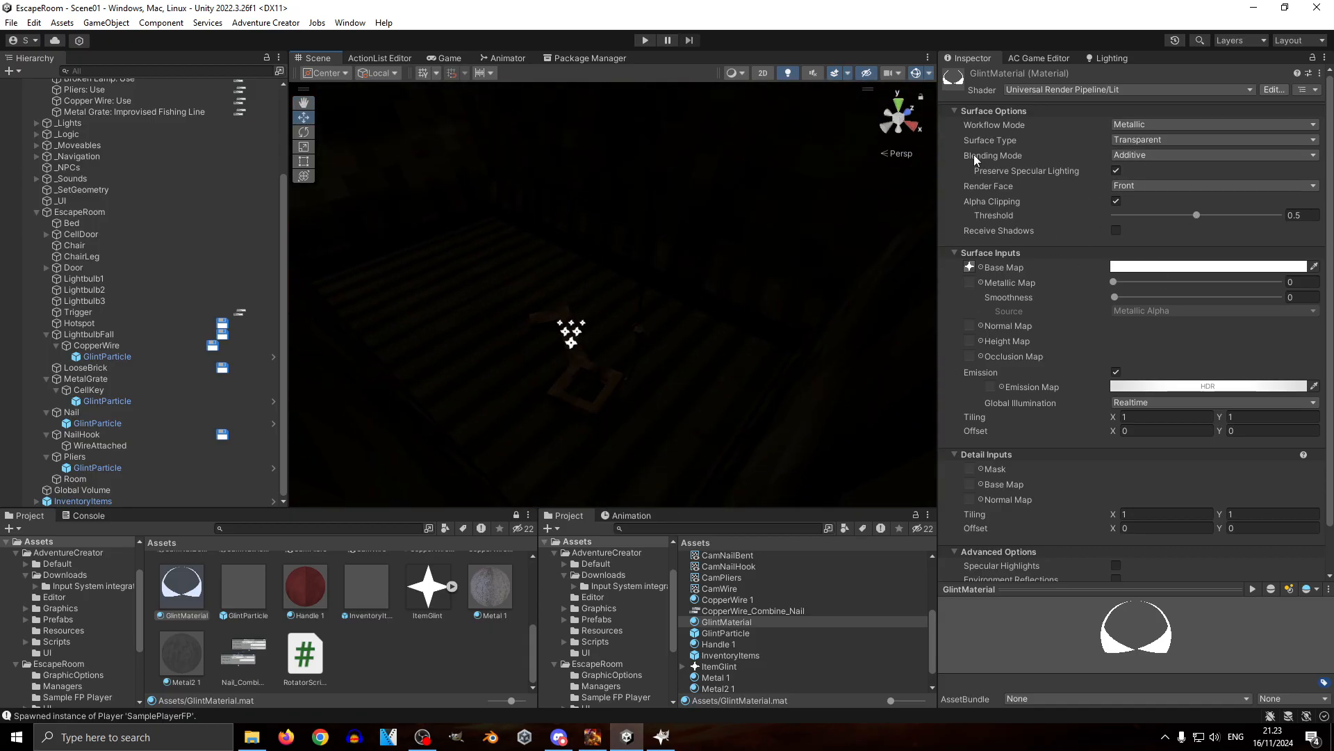
click(1153, 156)
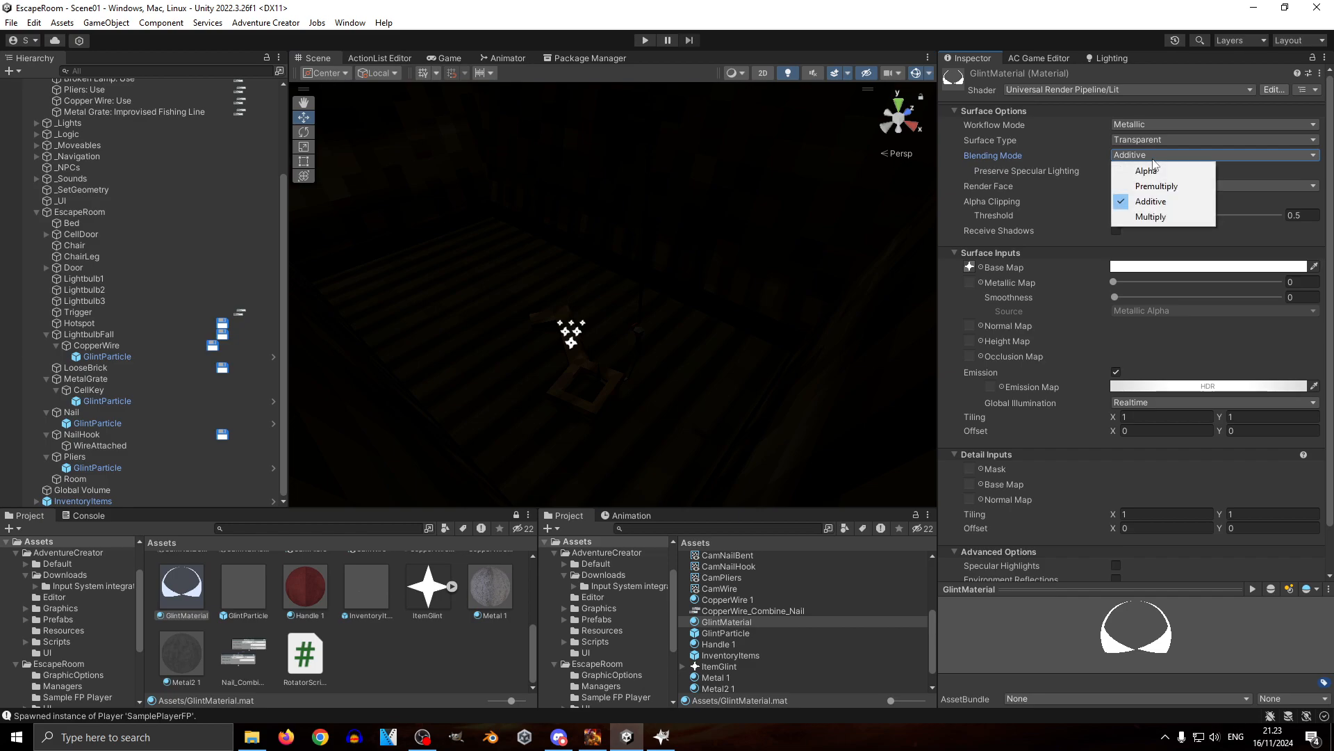
click(1154, 170)
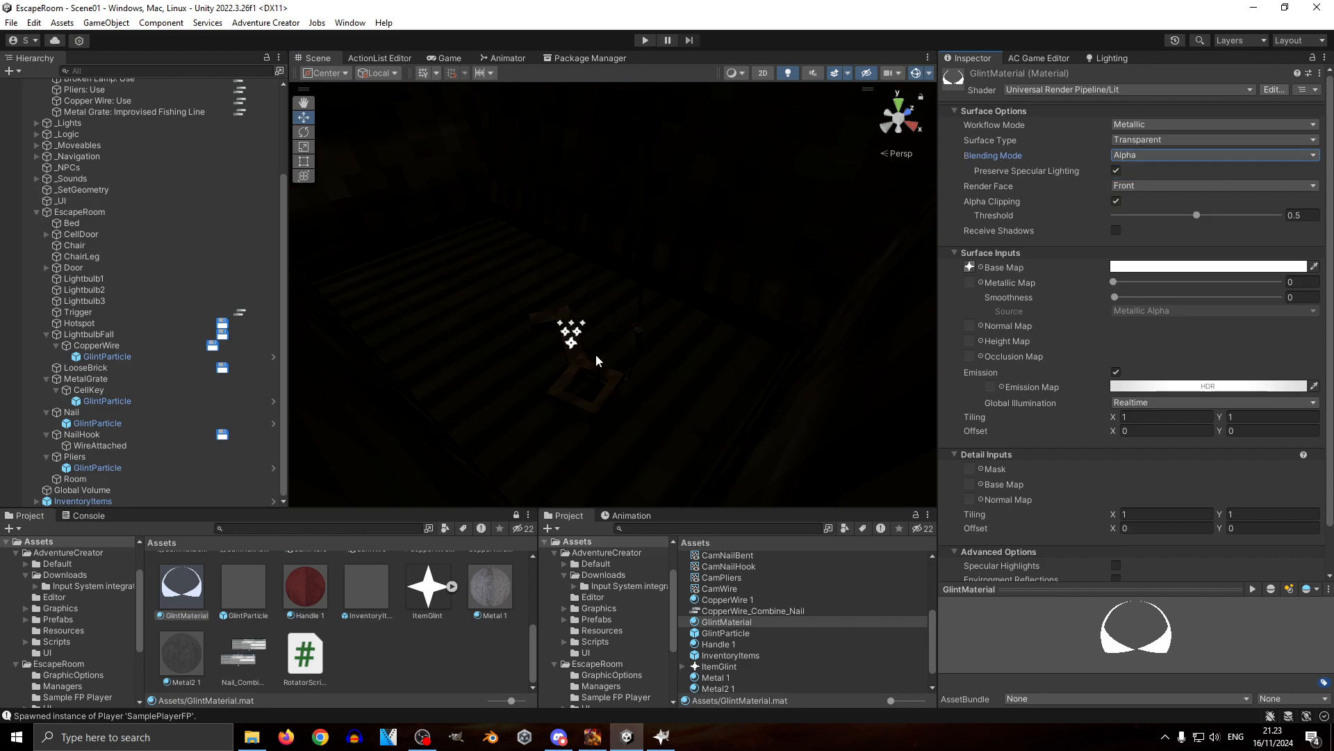
Step: Preview the Cell Key's GlintParticle with the changed material and inspect GlintMaterial's HDR emission color
click(100, 356)
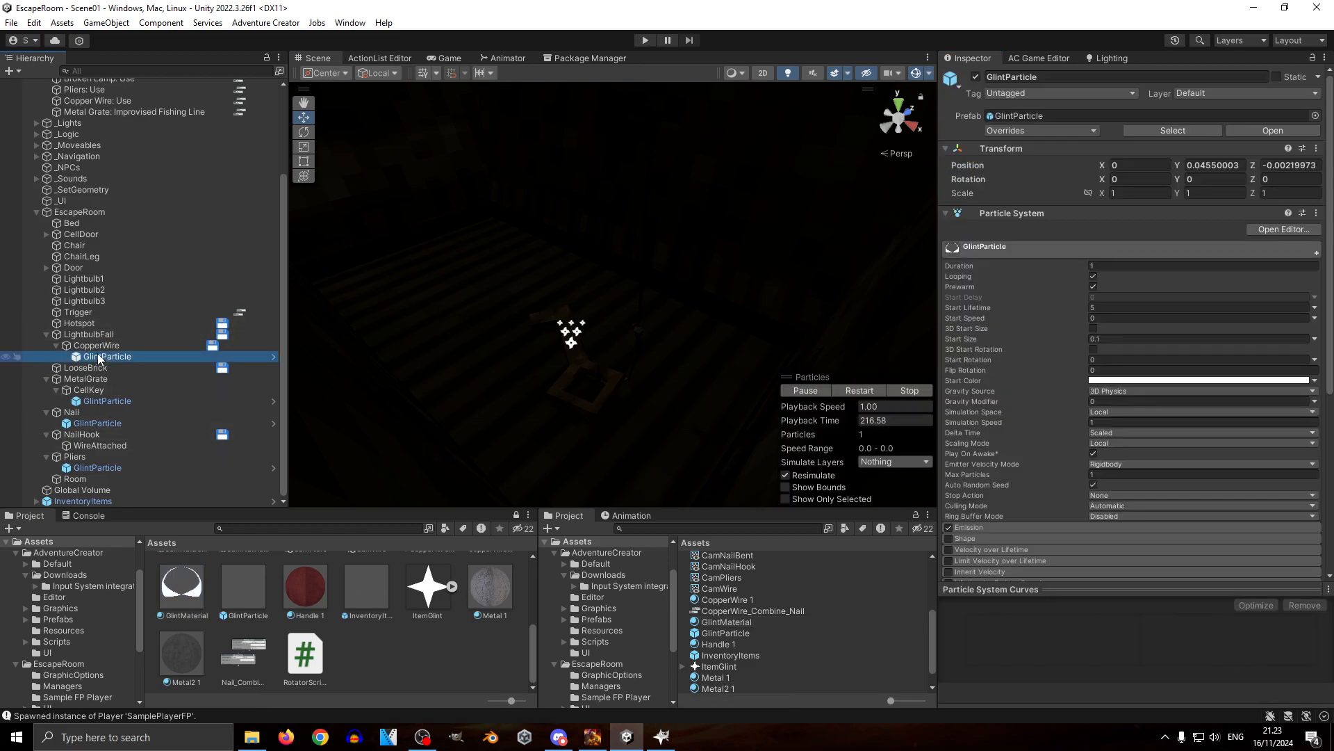
click(107, 402)
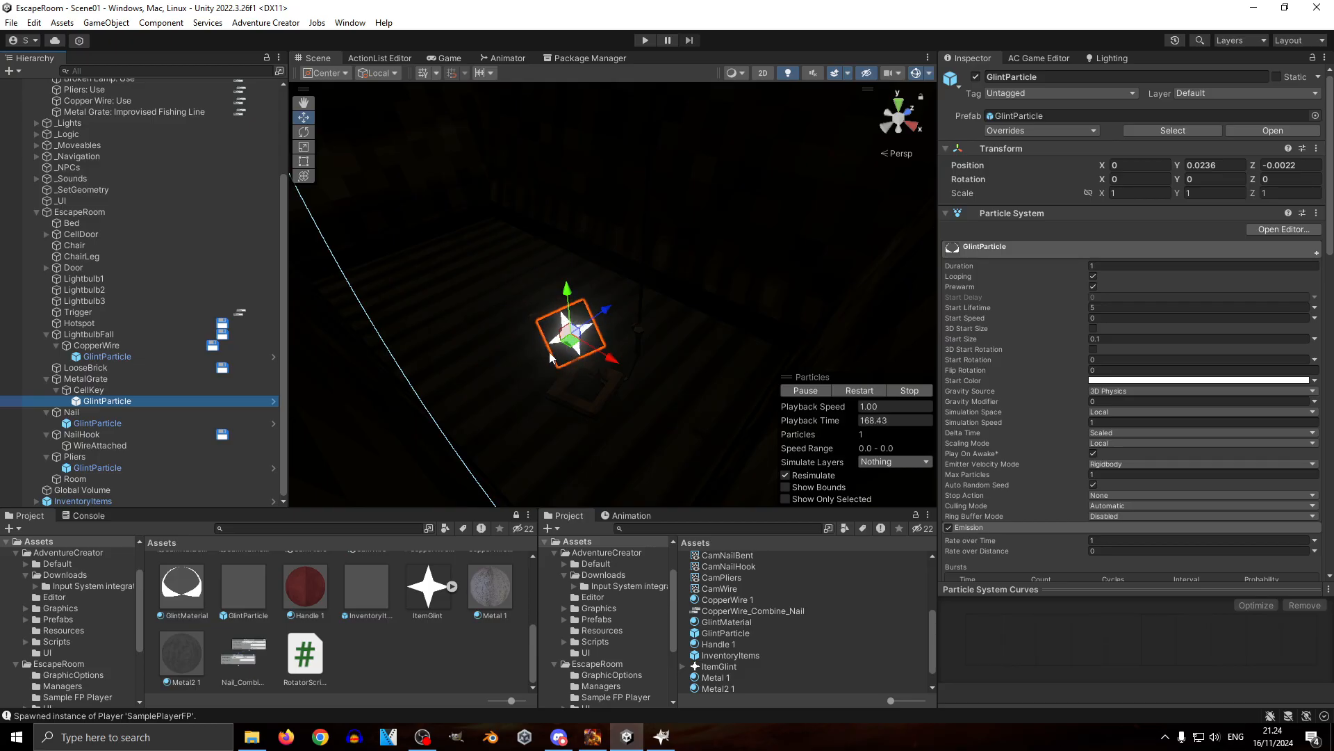
click(188, 602)
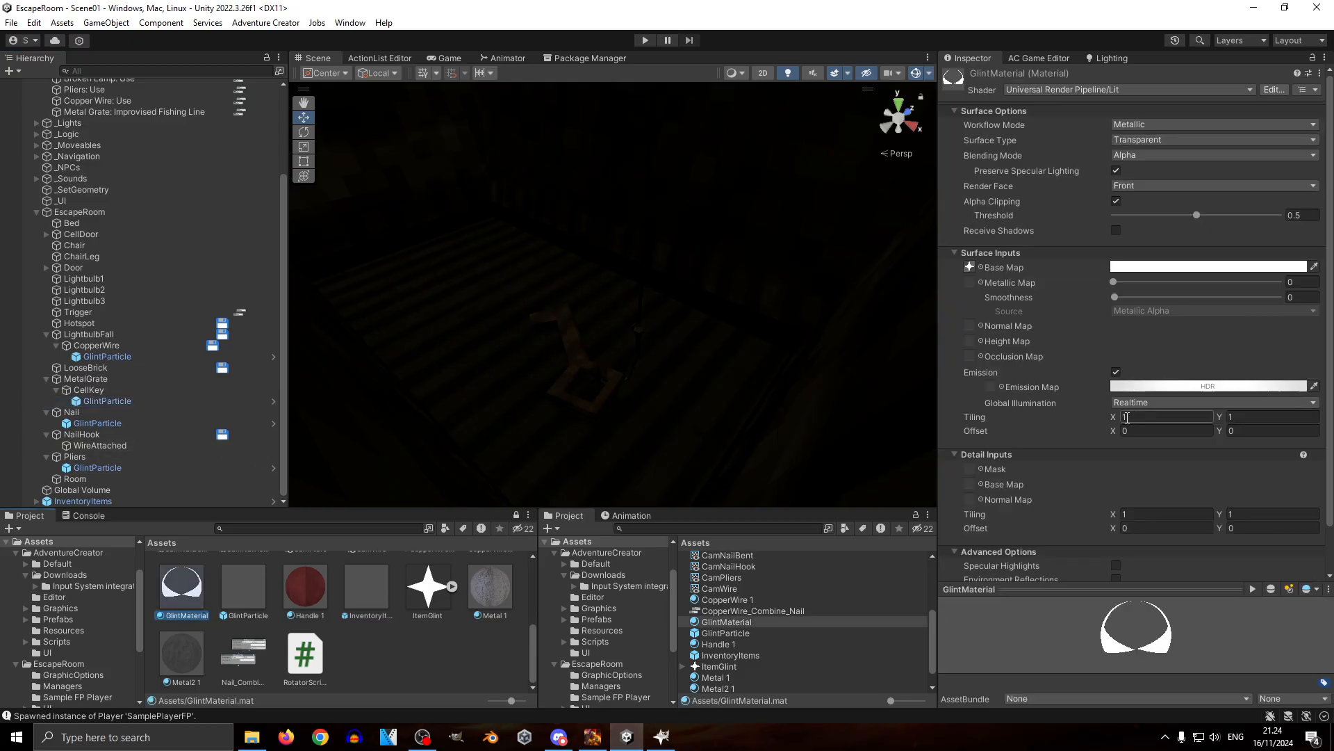
click(1141, 385)
click(1281, 634)
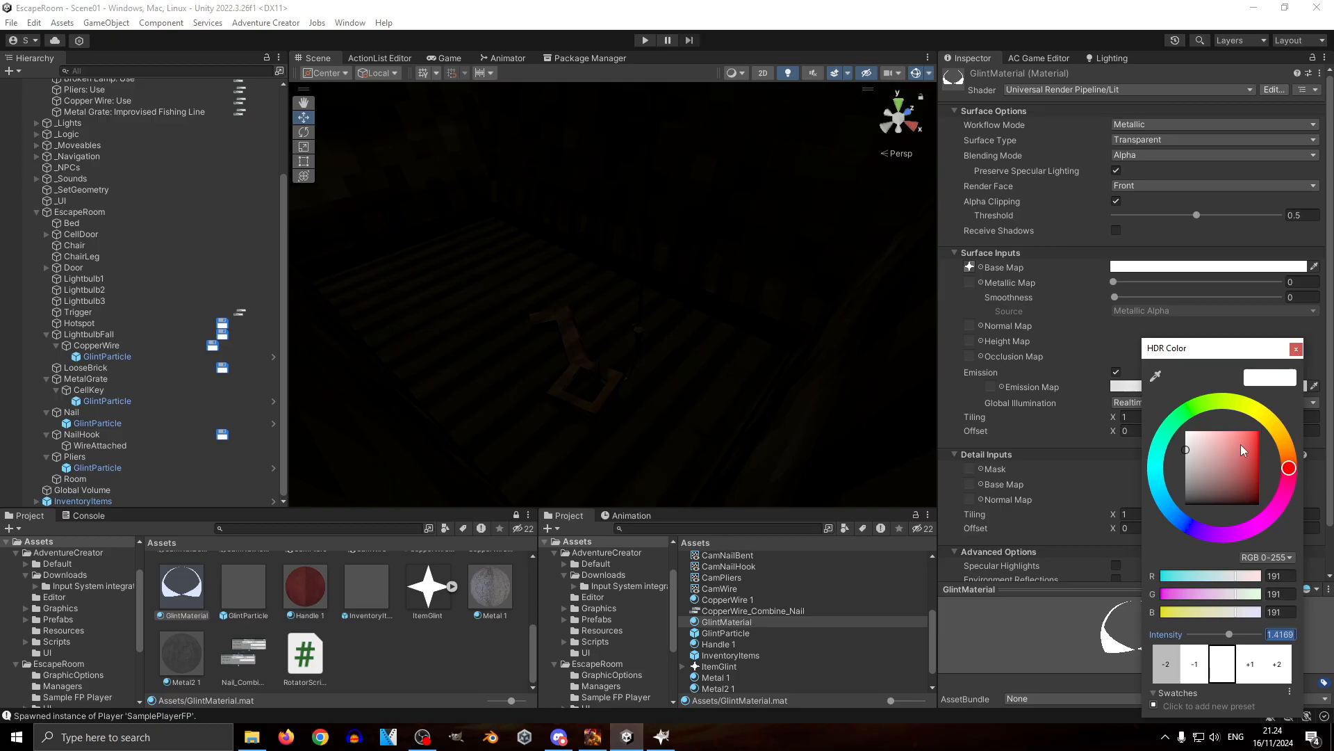
click(1296, 349)
right_drag(586, 378, 486, 390)
key(s)
right_drag(313, 438, 613, 442)
key(w)
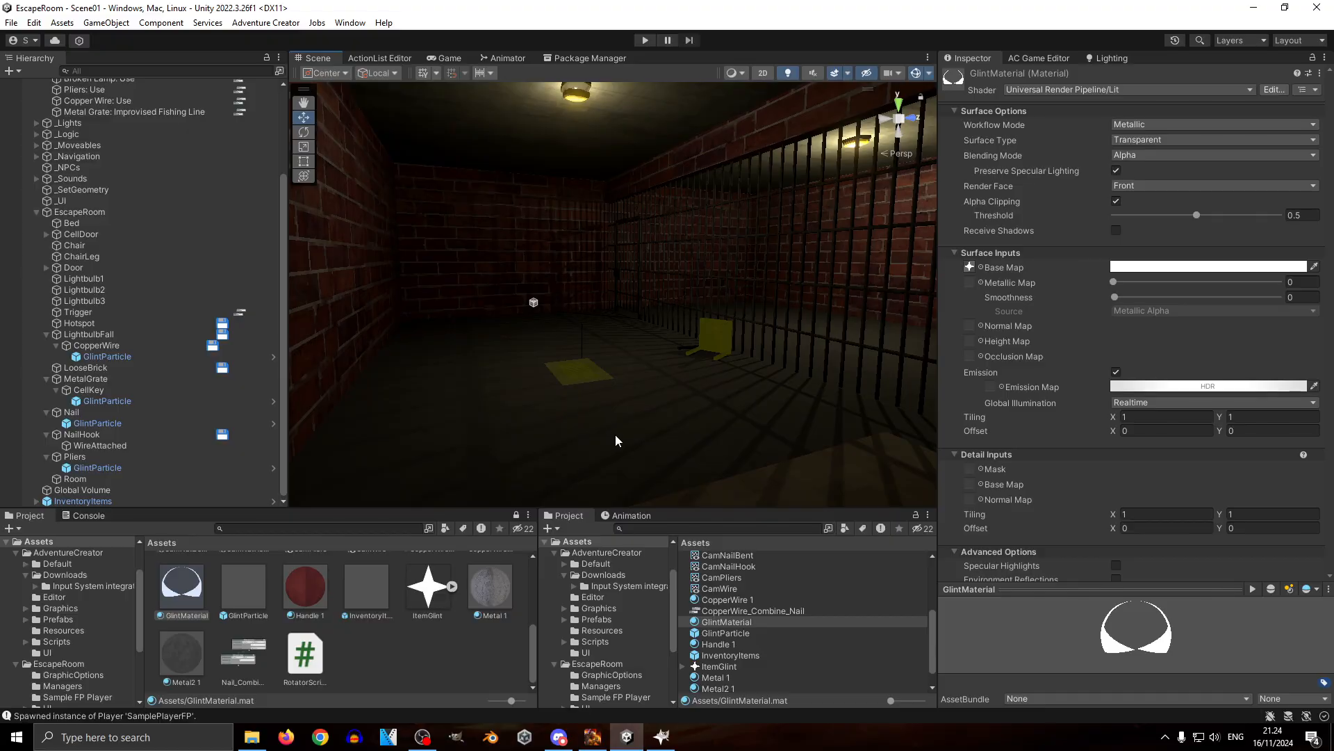